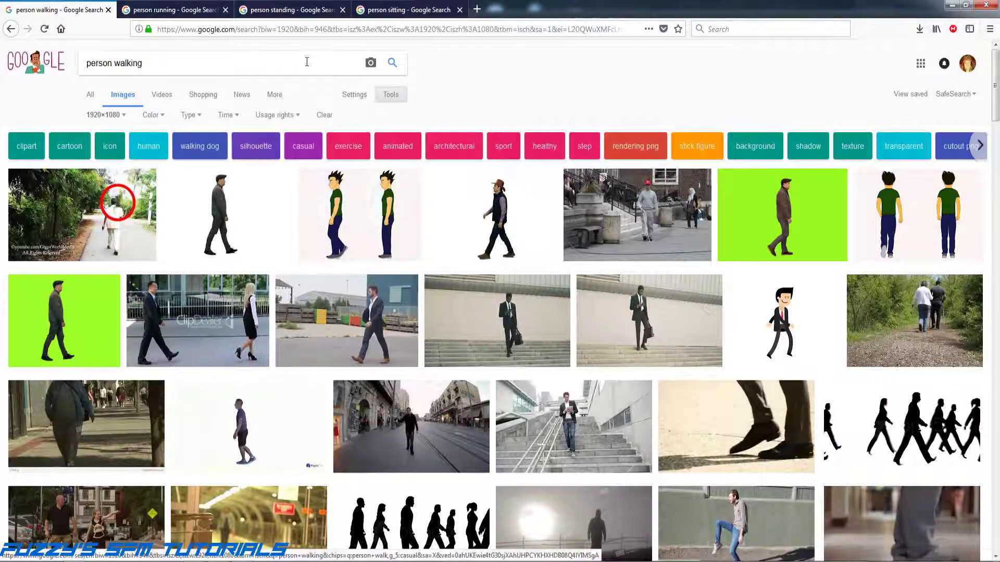
Compare the image results for "person running", "person standing" and "person sitting" as pose references.
left_click(185, 14)
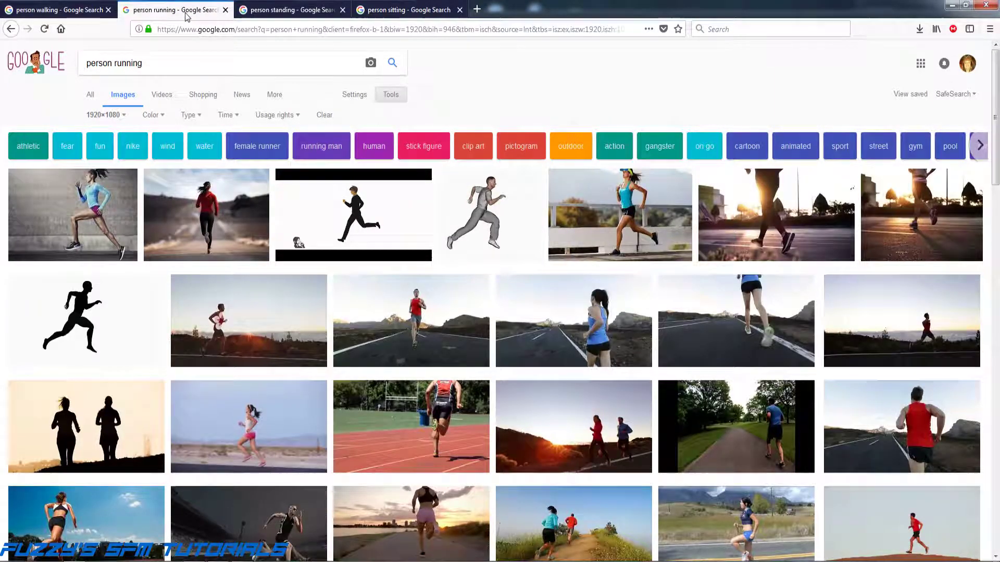
left_click(276, 13)
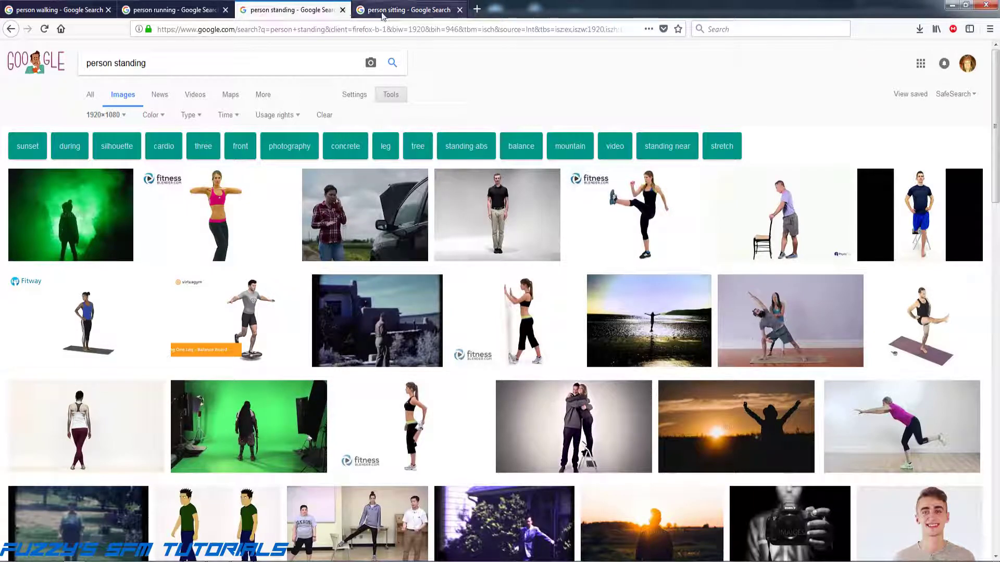
left_click(399, 11)
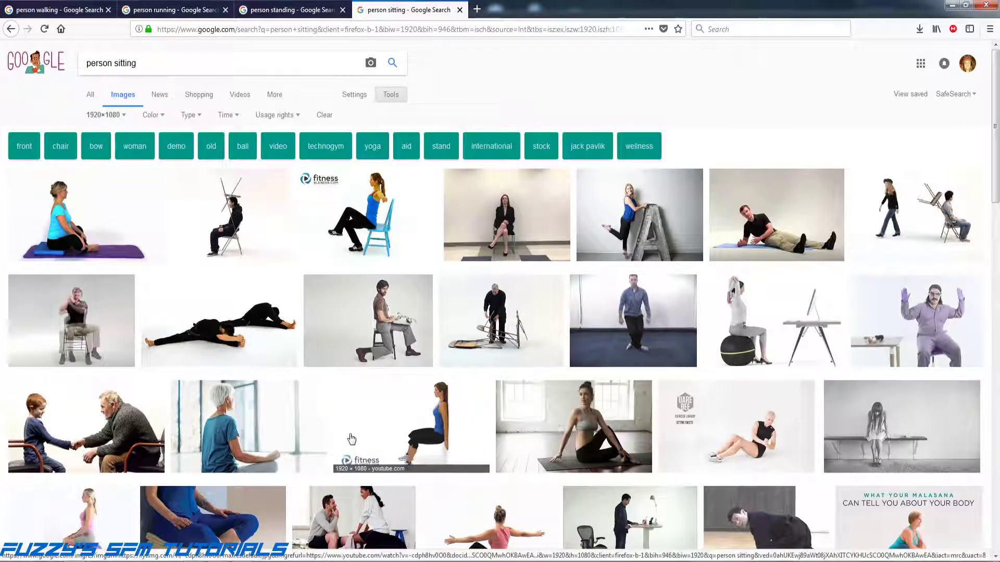
Examine the "person sitting" image results for varied seated poses to use as reference.
scroll(359, 425, "down", 1)
scroll(359, 426, "down", 5)
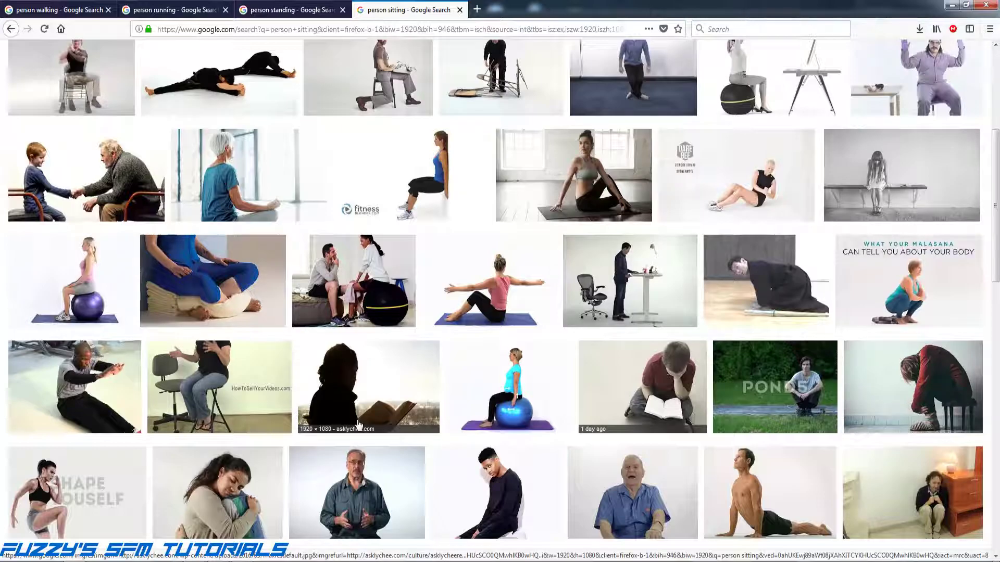
scroll(358, 423, "down", 3)
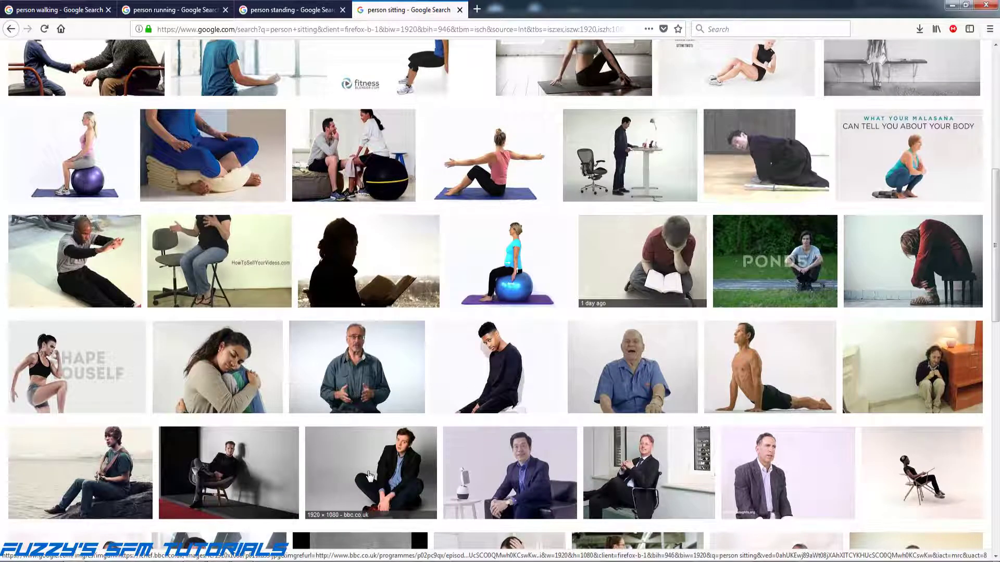
scroll(370, 475, "down", 2)
scroll(369, 476, "down", 2)
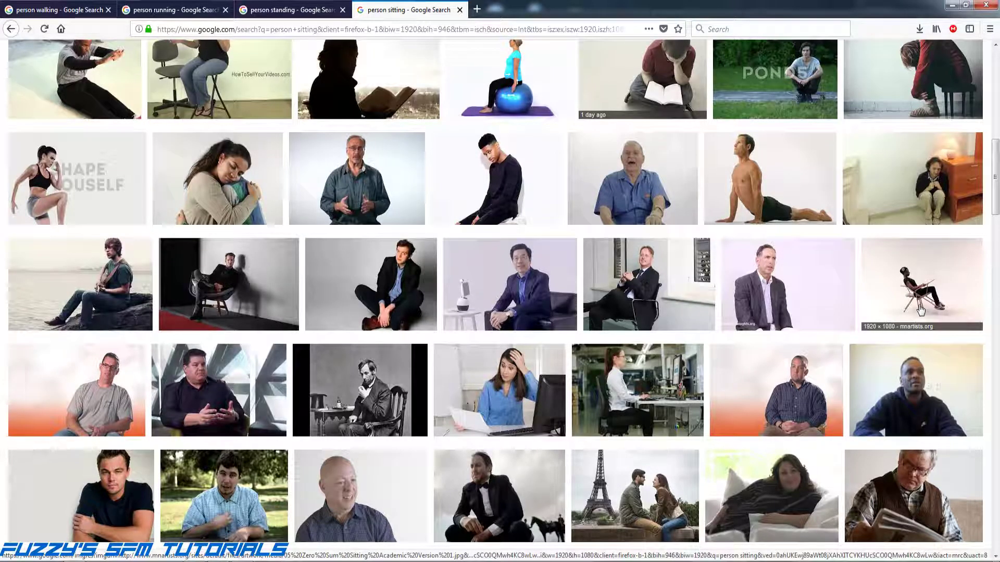
scroll(920, 310, "down", 5)
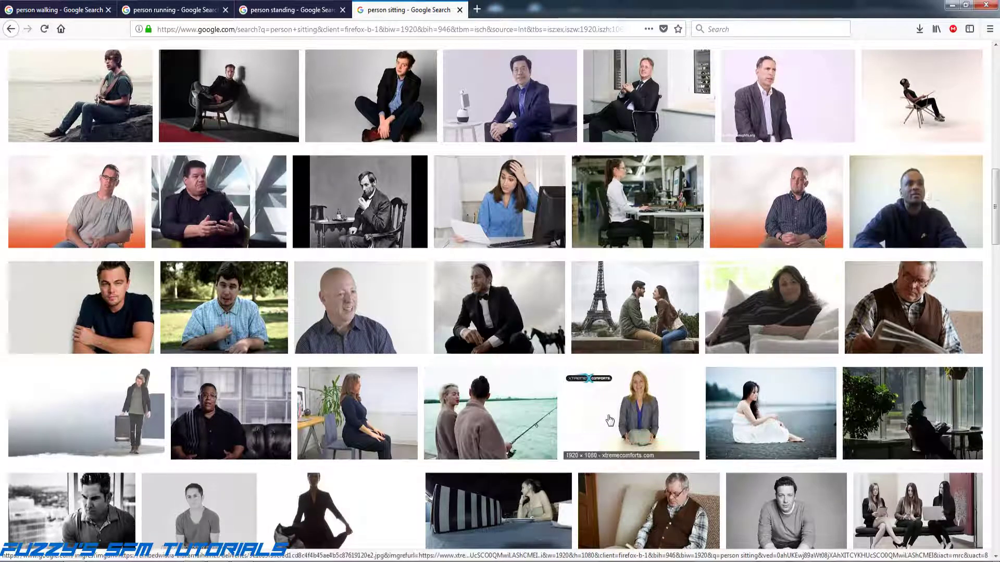
scroll(611, 411, "down", 1)
scroll(612, 412, "down", 4)
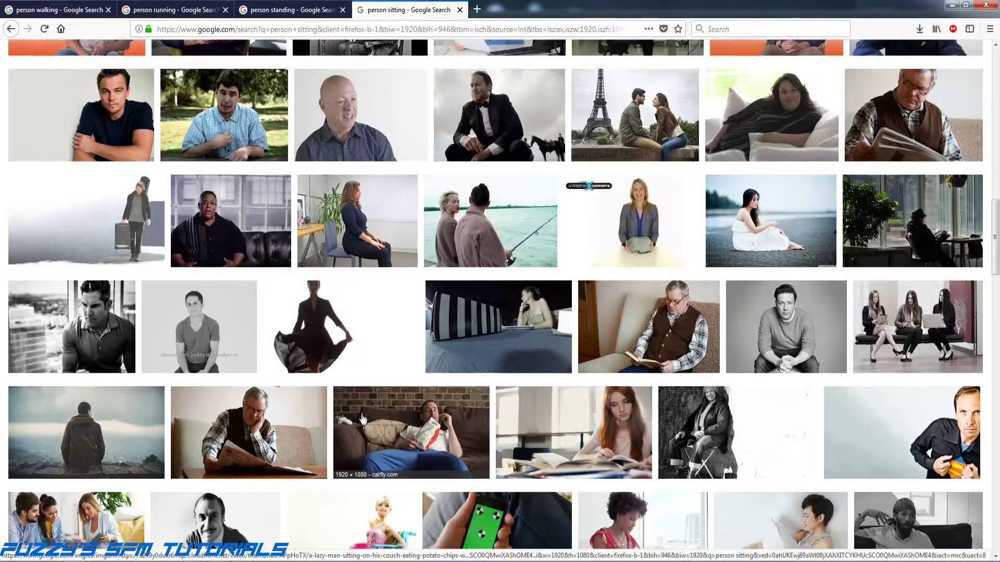
scroll(363, 420, "down", 3)
scroll(363, 419, "down", 3)
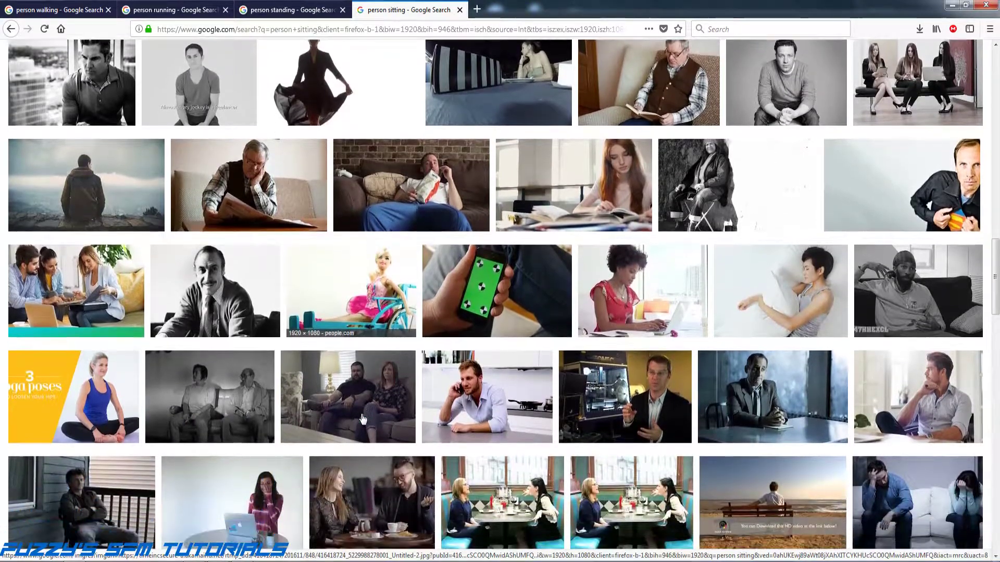
scroll(363, 419, "down", 3)
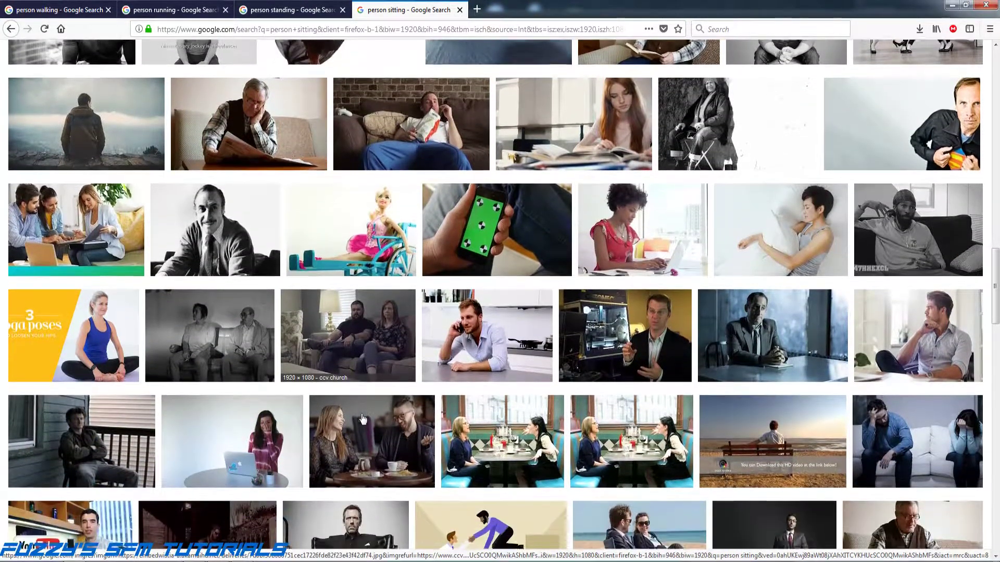
scroll(363, 419, "down", 2)
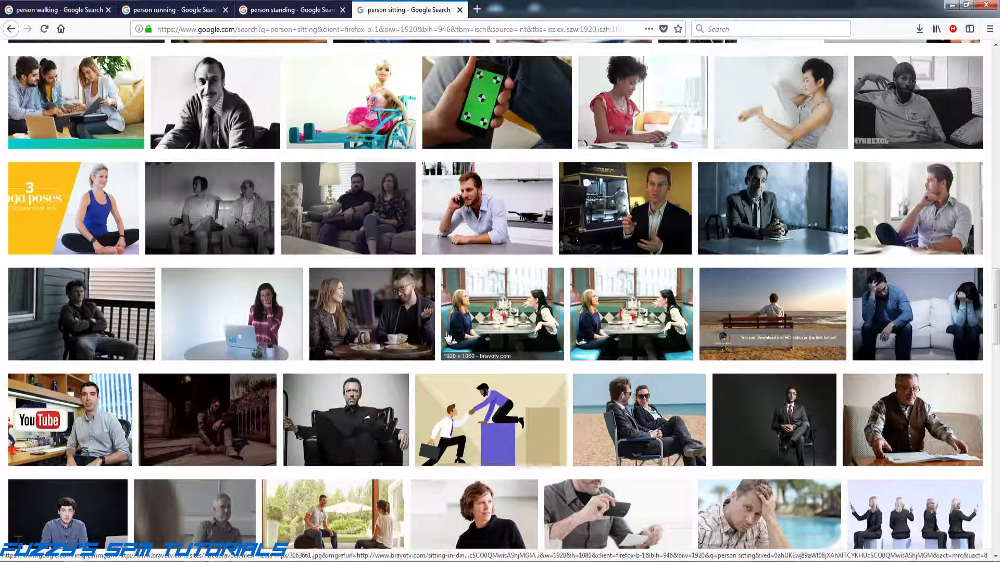
scroll(448, 337, "down", 3)
scroll(447, 337, "down", 1)
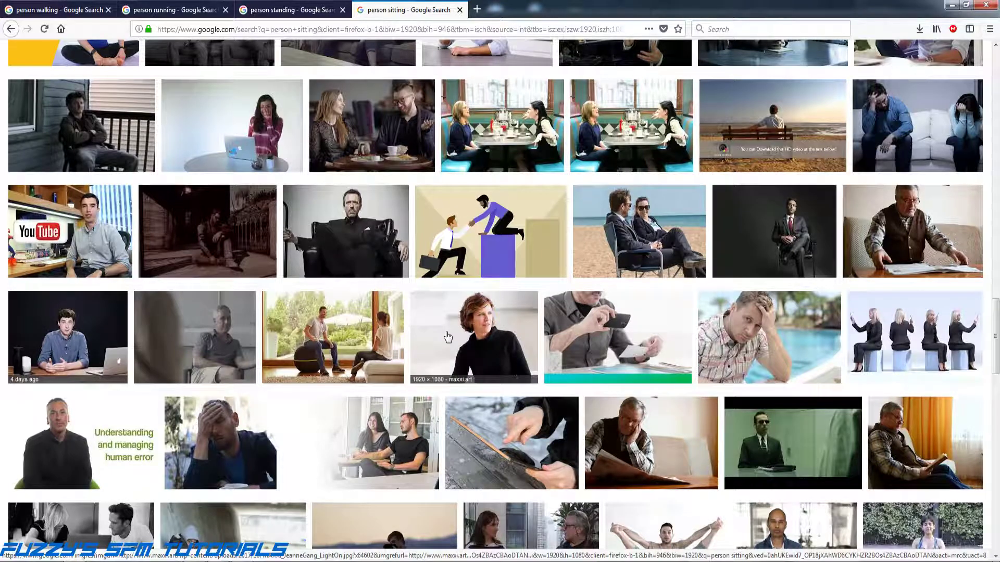
scroll(448, 337, "down", 3)
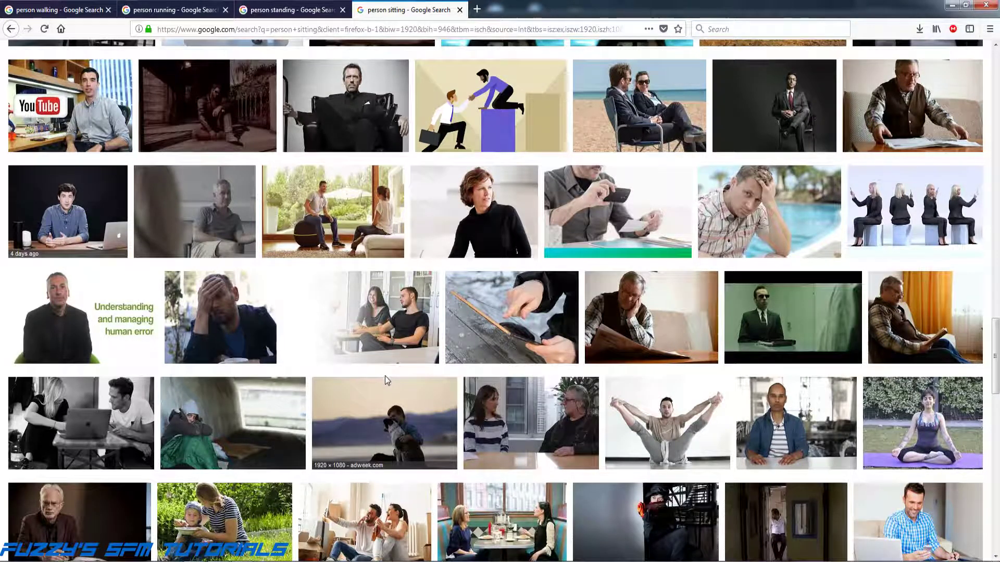
scroll(385, 377, "down", 4)
scroll(386, 377, "down", 4)
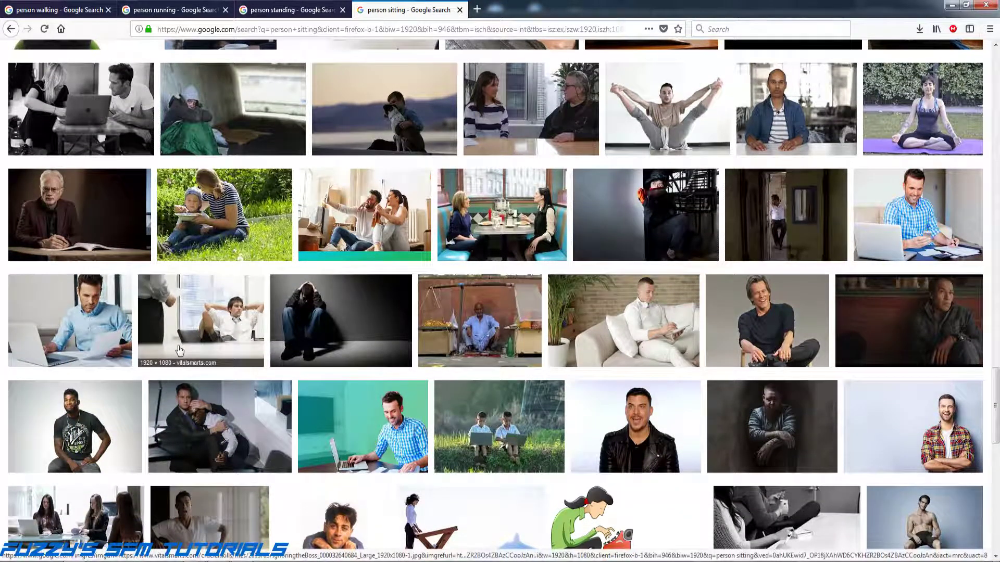
scroll(405, 439, "down", 4)
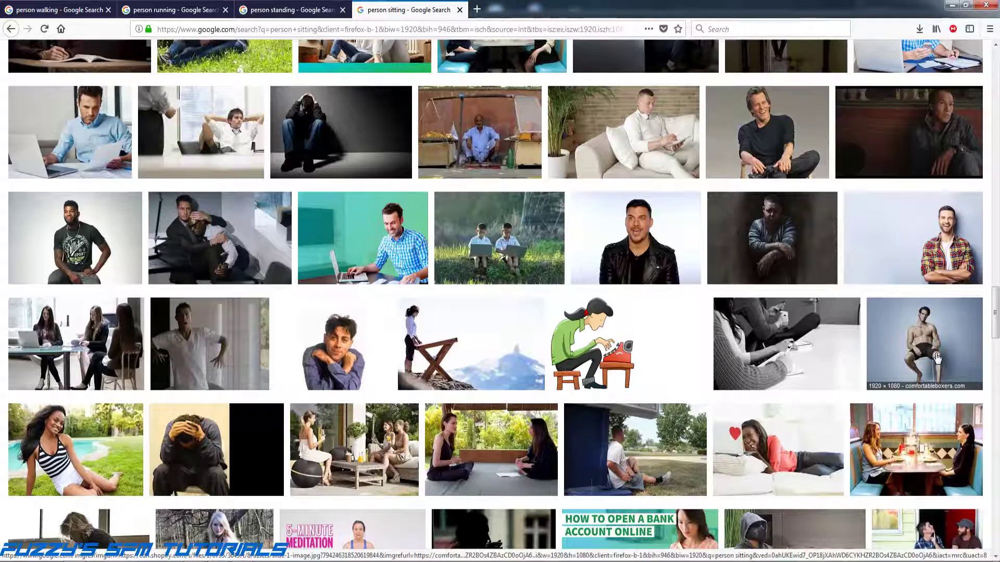
Switch to Source Filmmaker and add props\folding_chair.mdl as a new model animation set, filtering the models by "chair".
left_click(917, 354)
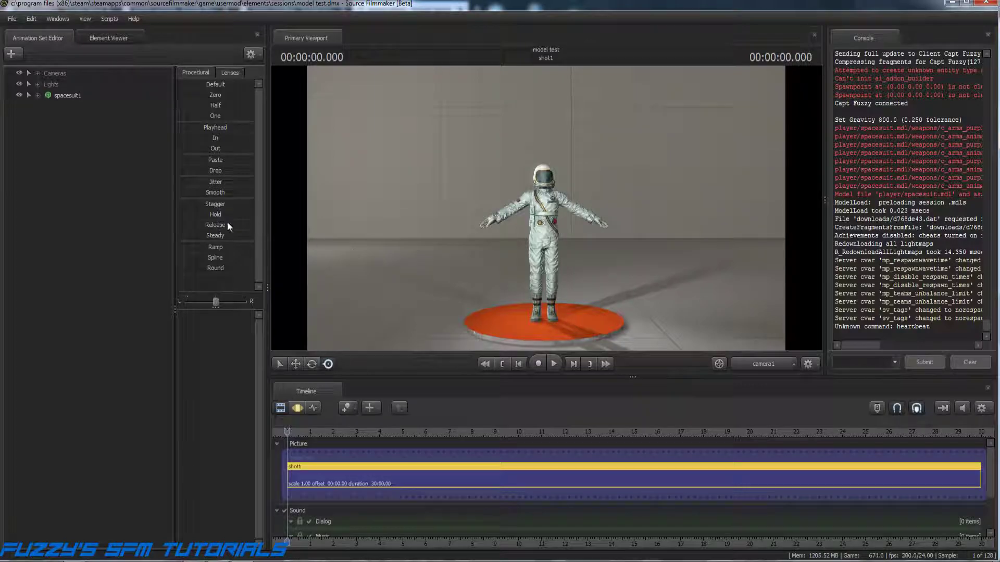
left_click(12, 53)
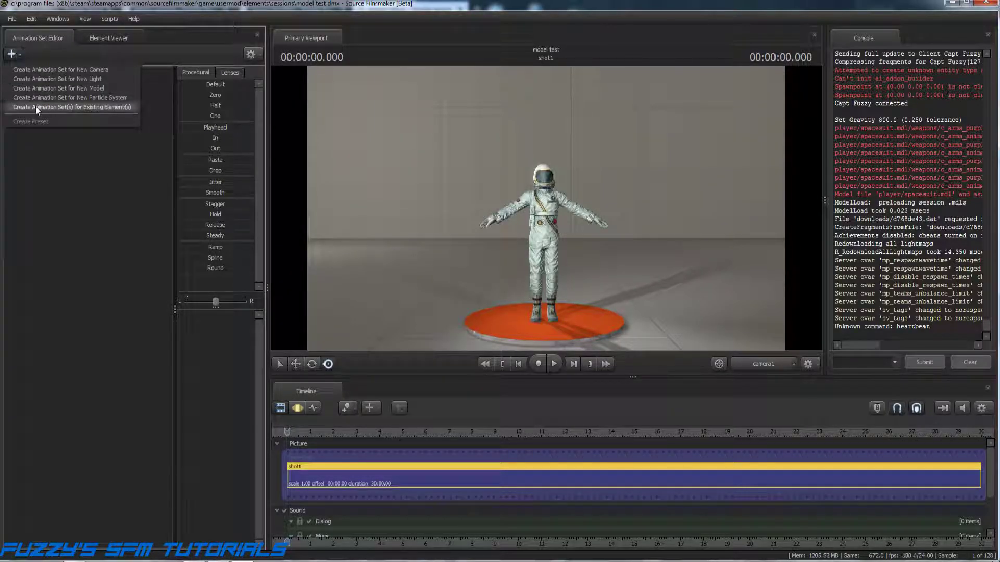
left_click(63, 87)
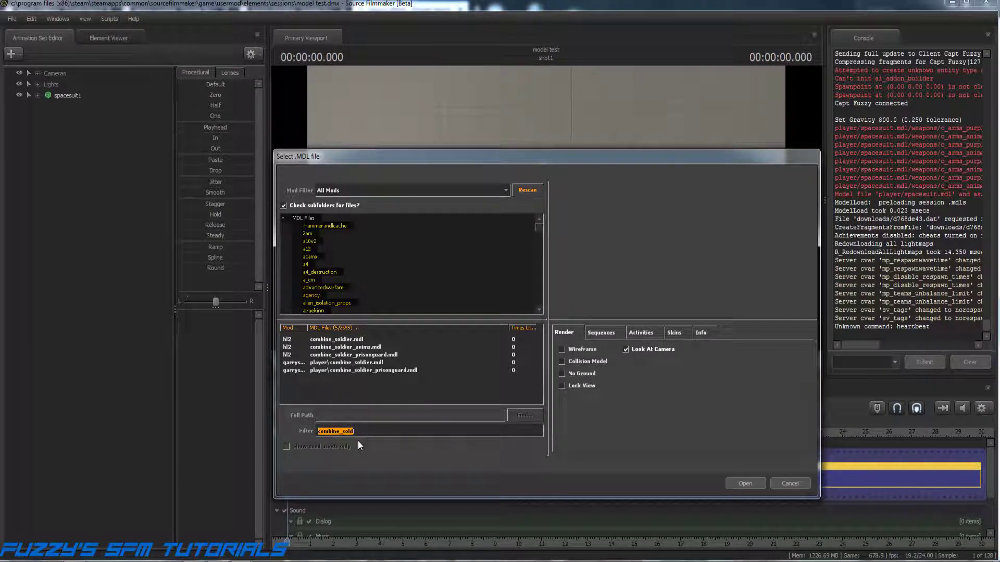
type("chair")
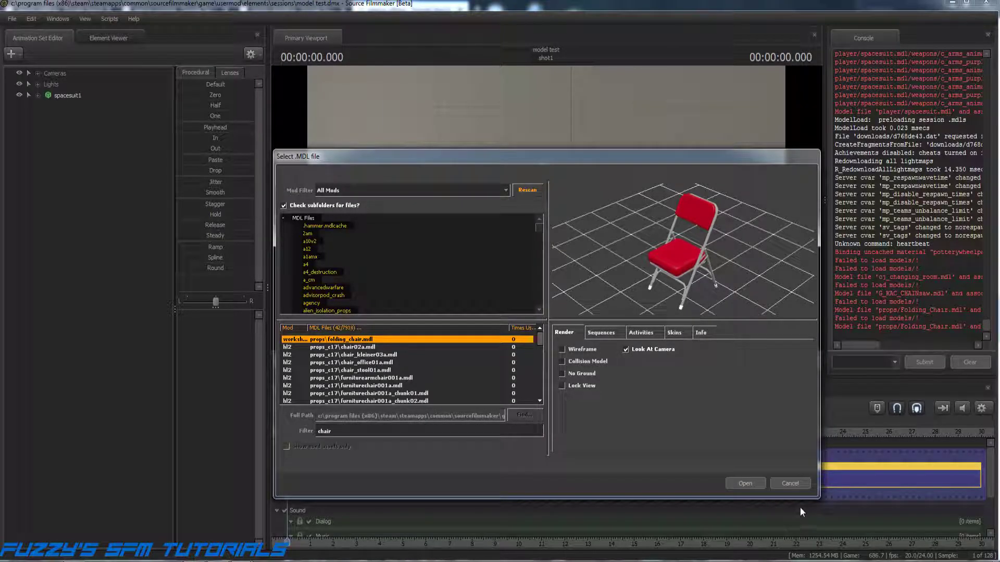
left_click(753, 482)
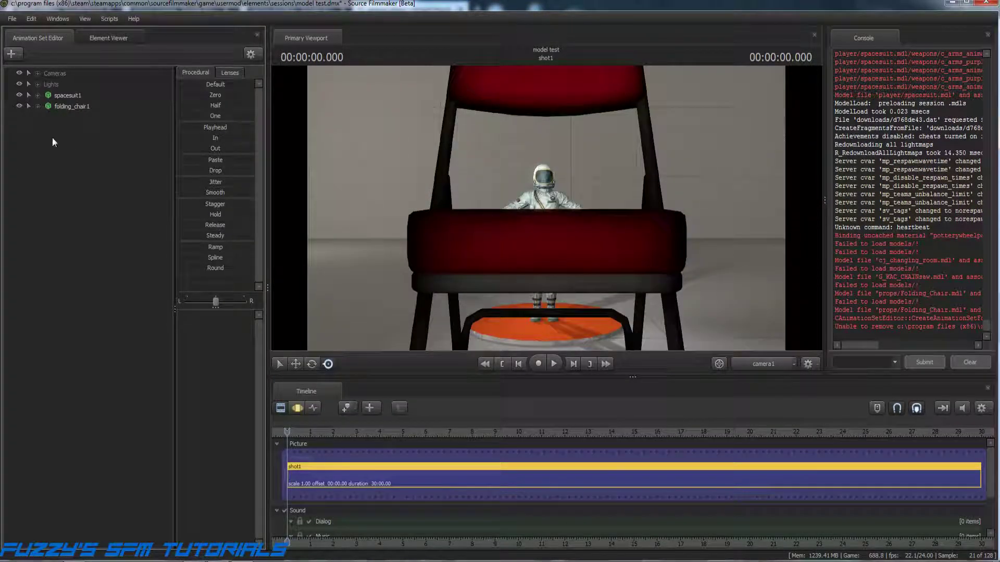
Switch to the Motion Editor and examine the folding chair's Body and Unknown control groups.
left_click(35, 105)
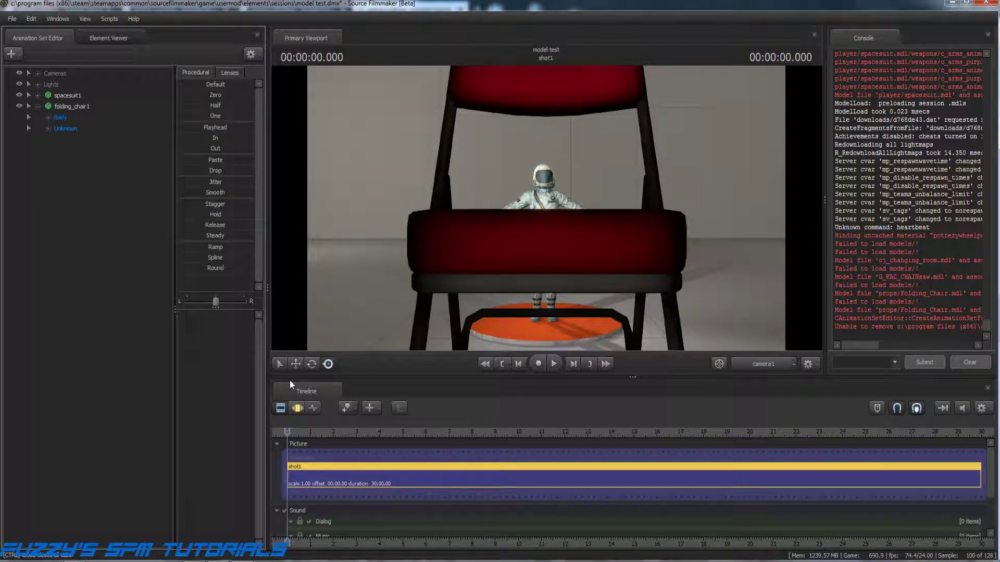
left_click(296, 409)
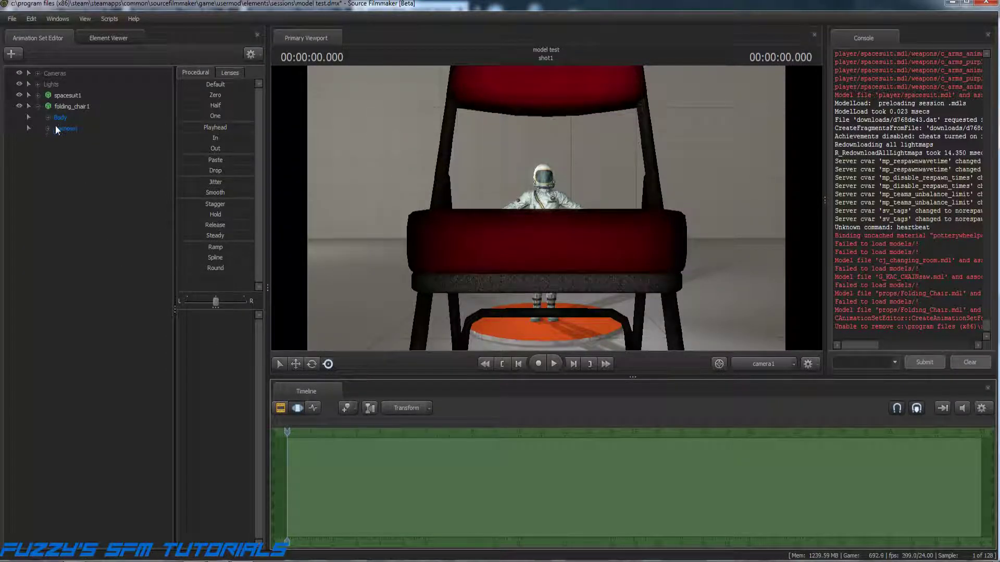
left_click(46, 128)
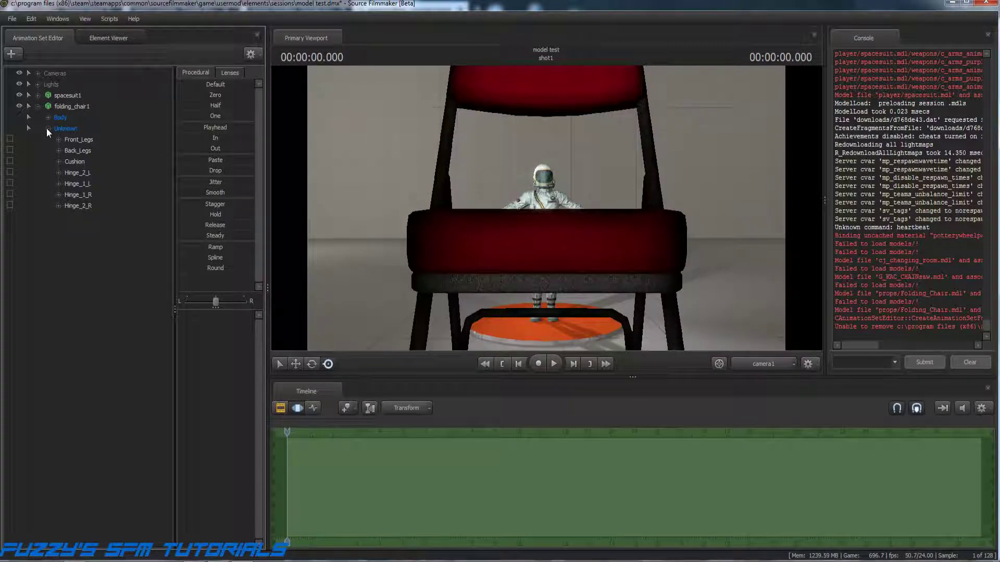
left_click(48, 129)
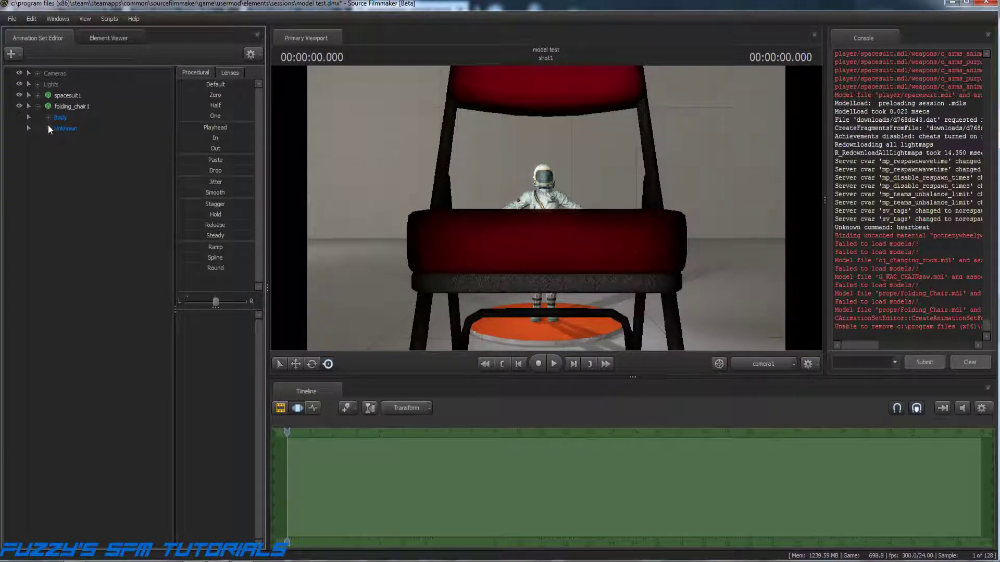
left_click(47, 118)
left_click(47, 118)
left_click(48, 129)
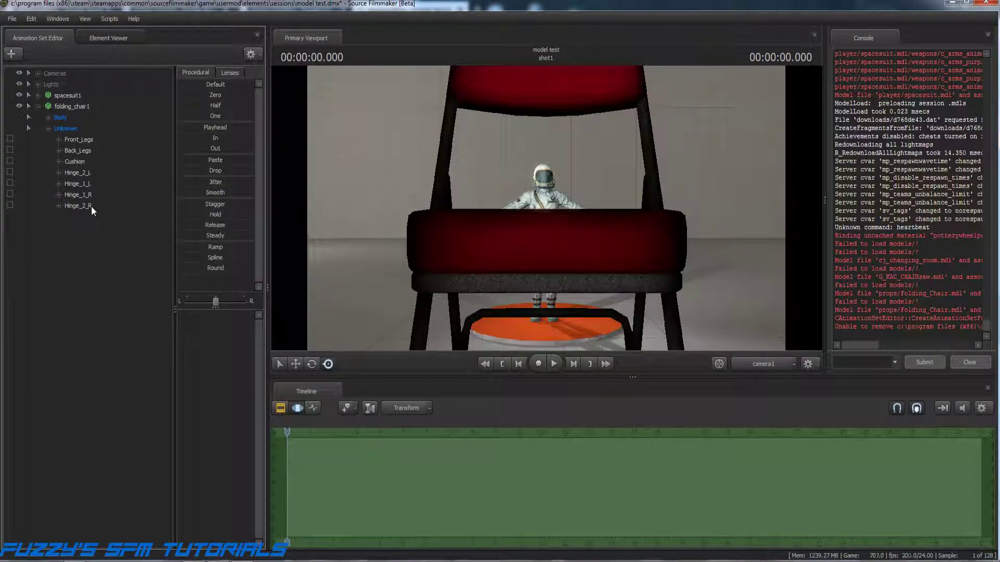
left_click(48, 129)
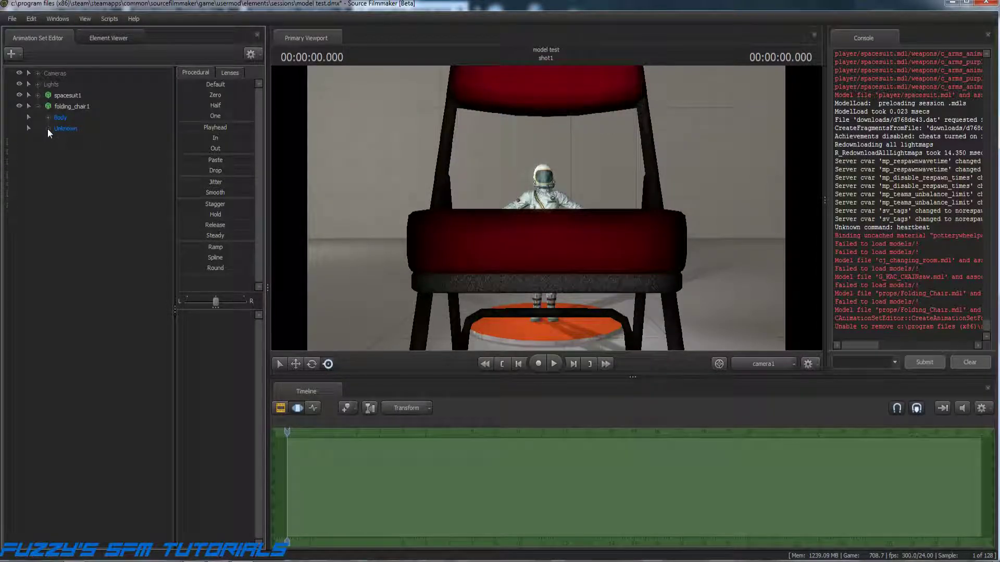
Reset the folding chair's rootTransform to Default and turn it 180 degrees about its Z axis so the seat faces forward.
left_click(48, 118)
left_click(70, 129)
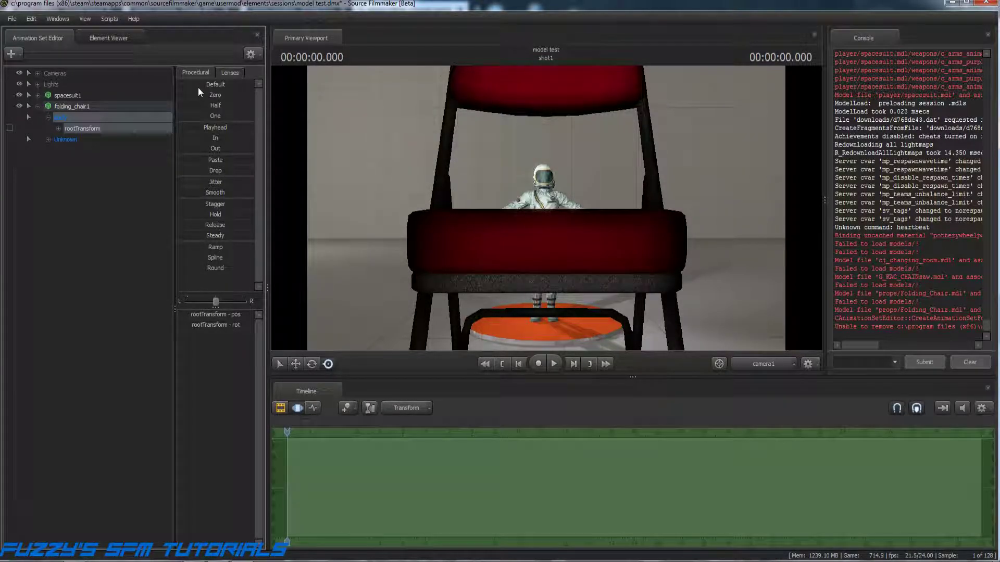
left_click(182, 84)
left_click_drag(215, 84, 253, 84)
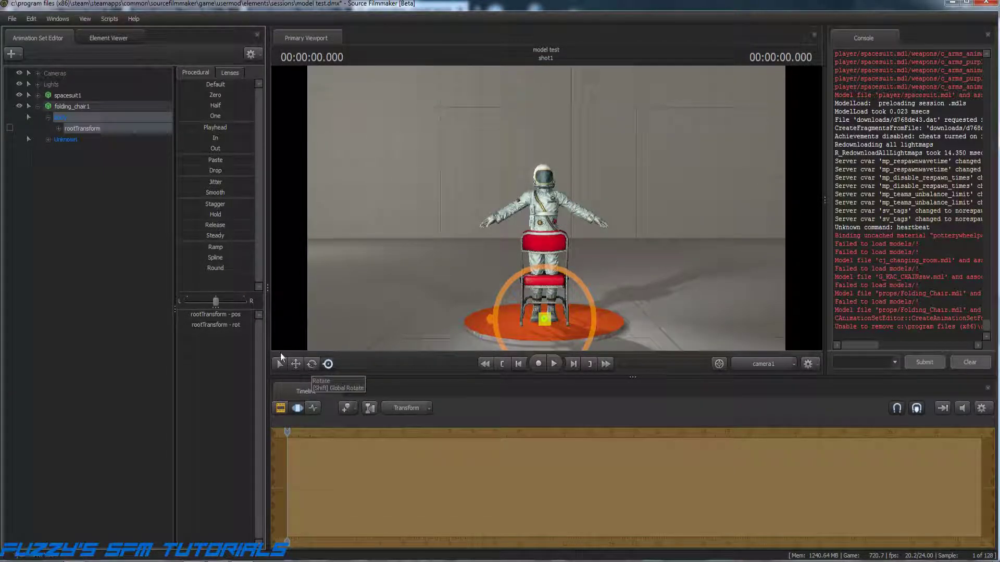
left_click(247, 326)
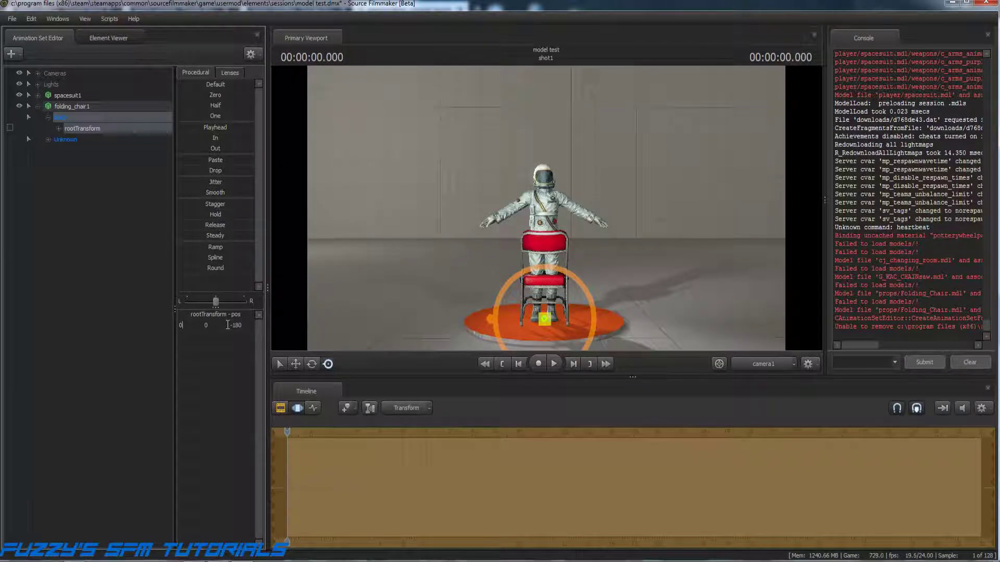
key("Return")
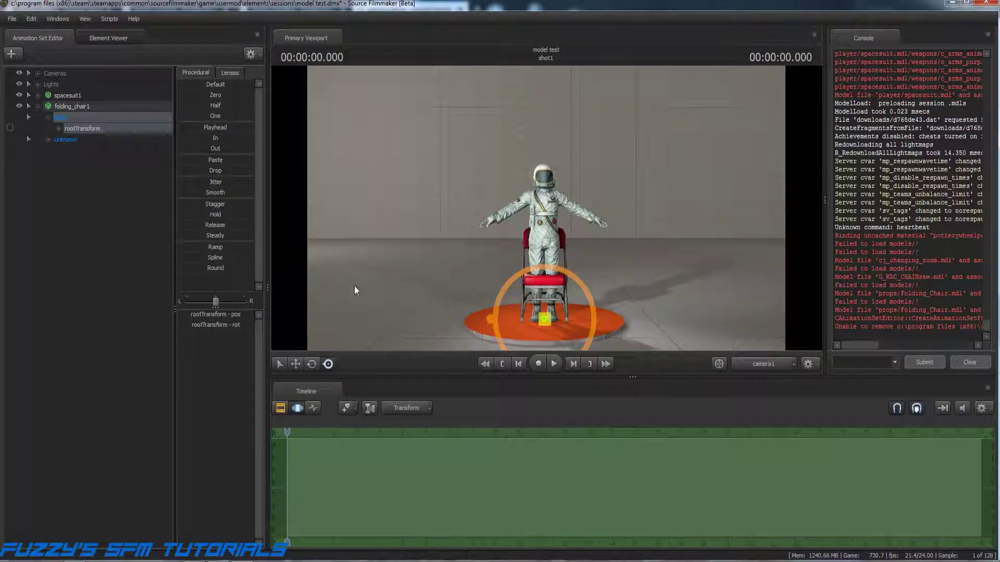
Using the Work Camera, move the folding chair straight back until it stands just behind the spacesuit, then apply the change and collapse its Body group.
left_click(295, 363)
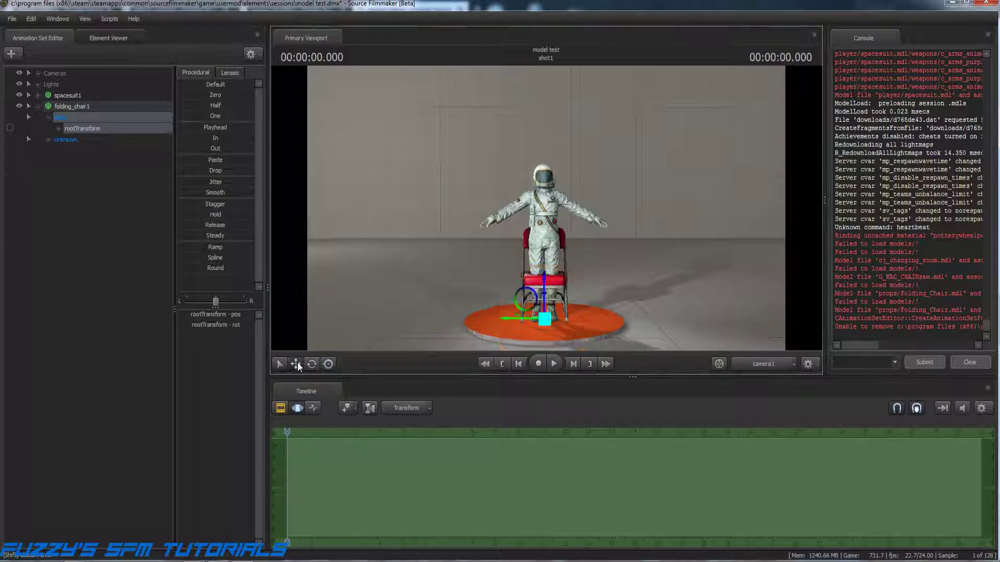
left_click(755, 364)
left_click_drag(663, 316, 457, 317)
left_click_drag(546, 208, 605, 240)
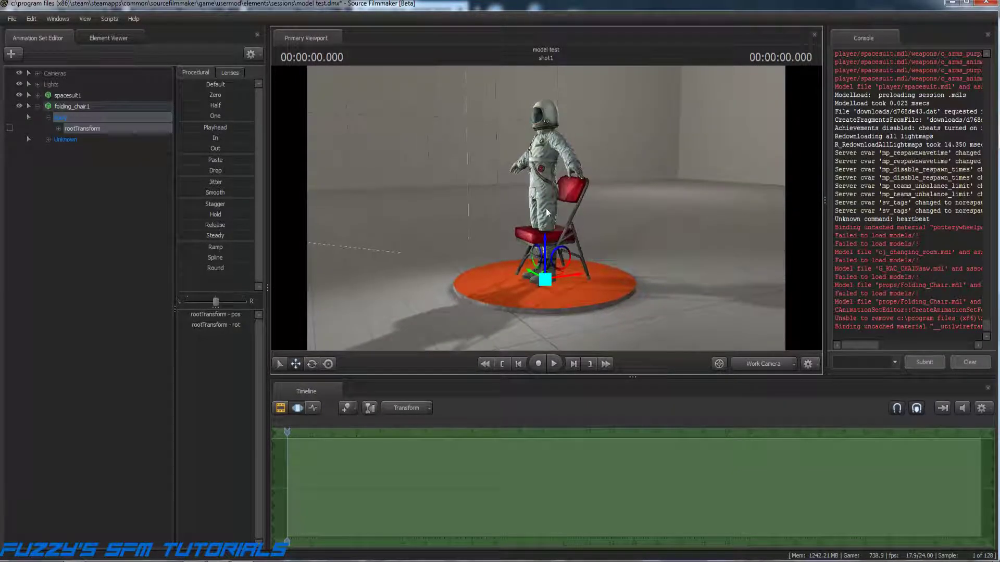
left_click_drag(569, 279, 607, 279)
left_click_drag(634, 313, 591, 292)
key("a")
key("d")
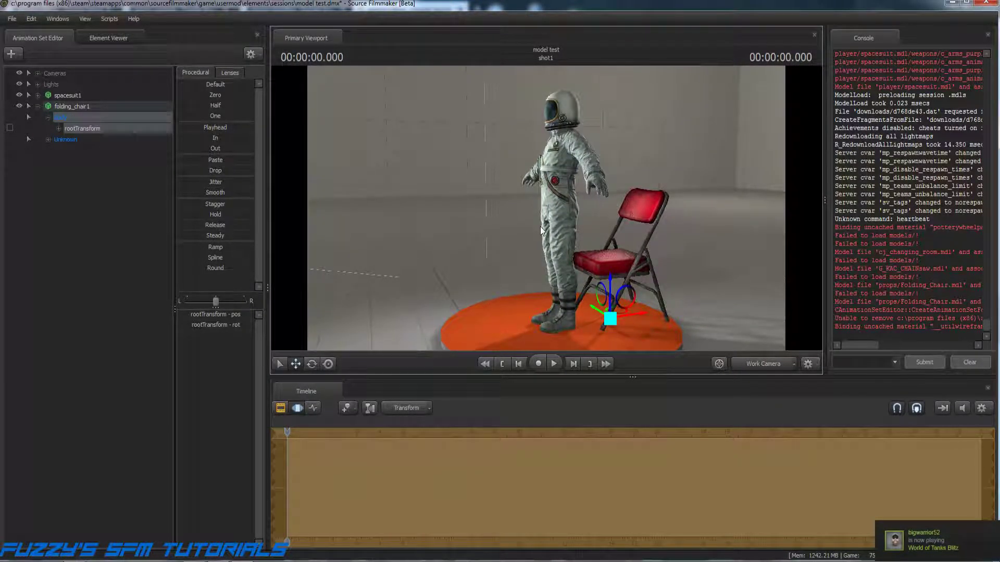
key("Return")
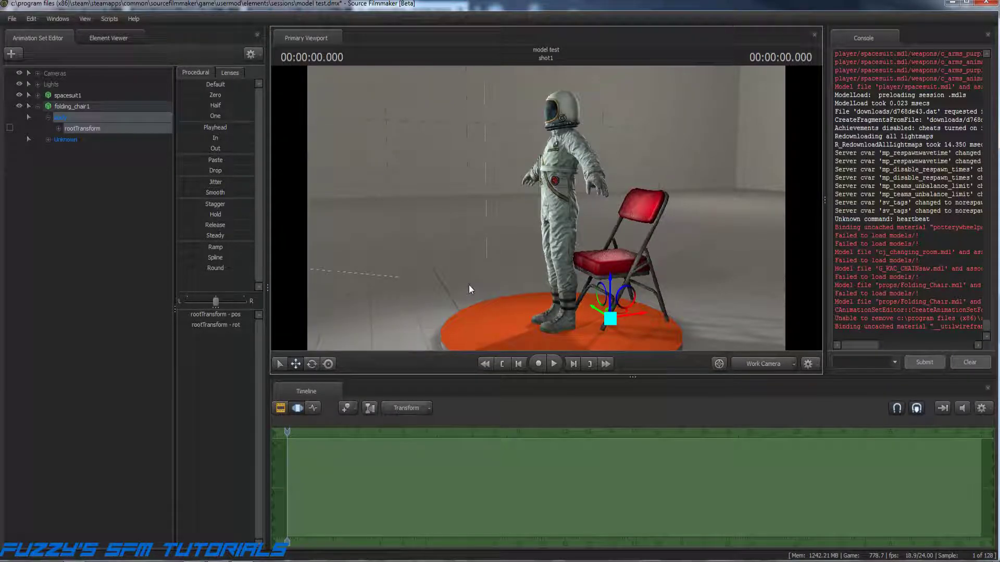
left_click(49, 118)
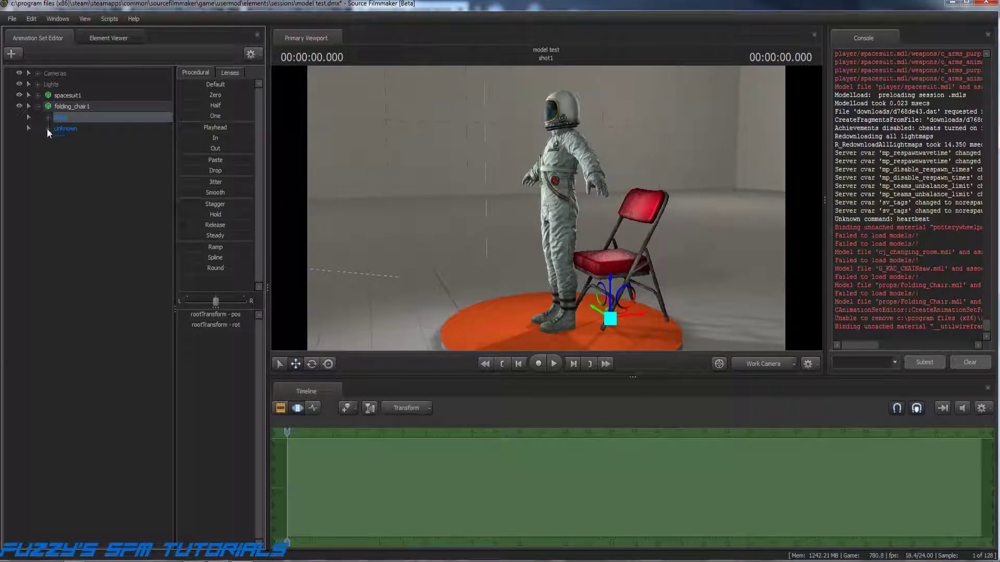
Collapse the folding chair's groups and apply the rig_biped_simple rig to the spacesuit animation set.
left_click(39, 105)
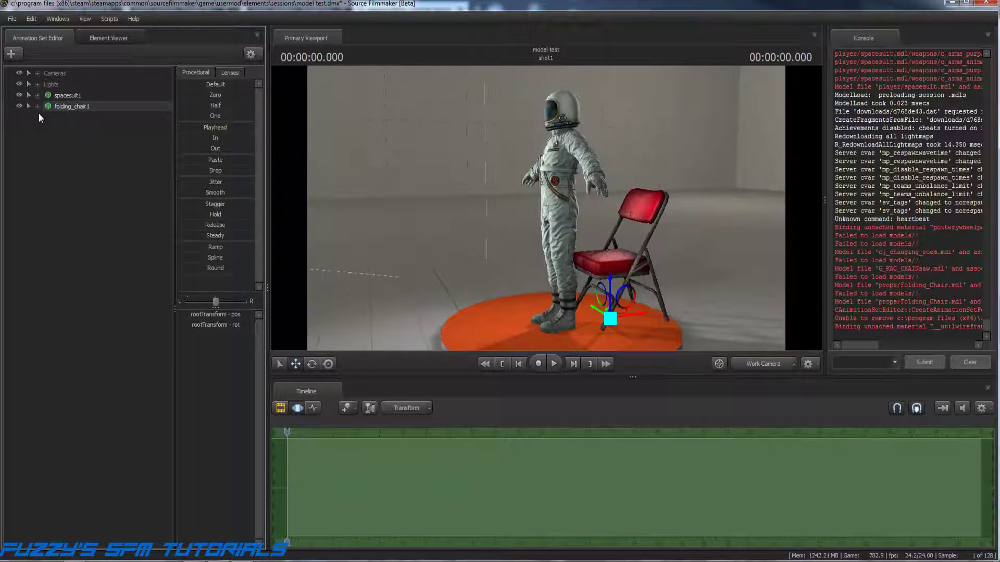
left_click(38, 96)
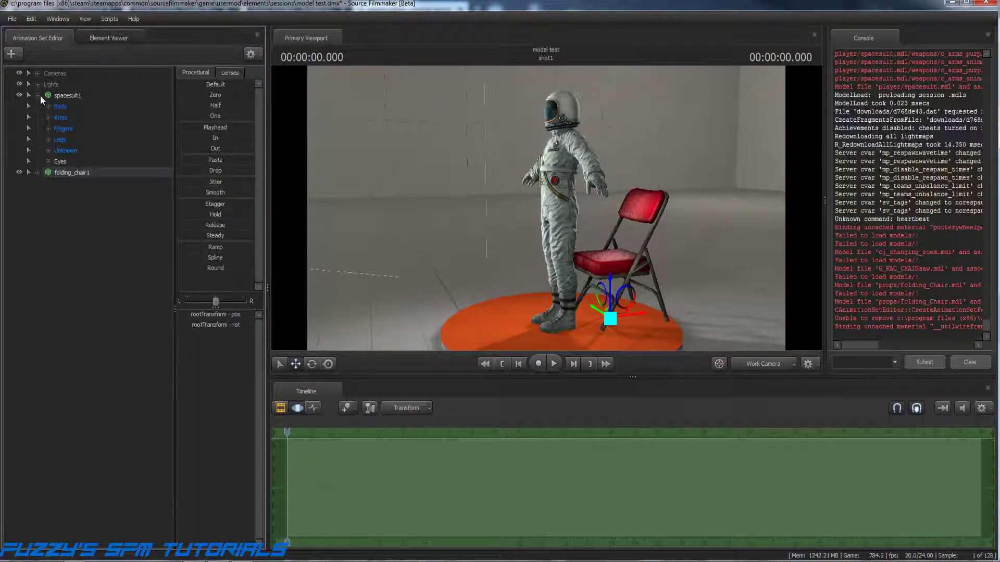
left_click(72, 94)
right_click(72, 94)
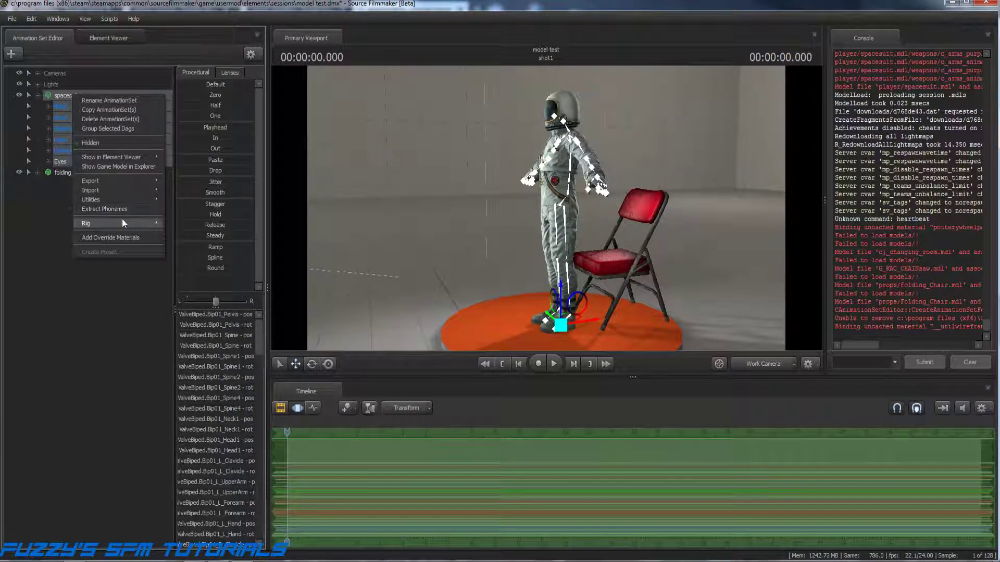
mouse_move(122, 226)
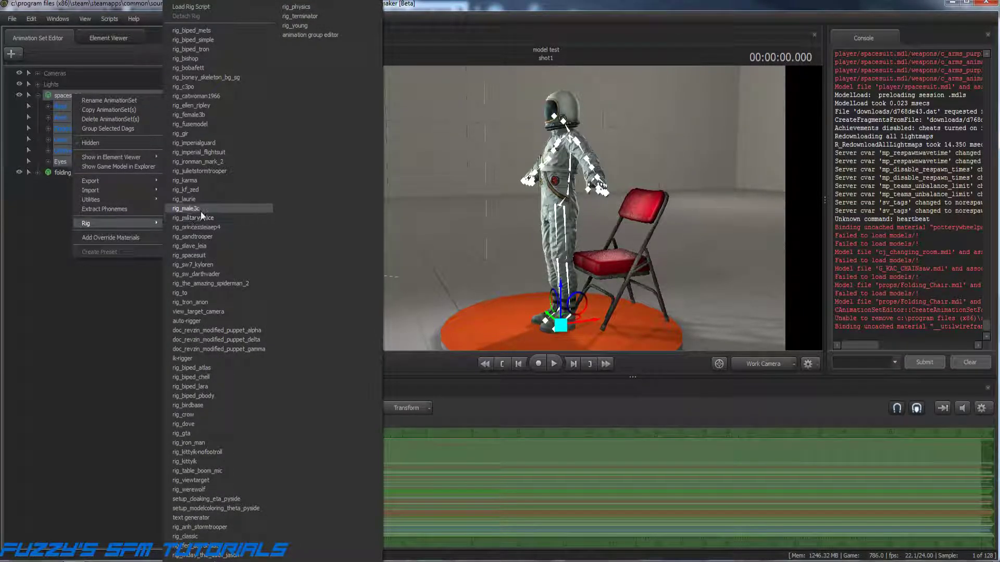
left_click(195, 41)
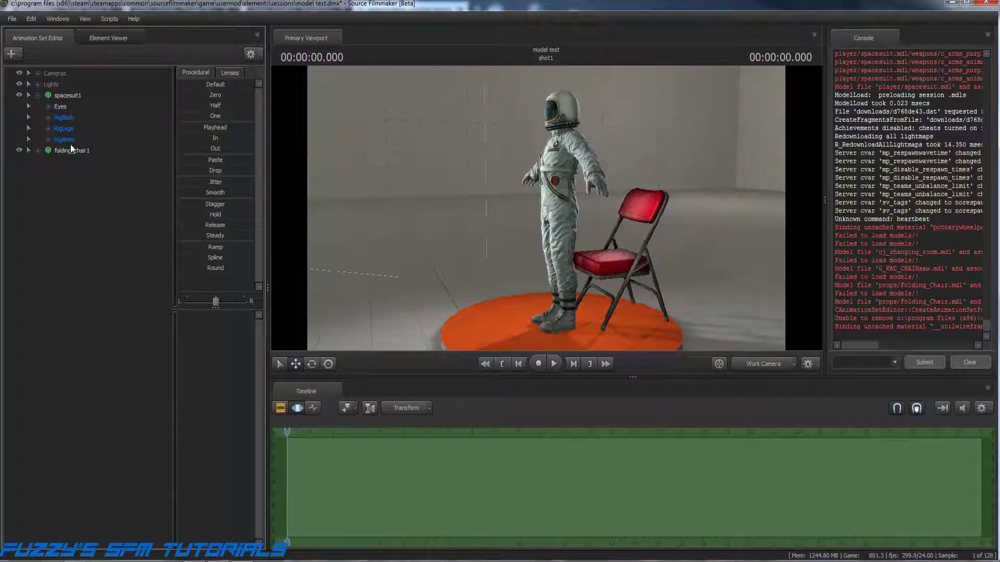
Expand the spacesuit's RigBody and RigLegs groups, including both leg subgroups, and select rig_pelvis.
left_click(49, 118)
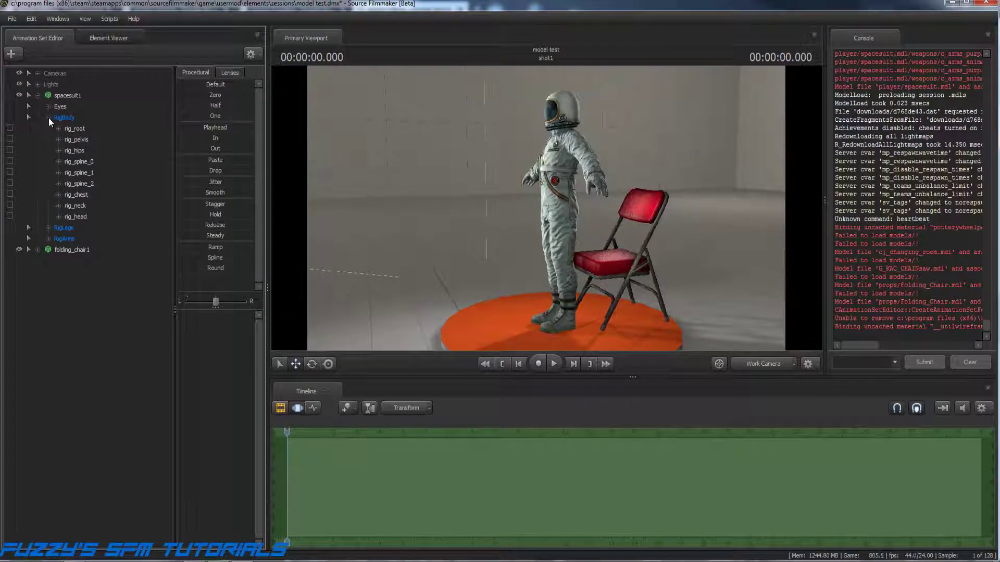
left_click(48, 227)
left_click(59, 238)
left_click(58, 282)
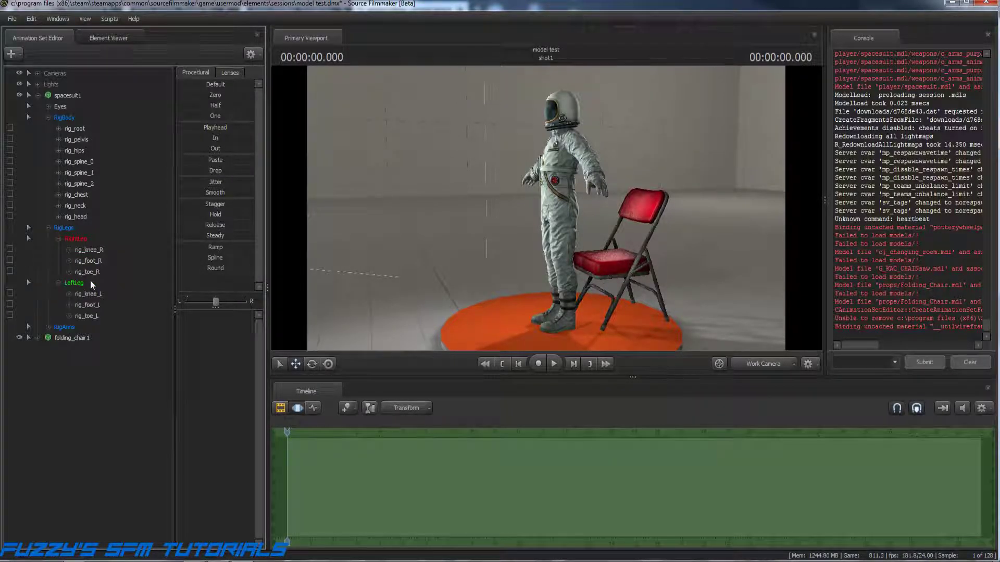
left_click(70, 140)
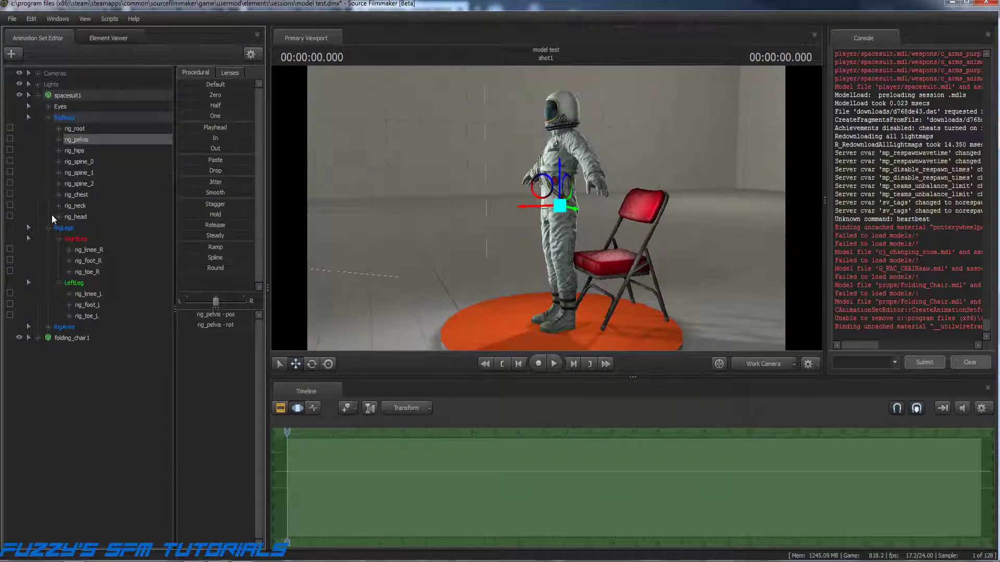
Collapse RigLegs, expand RigArms with both arm subgroups, and lock rig_hand_R and rig_hand_L.
left_click(48, 228)
left_click(48, 238)
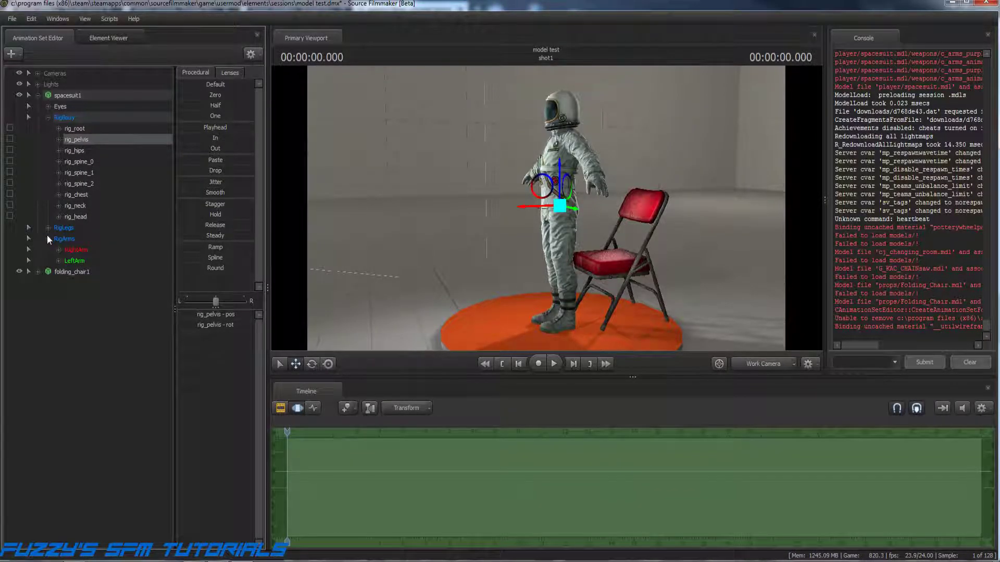
left_click(58, 250)
left_click(58, 304)
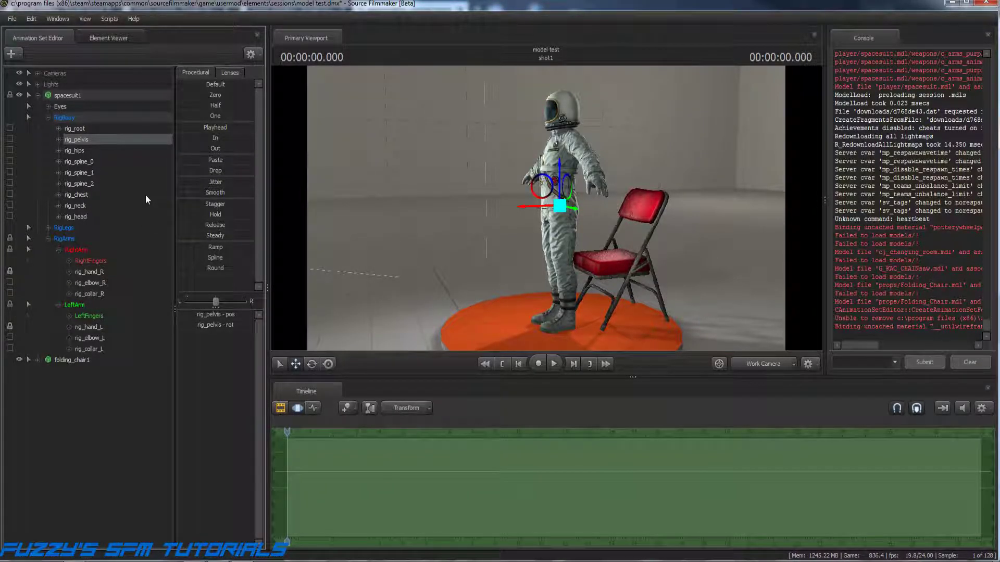
mouse_move(560, 171)
left_mouse_down()
mouse_move(558, 216)
mouse_move(557, 186)
left_mouse_up()
key("ctrl")
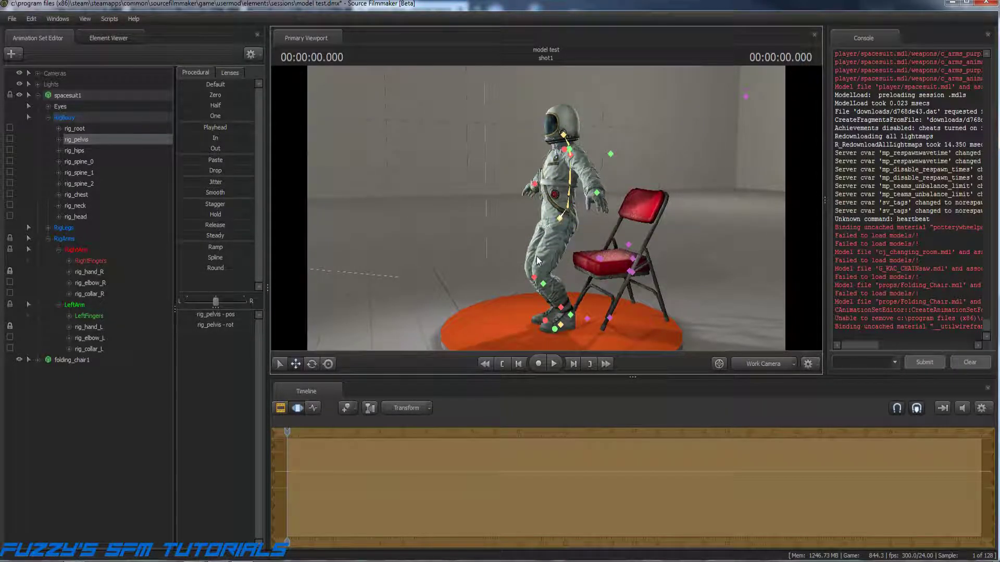
key("ctrl+z")
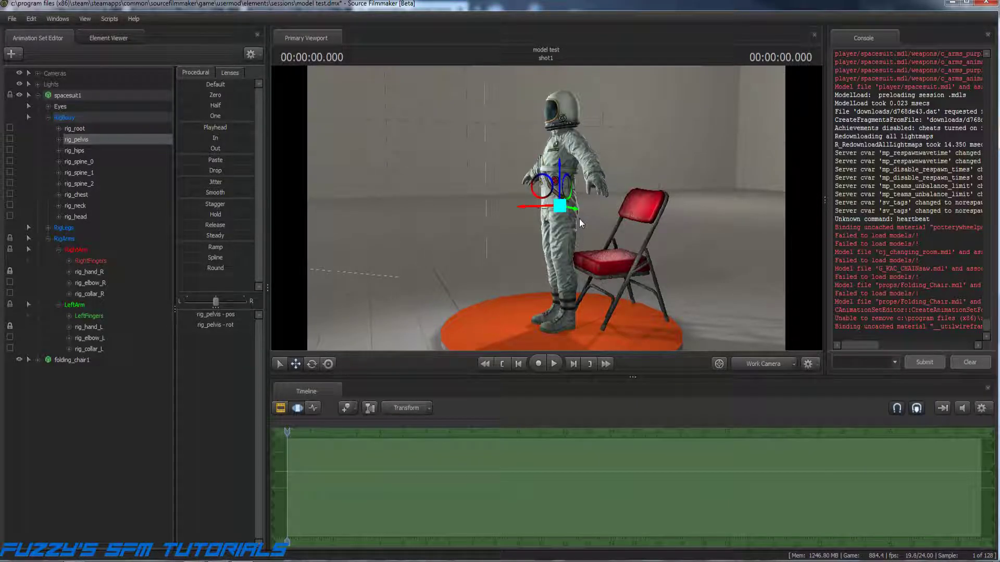
Lower rig_pelvis and move it back onto the chair seat, then fine-tune its depth and height from both sides.
left_click_drag(562, 181, 567, 214)
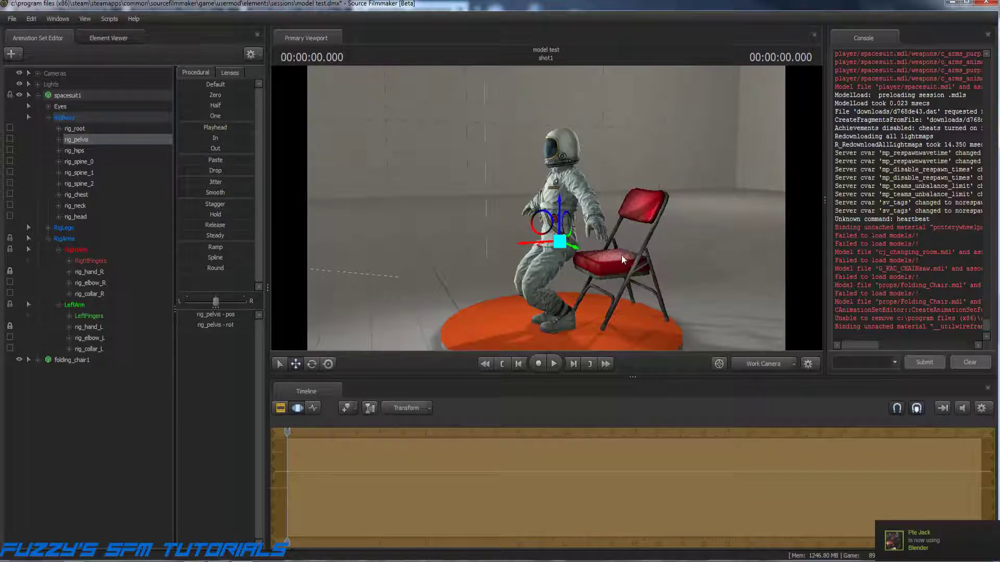
left_click_drag(520, 244, 560, 255)
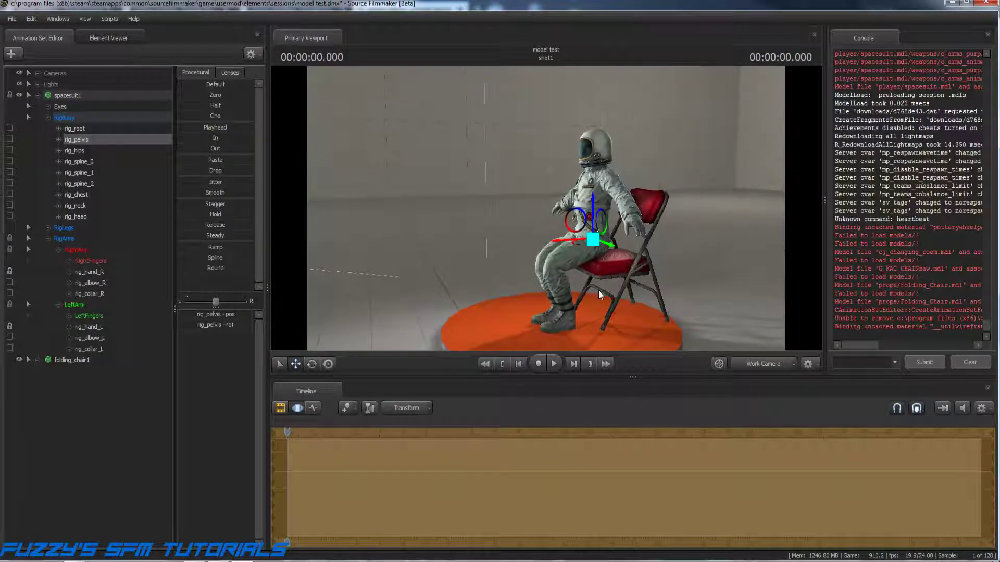
key("d")
key("w")
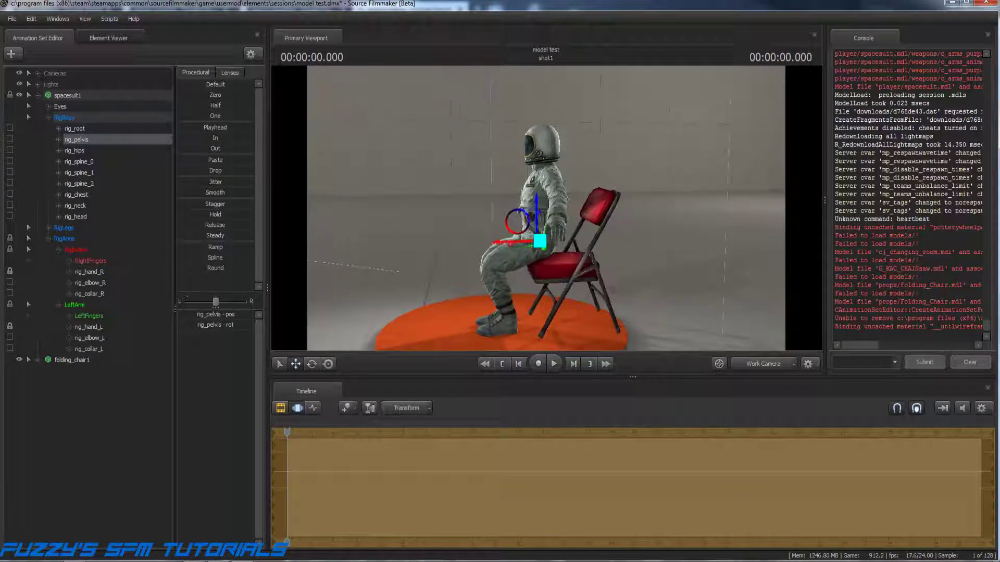
key("w")
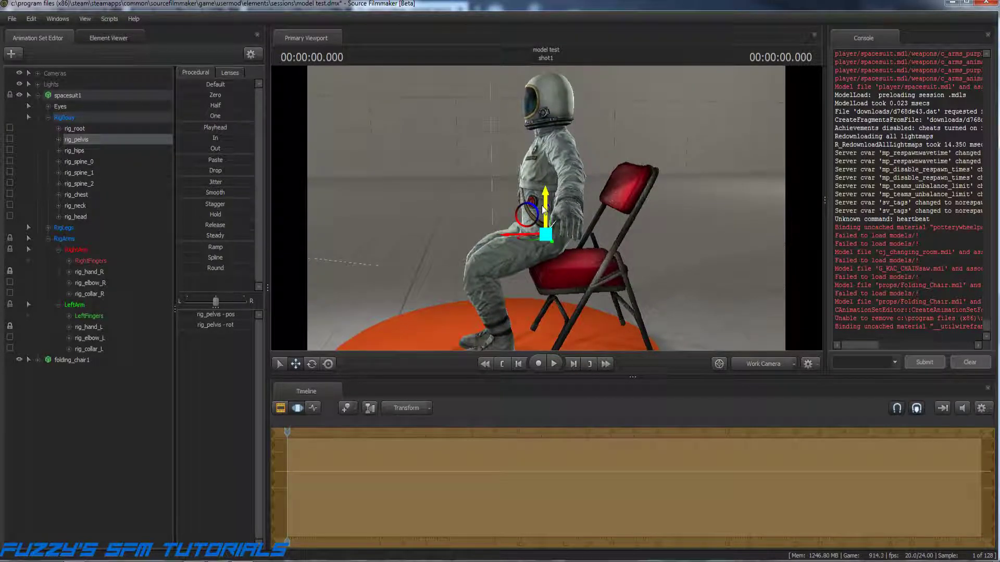
left_click_drag(506, 236, 511, 236)
key("a")
left_click_drag(623, 300, 818, 311)
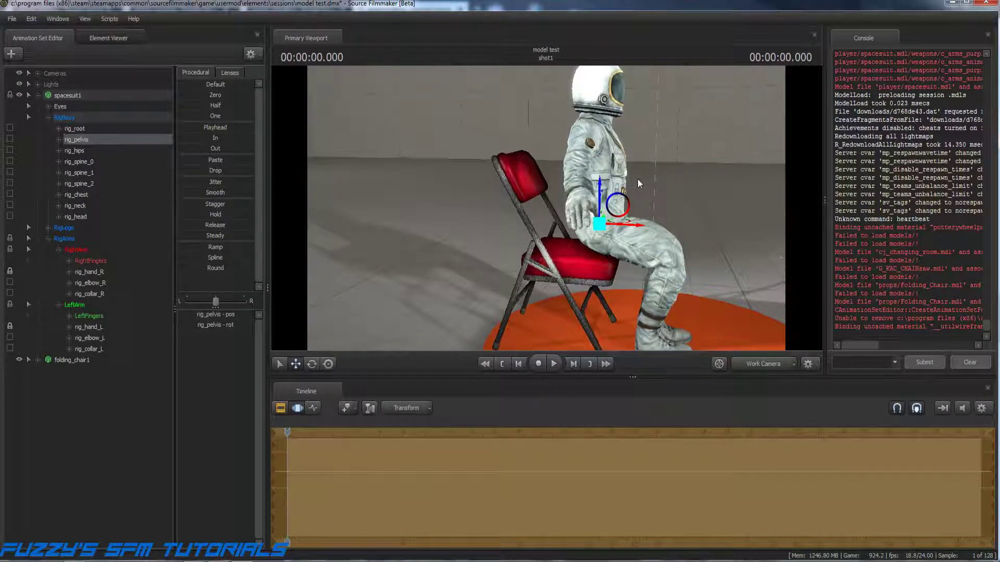
left_click_drag(601, 181, 601, 180)
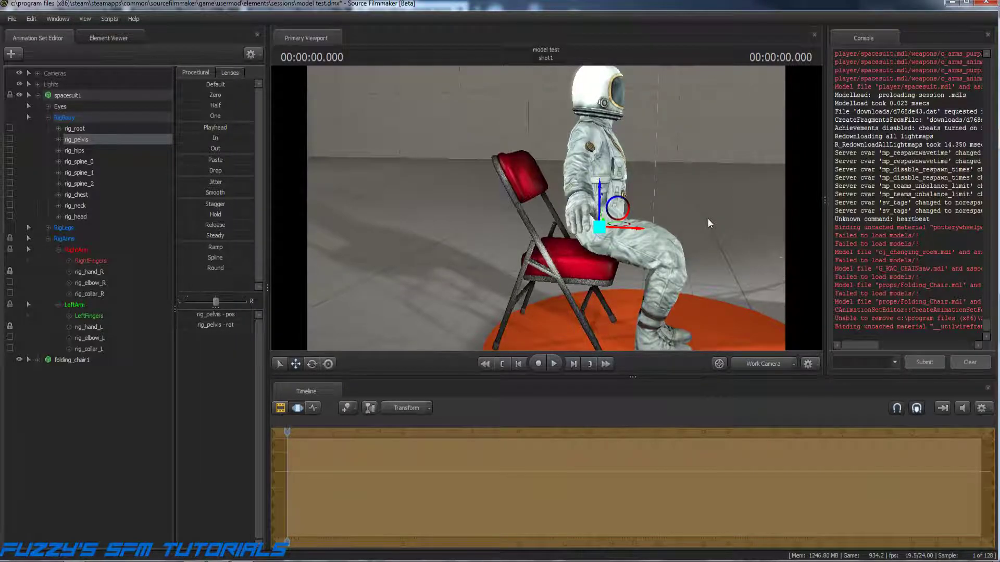
Rotate rig_pelvis so the spacesuit's upper body leans back toward the chair's backrest.
left_click_drag(703, 244, 443, 243)
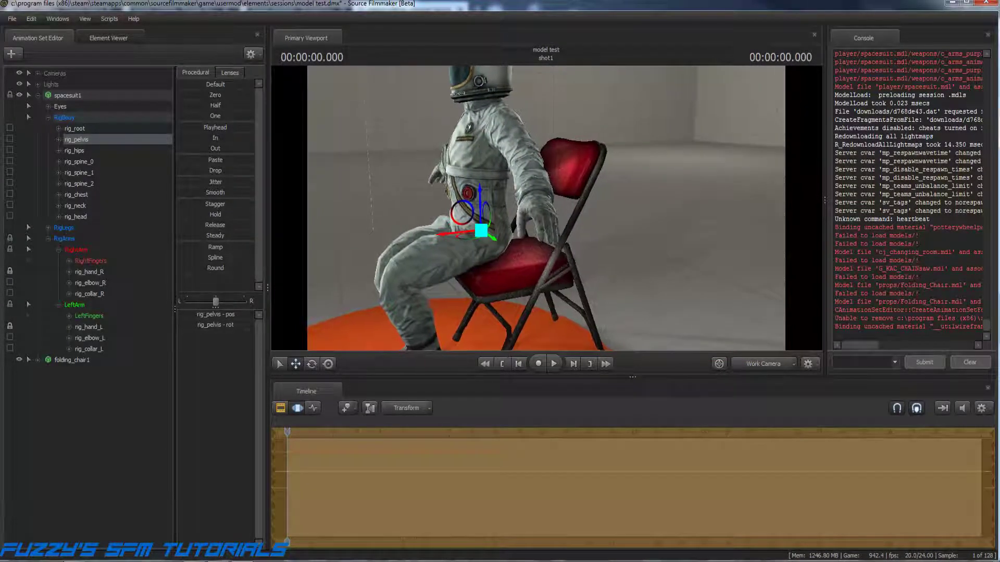
left_click_drag(545, 261, 454, 276)
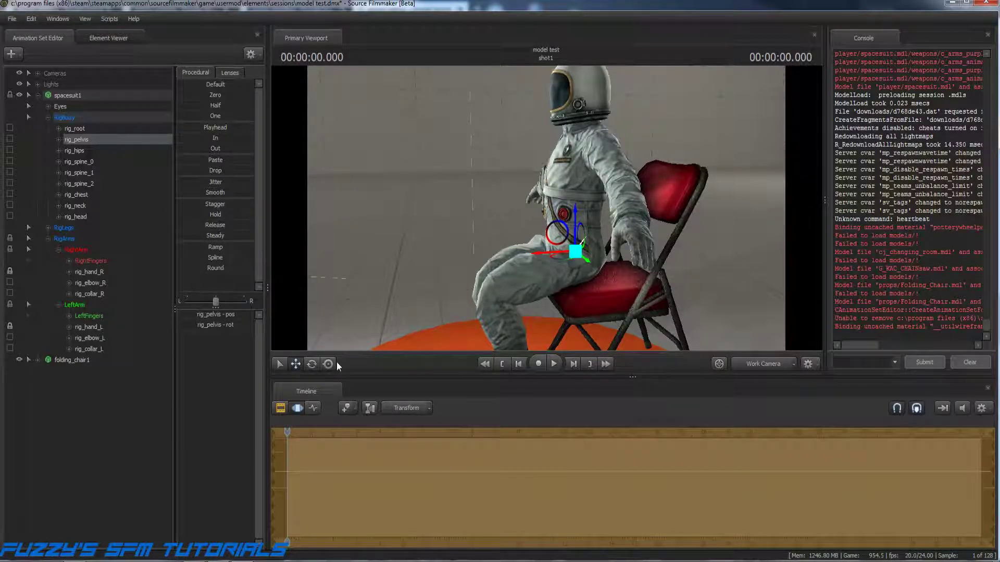
left_click(312, 363)
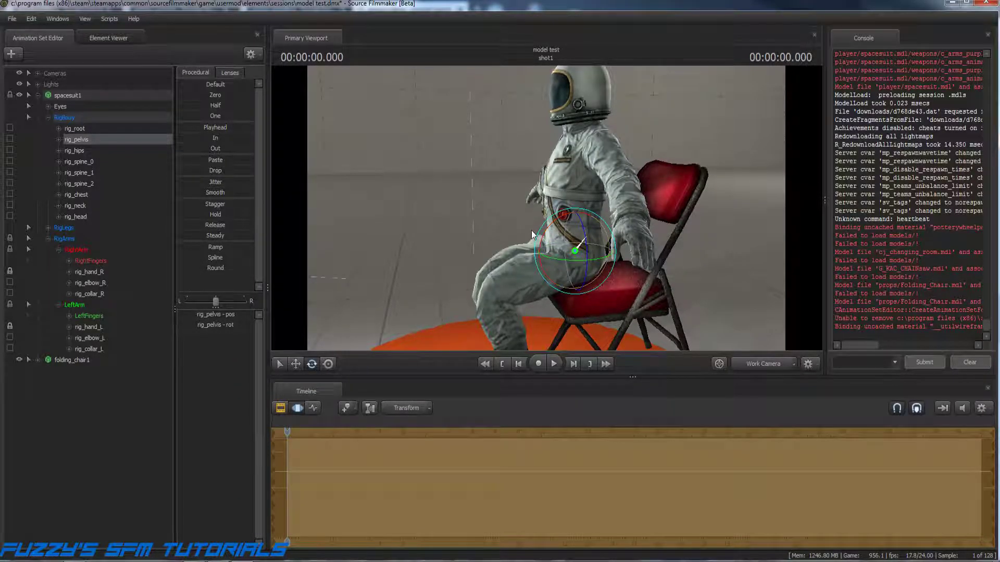
left_click_drag(541, 236, 568, 232)
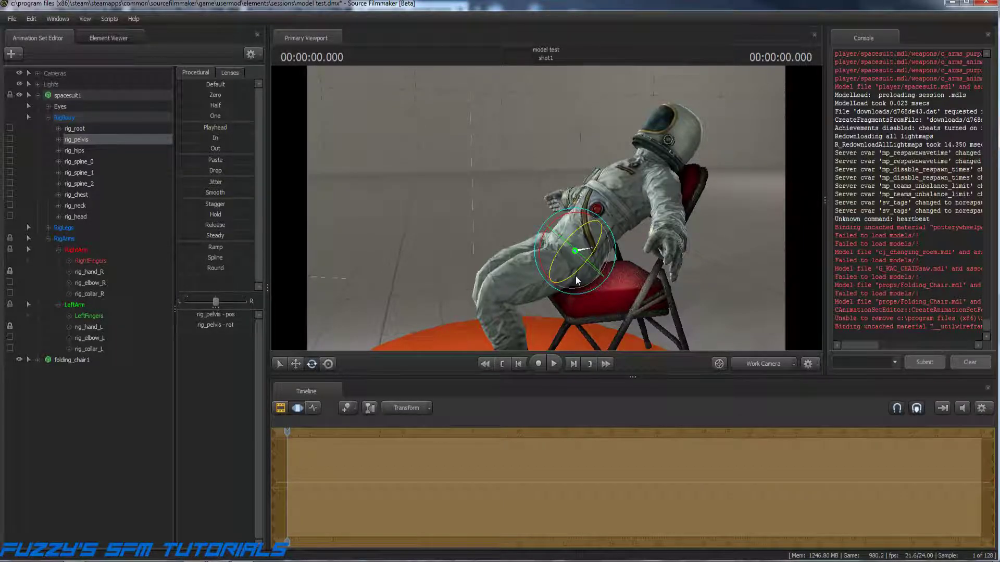
left_click_drag(576, 280, 483, 275)
Curve the torso by rotating rig_spine_0, rig_spine_1 and rig_spine_2 slightly forward, and adjust the rotation of rig_chest.
left_click(85, 159)
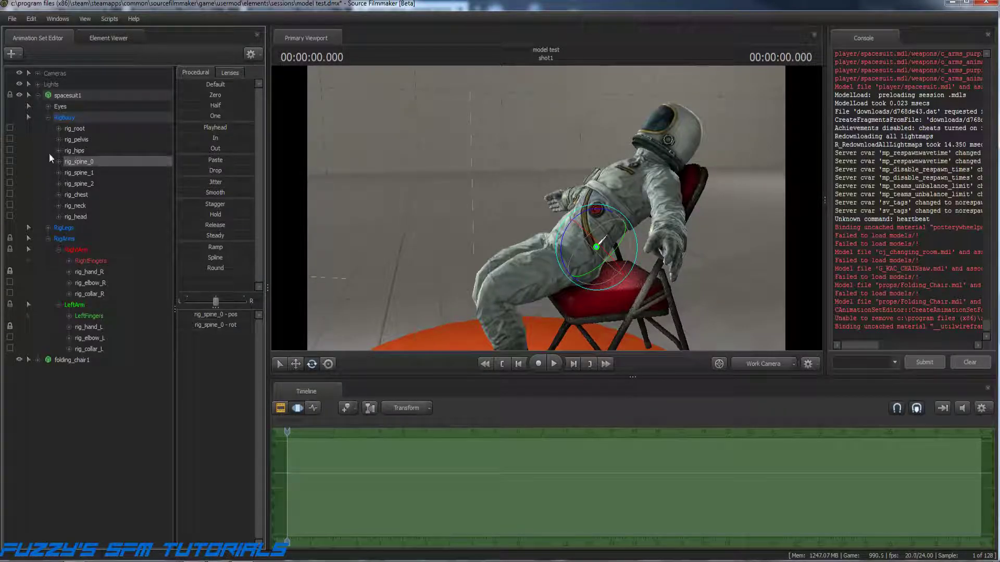
left_click_drag(568, 224, 569, 232)
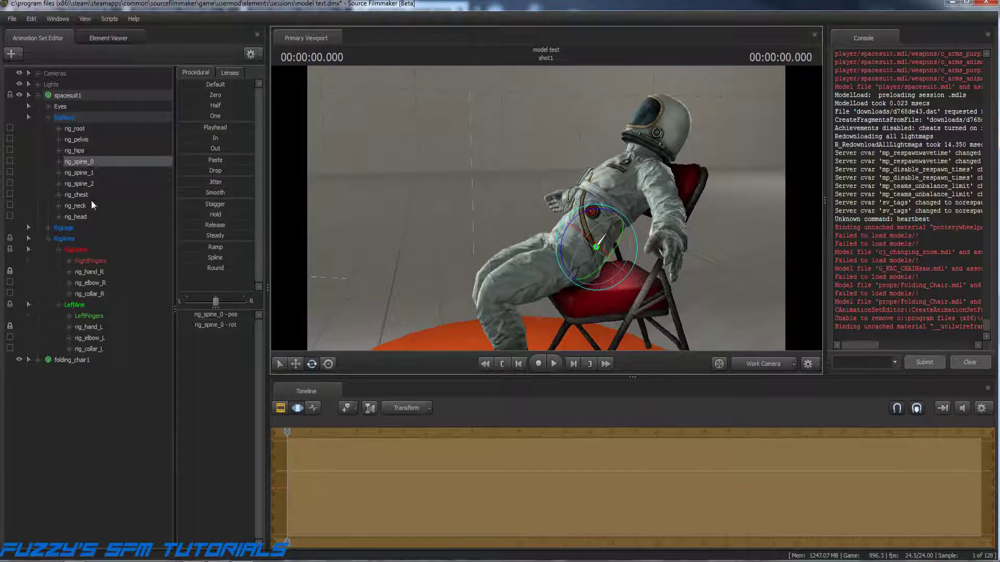
left_click(83, 174)
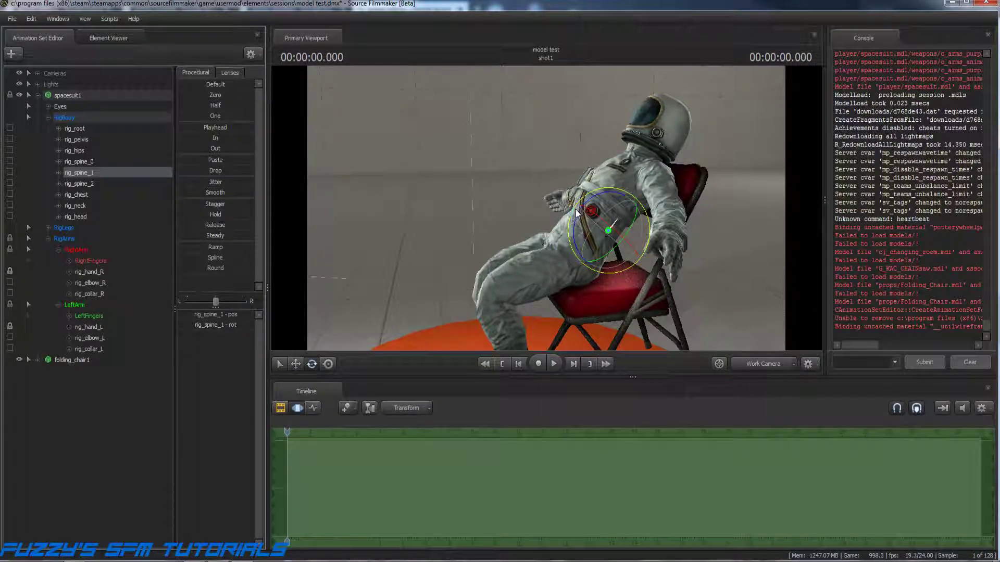
left_click_drag(576, 228, 580, 247)
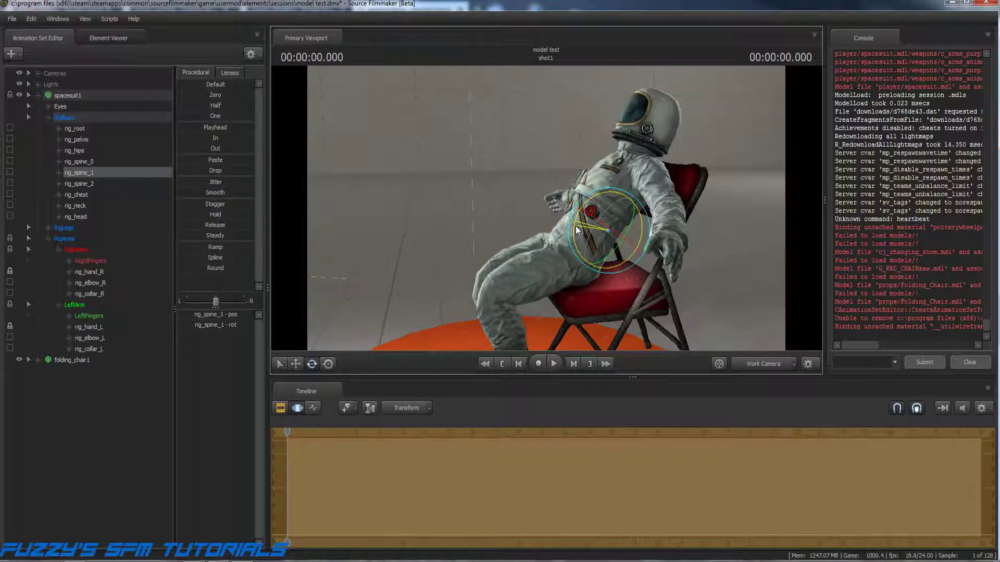
left_click(83, 182)
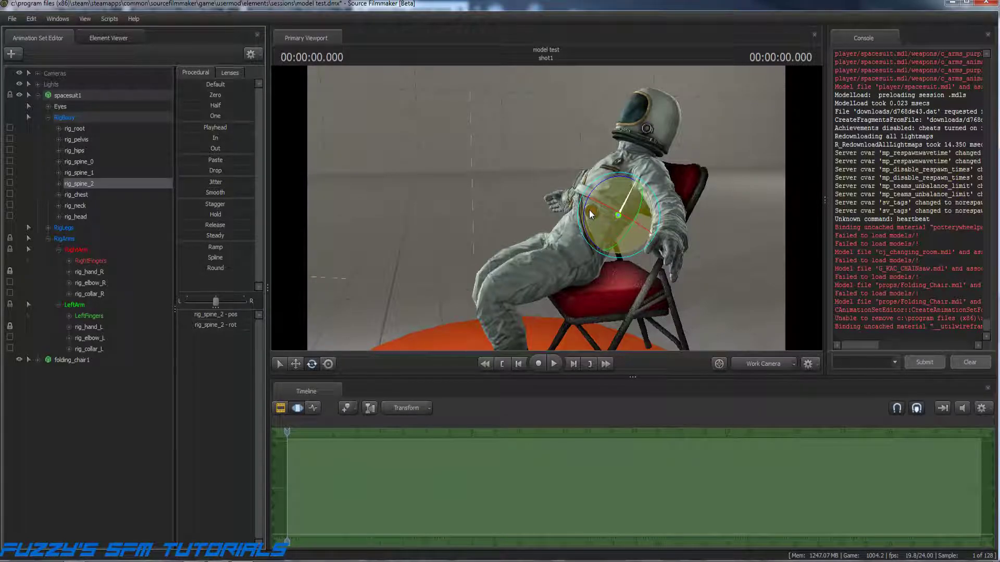
left_click_drag(584, 230, 589, 210)
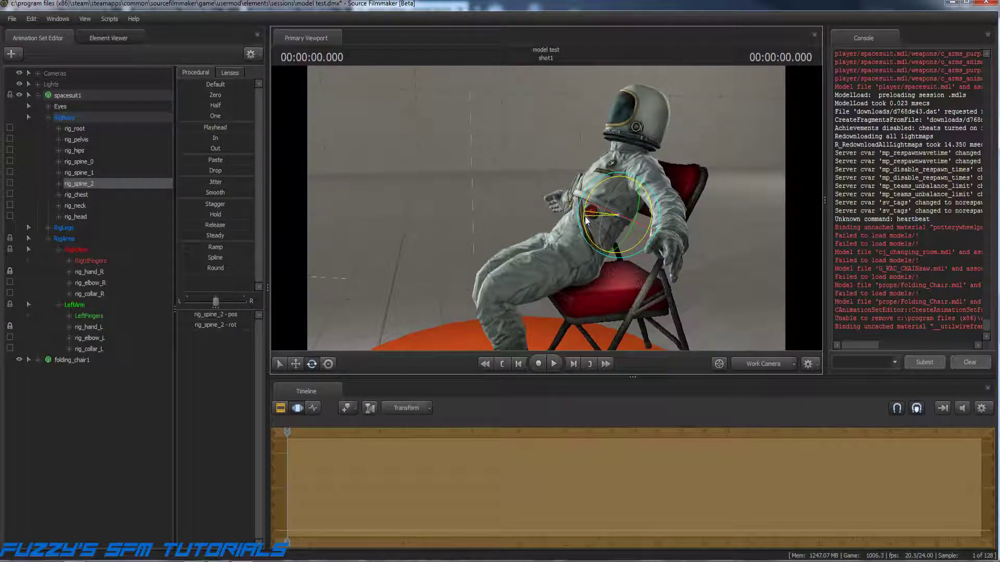
left_click(81, 195)
left_click_drag(607, 153, 605, 156)
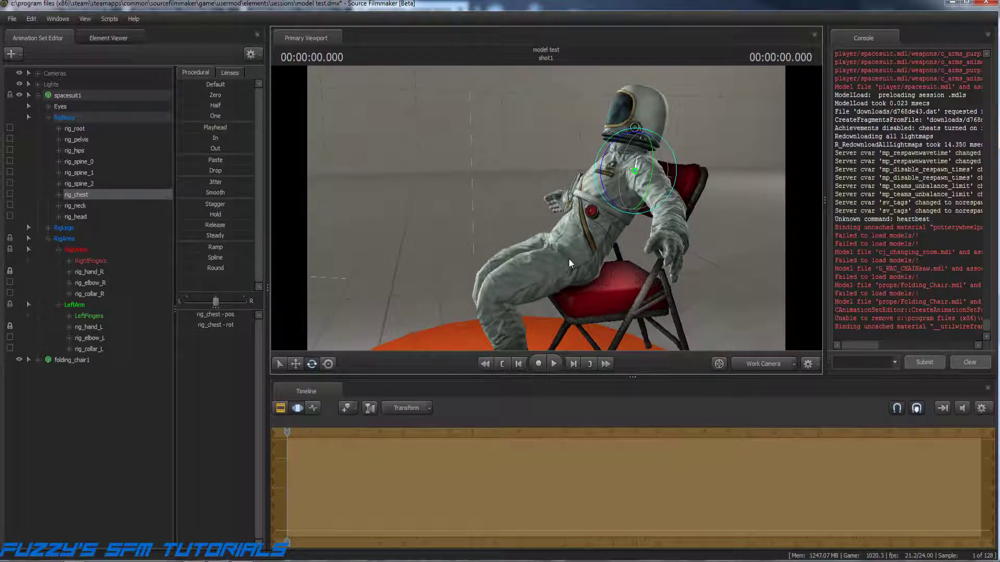
Rotate rig_pelvis a little further backward so the torso rests closer to the backrest.
left_click(76, 139)
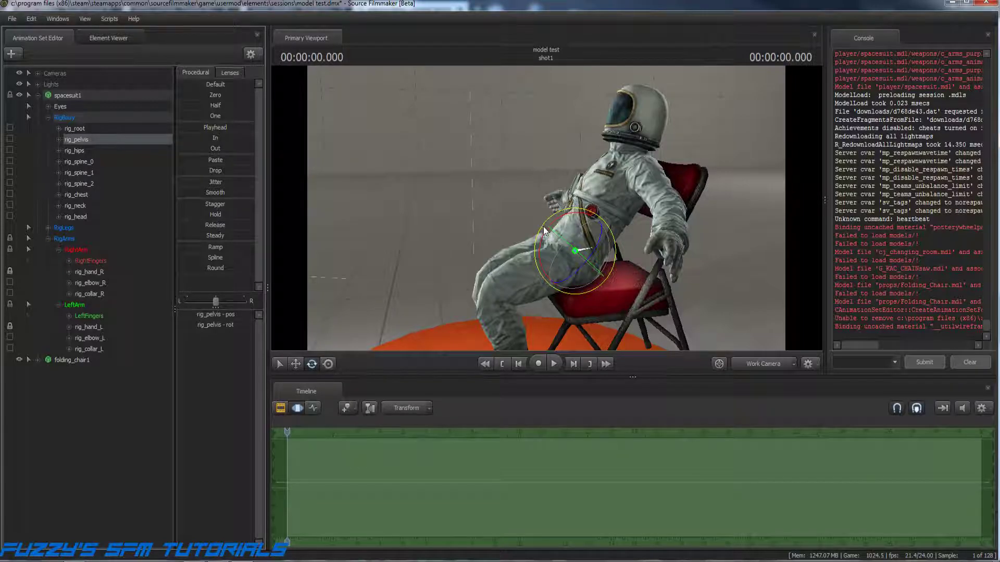
left_click_drag(544, 237, 547, 236)
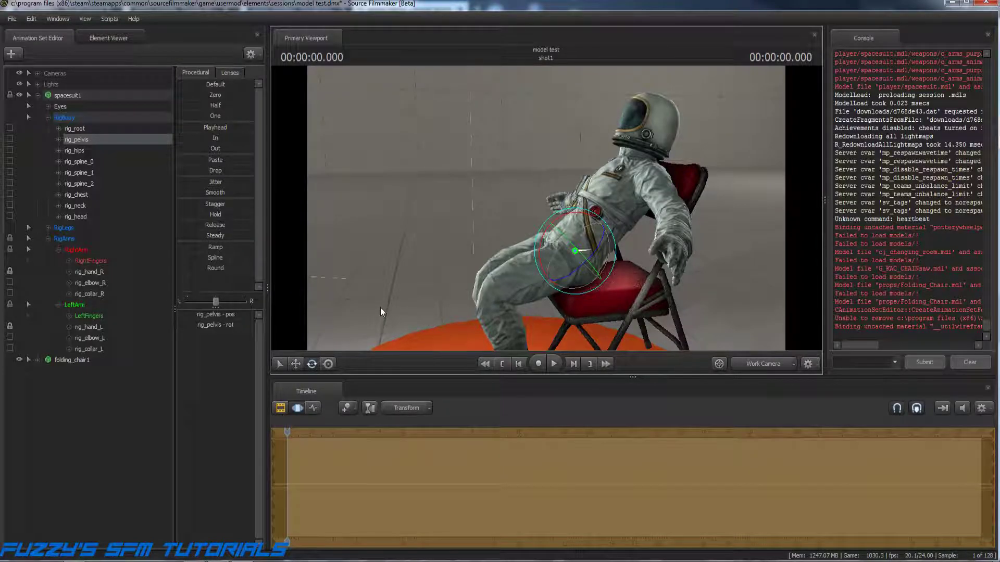
left_click_drag(549, 245, 540, 249)
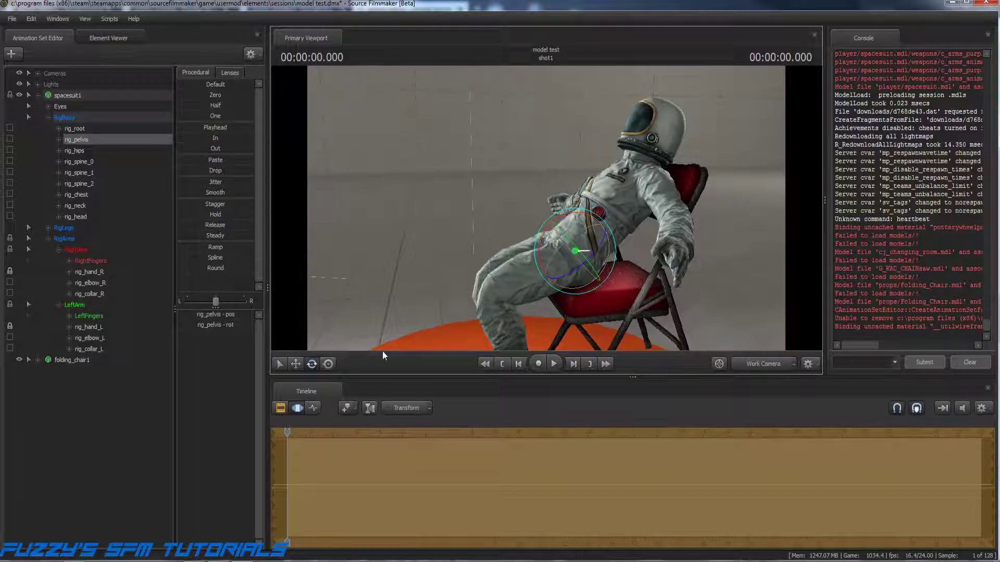
Rotate rig_spine_0 and rig_spine_1 slightly forward to curve the lower torso, and make a small rotation adjustment to rig_hips.
left_click(81, 161)
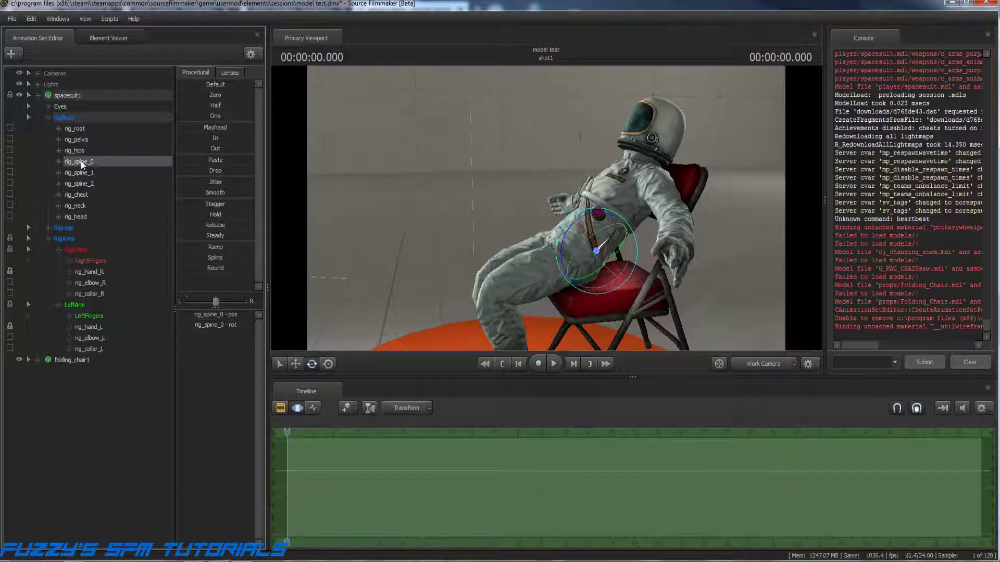
left_click_drag(565, 240, 564, 244)
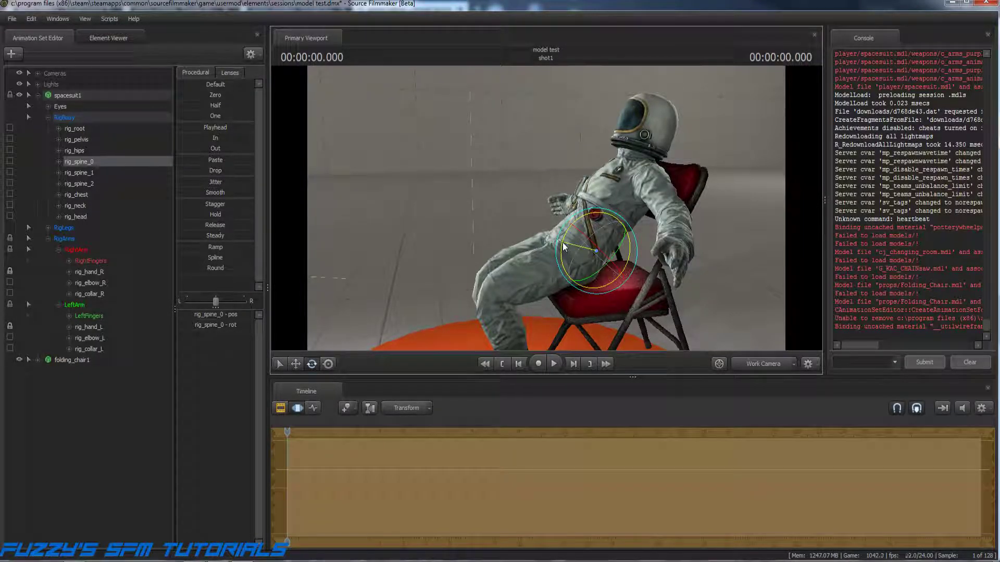
left_click(89, 173)
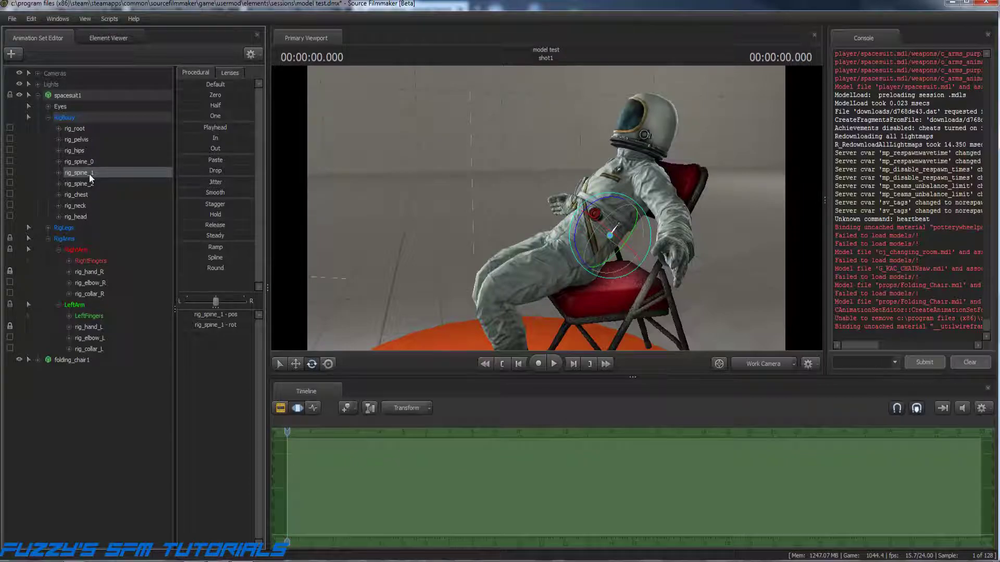
left_click_drag(575, 227, 574, 230)
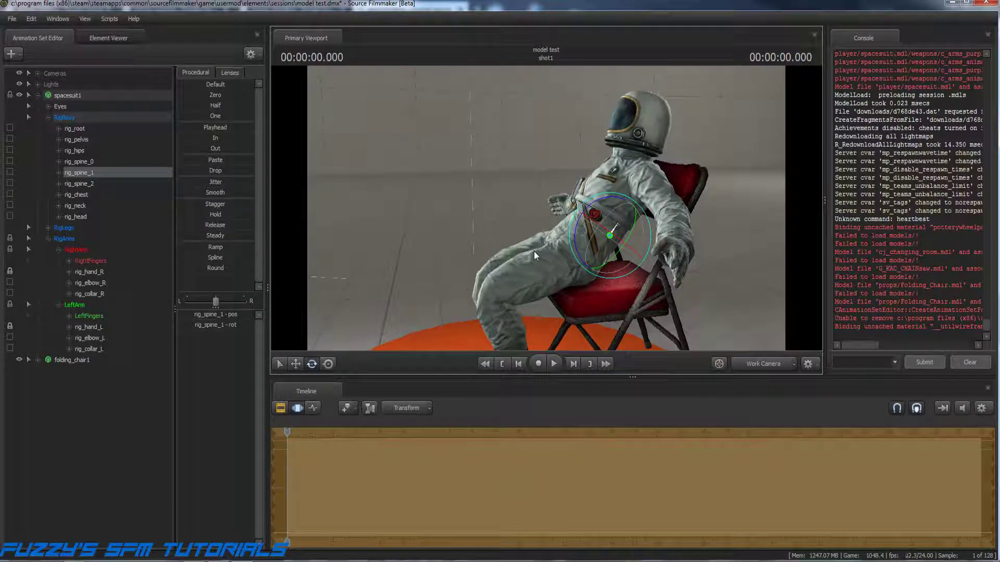
left_click(86, 151)
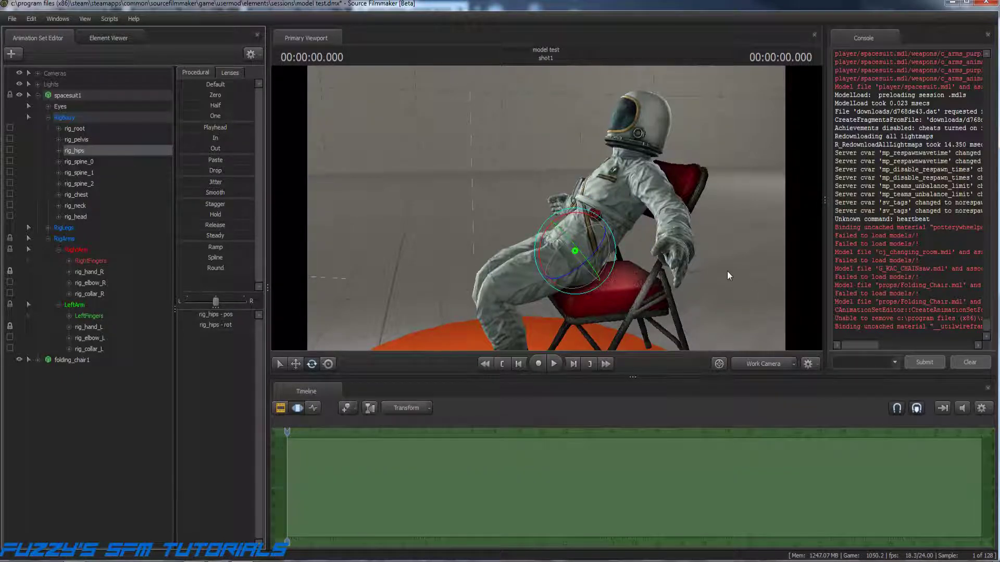
left_click_drag(543, 260, 545, 258)
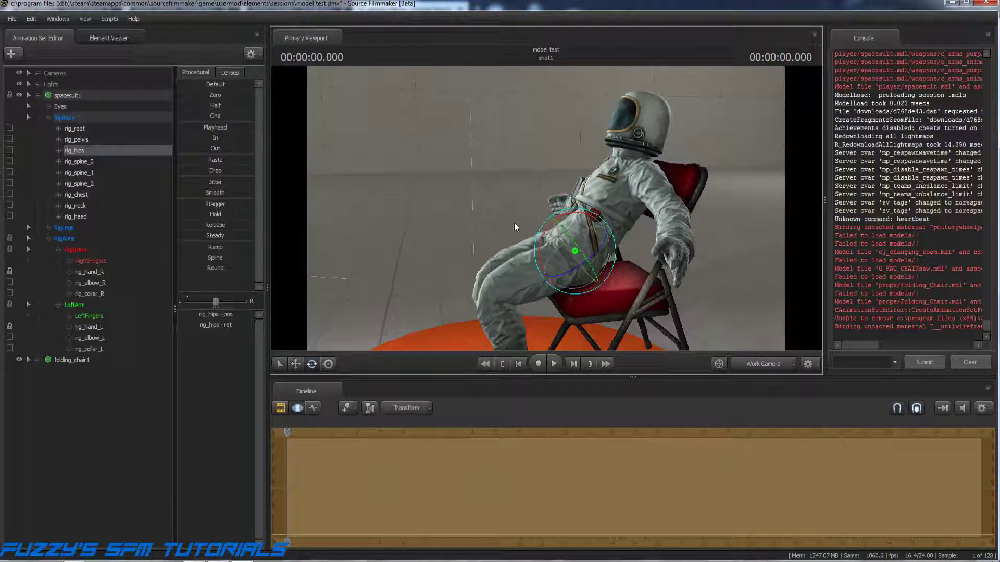
Lean the torso back toward the chair's backrest by rotating rig_spine_2, rig_spine_1, rig_spine_0 and rig_pelvis backward.
left_click(82, 173)
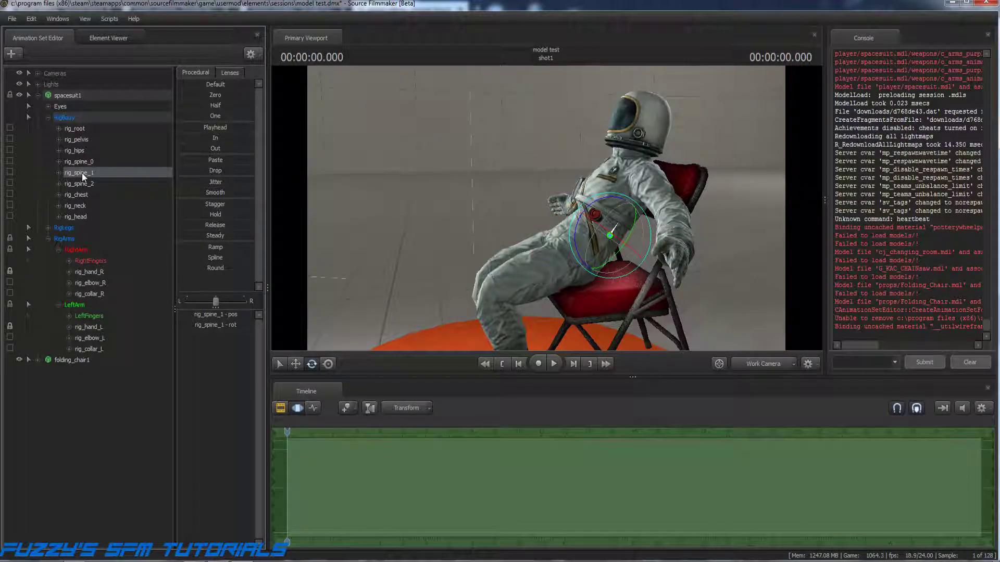
left_click(80, 183)
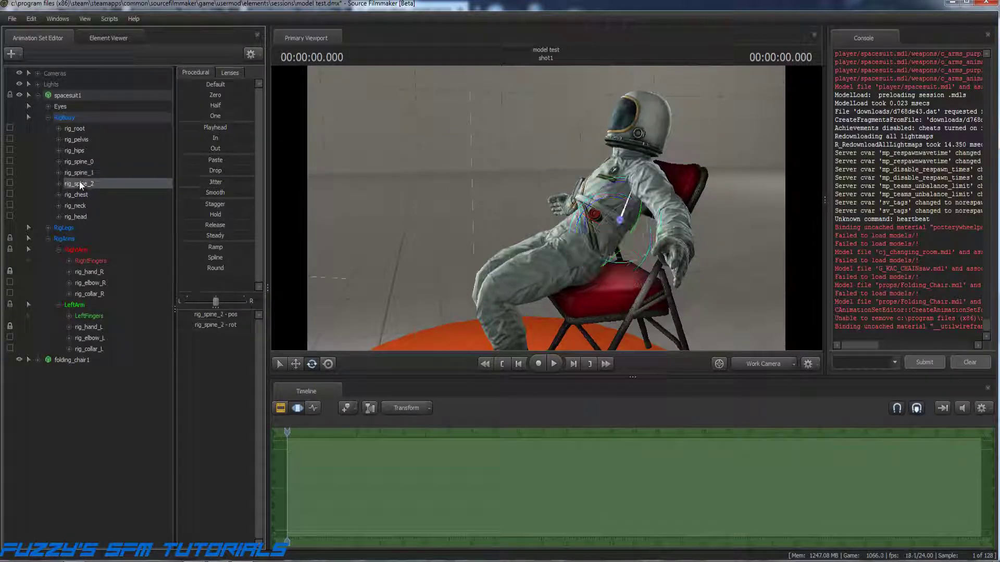
left_click_drag(588, 216, 587, 211)
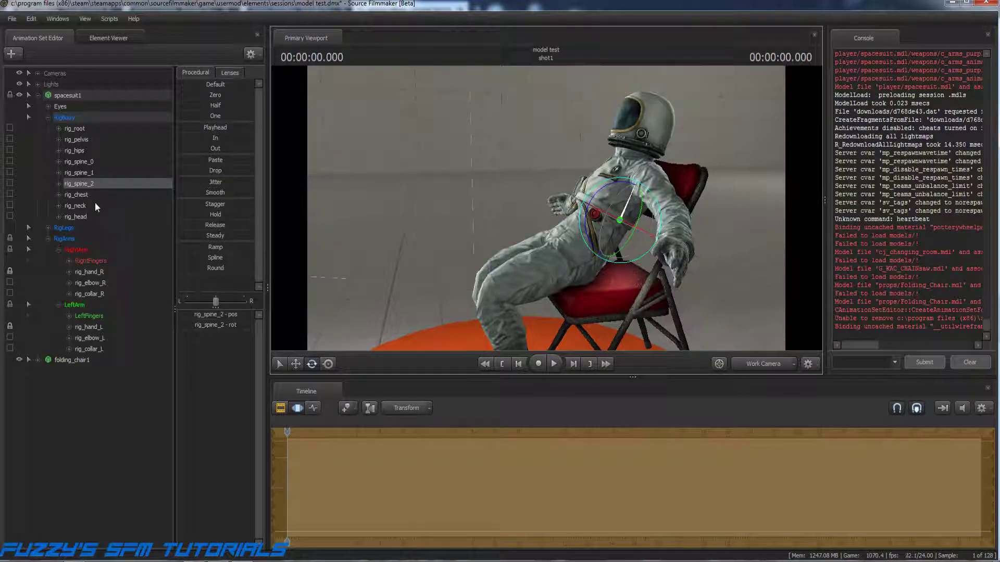
left_click(83, 174)
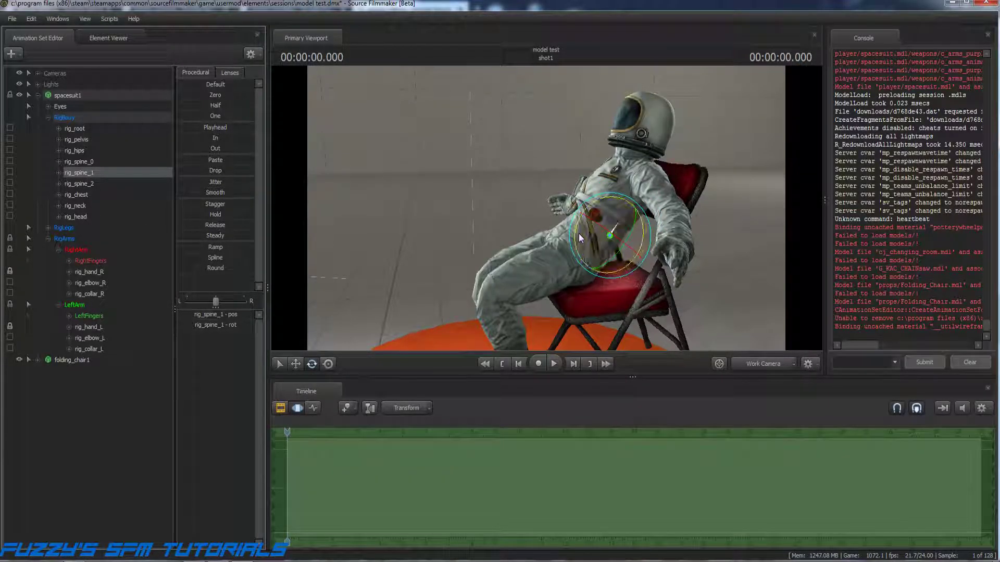
left_click_drag(576, 236, 579, 235)
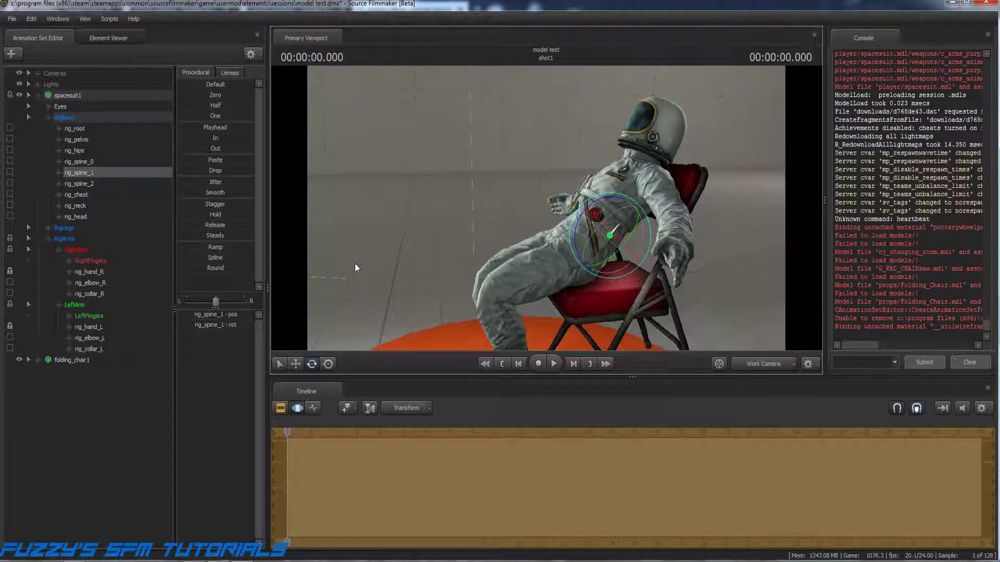
left_click(88, 163)
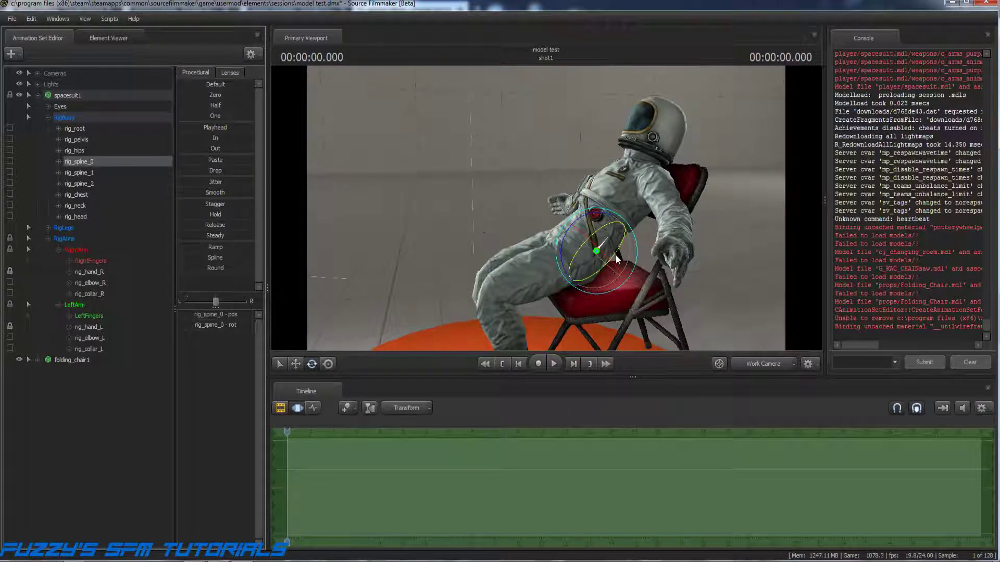
left_click_drag(563, 237, 566, 236)
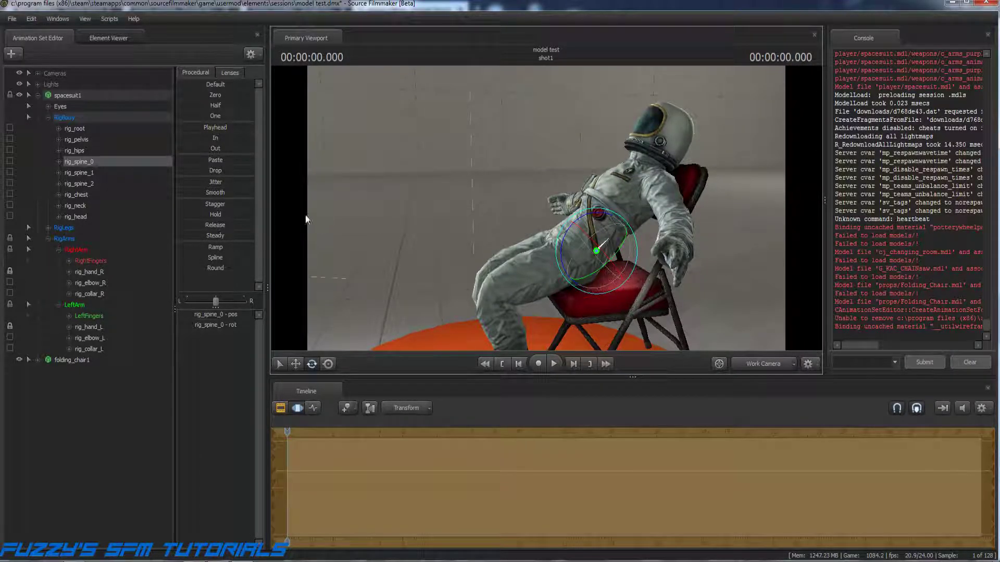
left_click(85, 139)
left_click_drag(542, 242, 546, 243)
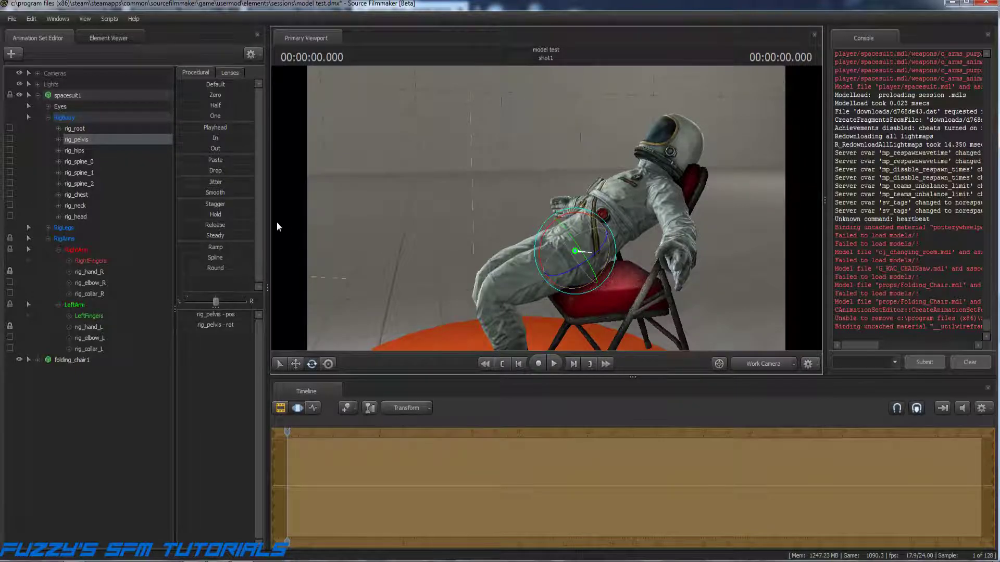
Curve the upper torso forward again by rotating rig_spine_2, rig_spine_1 and rig_chest.
left_click(79, 174)
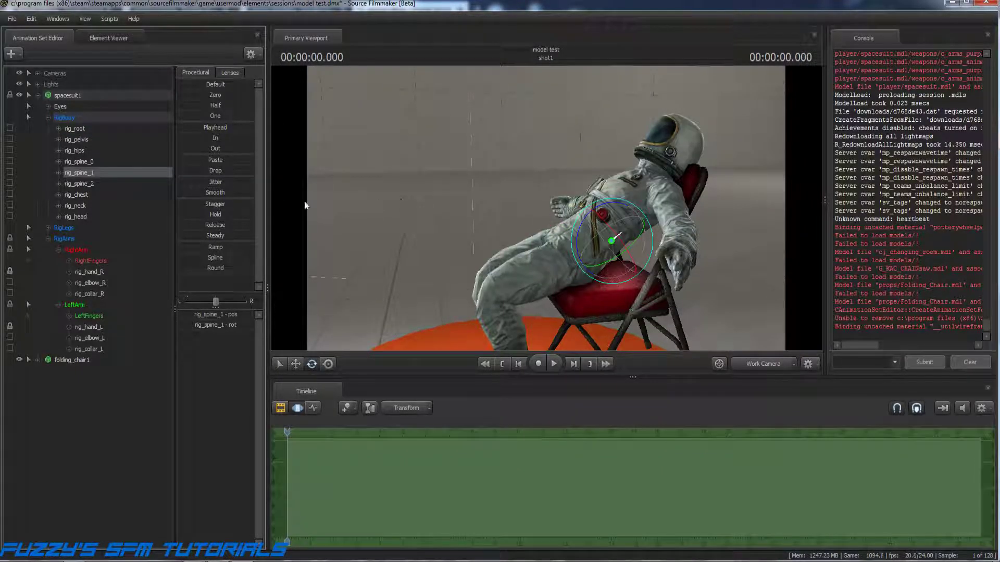
left_click(93, 184)
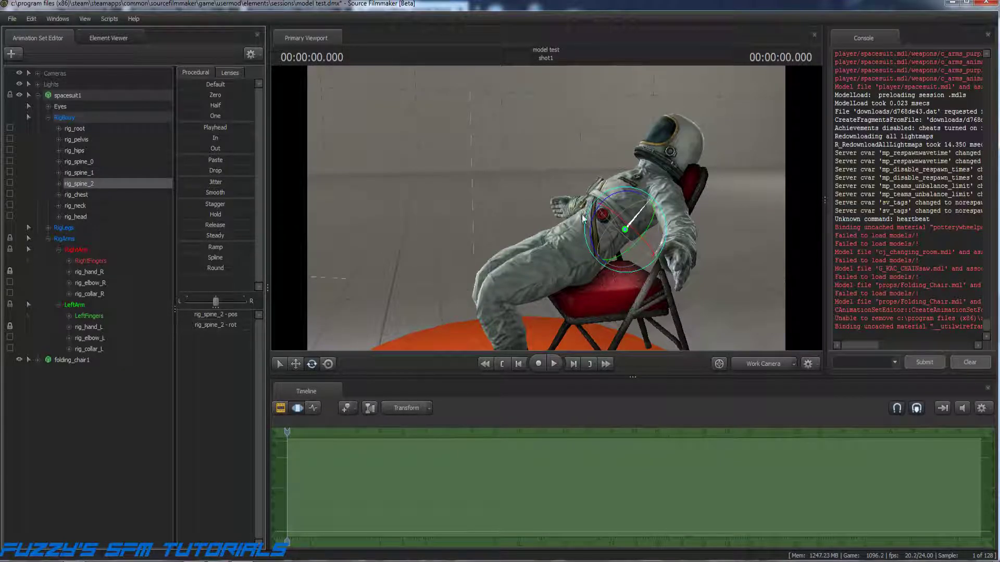
left_click_drag(593, 219, 592, 228)
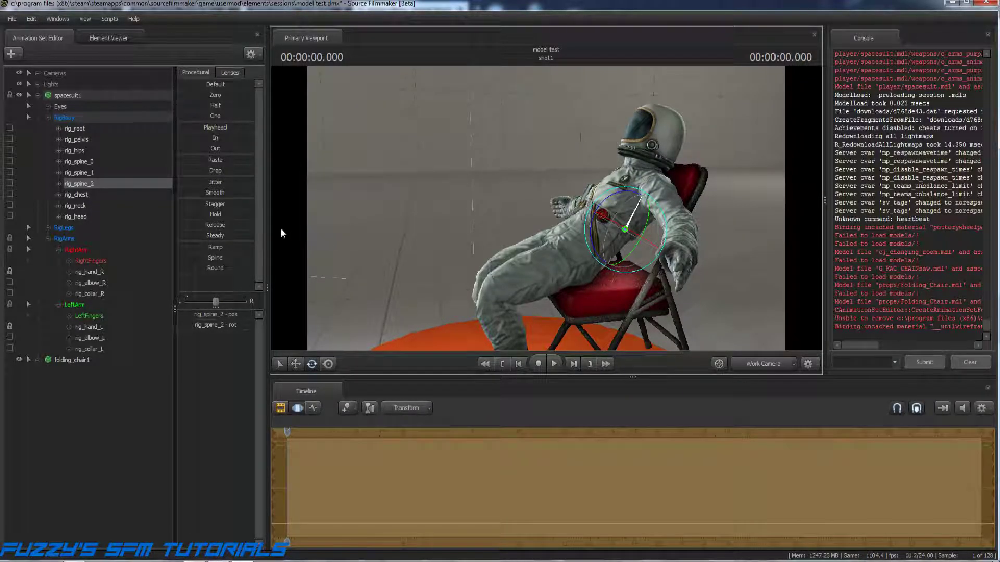
left_click(86, 172)
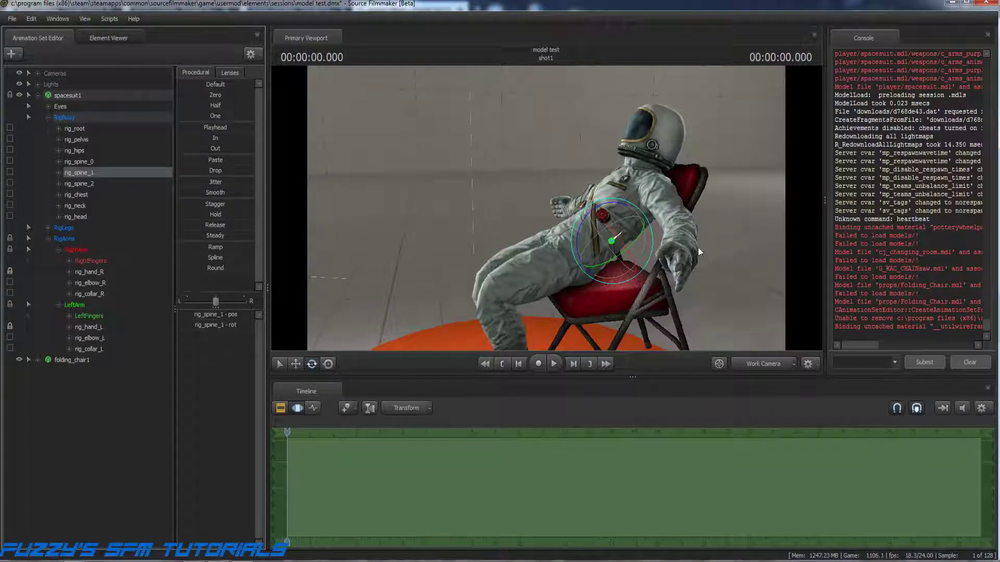
left_click_drag(581, 238, 582, 239)
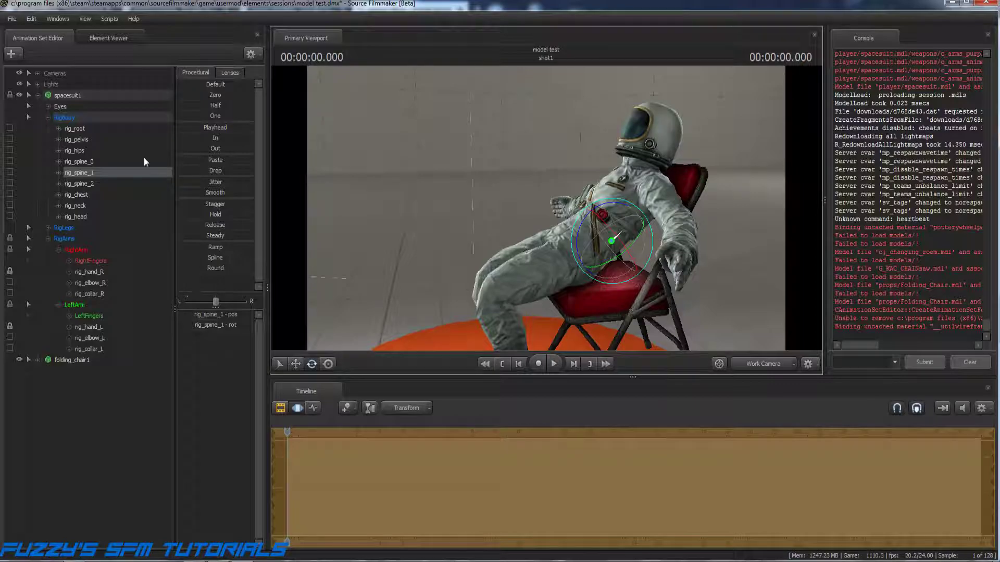
left_click(76, 194)
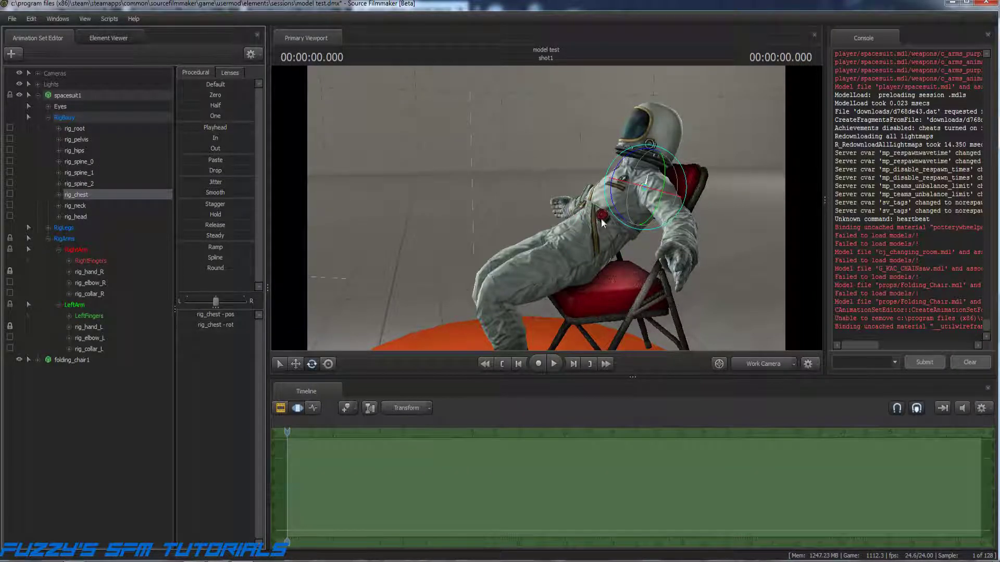
left_click_drag(614, 174, 615, 178)
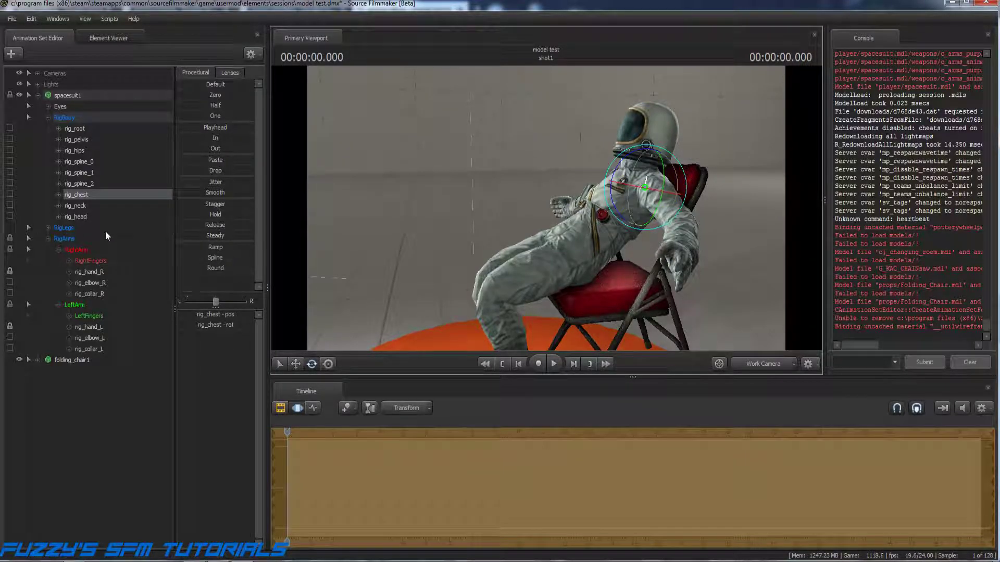
Move rig_pelvis slightly back toward the chair's backrest and check the pose through camera1 before returning to the work camera.
left_click(77, 139)
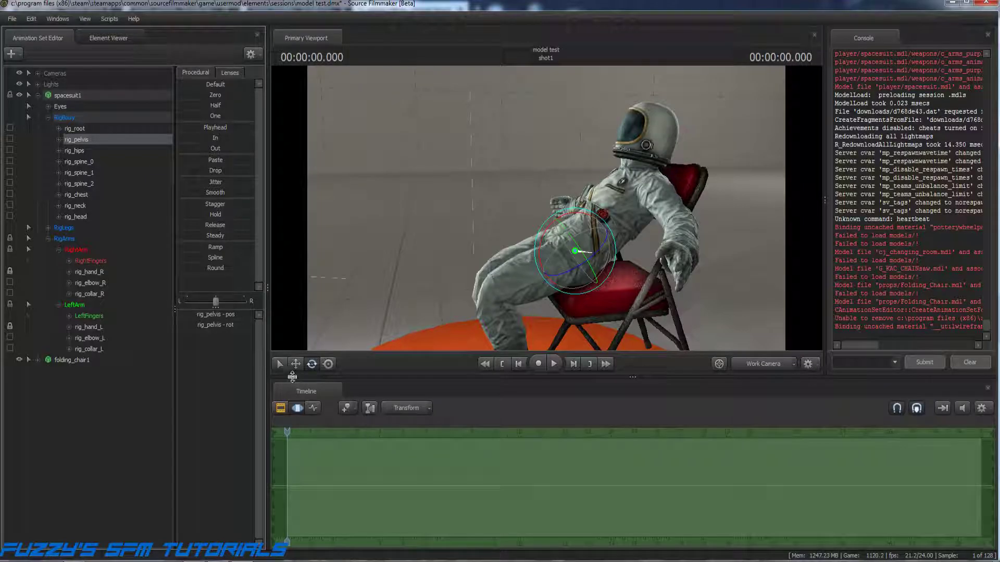
left_click_drag(540, 254, 548, 258)
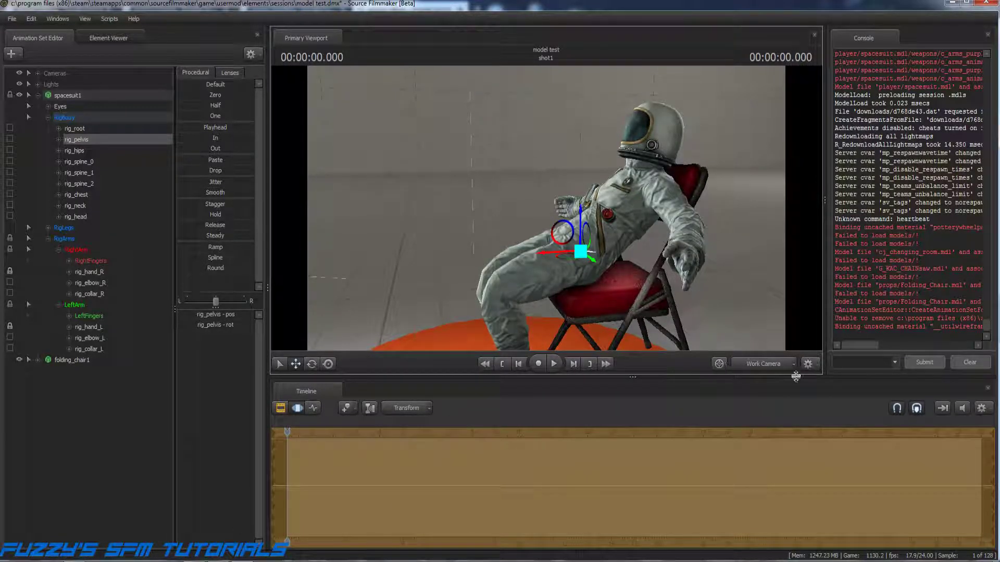
left_click(761, 363)
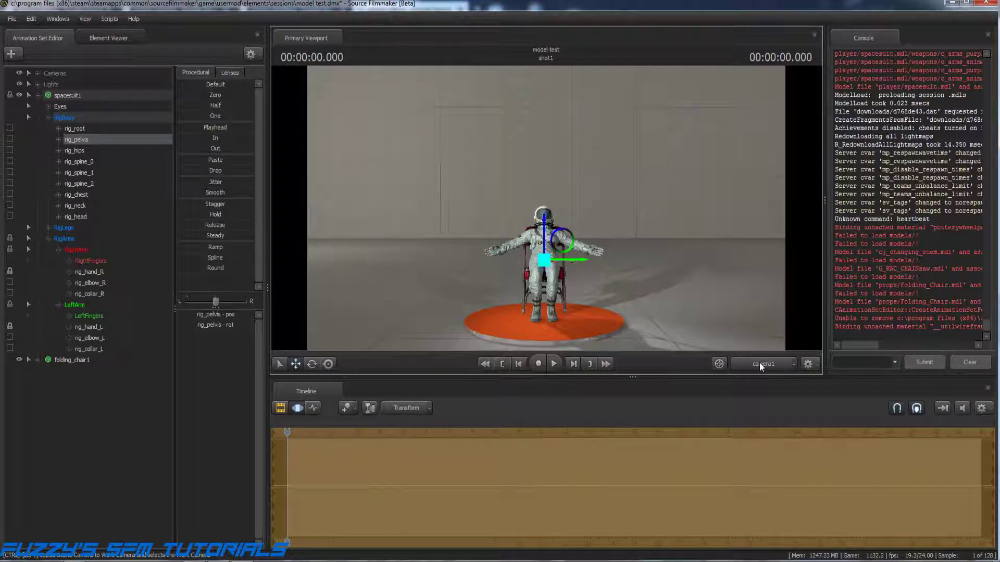
left_click(759, 363)
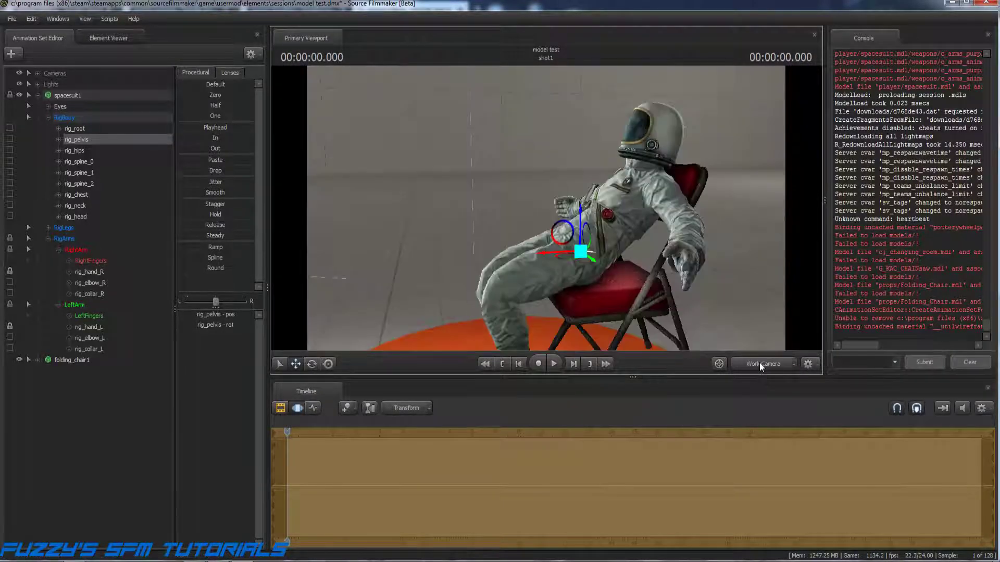
Examine the seated pose from the opposite side and compare it with the photo of a sitting person in the browser.
key("a")
left_click_drag(638, 300, 802, 304)
key("a")
key("a")
key("a")
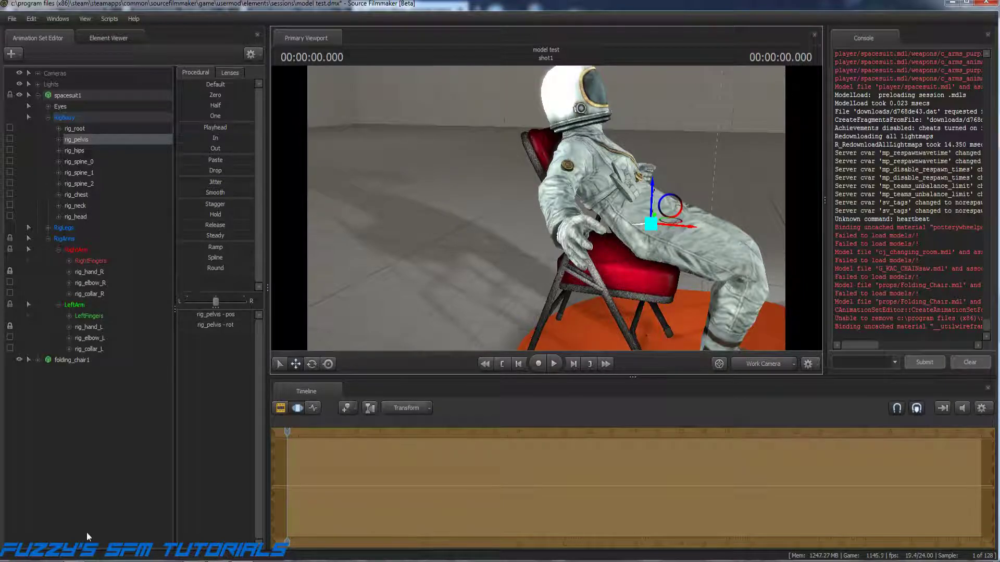
left_click(96, 561)
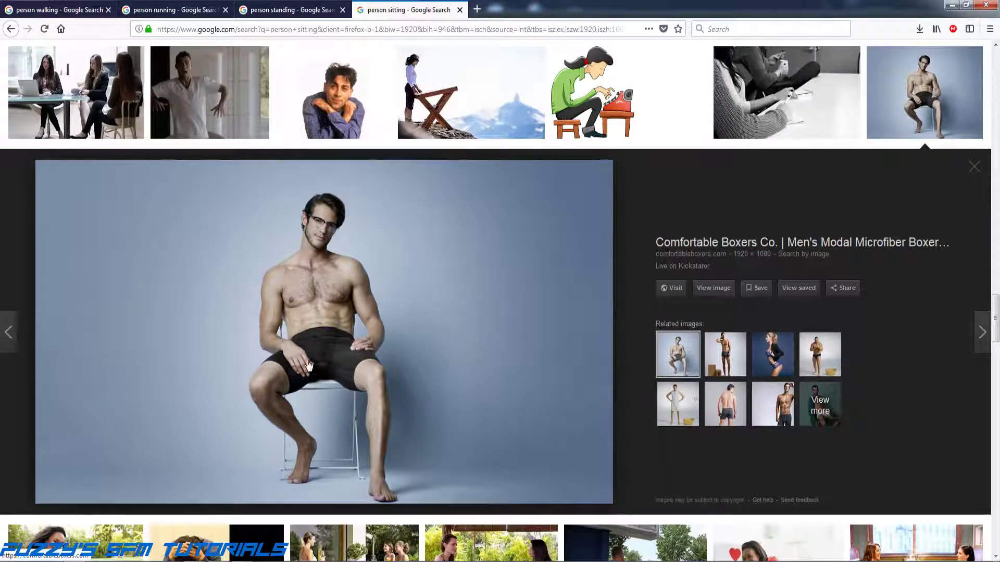
left_click(241, 556)
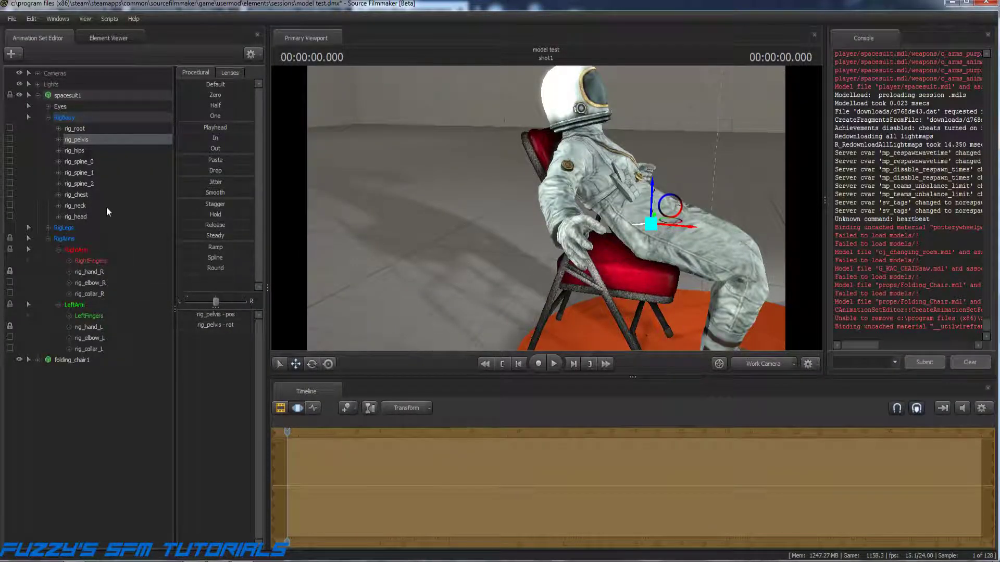
Rotate rig_chest slightly forward and move it forward, away from the chair's backrest.
left_click(78, 195)
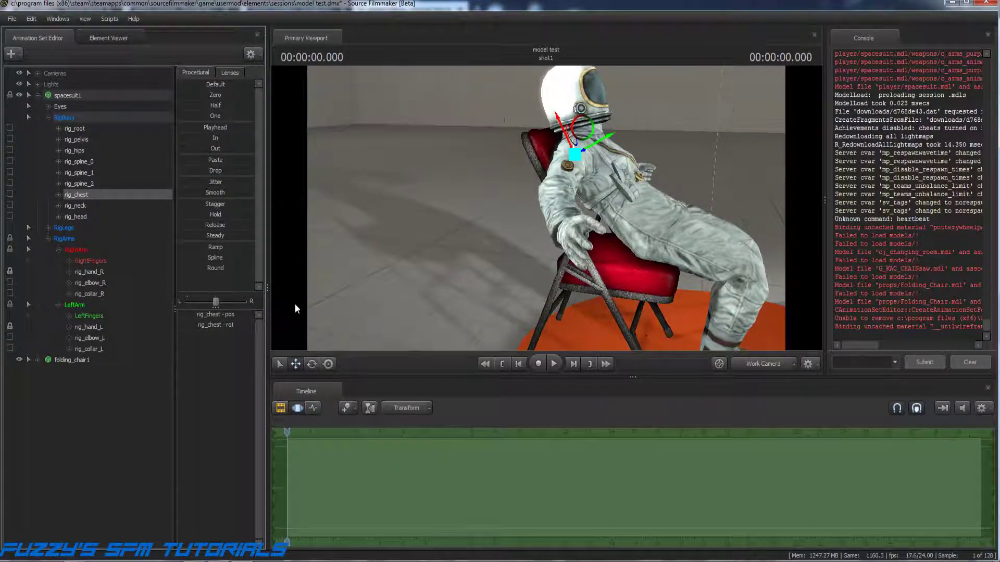
left_click(311, 364)
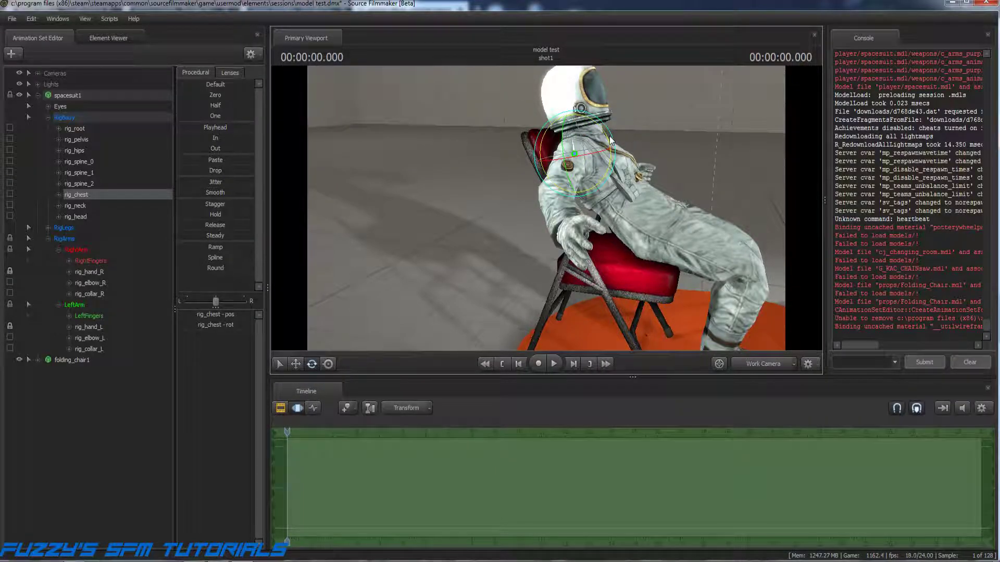
left_click_drag(609, 141, 611, 145)
left_click(295, 364)
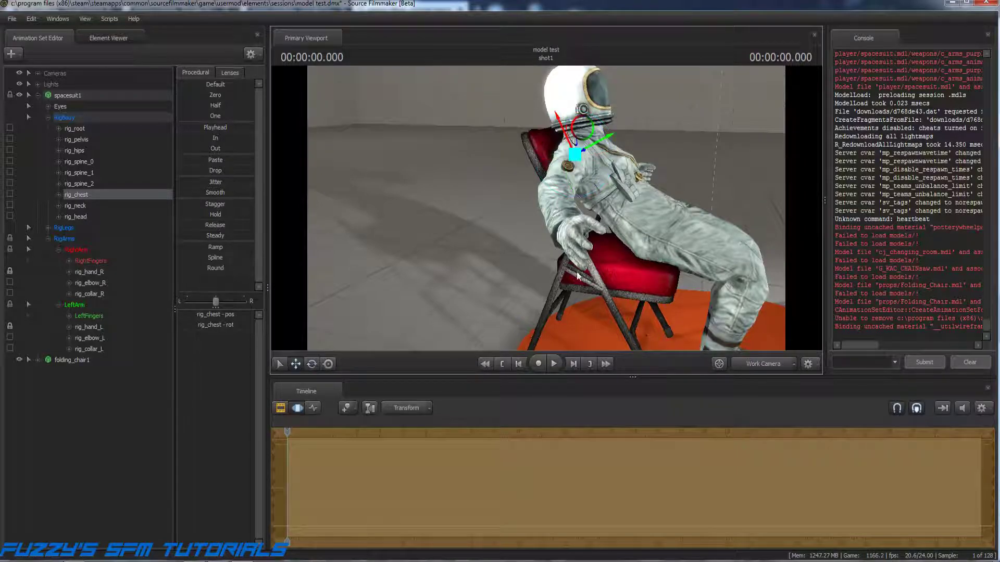
left_click_drag(616, 140, 621, 136)
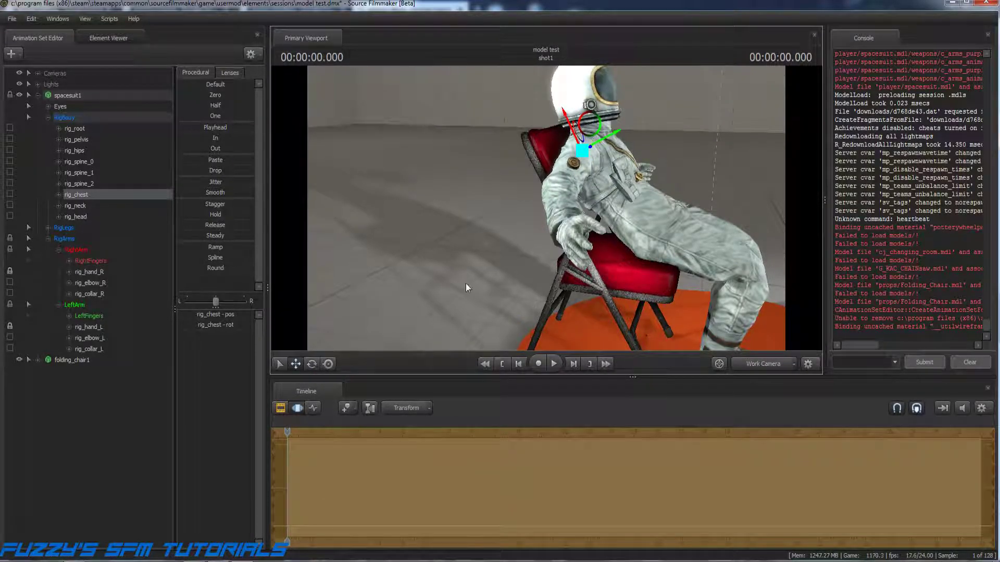
Adjust the spine curve by moving rig_spine_2 slightly forward and rig_spine_1 slightly back toward the chair's backrest.
left_click(86, 184)
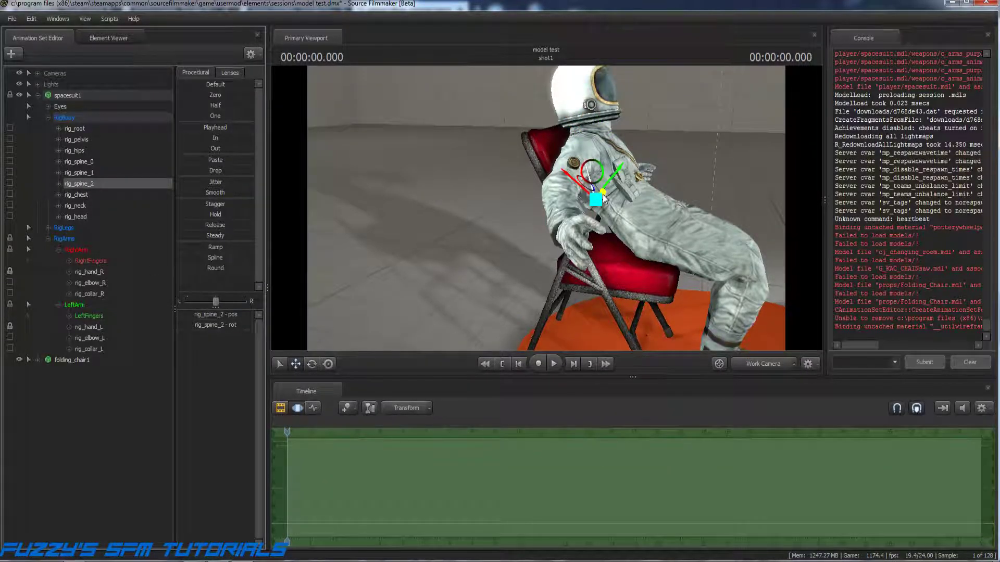
left_click_drag(608, 183, 609, 182)
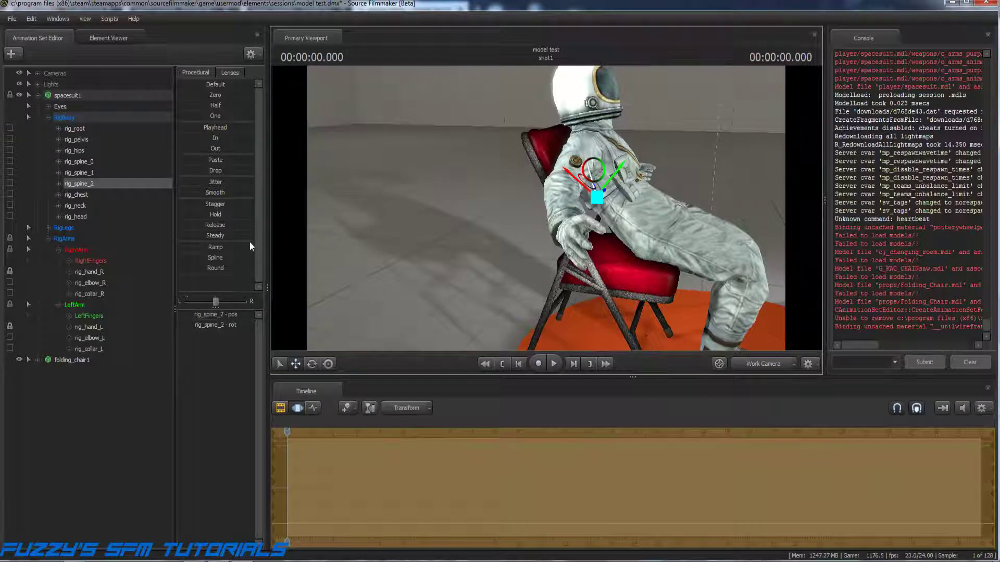
left_click(89, 173)
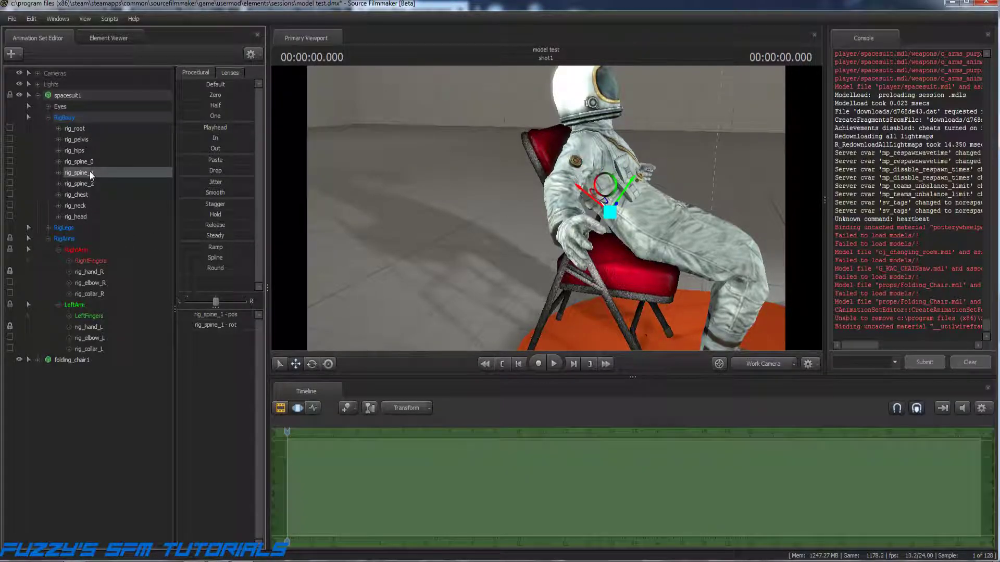
left_click(632, 181)
left_click_drag(631, 181, 631, 183)
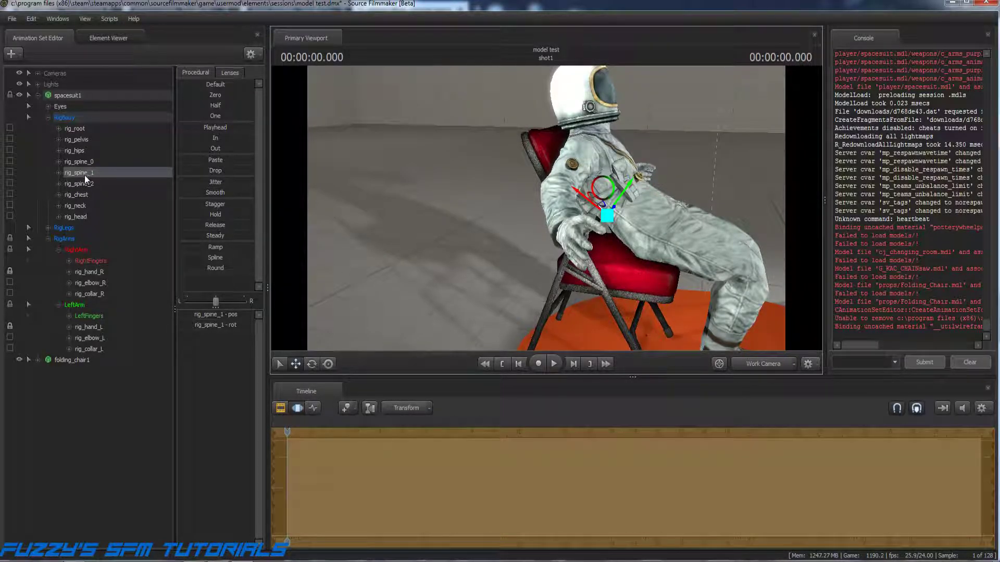
Move rig_hips slightly back and down, and shift rig_pelvis back toward the chair's backrest.
left_click(75, 151)
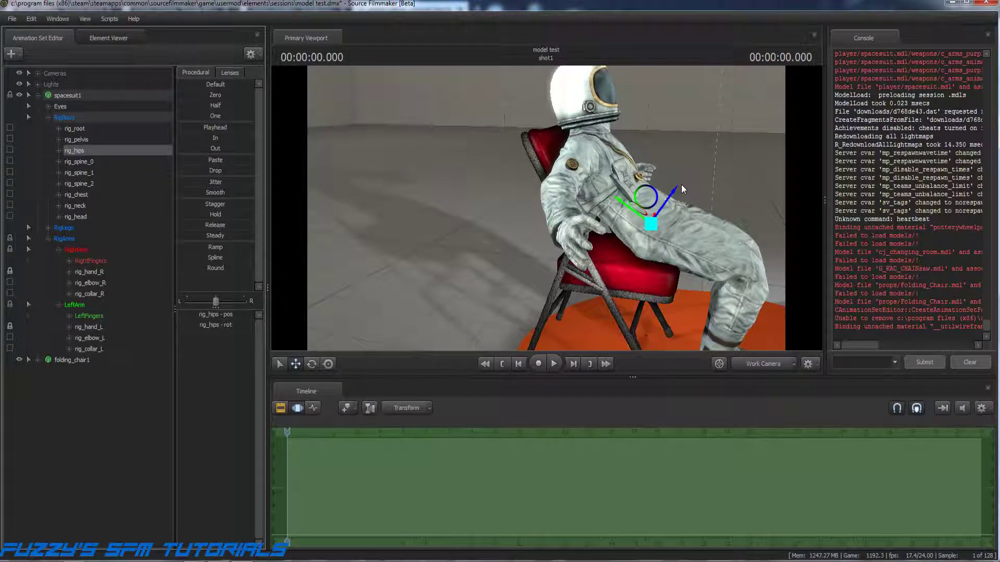
left_click_drag(670, 192, 667, 194)
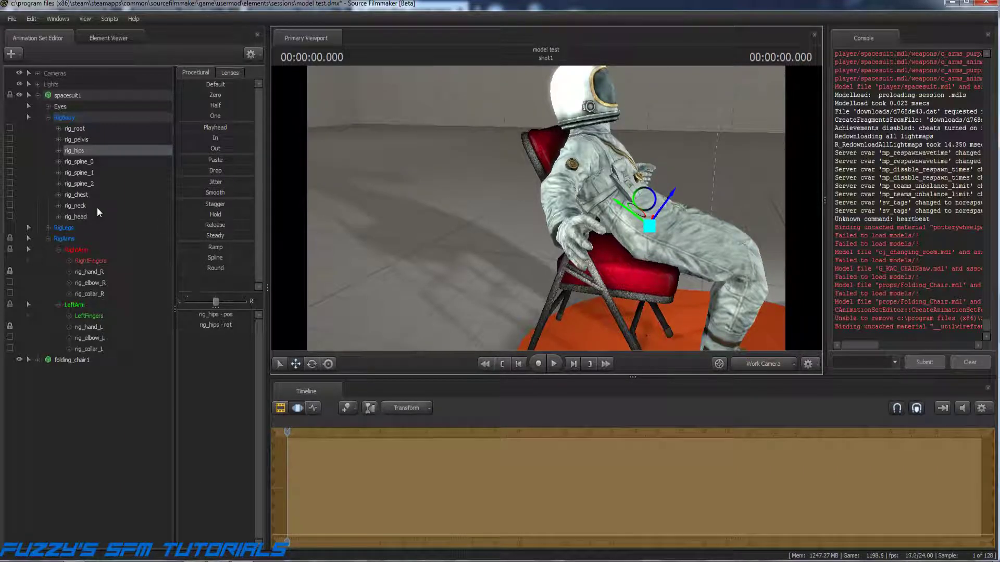
left_click(80, 141)
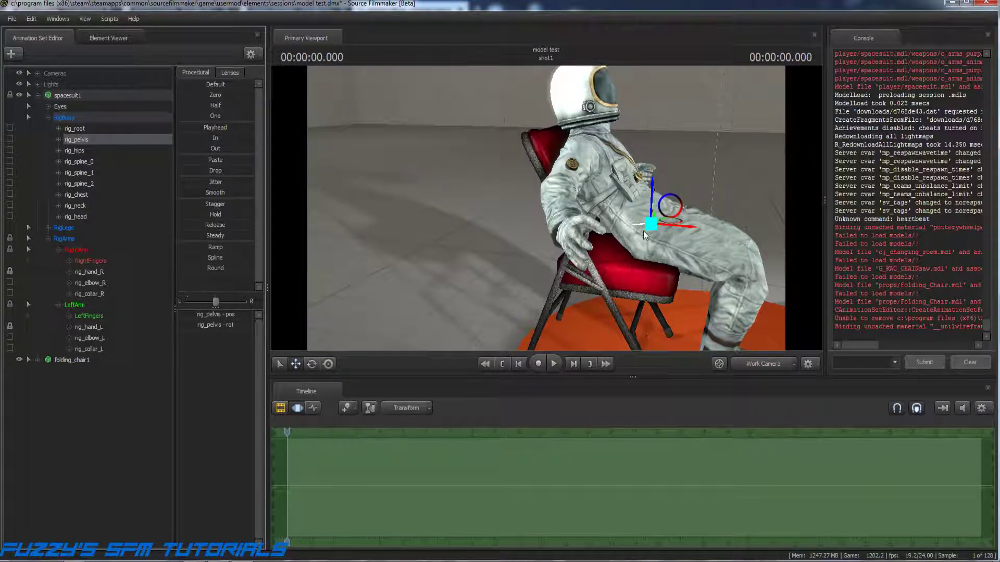
left_click_drag(685, 229, 678, 229)
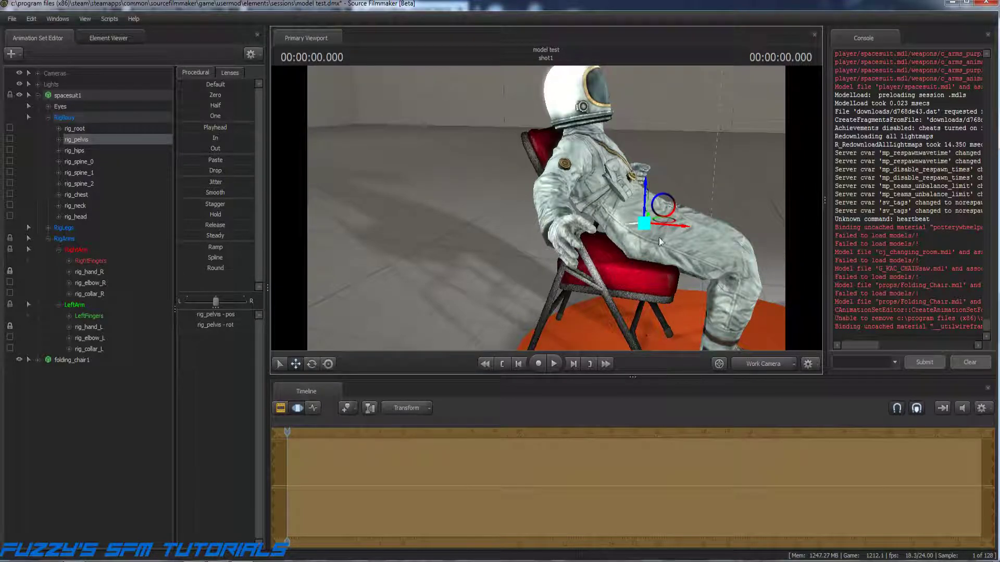
key("Return")
Tilt the helmet slightly forward and down by rotating rig_neck and rig_head.
left_click_drag(666, 347, 435, 250)
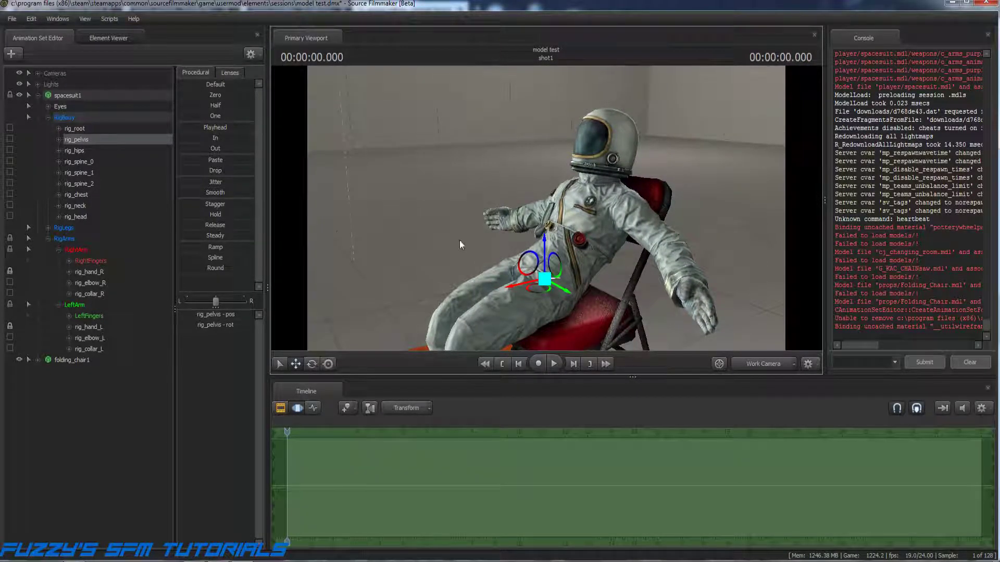
left_click(79, 206)
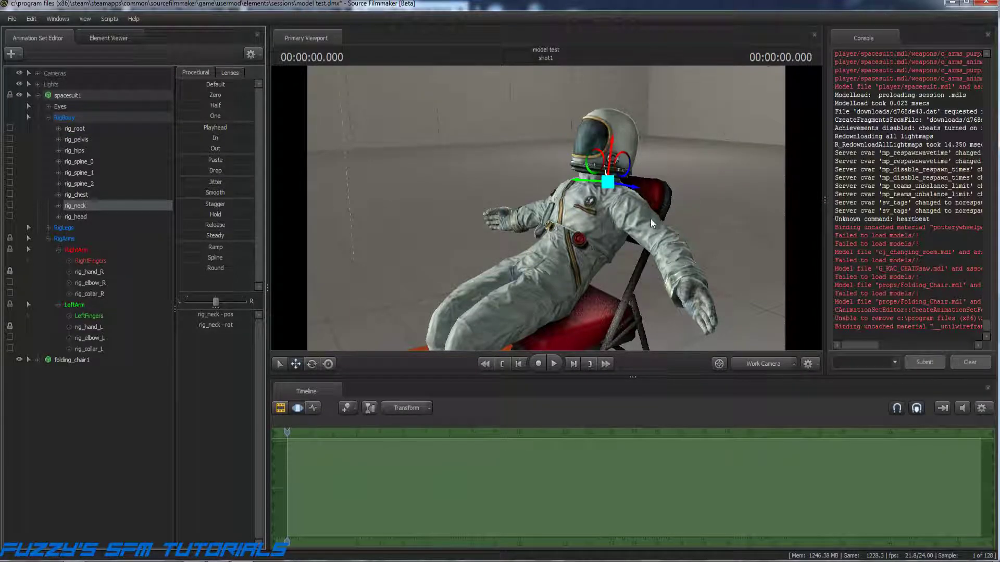
left_click(311, 364)
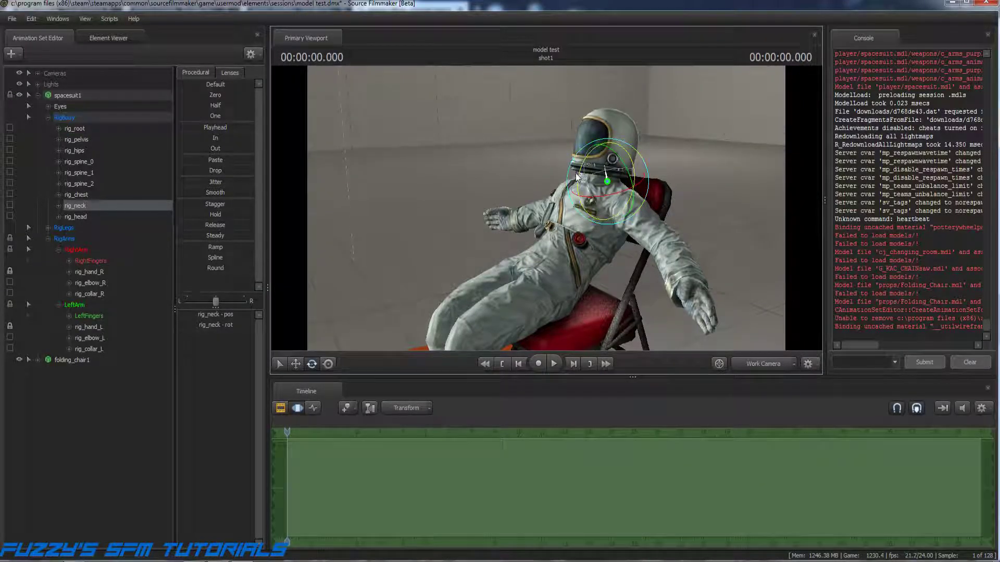
left_click_drag(572, 177, 580, 178)
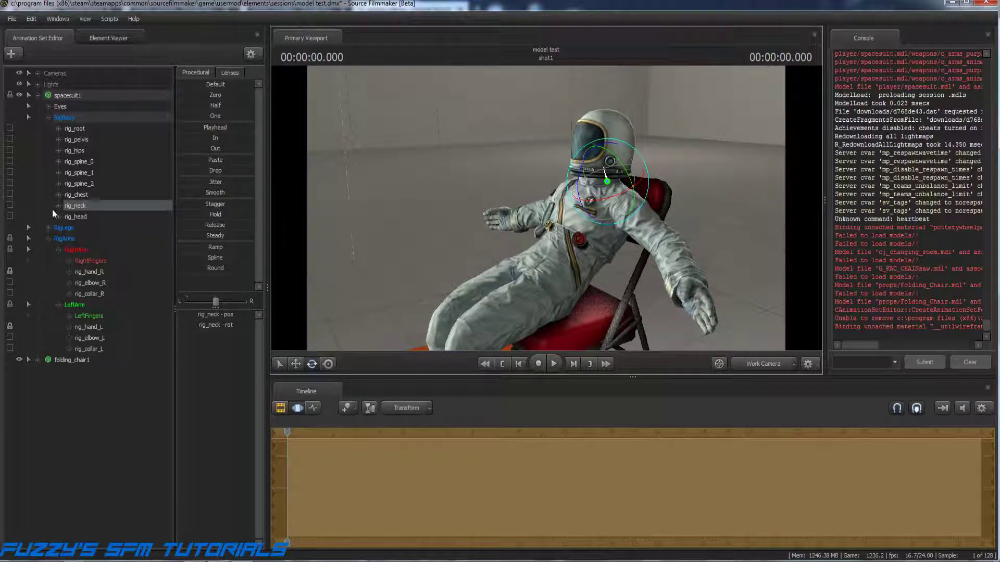
left_click(72, 217)
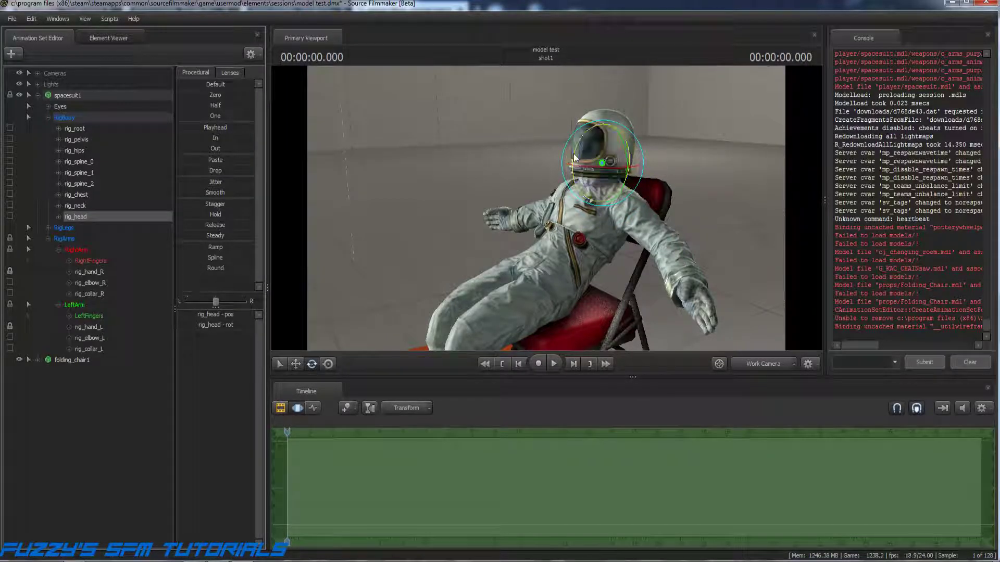
left_click_drag(575, 156, 572, 162)
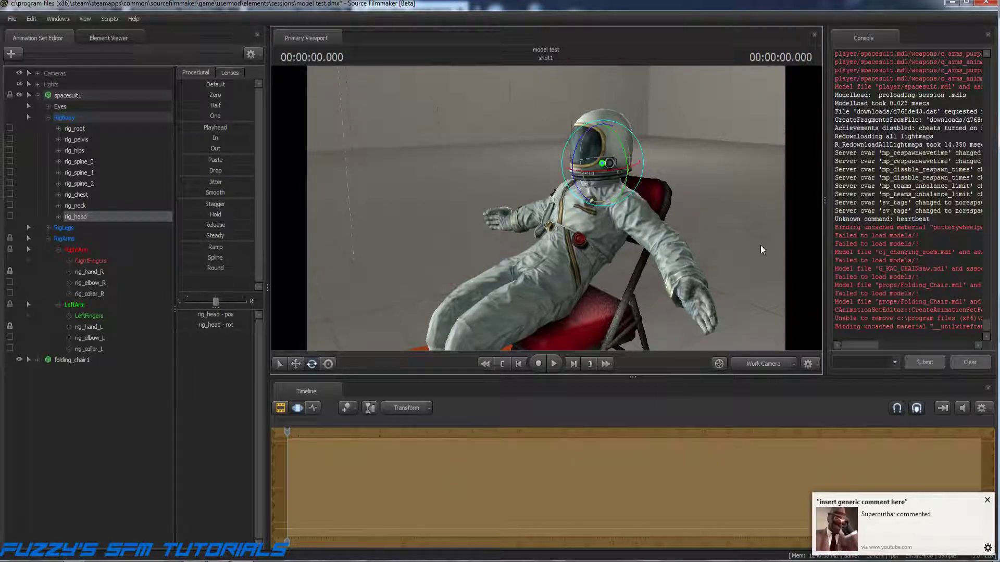
Examine the pose from the front and compare it with the photo of a sitting man in the browser.
left_click_drag(745, 249, 854, 249)
mouse_move(374, 338)
left_mouse_down()
mouse_move(354, 323)
mouse_move(373, 337)
left_mouse_up()
key("alt+Tab")
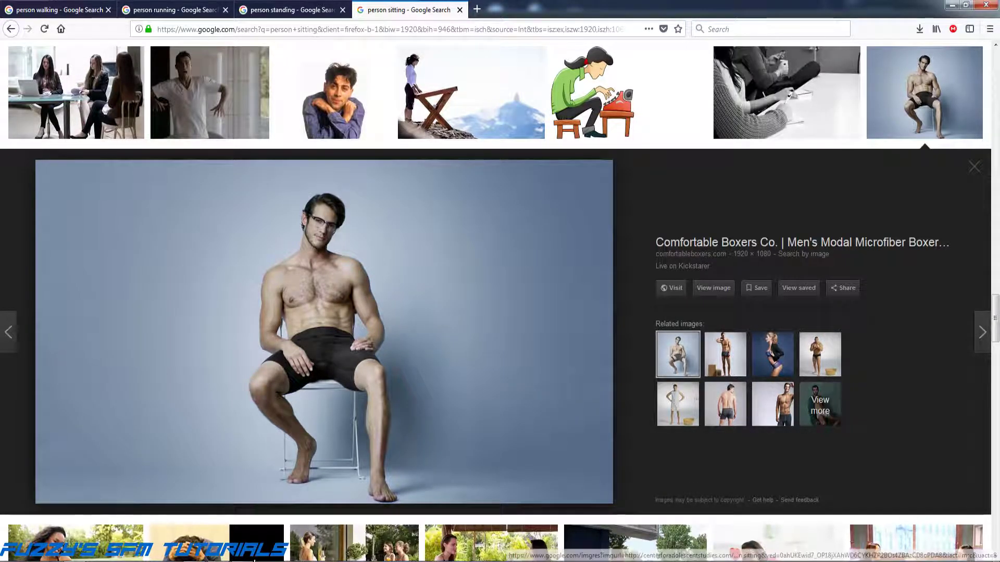
key("alt+Tab")
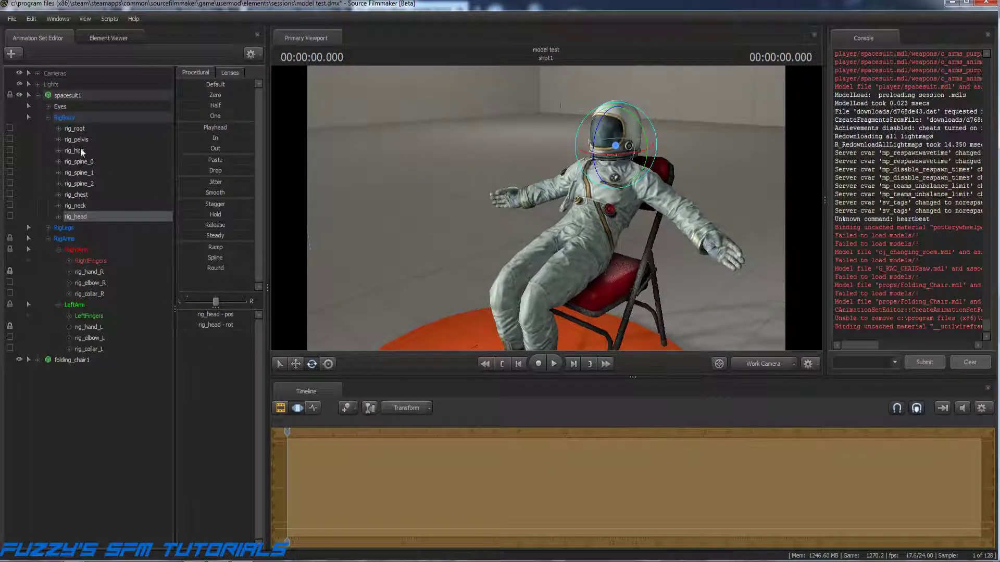
Try to tilt the torso slightly sideways by rotating rig_spine_1, and undo that rotation.
left_click(79, 162)
left_click(79, 170)
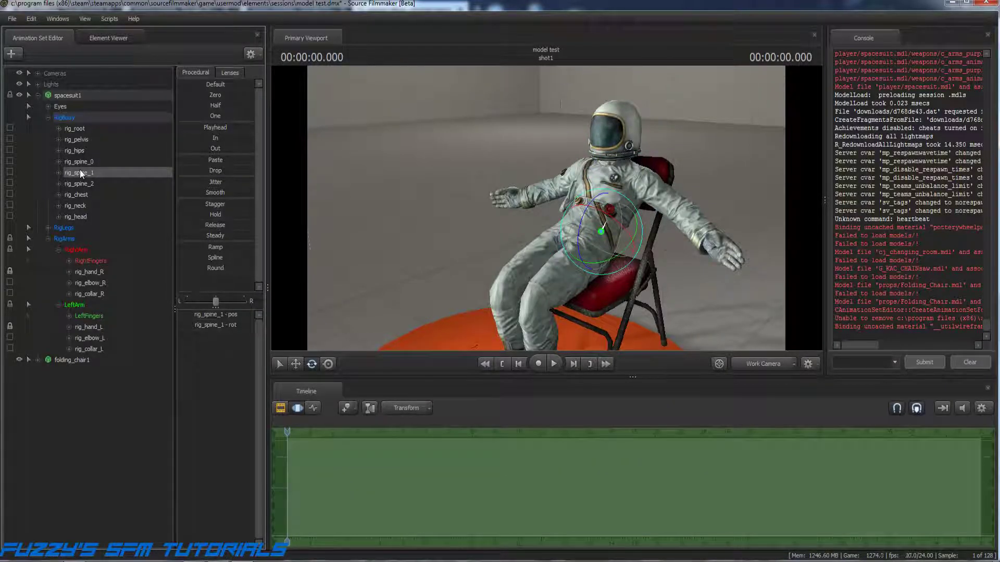
left_click_drag(633, 244, 557, 205)
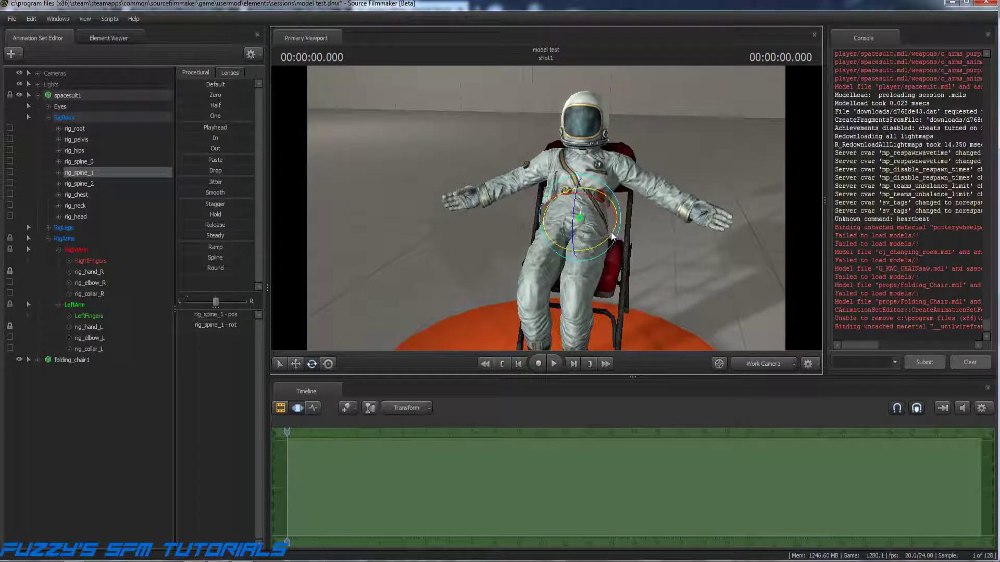
left_click_drag(608, 235, 608, 233)
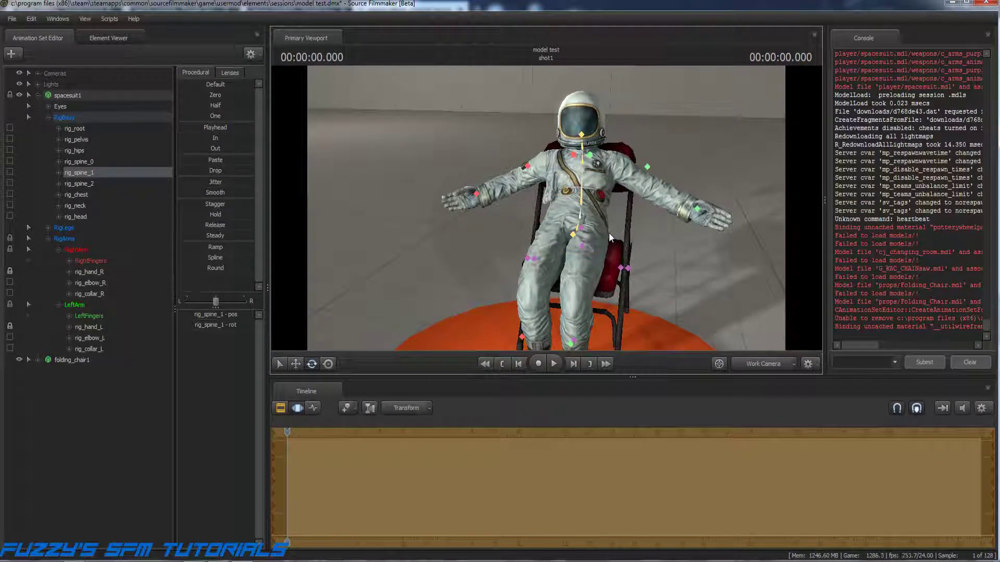
key("ctrl+z")
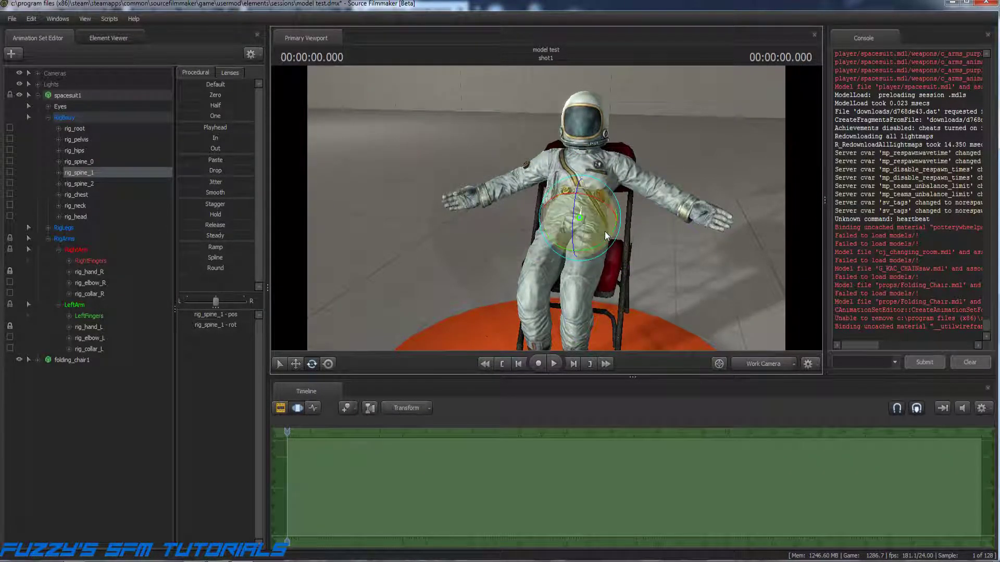
Rotate rig_spine_0 slightly to lean the torso toward the suit's right side, checking the pose from the side and front.
left_click(77, 161)
left_click_drag(591, 264, 591, 263)
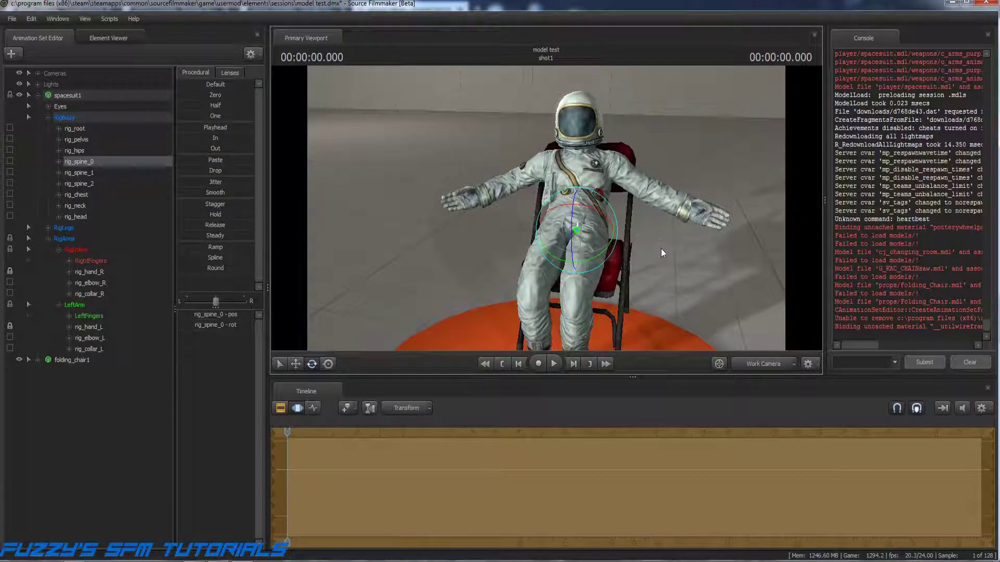
left_click_drag(545, 208, 487, 197)
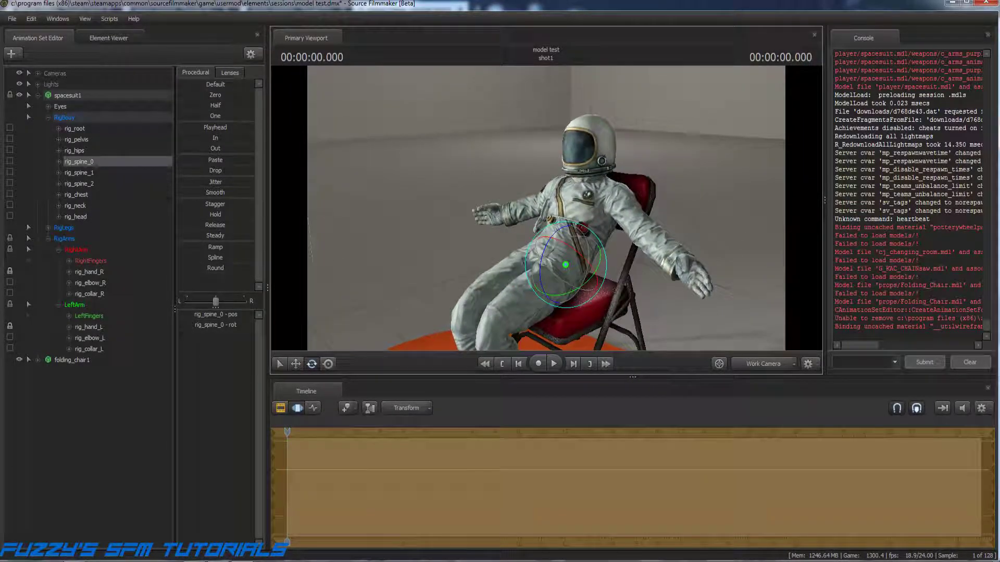
left_click_drag(435, 110, 526, 122)
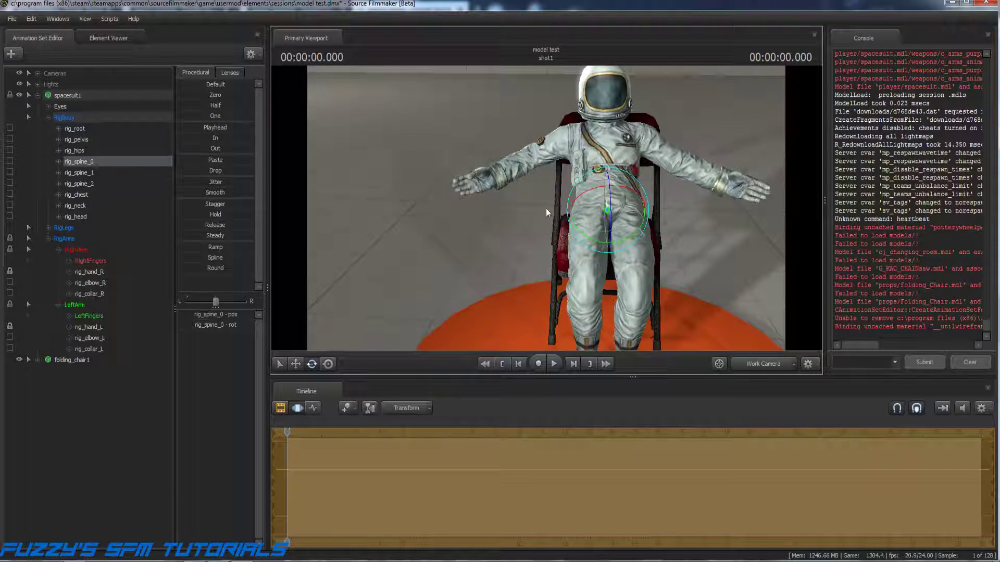
left_click_drag(613, 242, 613, 242)
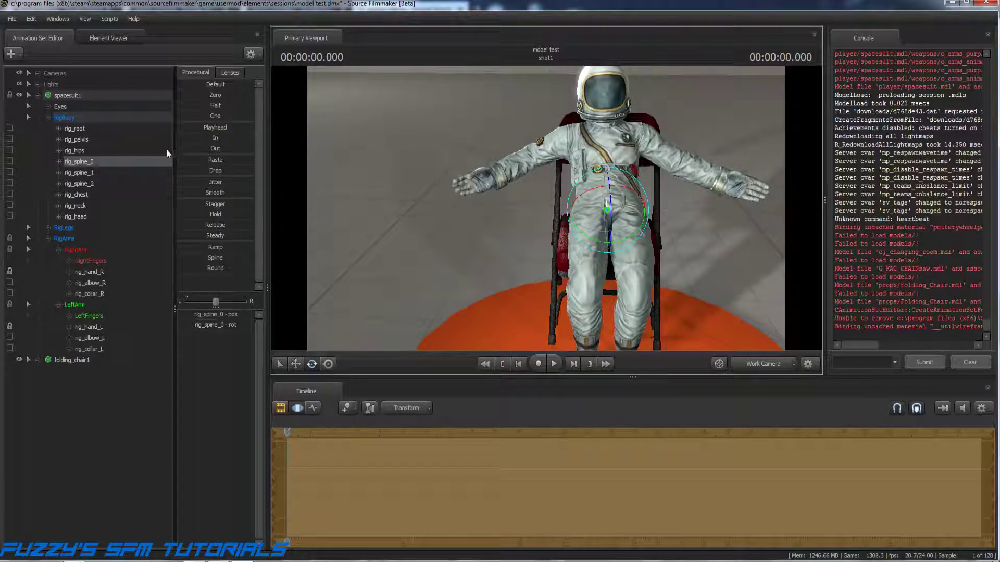
Turn rig_pelvis slightly about its vertical axis from the front view.
left_click(78, 140)
left_click_drag(620, 245, 621, 245)
mouse_move(727, 246)
left_mouse_down()
mouse_move(718, 232)
mouse_move(737, 235)
left_mouse_up()
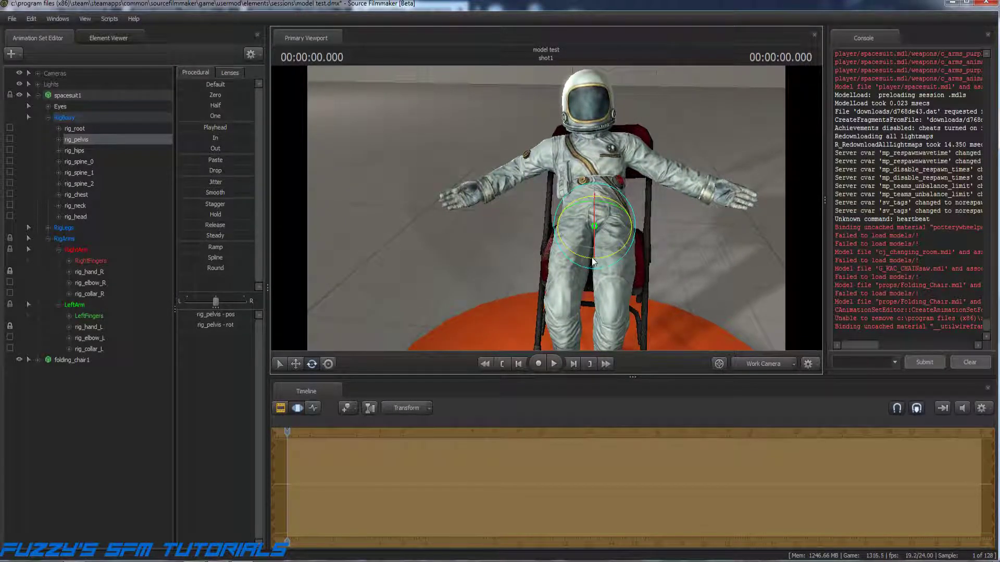
left_click_drag(597, 257, 598, 257)
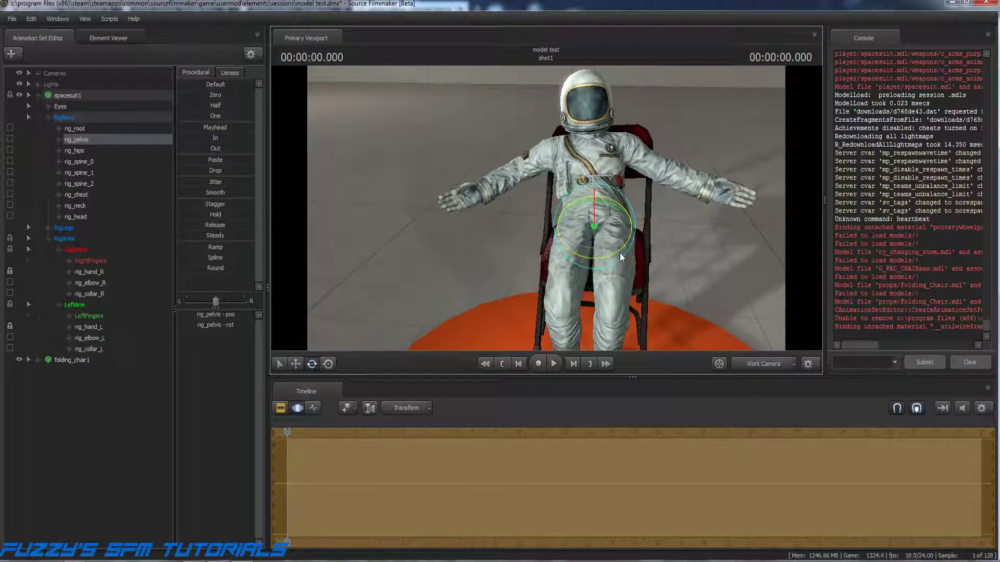
left_click_drag(619, 256, 624, 249)
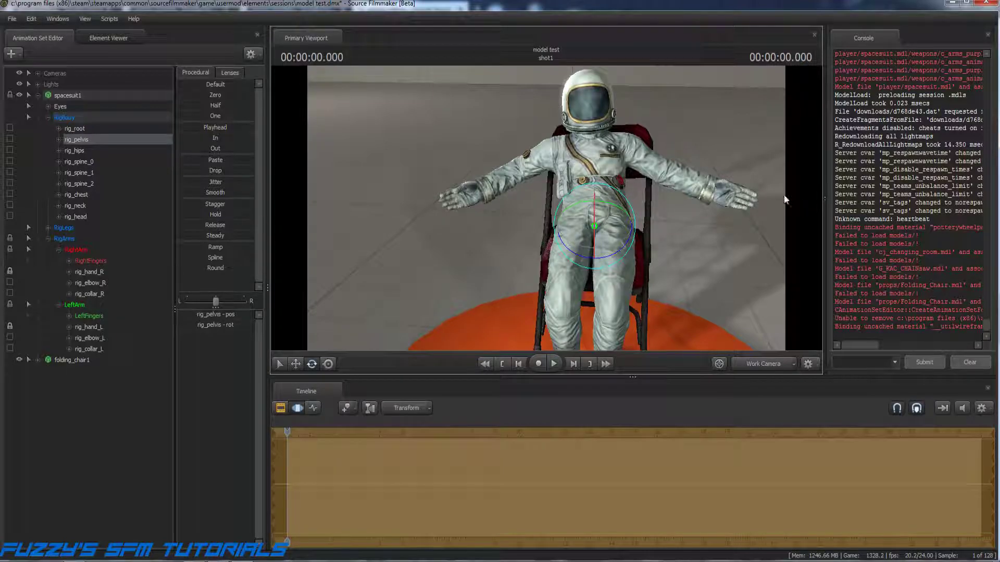
Rotate rig_pelvis to tip the upper body slightly forward, and move it a little back toward the chair's backrest.
key("d")
left_click_drag(545, 209, 442, 198)
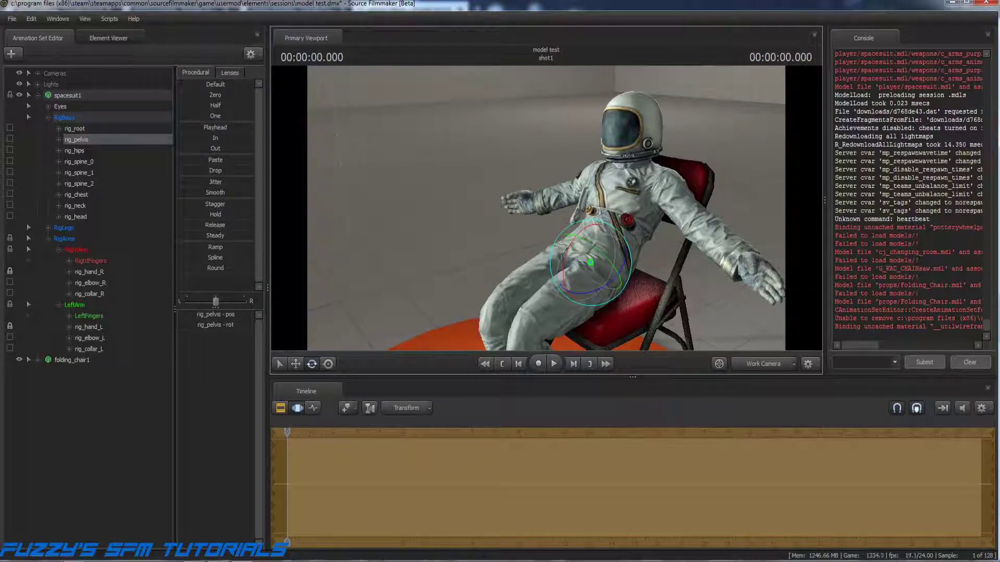
key("a")
mouse_move(546, 208)
left_mouse_down()
mouse_move(625, 261)
mouse_move(650, 235)
mouse_move(535, 208)
left_mouse_up()
key("a")
key("a")
key("d")
key("d")
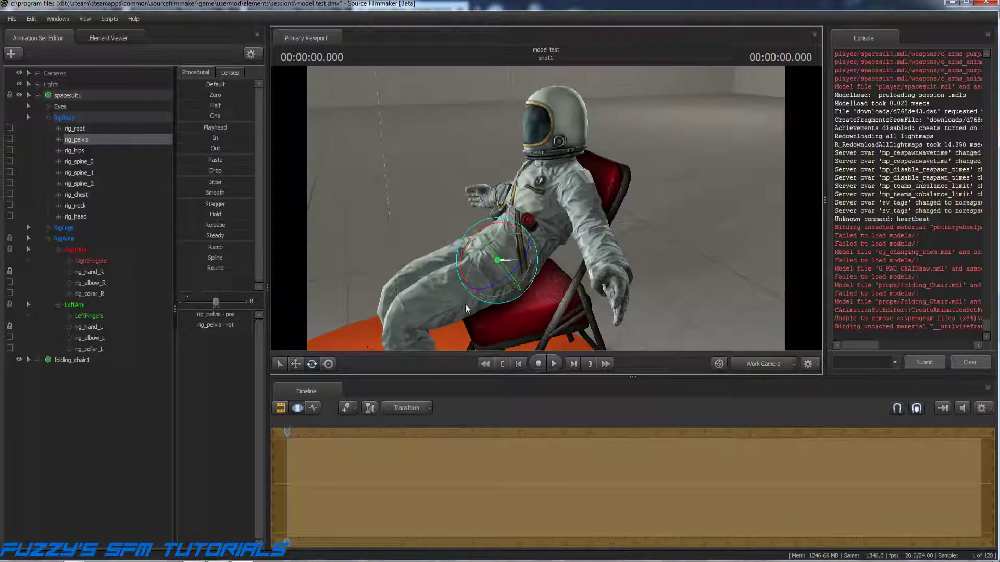
left_click_drag(465, 248, 458, 253)
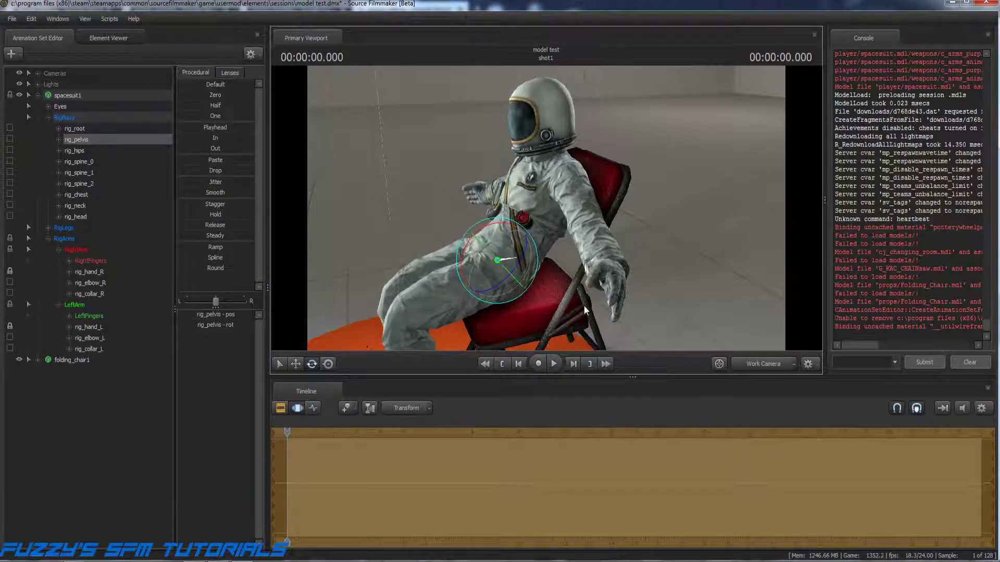
left_click(296, 362)
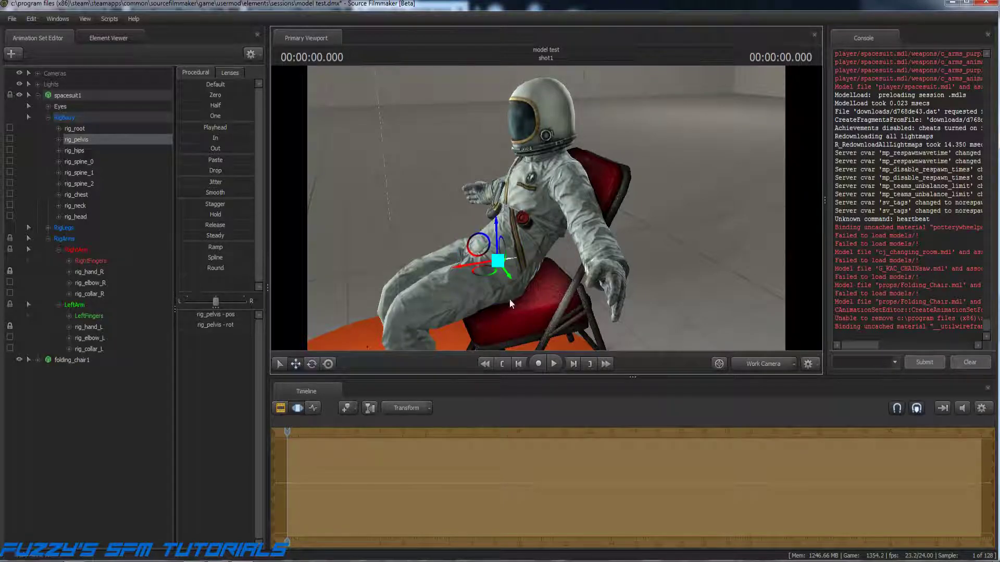
left_click_drag(470, 263, 474, 264)
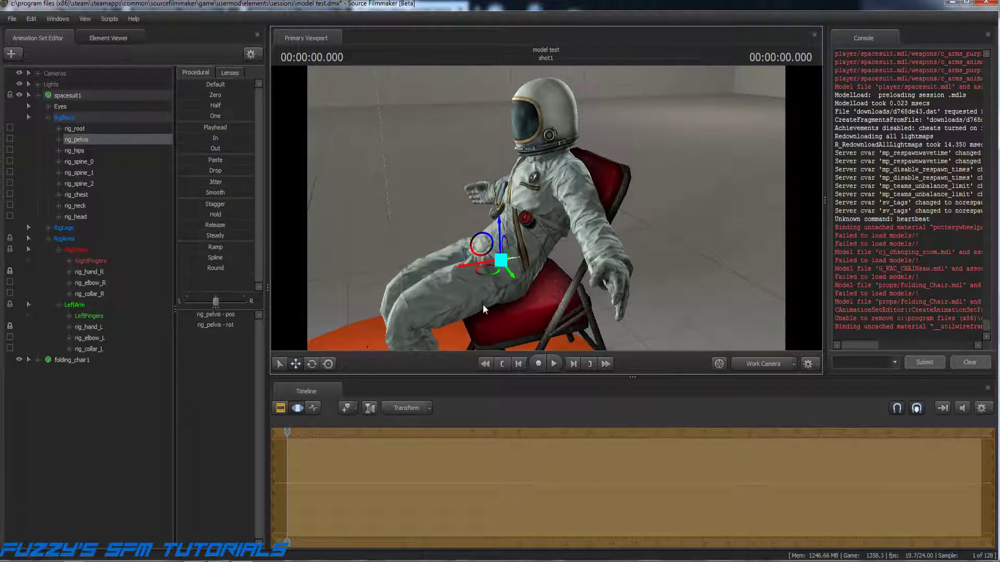
Examine the whole seated figure from the front, compare it with the browser's sitting photo, and return to Source Filmmaker.
key("a")
left_click_drag(560, 303, 654, 347)
key("s")
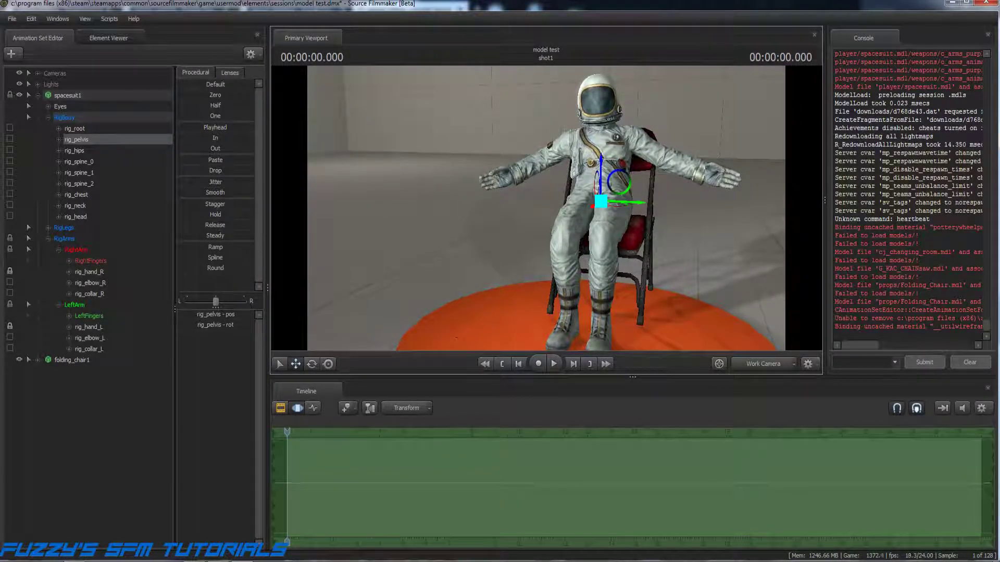
key("alt+Tab")
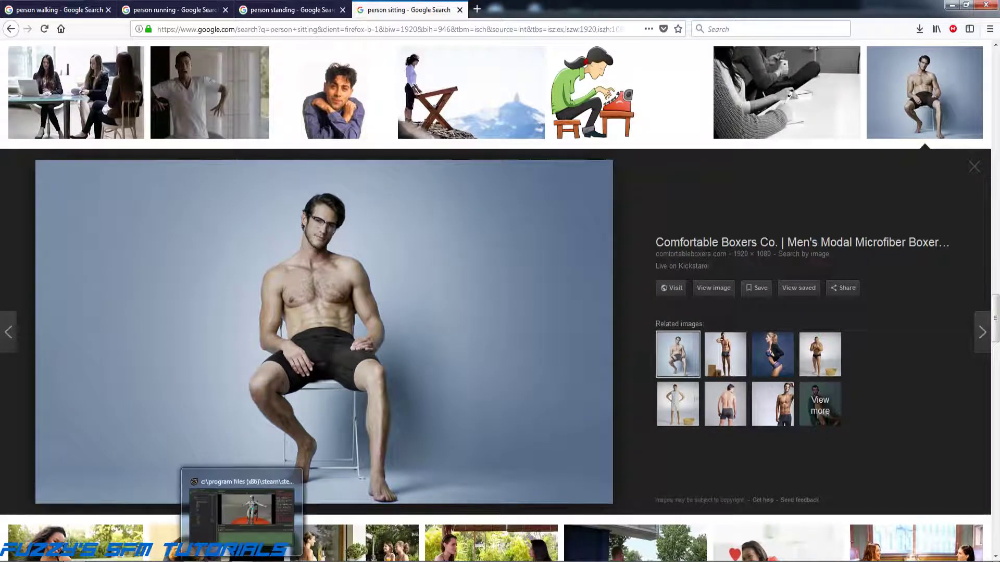
left_click(225, 555)
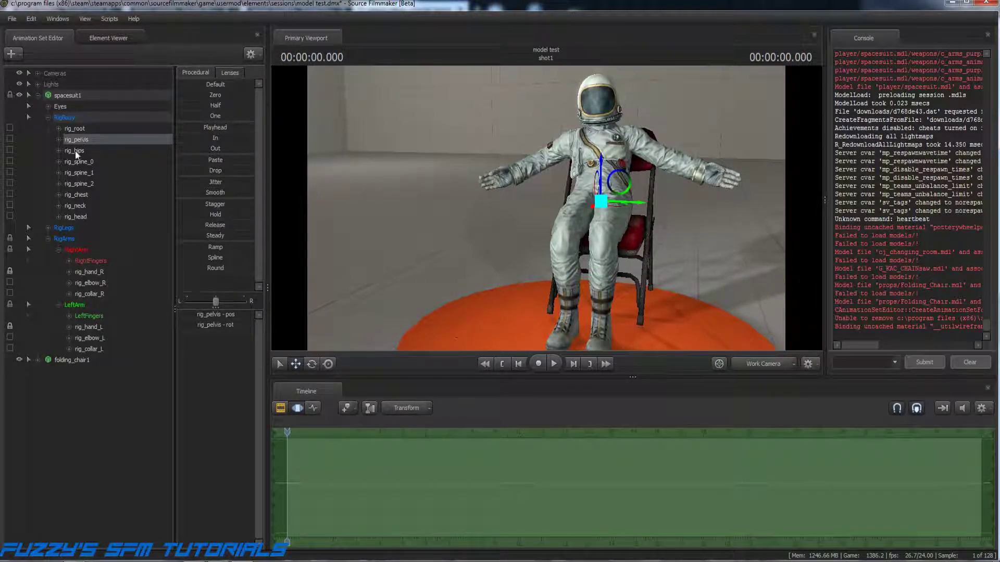
Rotate rig_neck and rig_head slightly to adjust the helmet's tilt, and commit the change.
left_click(79, 206)
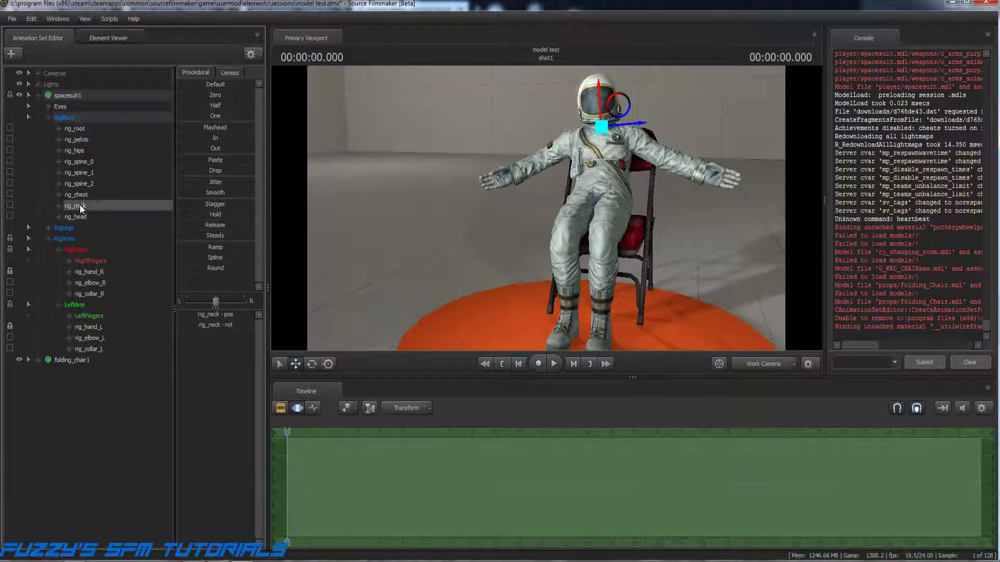
left_click(312, 364)
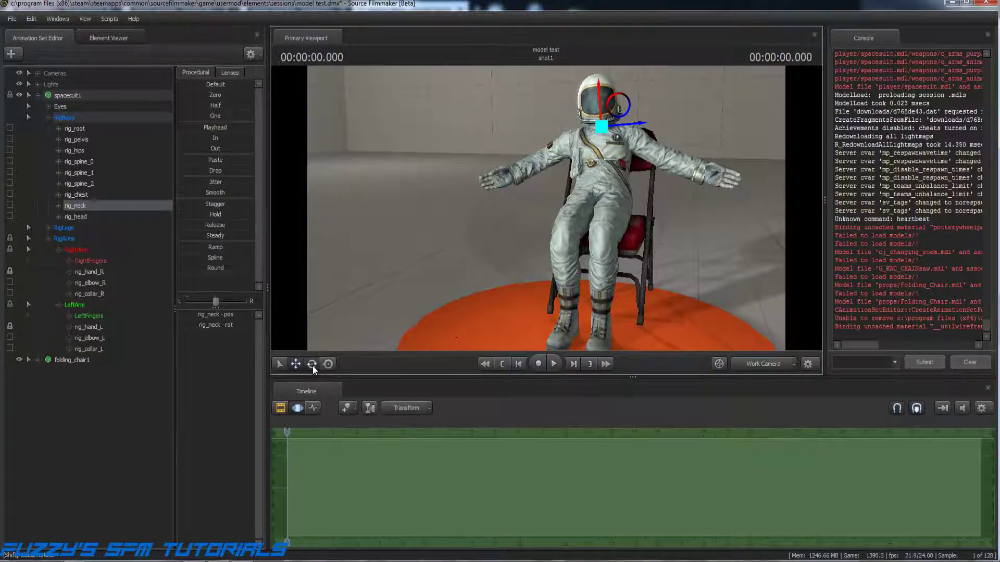
left_click_drag(633, 108, 636, 112)
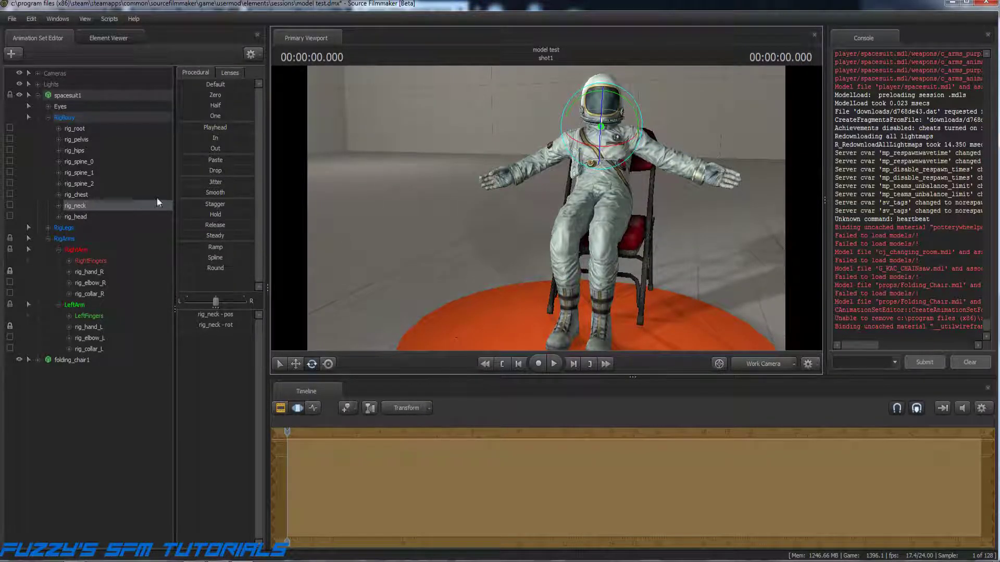
left_click(78, 217)
left_click_drag(640, 106, 640, 107)
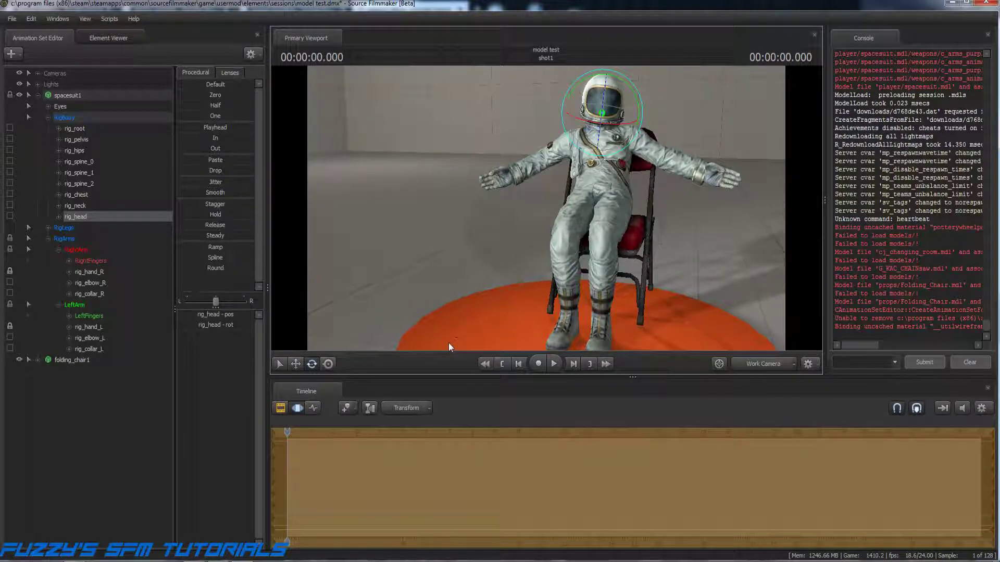
key("Return")
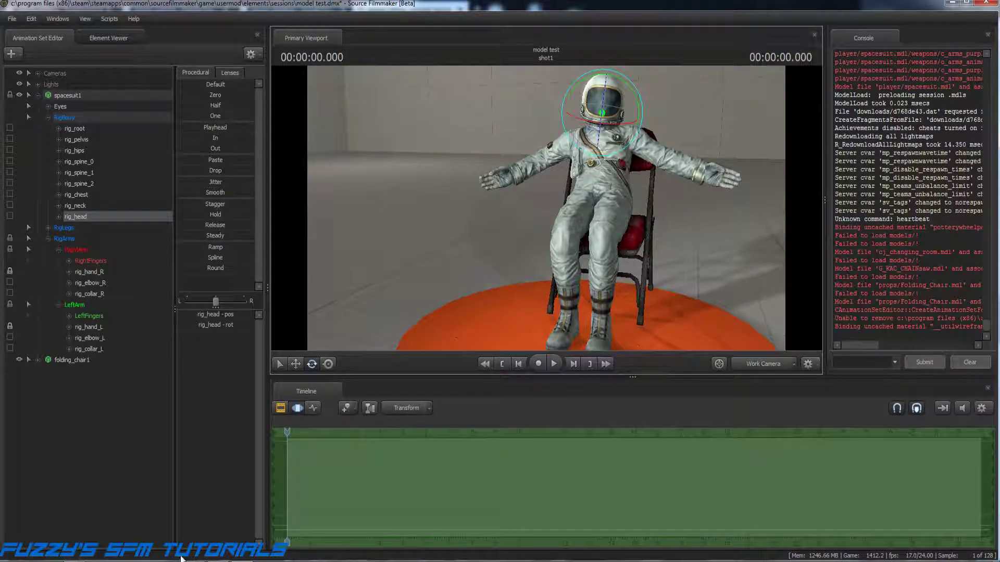
Compare the pose with the browser's sitting photo, then examine the seated model's legs from the side and front in Source Filmmaker.
key("alt+Tab")
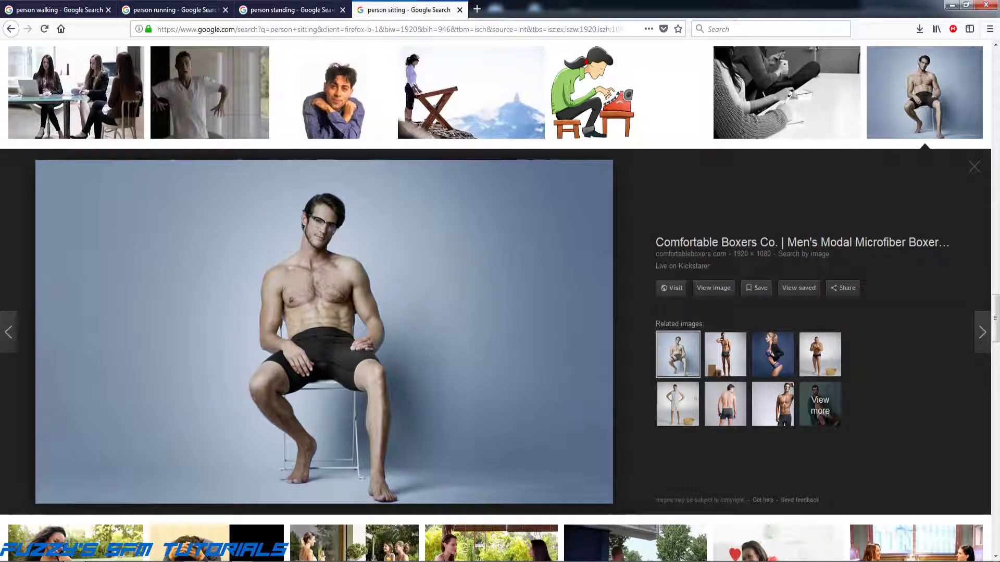
mouse_move(242, 561)
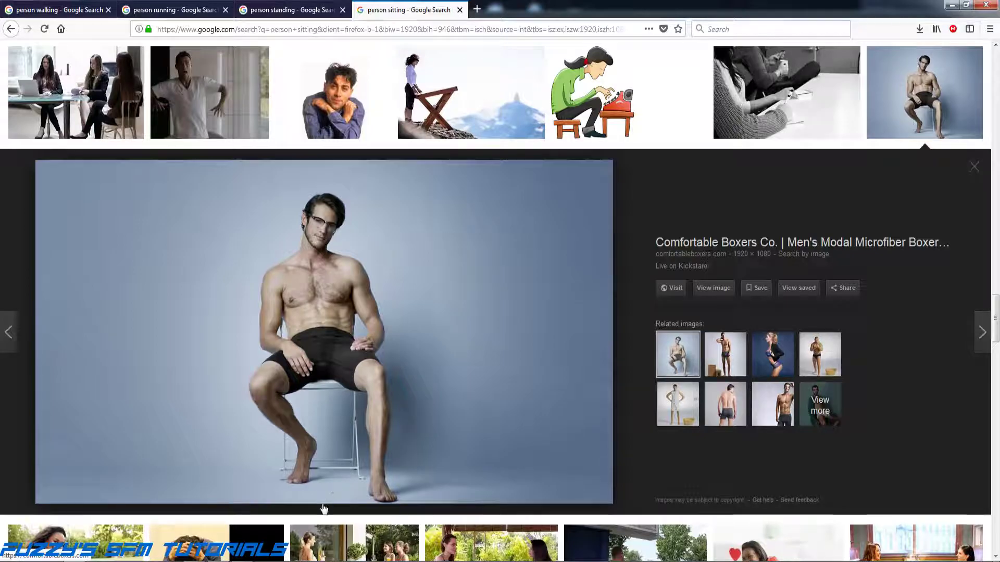
key("alt+Tab")
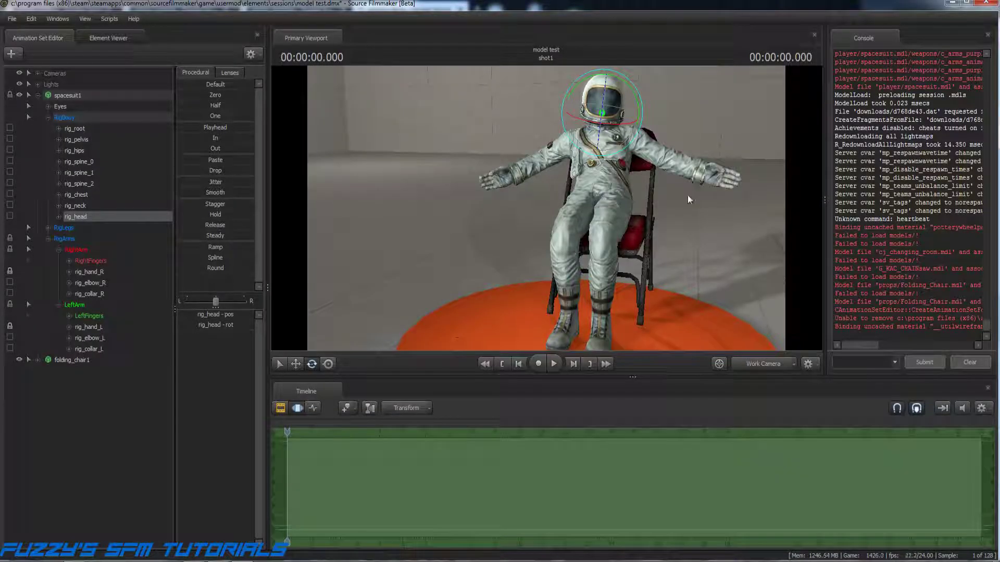
left_click_drag(714, 308, 531, 307)
key("d")
key("d")
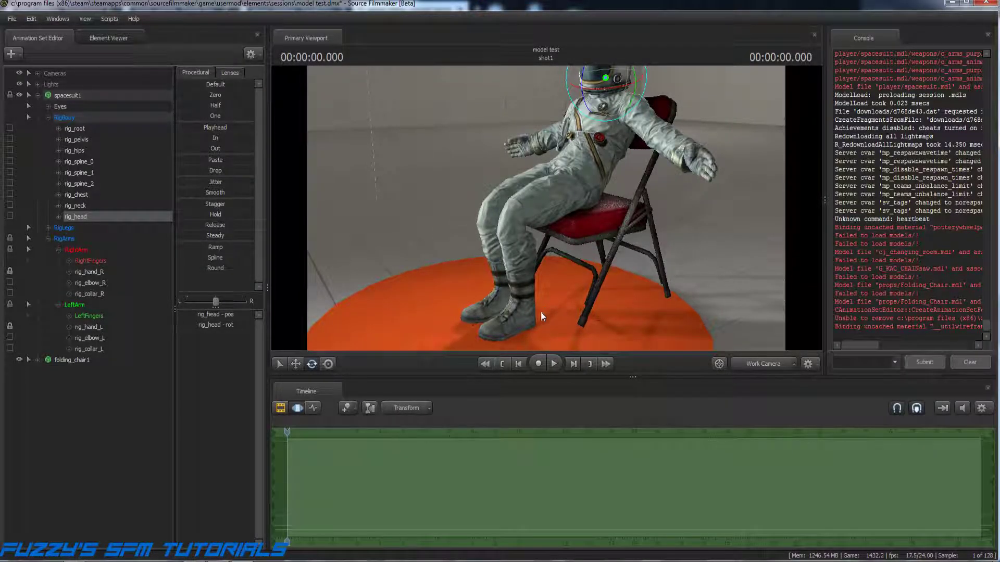
left_click_drag(567, 311, 677, 325)
key("a")
left_click_drag(516, 213, 547, 212)
key("s")
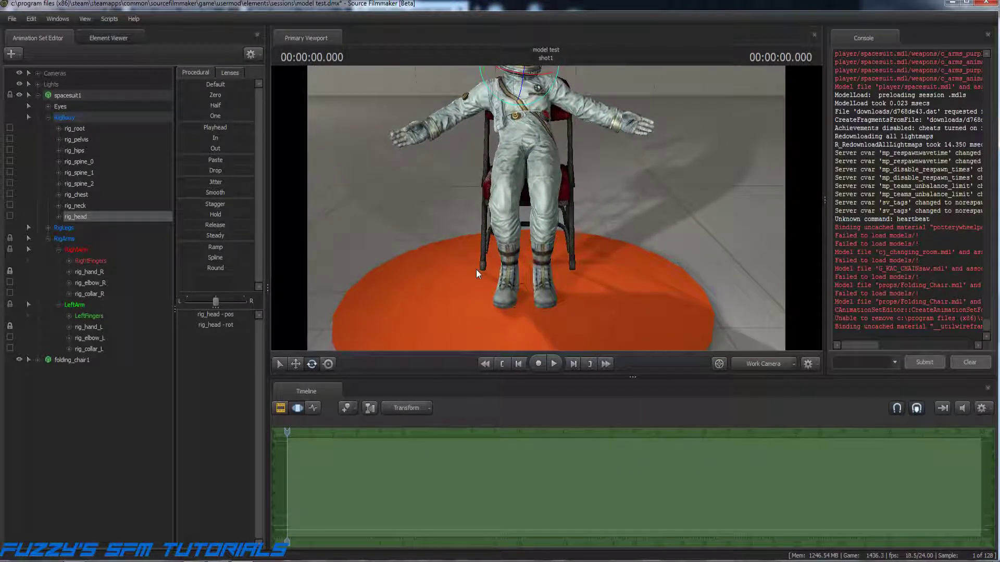
Expand RigLegs, move rig_foot_L outward toward the suit's left side, and rotate it so the toes point slightly outward.
left_click(48, 228)
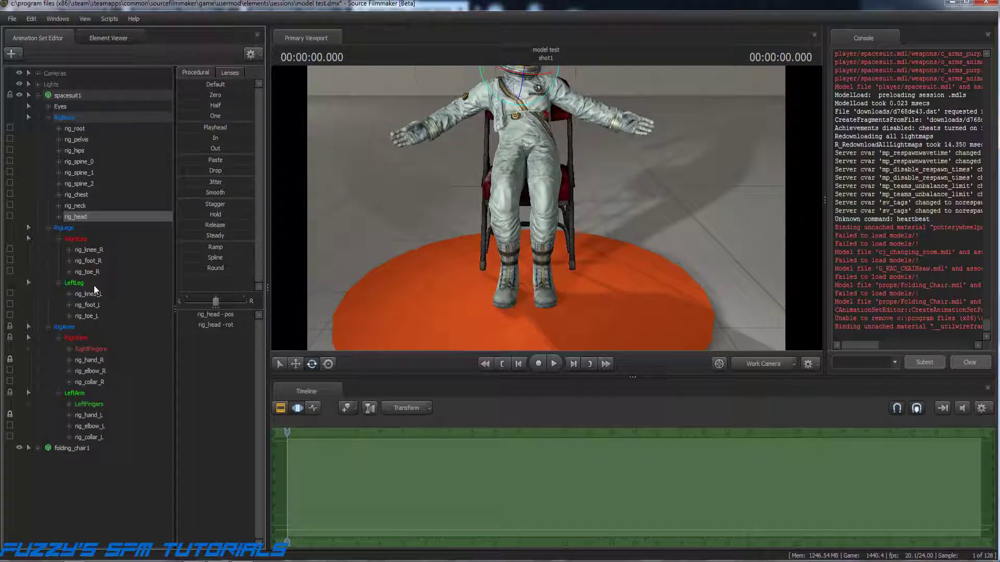
left_click(89, 306)
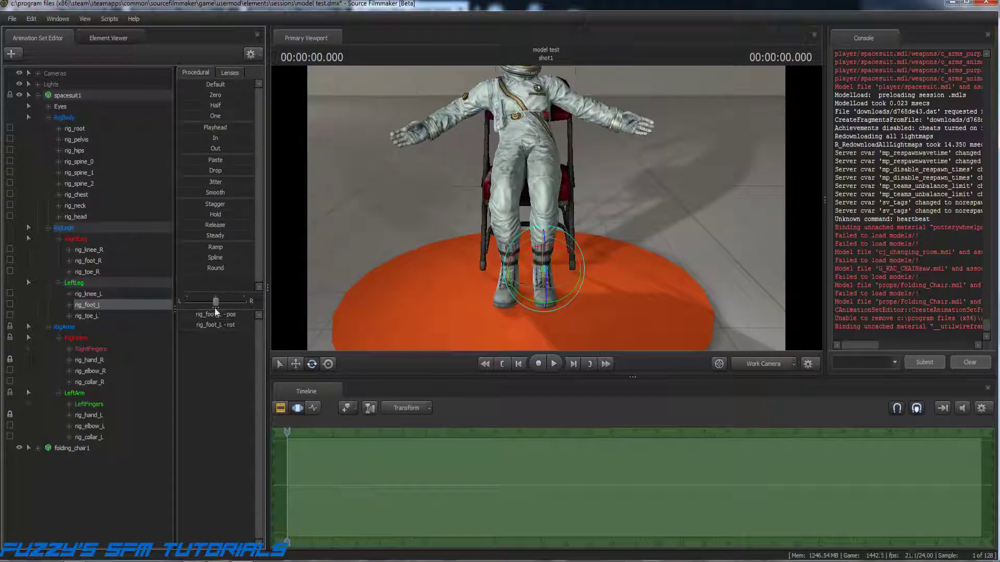
left_click(296, 363)
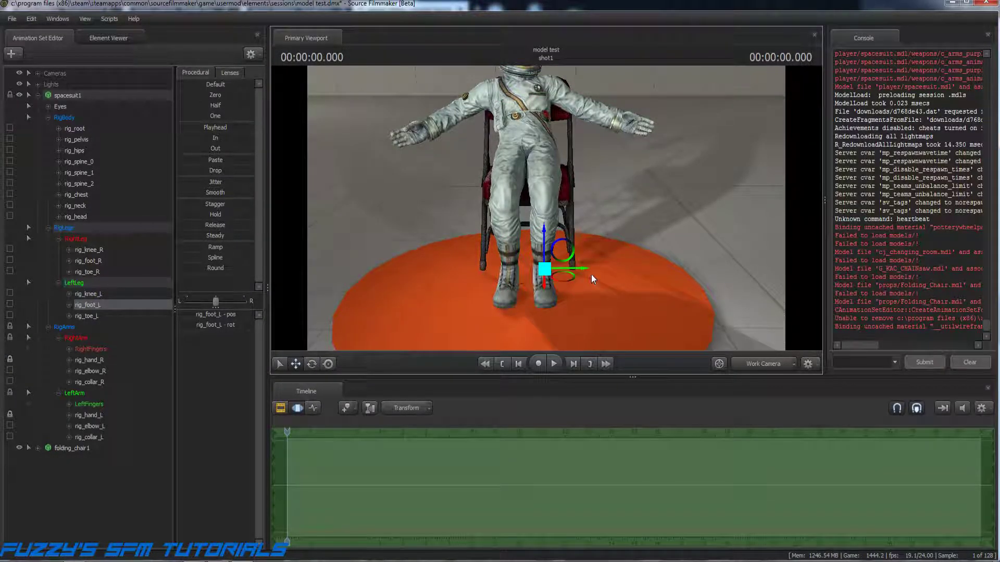
left_click_drag(586, 269, 693, 259)
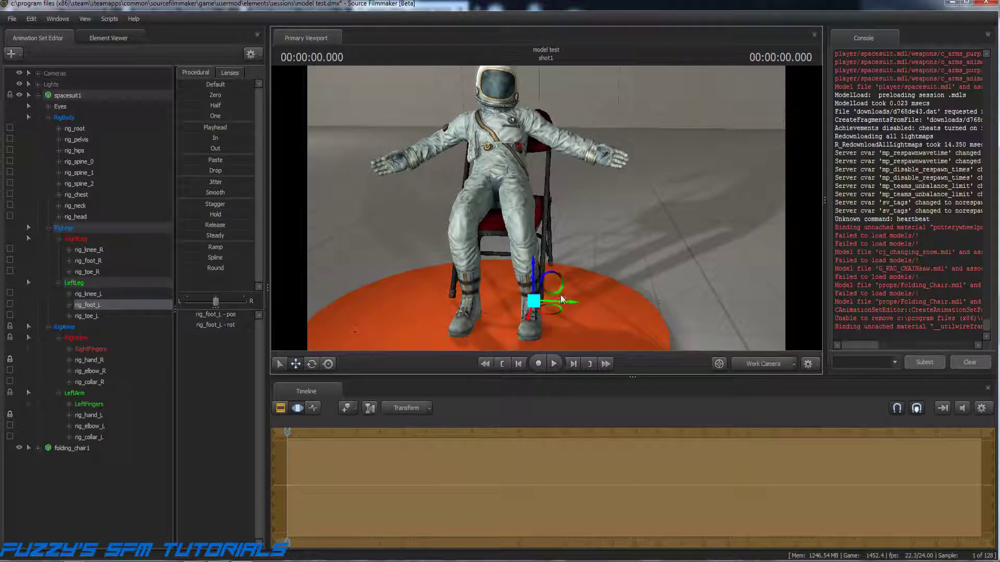
left_click_drag(563, 301, 566, 302)
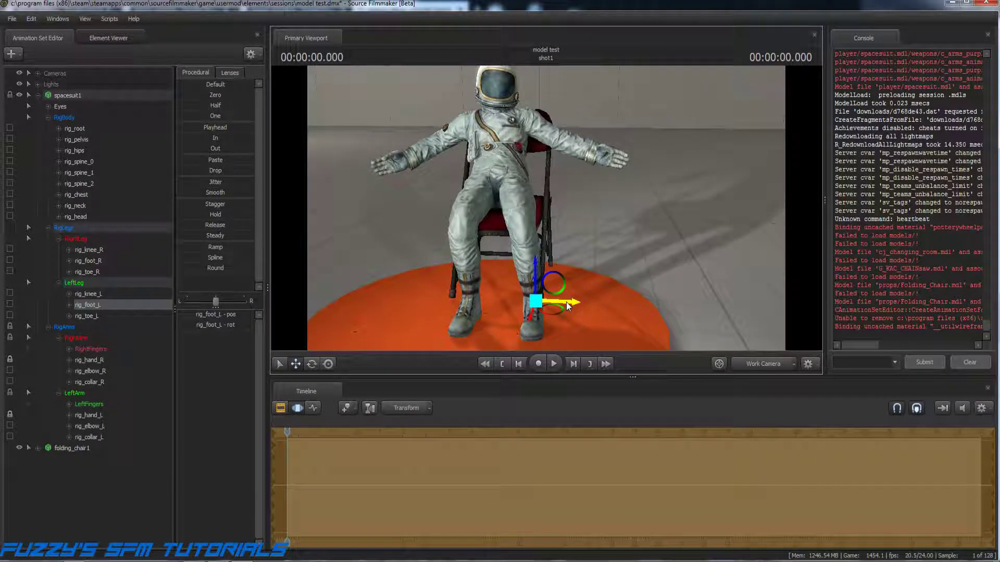
left_click(312, 364)
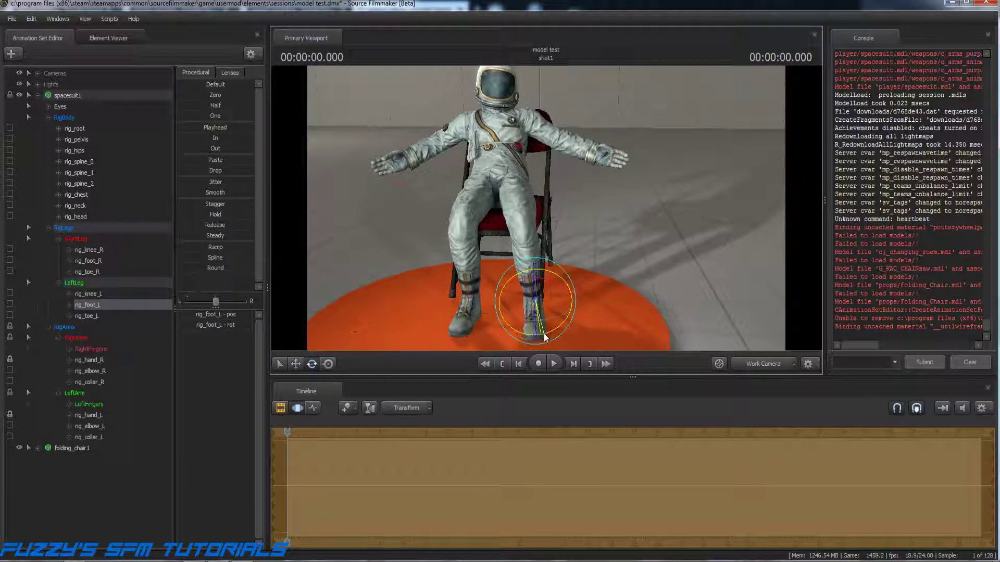
left_click_drag(504, 295, 515, 298)
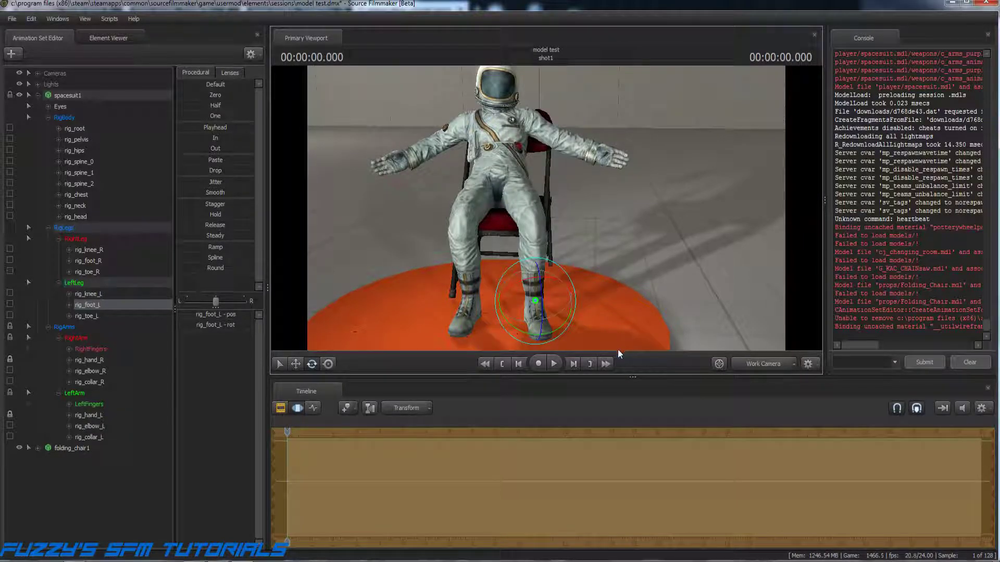
Move rig_foot_L slightly forward, away from the chair, check it against the browser's sitting photo, and commit it in Source Filmmaker.
left_click_drag(619, 296, 432, 296)
key("d")
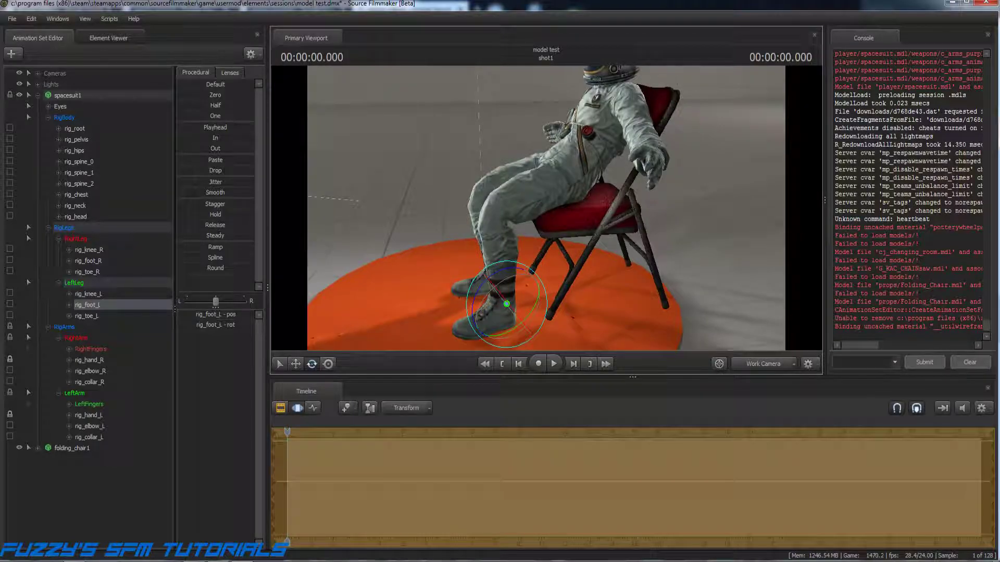
left_click(295, 363)
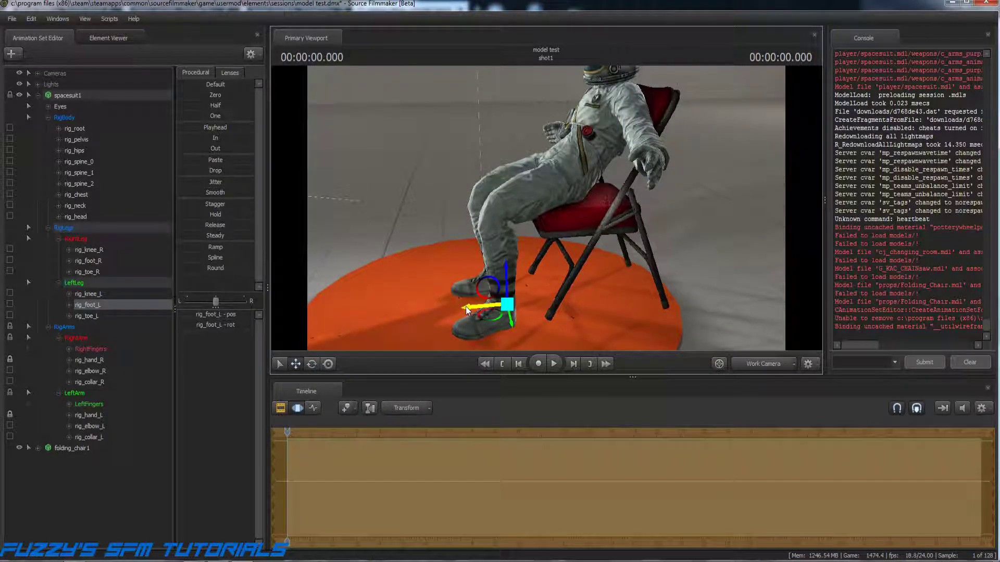
left_click_drag(466, 310, 461, 310)
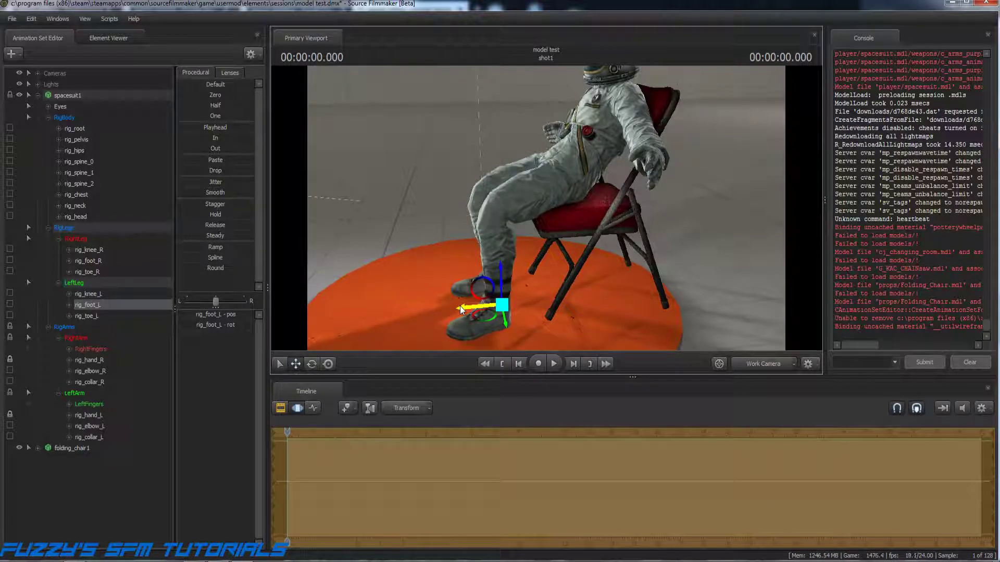
key("a")
mouse_move(546, 209)
left_mouse_down()
mouse_move(624, 214)
mouse_move(651, 200)
mouse_move(640, 194)
mouse_move(648, 192)
mouse_move(640, 206)
mouse_move(546, 209)
left_mouse_up()
key("s")
key("w")
left_click(92, 561)
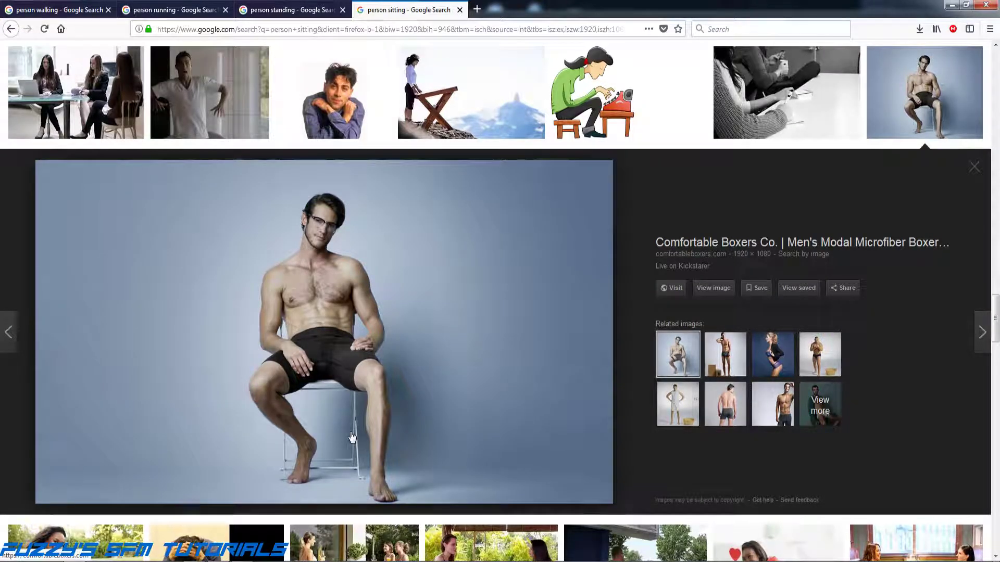
left_click(258, 560)
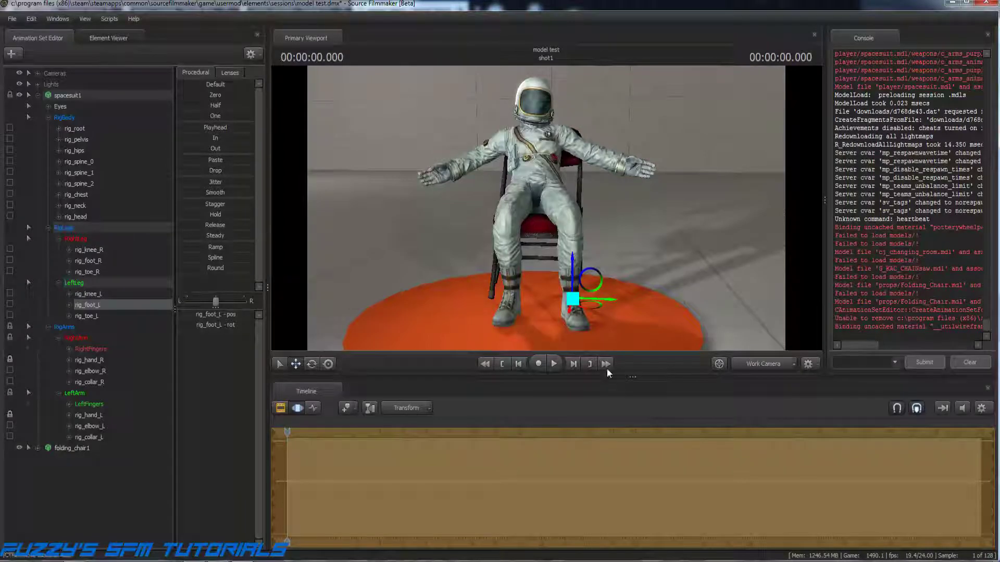
key("Return")
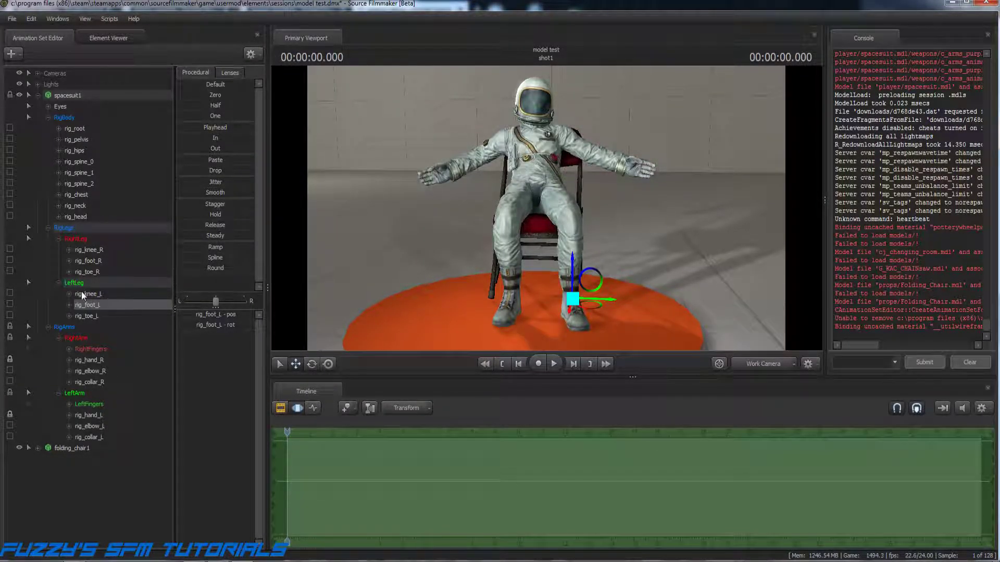
Collapse LeftLeg and shift rig_foot_R horizontally, bringing it back toward the chair.
left_click(58, 283)
left_click(99, 260)
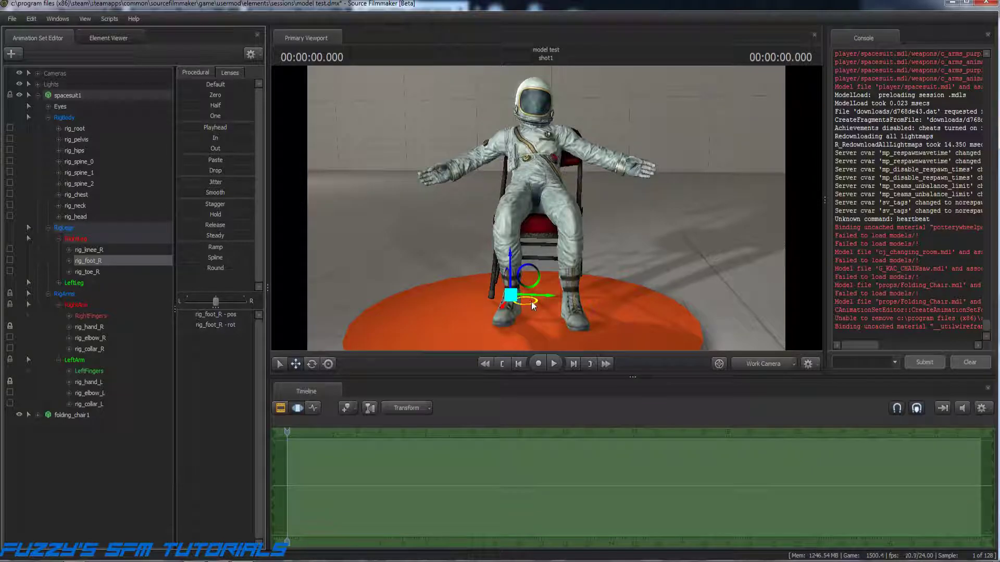
left_click_drag(531, 302, 484, 315)
left_click_drag(581, 226, 589, 226)
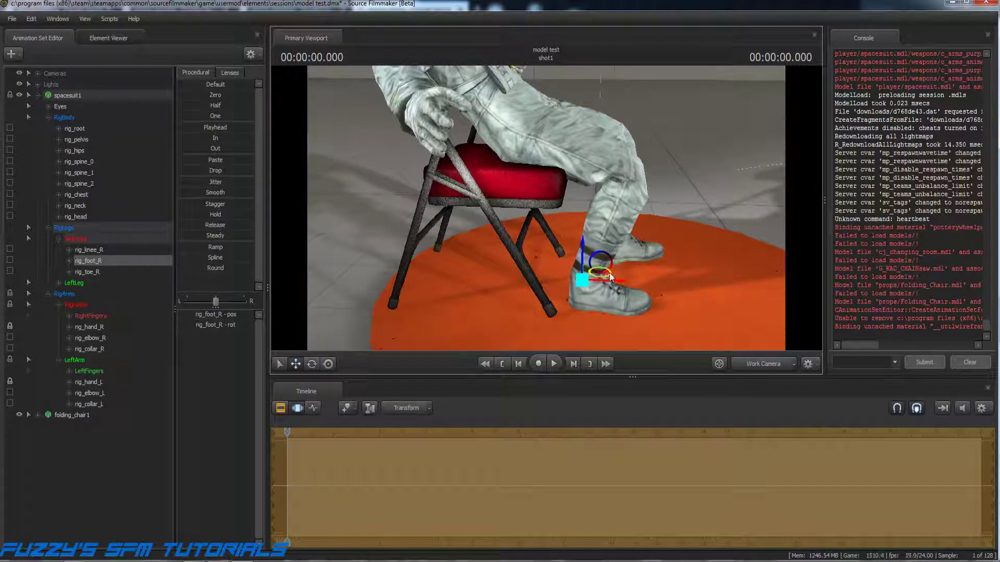
left_click_drag(617, 288, 610, 288)
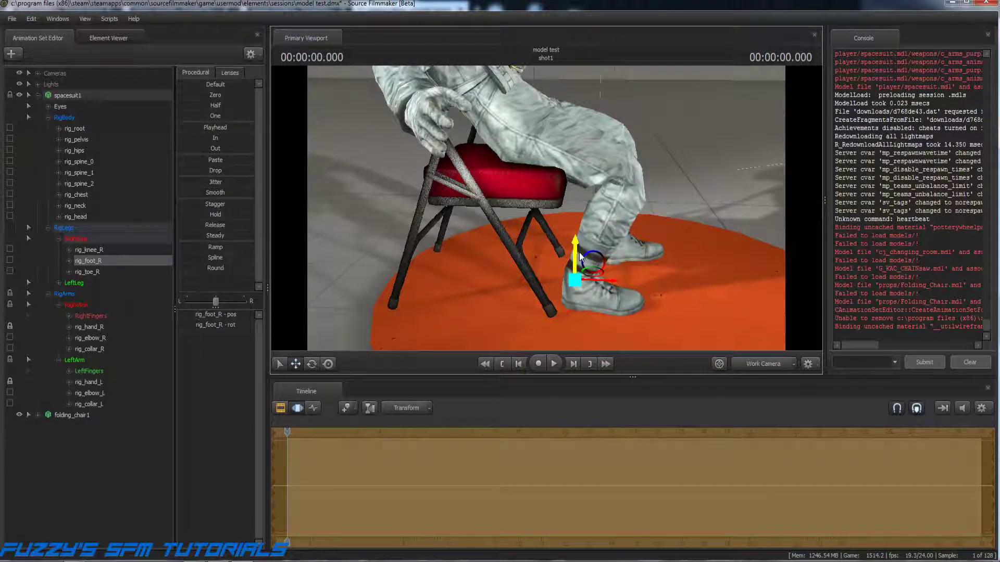
left_click_drag(649, 264, 552, 278, "alt")
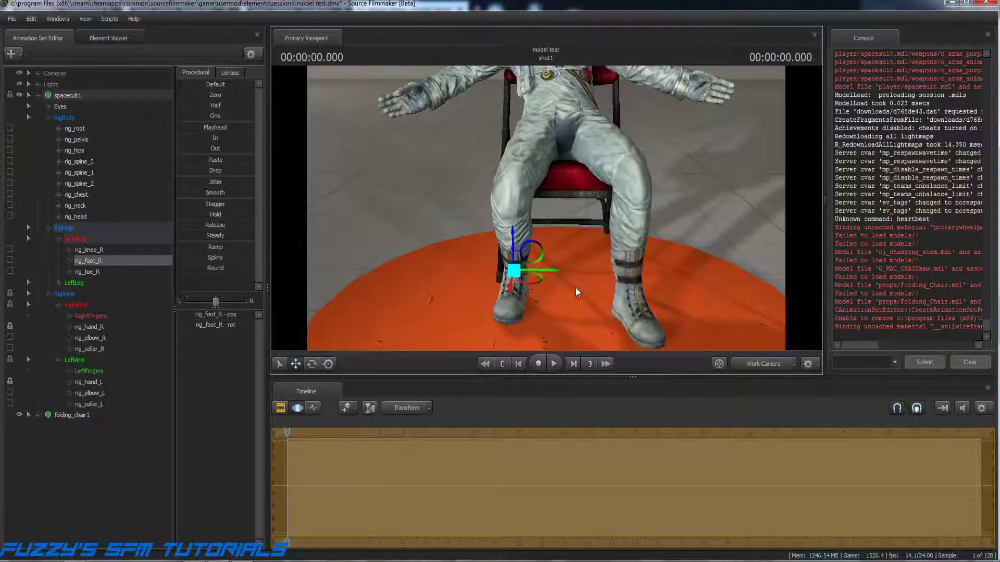
Rotate rig_foot_R so the toes point outward toward the suit's right side, checking the result from the front.
left_click(312, 364)
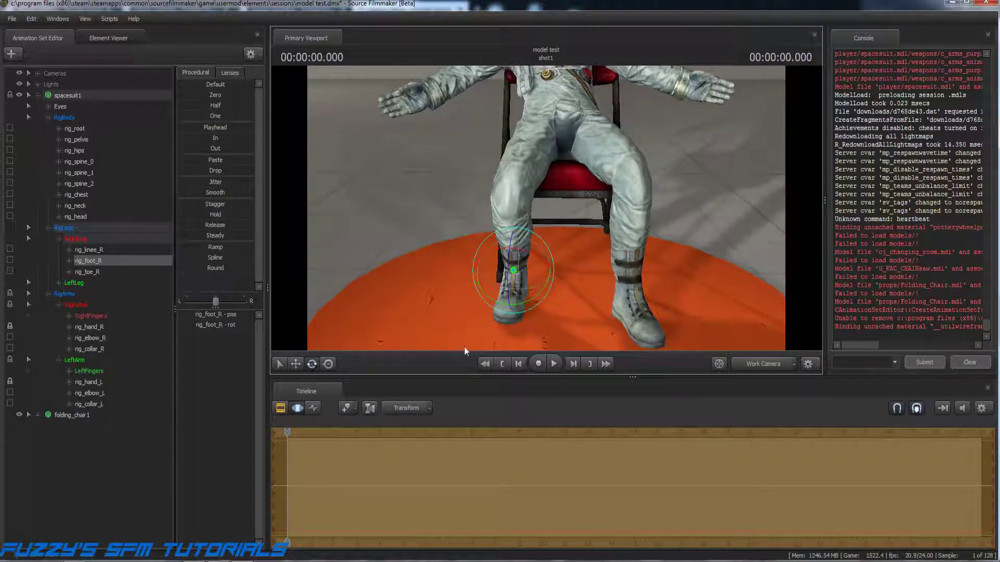
left_click_drag(536, 308, 521, 306)
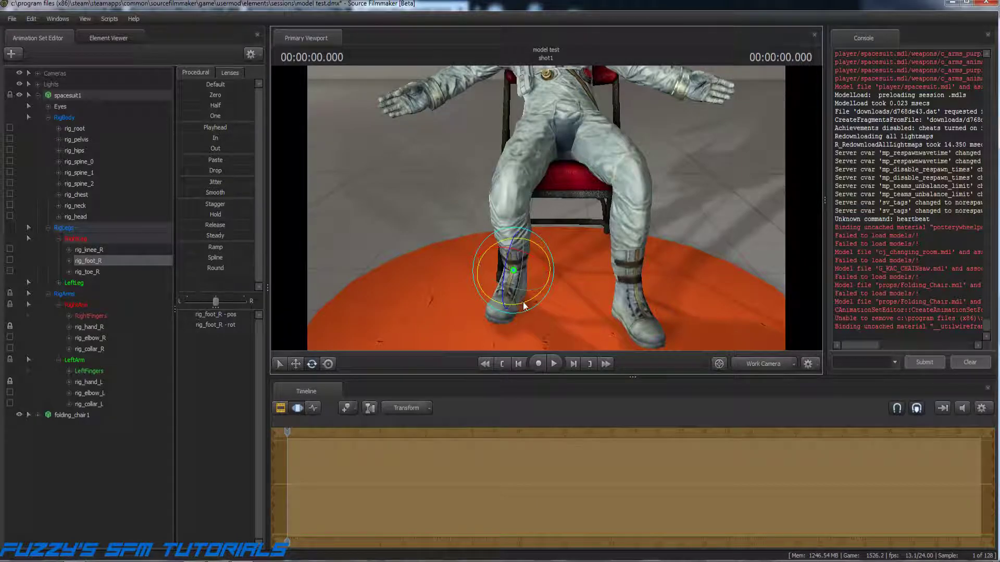
left_click_drag(538, 264, 534, 263)
left_click_drag(533, 260, 534, 260)
key("s")
mouse_move(612, 284)
left_mouse_down()
mouse_move(612, 234)
mouse_move(613, 285)
left_mouse_up()
key("w")
key("w")
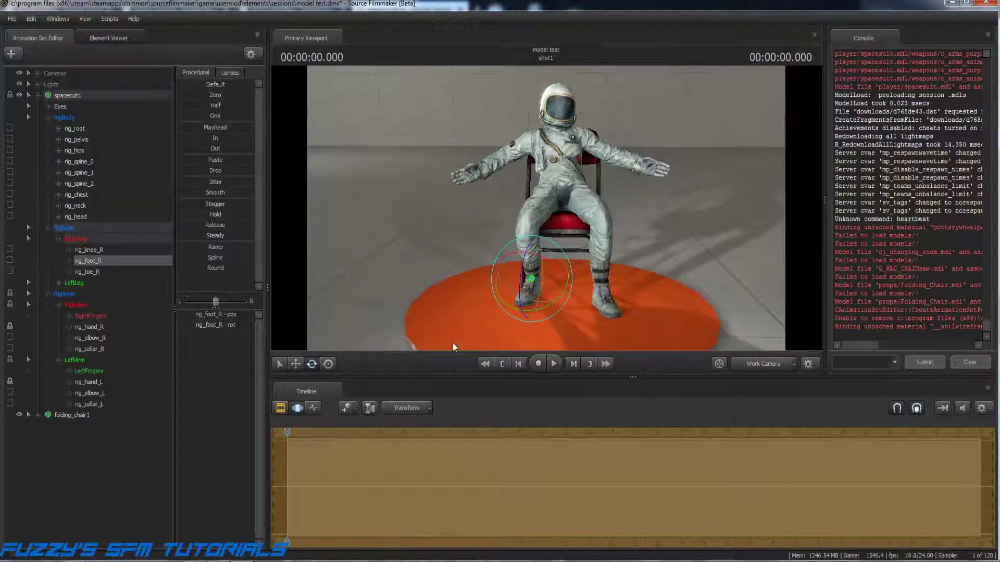
Move rig_foot_R slightly back toward the chair, raise it, and rotate it so the heel lifts and the toes point down.
left_click(295, 363)
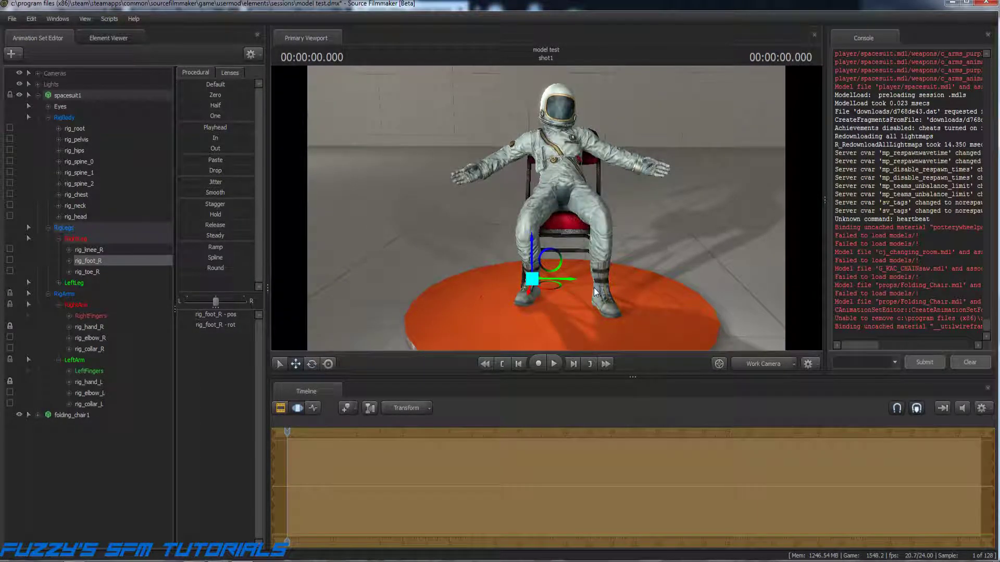
left_click_drag(528, 293, 530, 292)
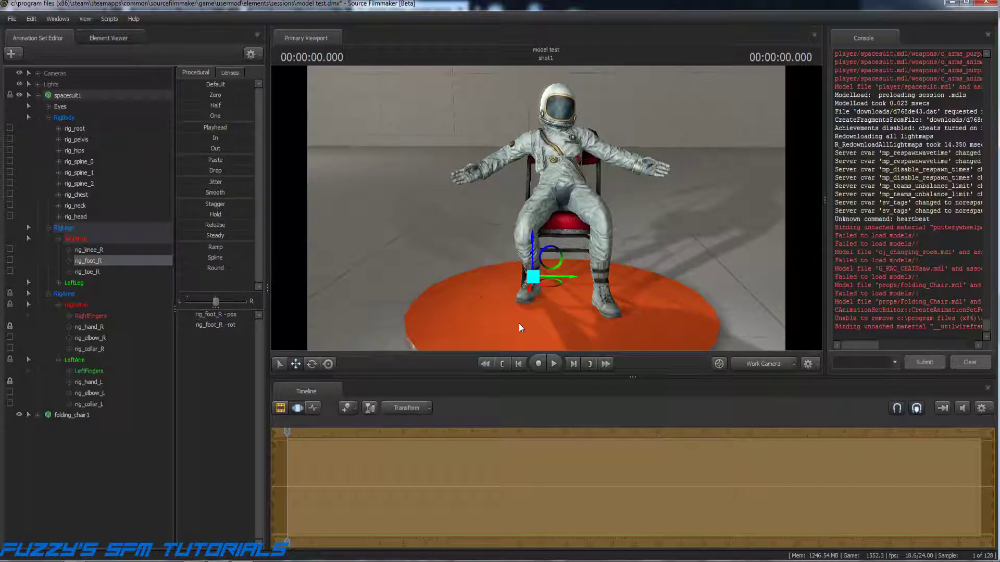
left_click_drag(555, 323, 780, 312)
key("a")
key("a")
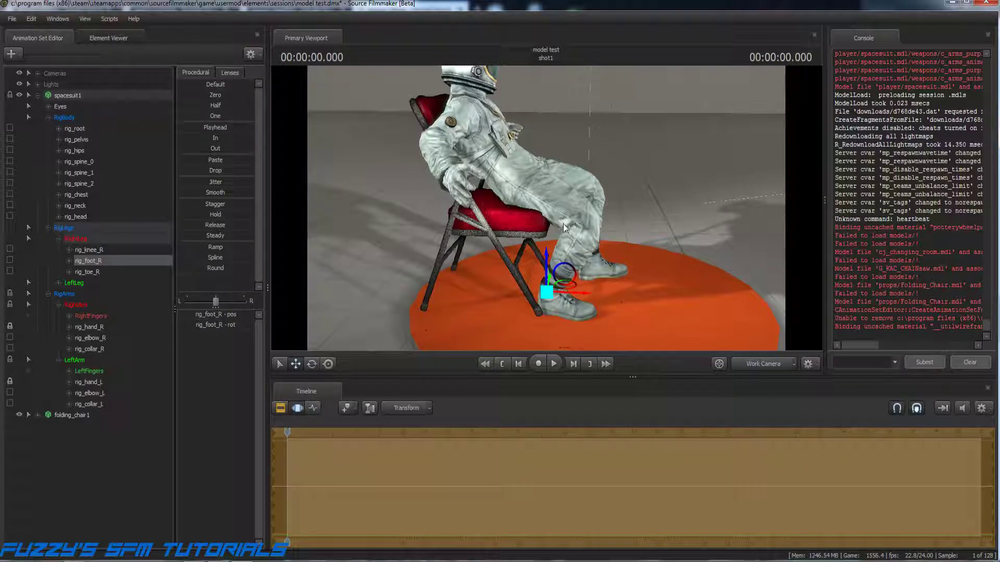
left_click_drag(545, 274, 547, 253)
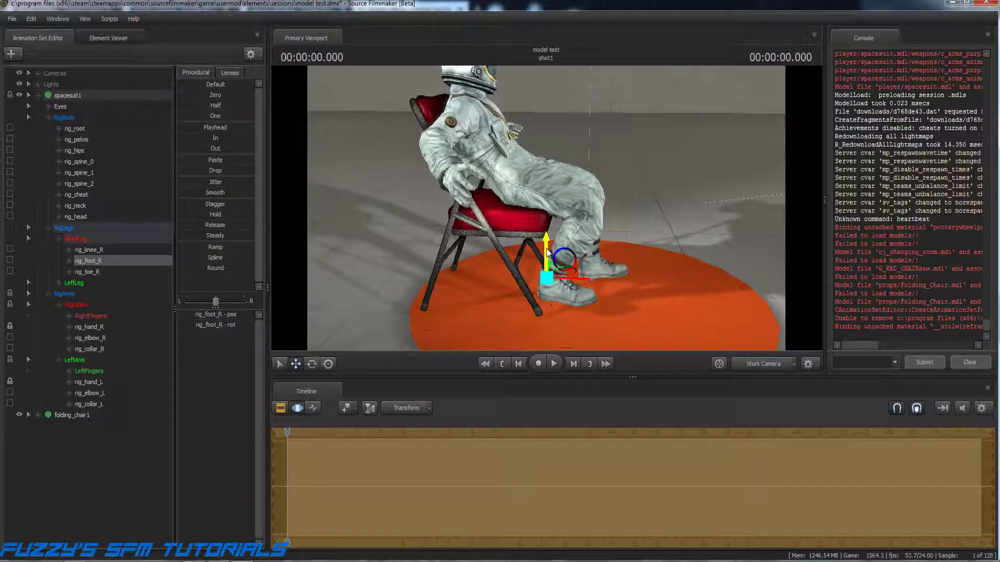
left_click(311, 363)
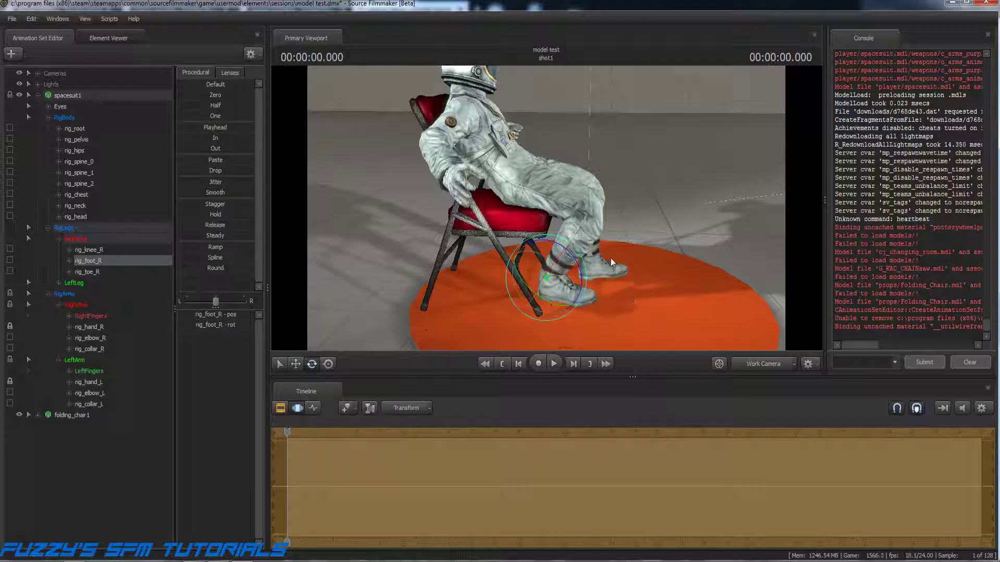
left_click_drag(580, 268, 580, 290)
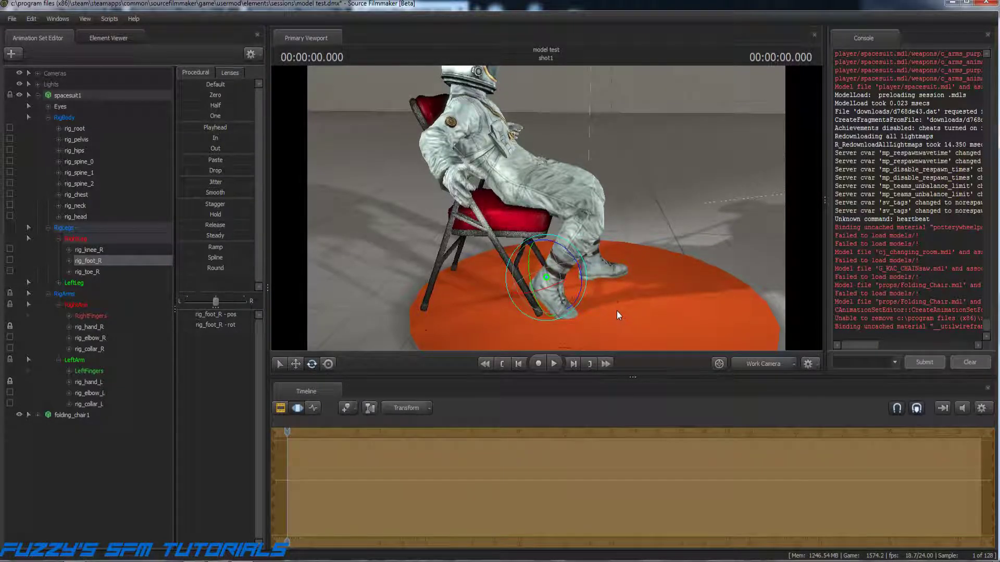
Rotate rig_toe_R so the toes bend flat against the orange platform, checking the result from the front.
left_click(89, 272)
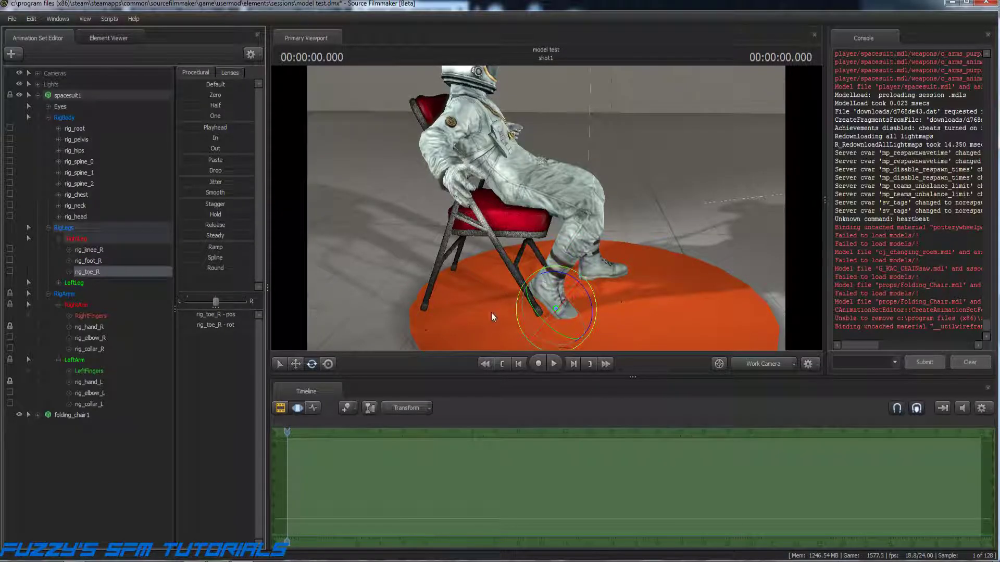
left_click(595, 319)
left_click_drag(595, 312, 503, 297)
key("d")
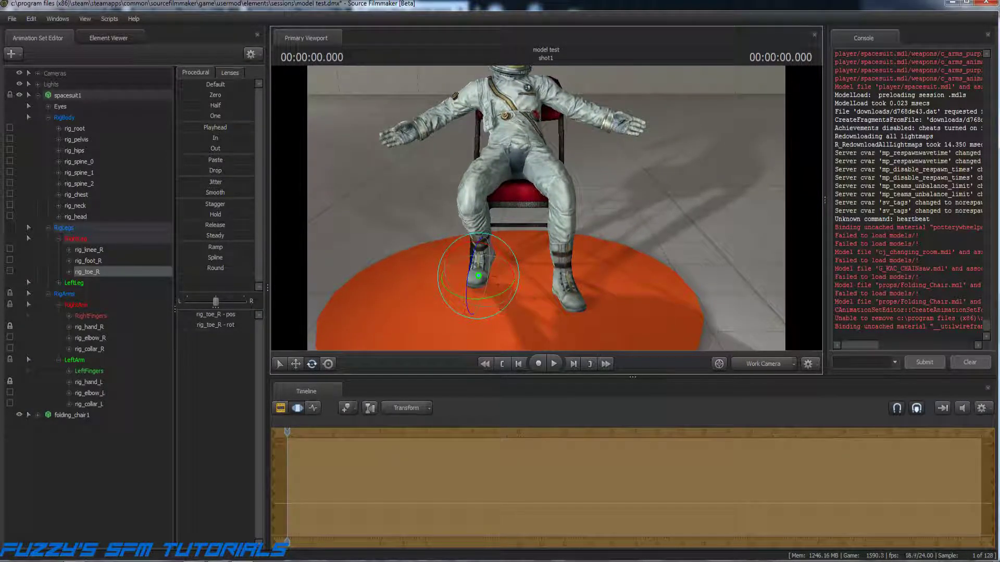
key("a")
left_click_drag(595, 240, 569, 157)
key("x")
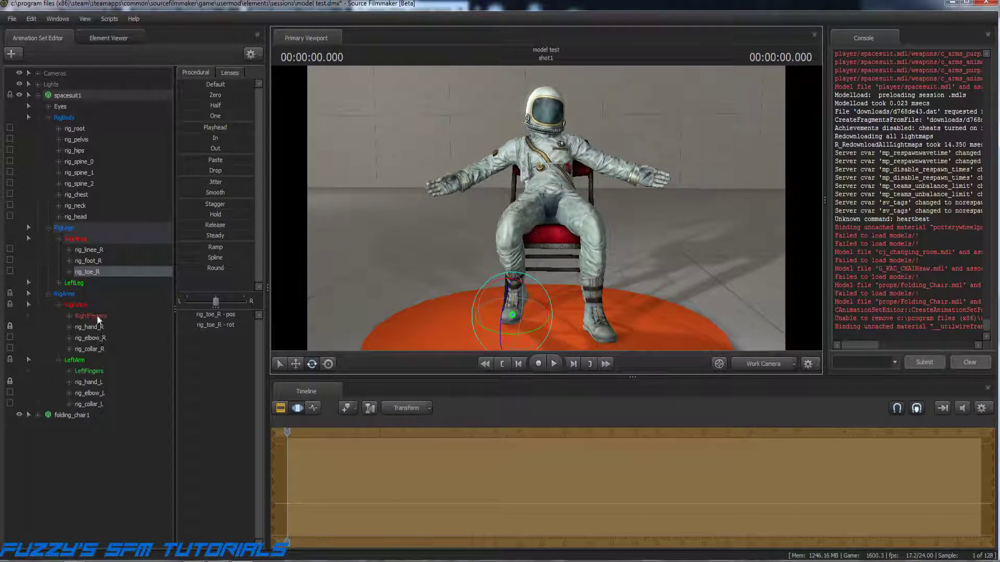
Rotate rig_foot_R slightly outward, and shift rig_knee_R slightly inward toward the other leg.
left_click(97, 261)
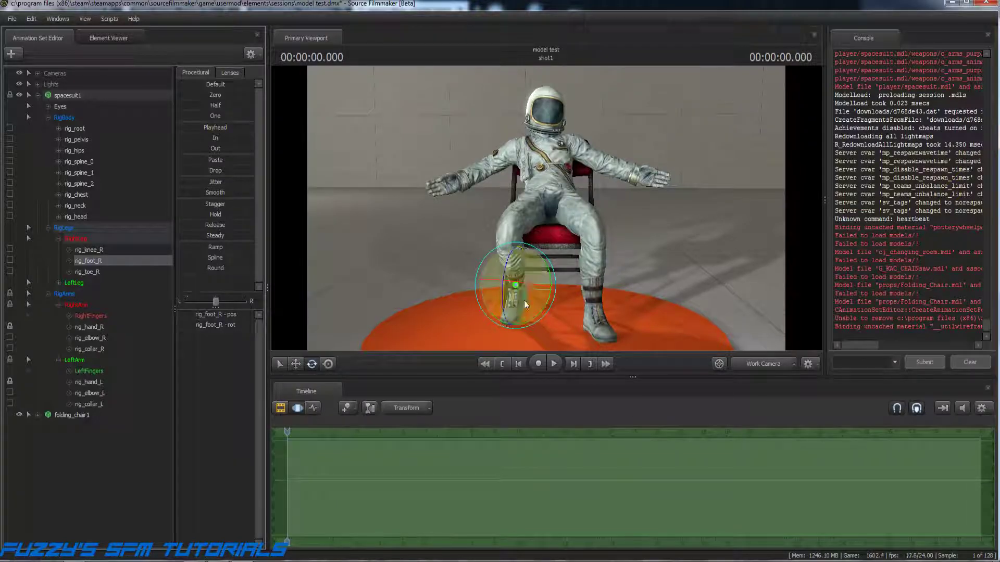
left_click_drag(536, 283, 534, 287)
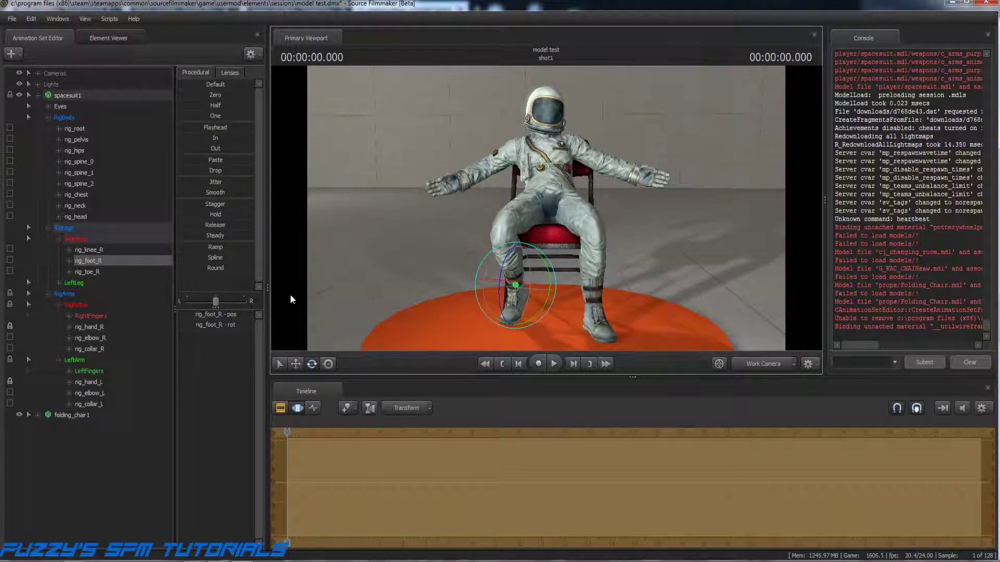
left_click(92, 251)
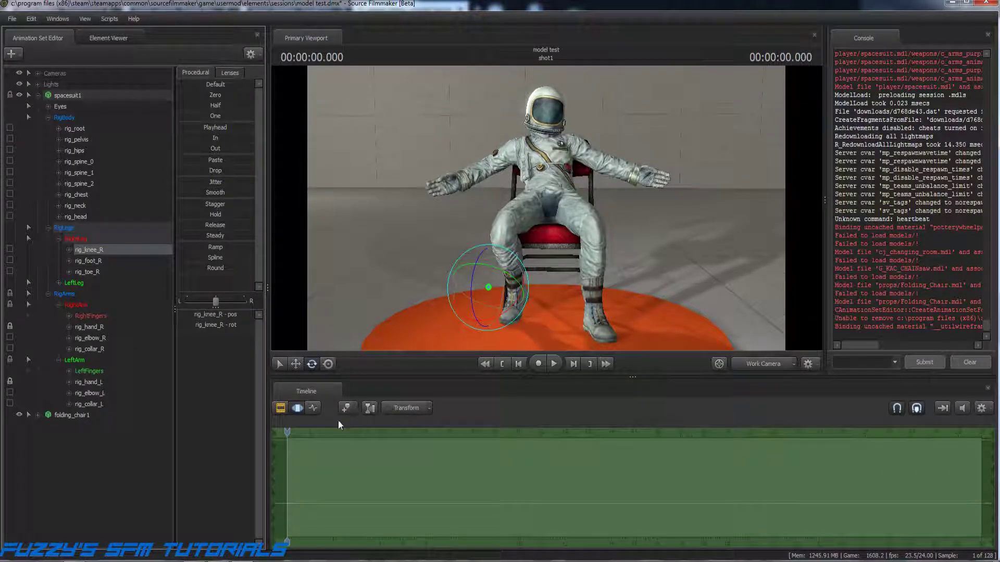
left_click(296, 364)
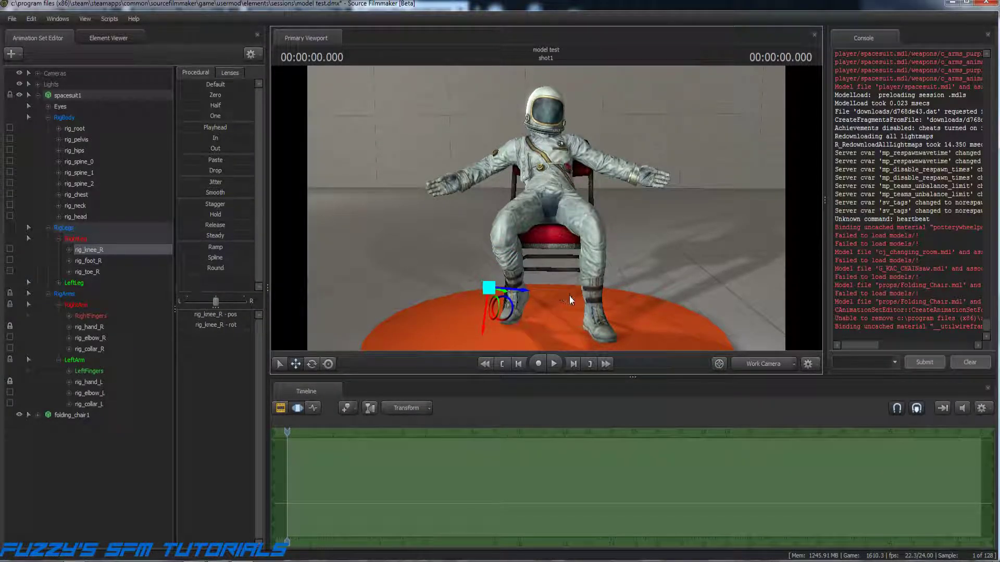
left_click_drag(523, 290, 526, 291)
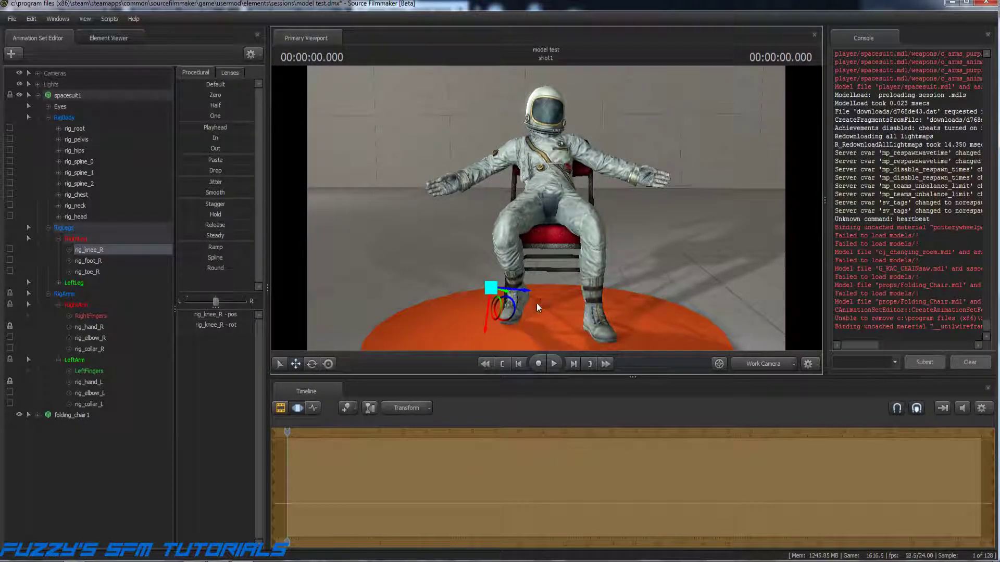
left_click(486, 328)
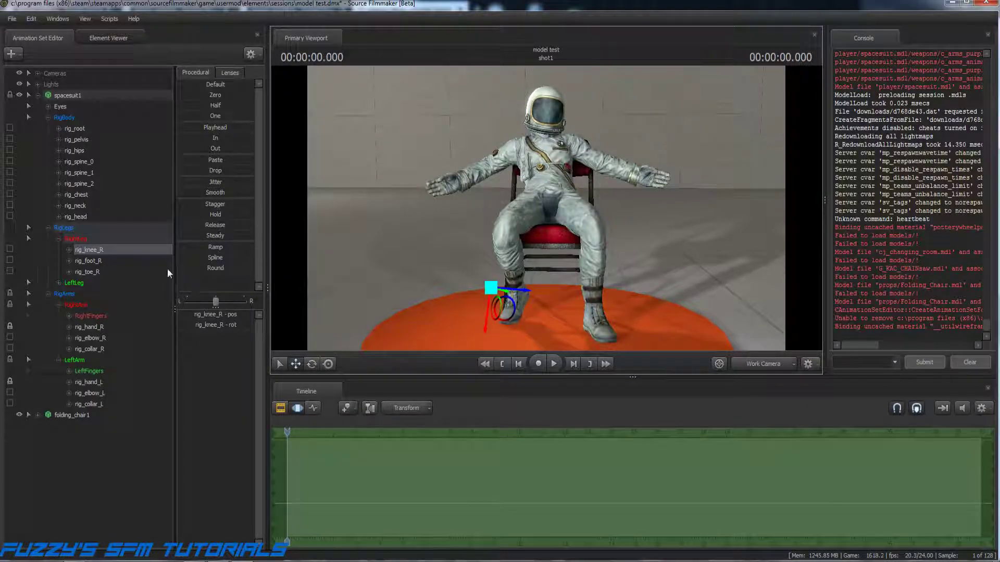
Collapse the RightLeg and RigLegs groups, check the sitting photo in the browser, and return to Source Filmmaker.
left_click(58, 238)
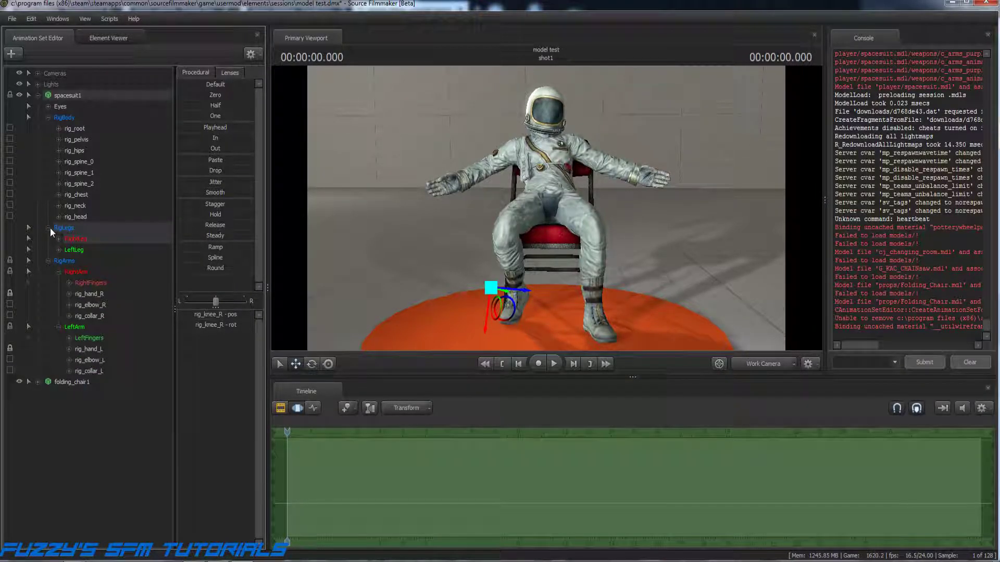
left_click(47, 228)
left_click(46, 239)
left_click(46, 239)
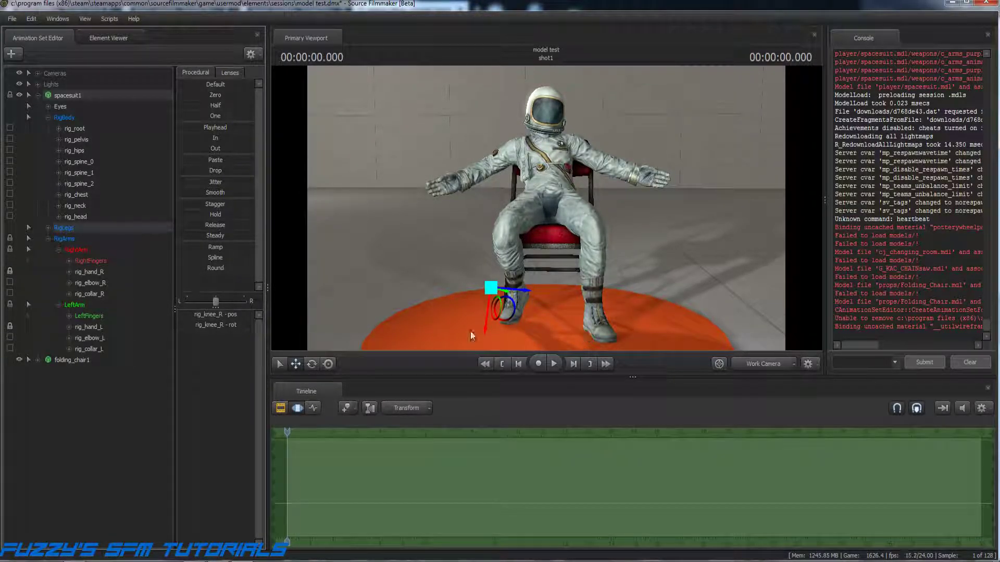
left_click(95, 401)
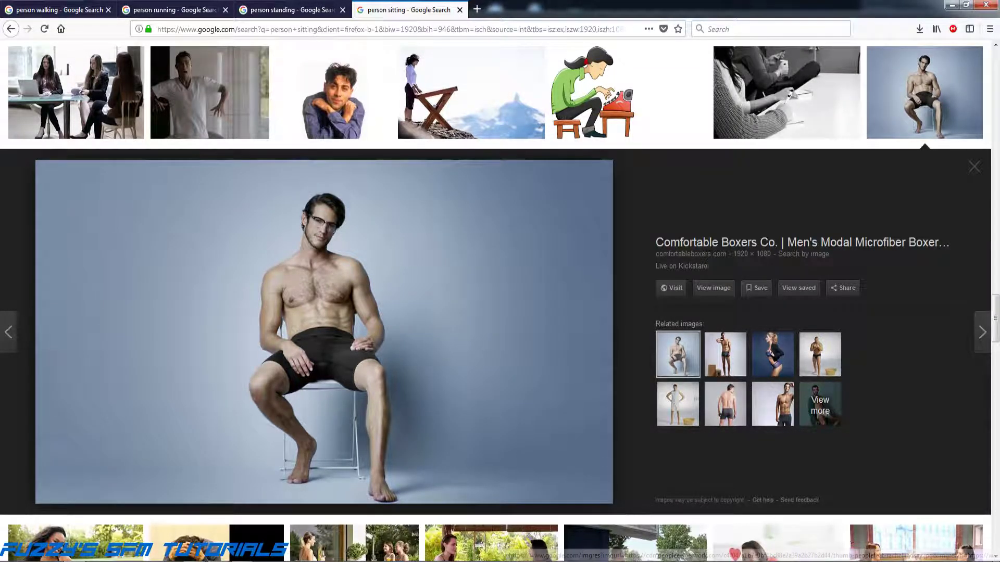
mouse_move(241, 555)
left_click(247, 511)
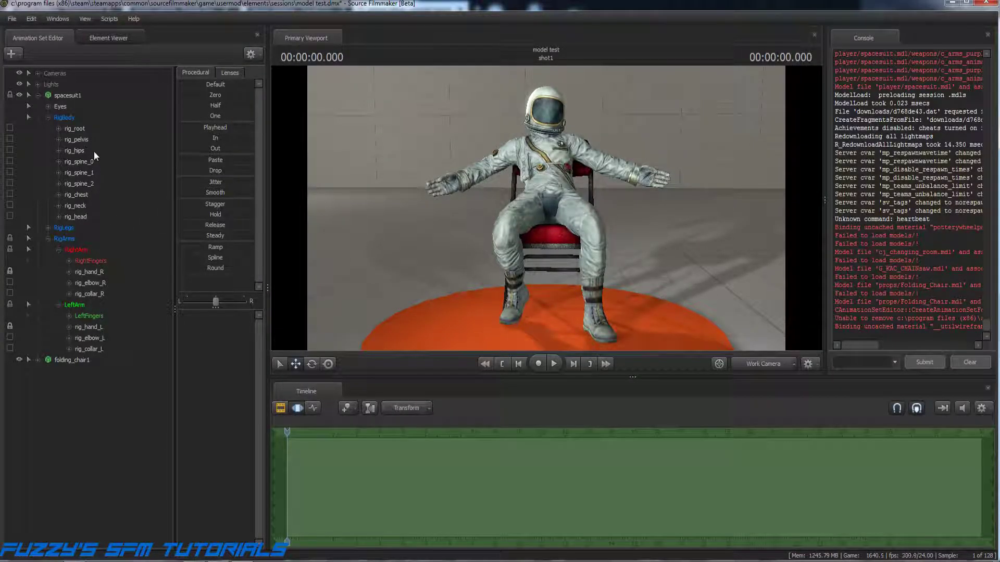
Rotate rig_chest slightly so the upper body tilts toward the suit's right side, and commit the change.
left_click(80, 193)
left_click(311, 364)
left_click_drag(514, 126, 514, 129)
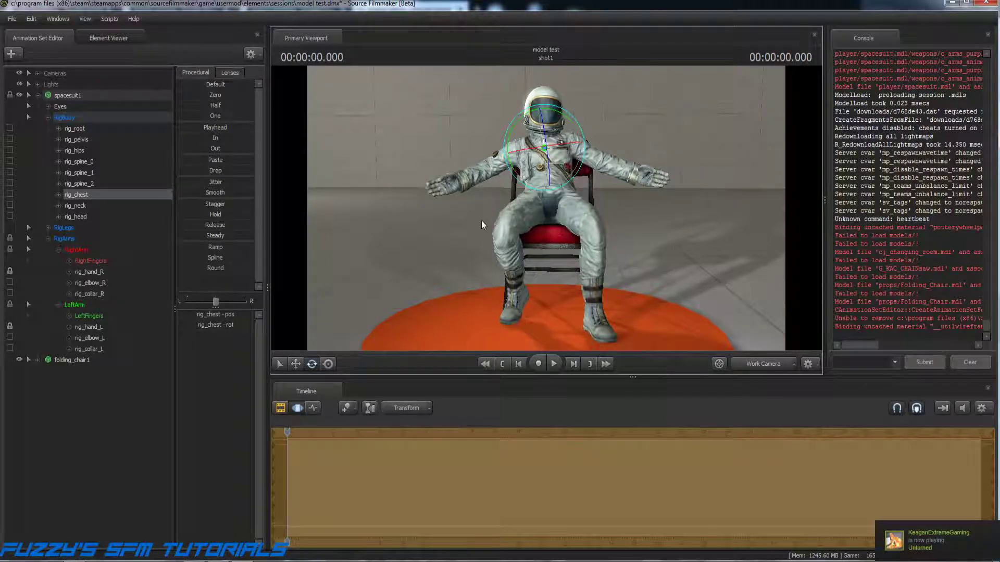
key("Return")
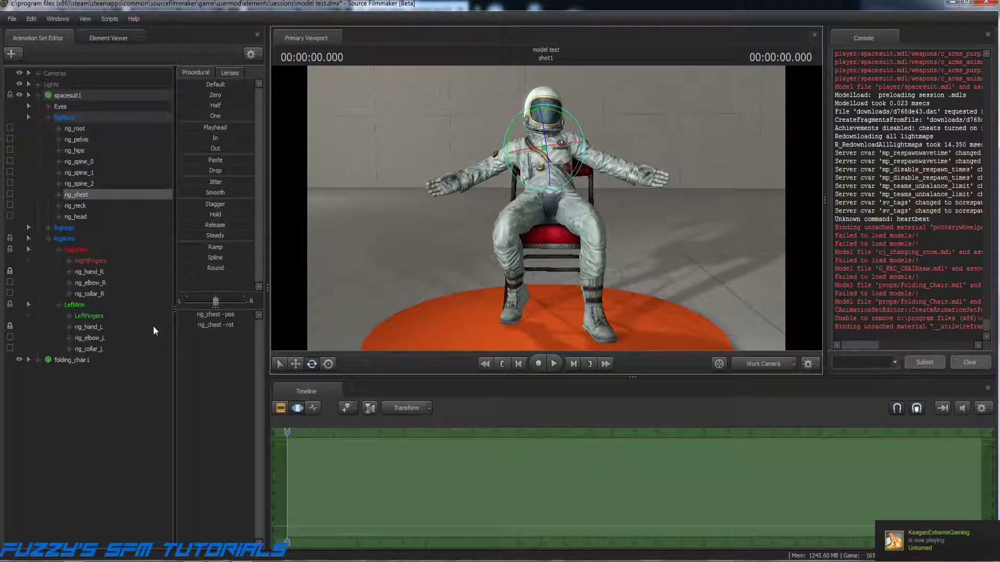
Rotate rig_collar_R and rig_collar_L slightly to adjust the slope of the shoulders, and commit the pose.
left_click(149, 350)
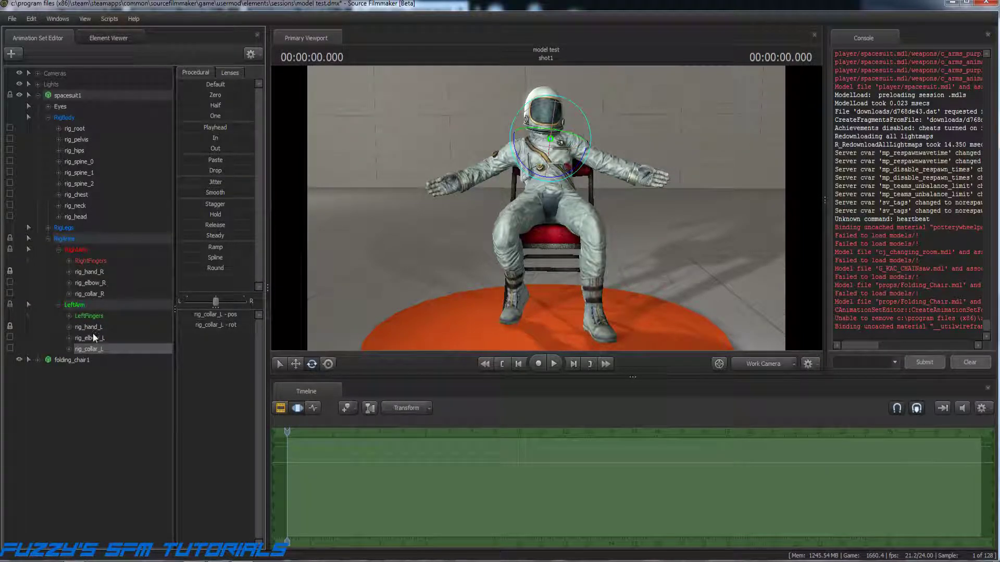
left_click(86, 295)
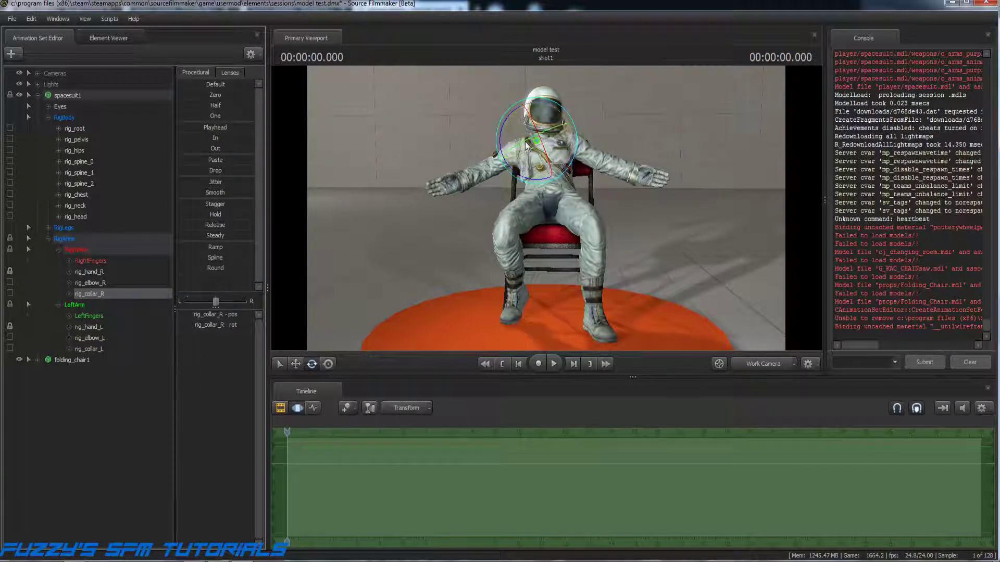
left_click_drag(504, 126, 506, 134)
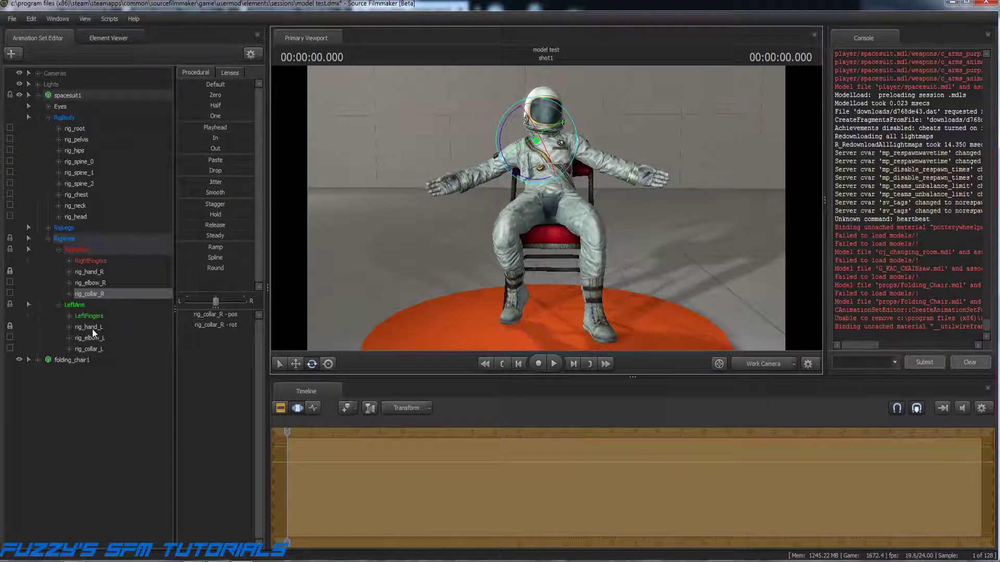
left_click(90, 348)
left_click_drag(574, 168, 575, 165)
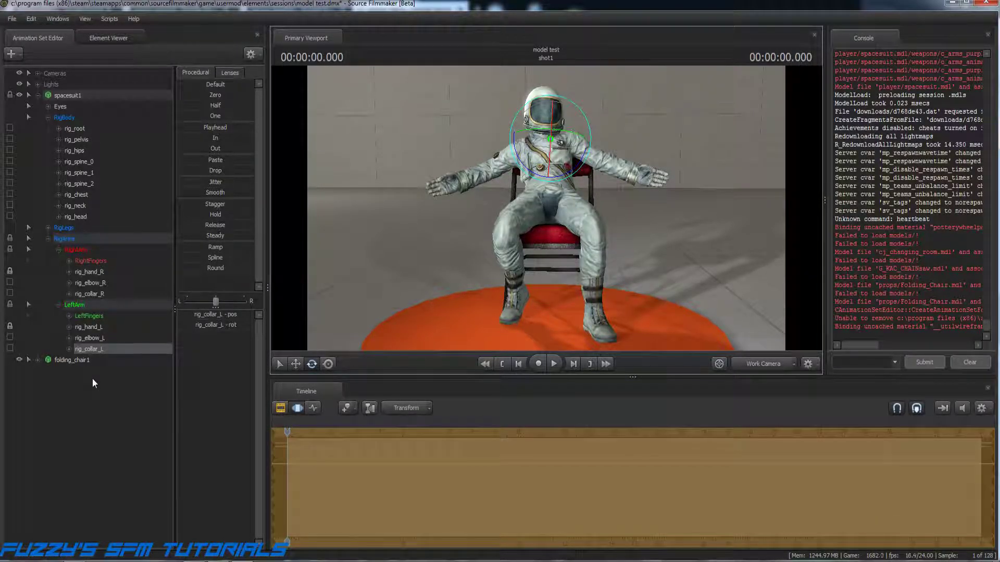
key("Return")
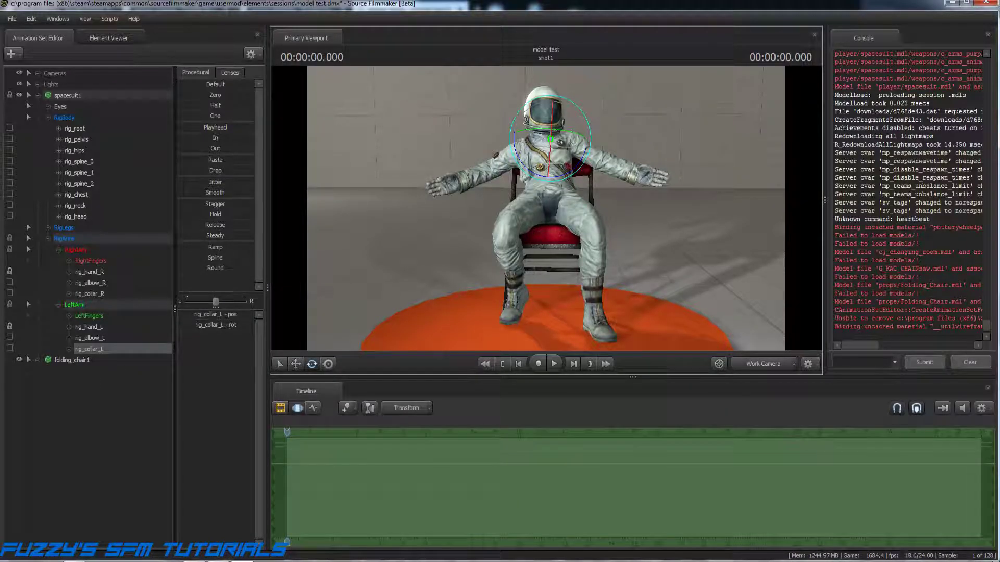
Check the arms in the browser's sitting photo, return to Source Filmmaker, and rotate rig_hand_L so the palm faces down.
left_click(78, 560)
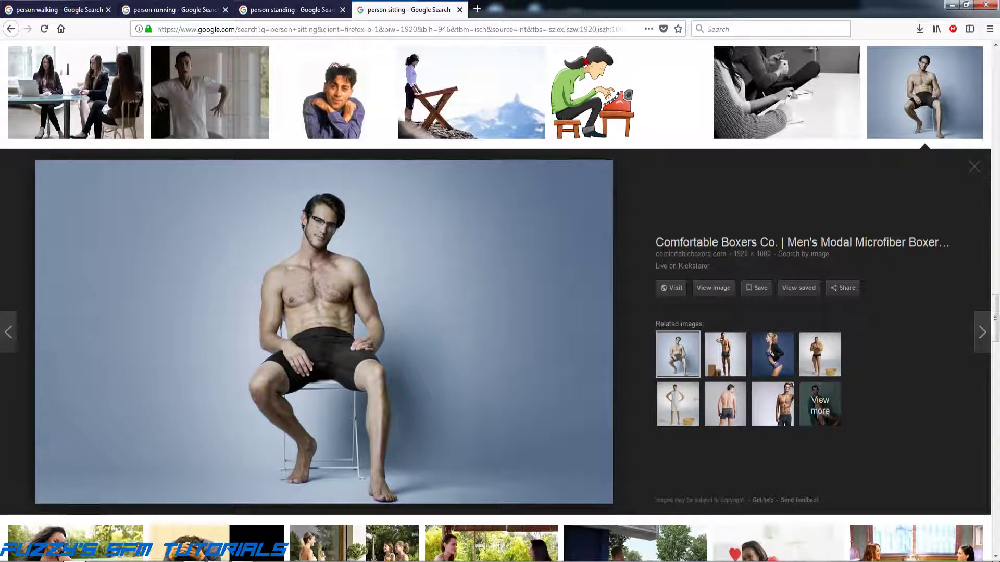
key("alt+Tab")
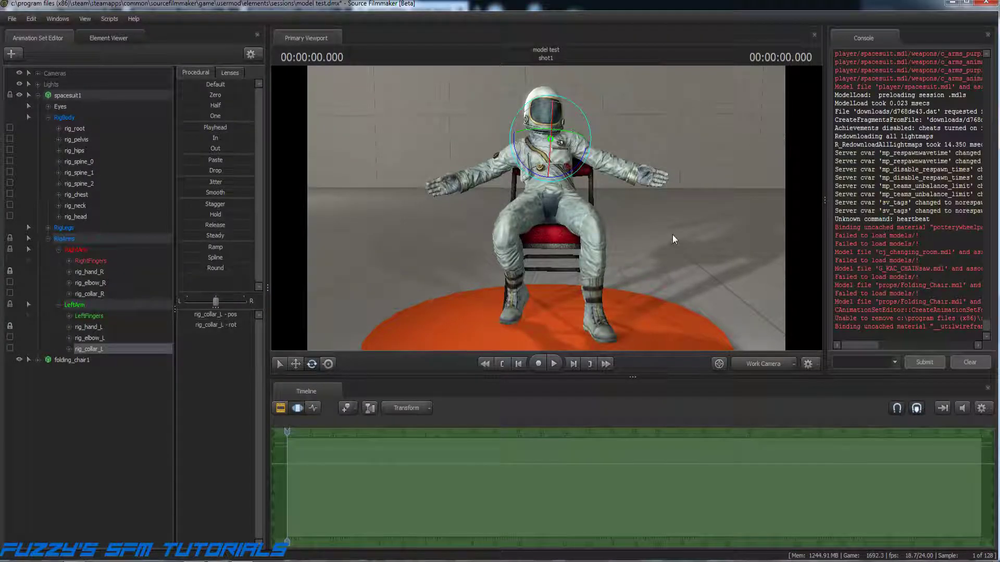
left_click(96, 337)
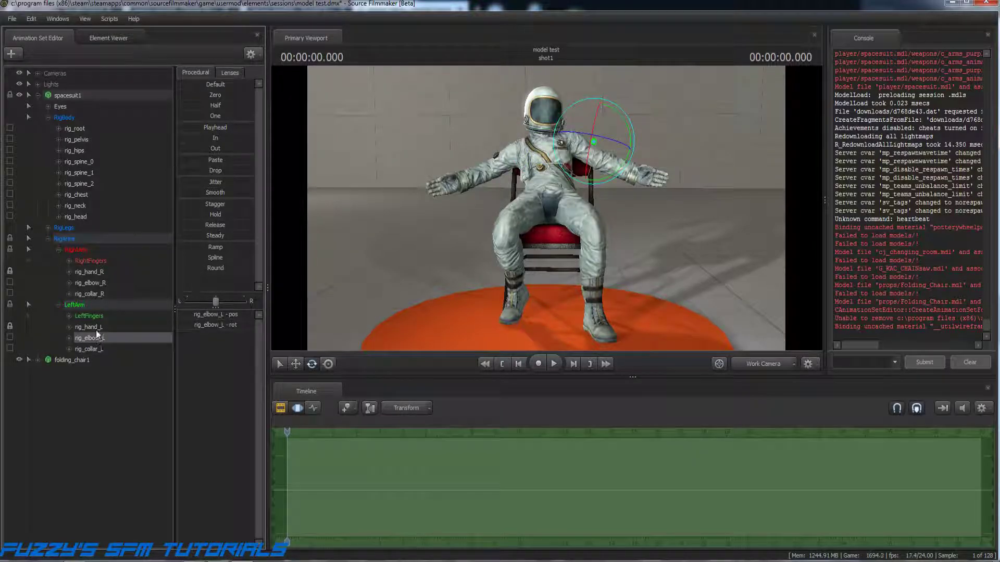
left_click(95, 327)
left_click(300, 367)
left_click(317, 364)
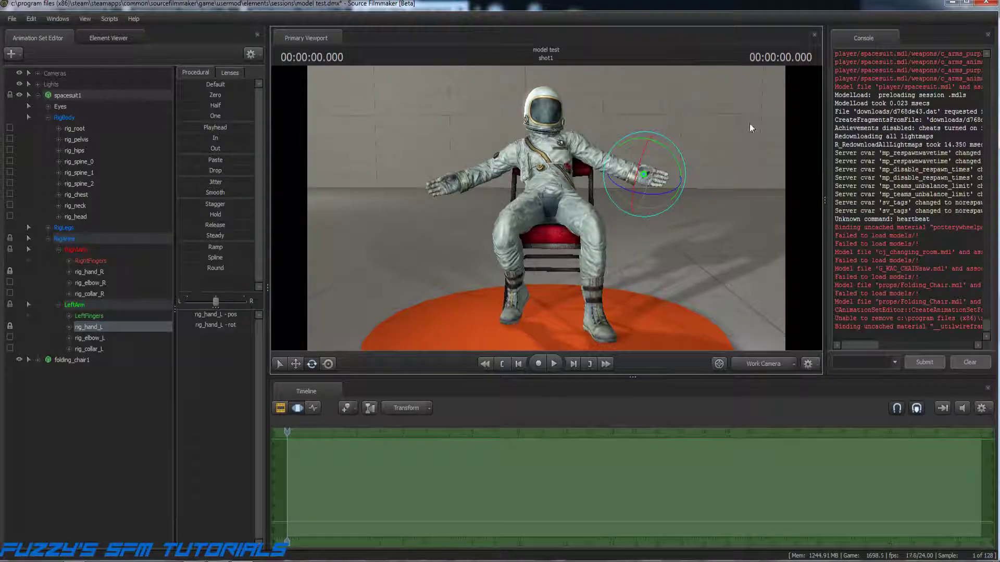
left_click_drag(640, 152, 639, 196)
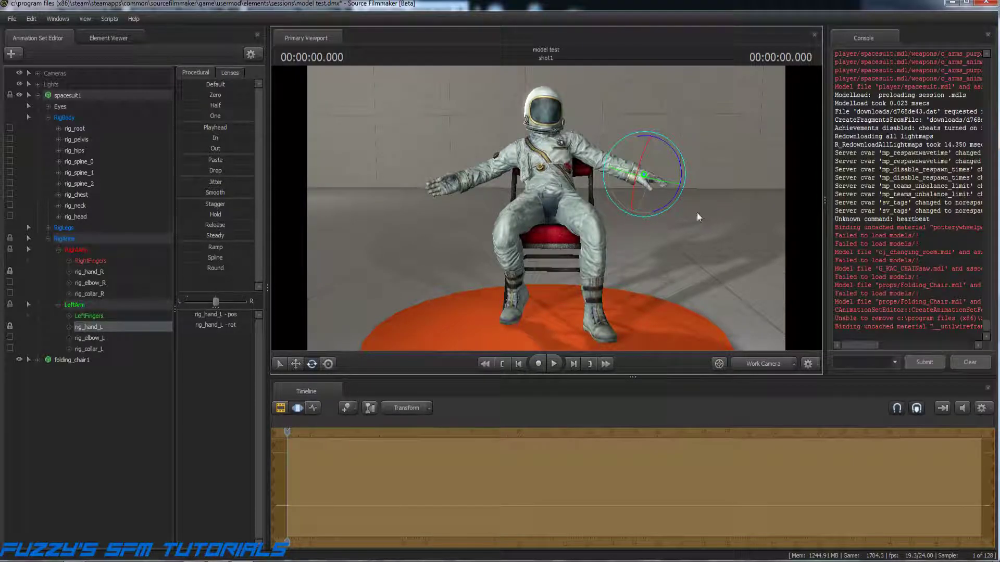
Move rig_hand_L inward and forward so the left arm bends and the hand sits in front of the body.
left_click(295, 364)
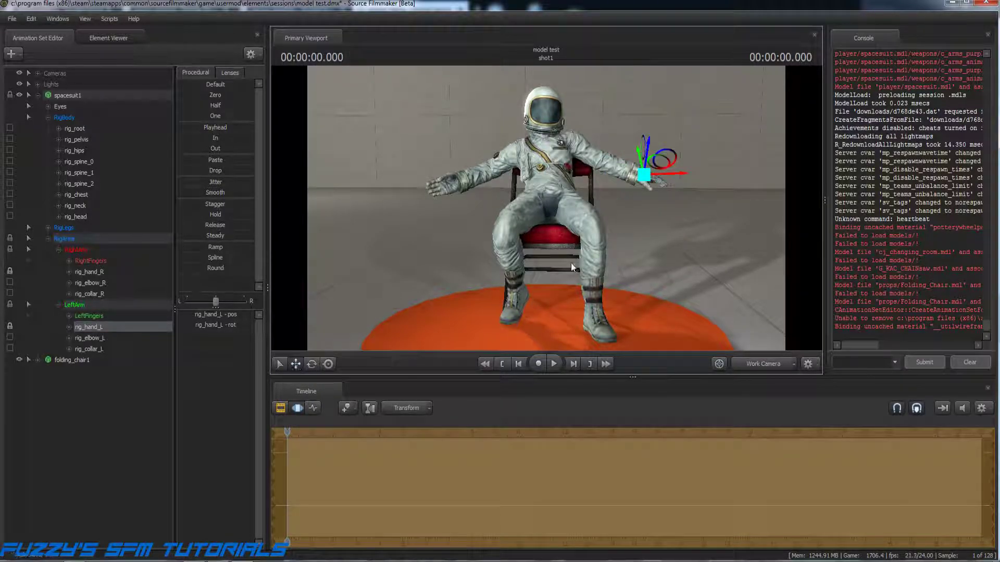
left_click_drag(655, 180, 617, 178)
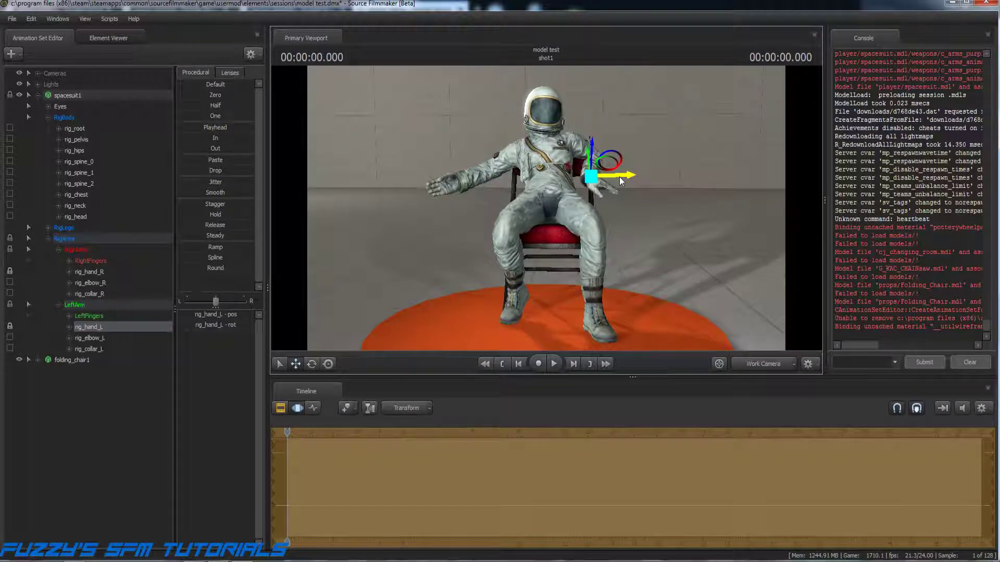
left_click_drag(657, 217, 545, 208)
key("d")
left_click_drag(553, 152, 484, 163)
left_click_drag(484, 159, 588, 161)
Rotate rig_hand_L so the fingers point forward, and shift it outward above the suit's left thigh.
left_click(311, 363)
left_click_drag(499, 161, 422, 143)
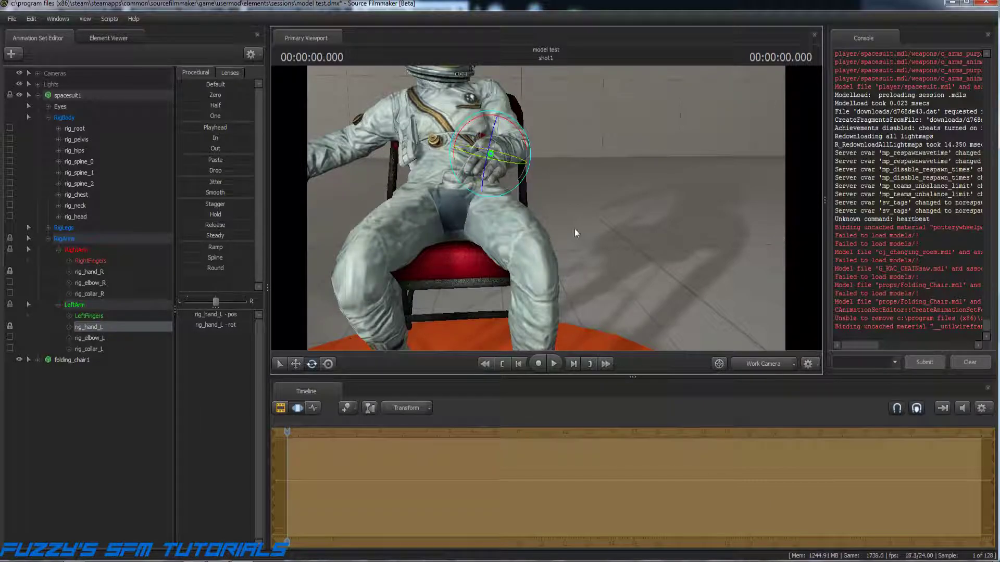
left_click(297, 363)
left_click_drag(512, 157, 552, 172)
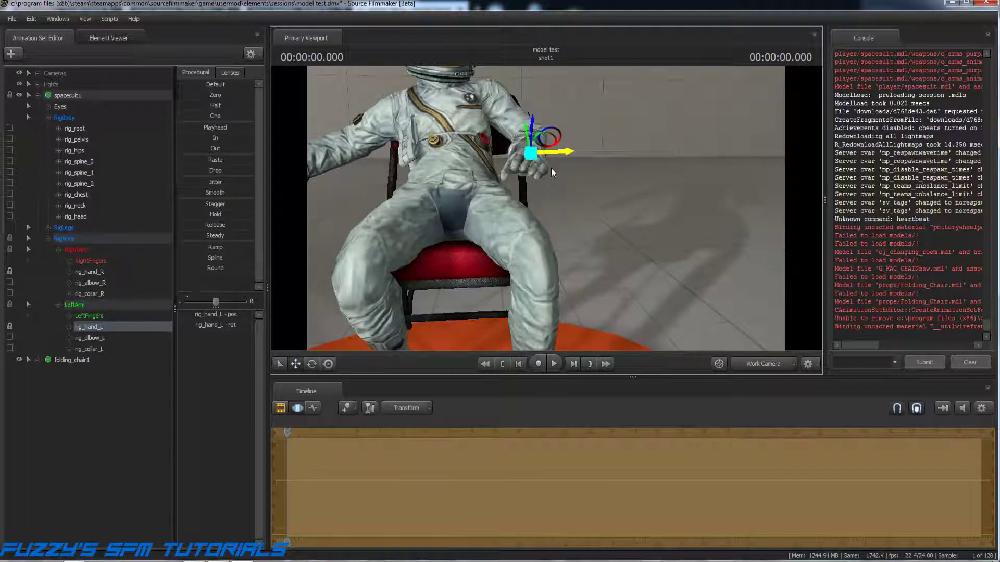
Lower rig_hand_L toward the top of the suit's left thigh.
left_click_drag(531, 133, 525, 158)
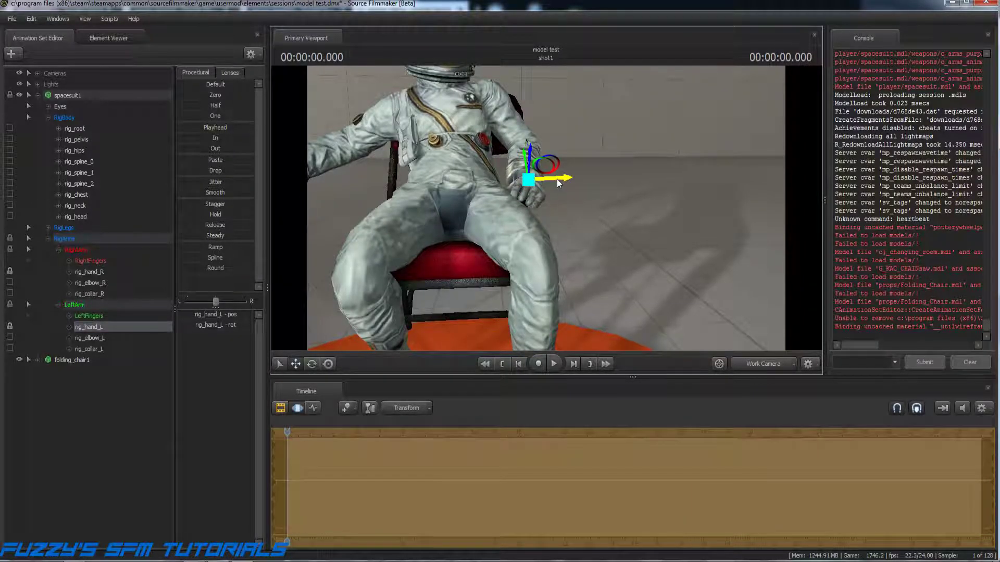
key("d")
left_click_drag(590, 189, 416, 190)
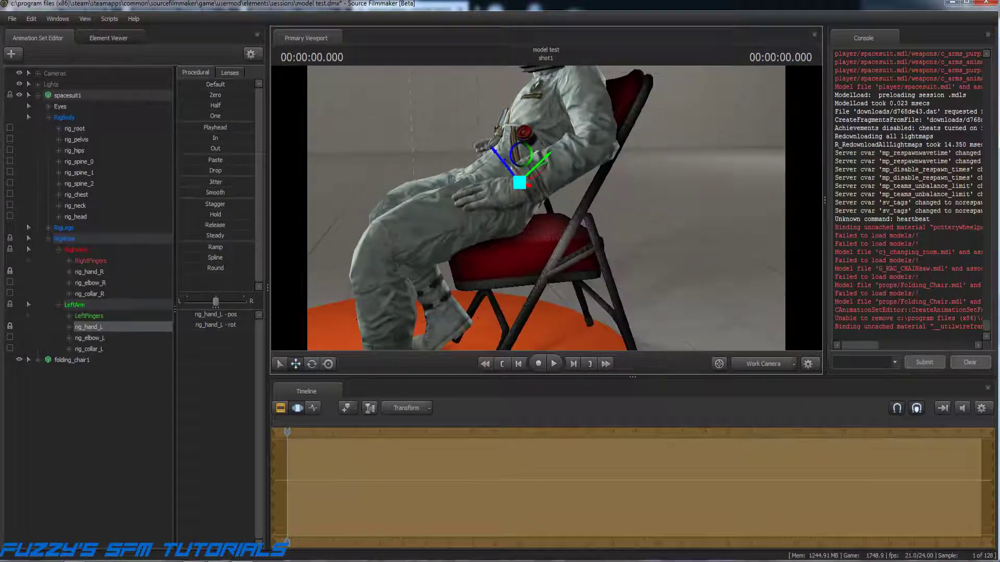
Set the manipulator's rotation mode to Local and adjust rig_hand_L's height so the hand rests on the suit's left thigh.
right_click(520, 185)
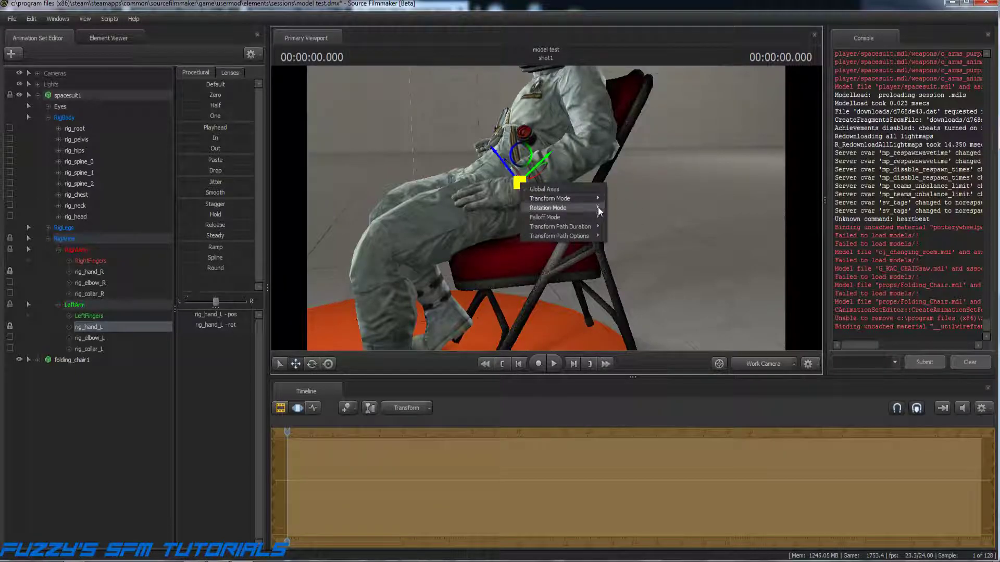
mouse_move(582, 210)
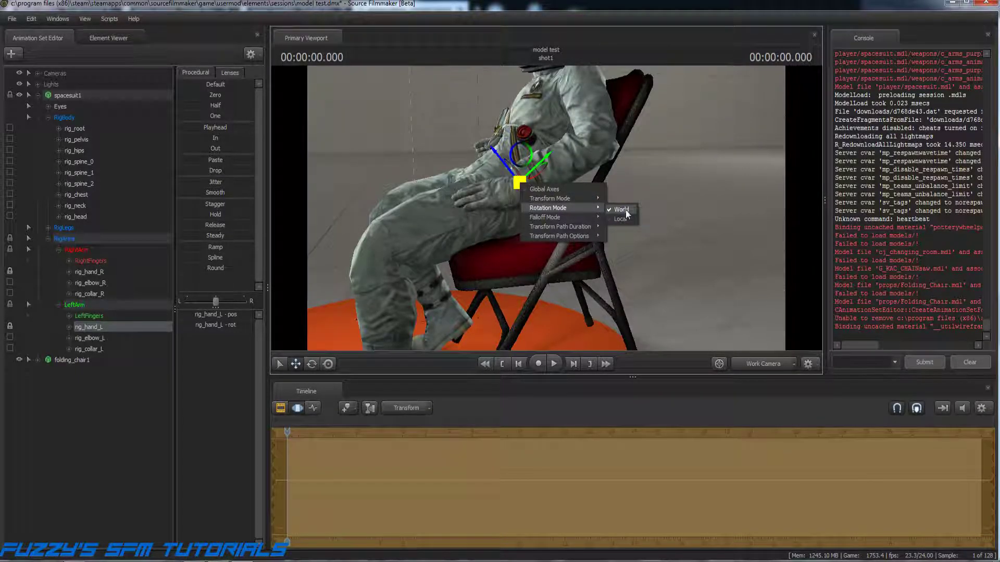
left_click(620, 219)
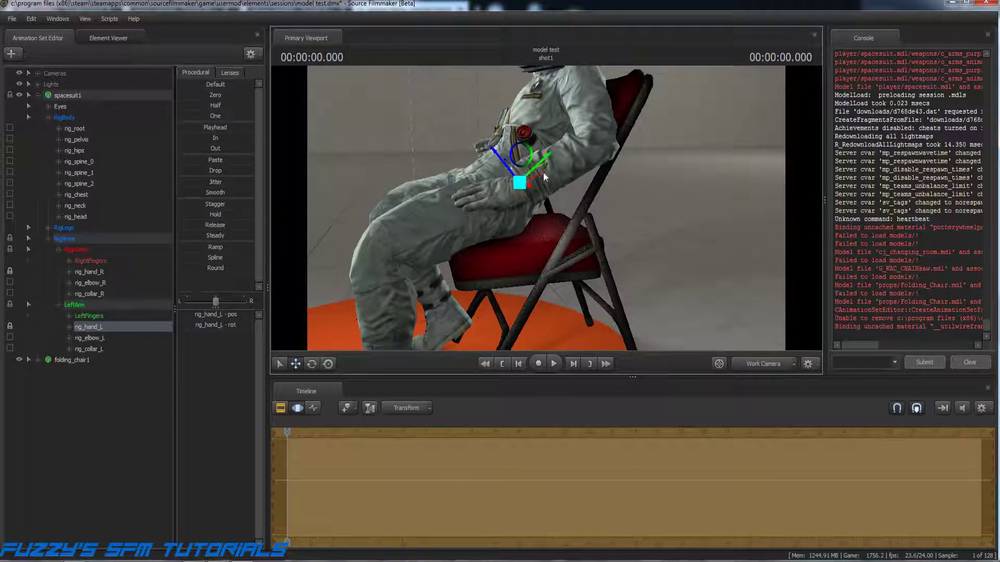
mouse_move(504, 164)
left_mouse_down()
mouse_move(496, 154)
mouse_move(507, 157)
left_mouse_up()
left_click_drag(463, 216, 666, 143, "alt")
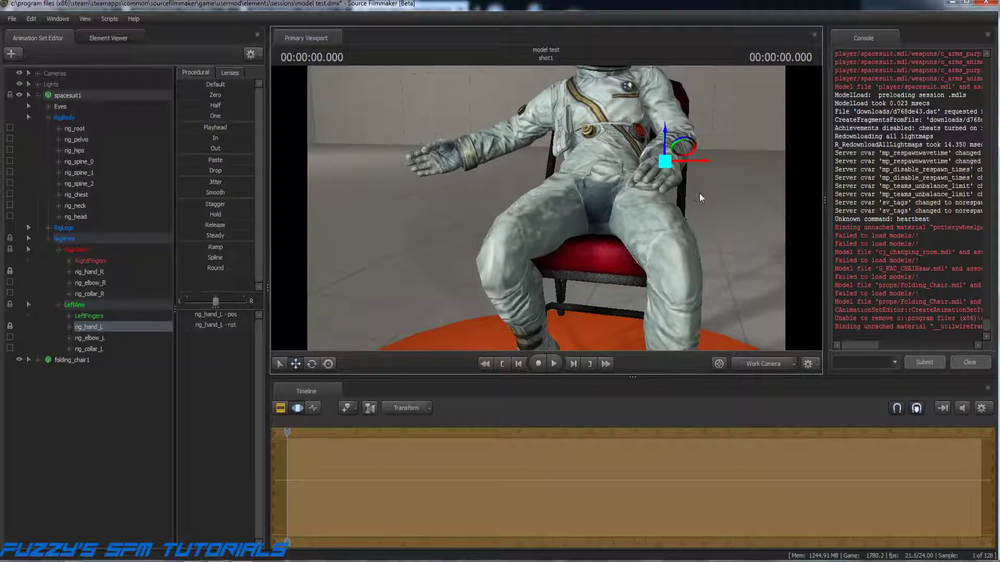
left_click_drag(667, 138, 667, 142)
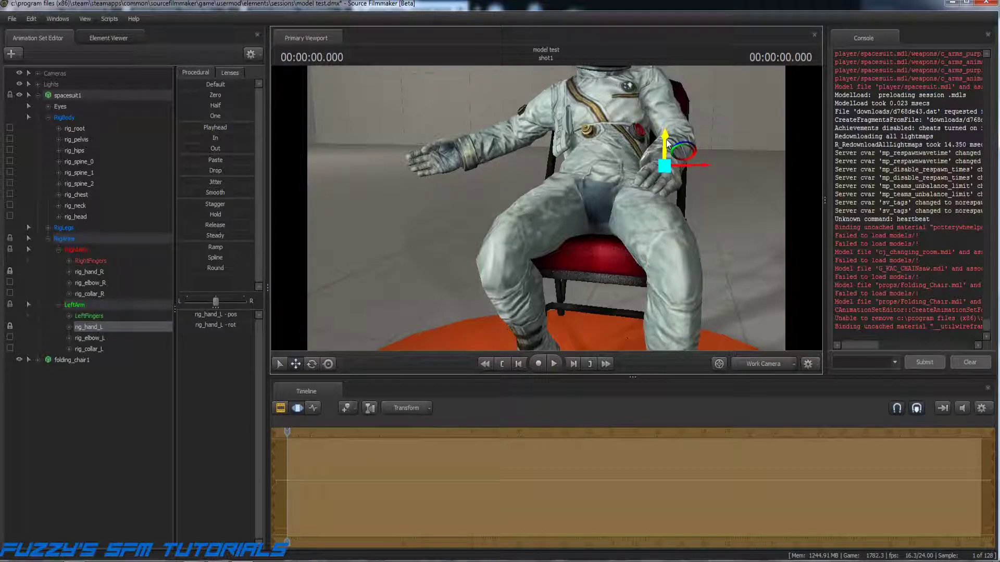
left_click_drag(667, 209, 542, 208)
key("d")
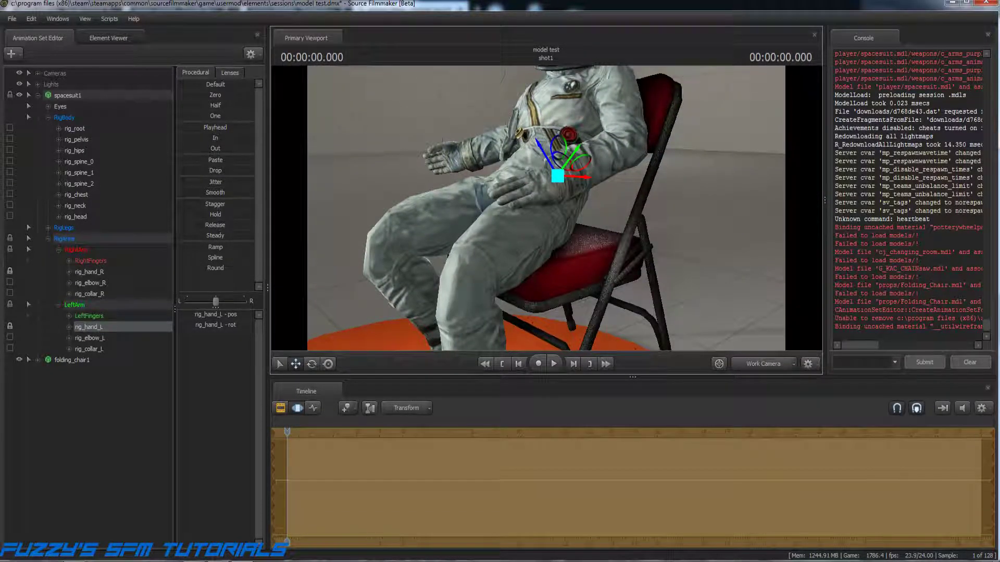
Check the browser's sitting photo, return to Source Filmmaker, and rotate rig_hand_L so the fingers angle inward across the left thigh.
left_click(75, 560)
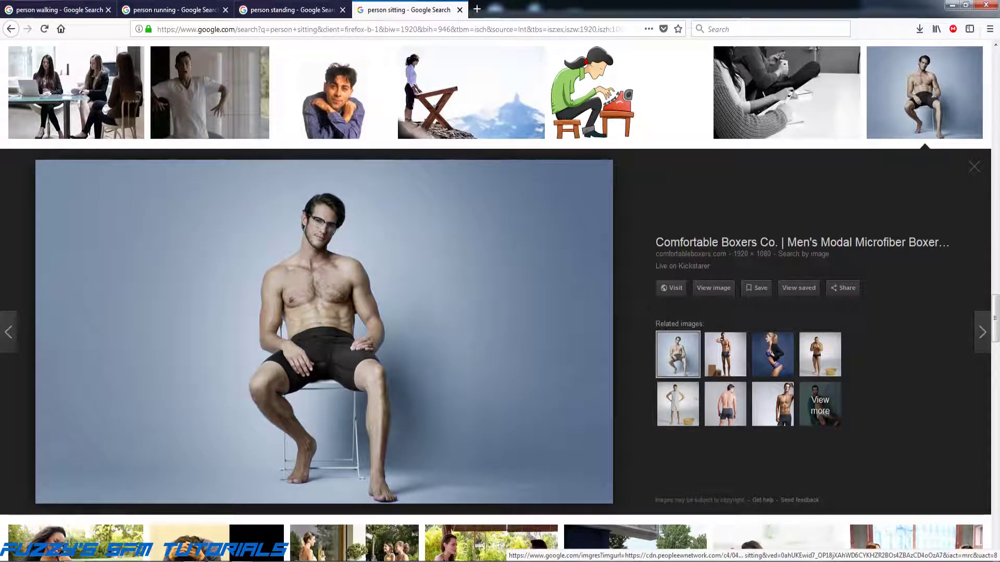
key("alt+Tab")
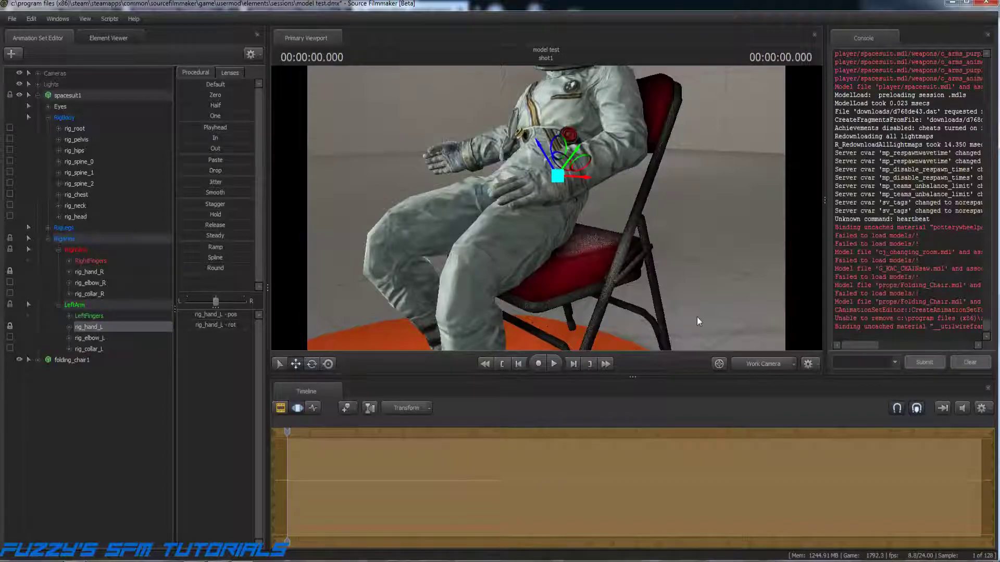
left_click_drag(560, 224, 703, 223)
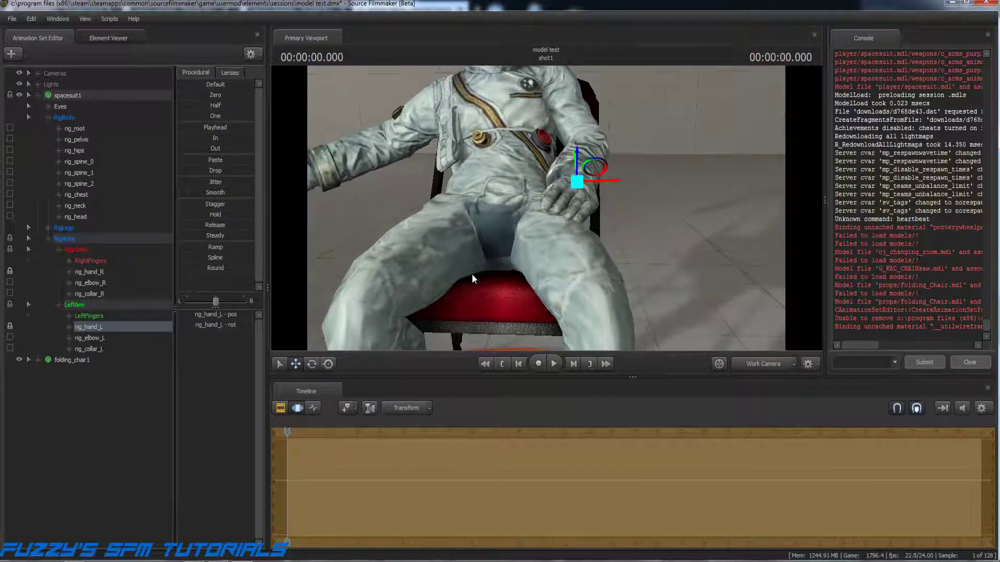
left_click(314, 362)
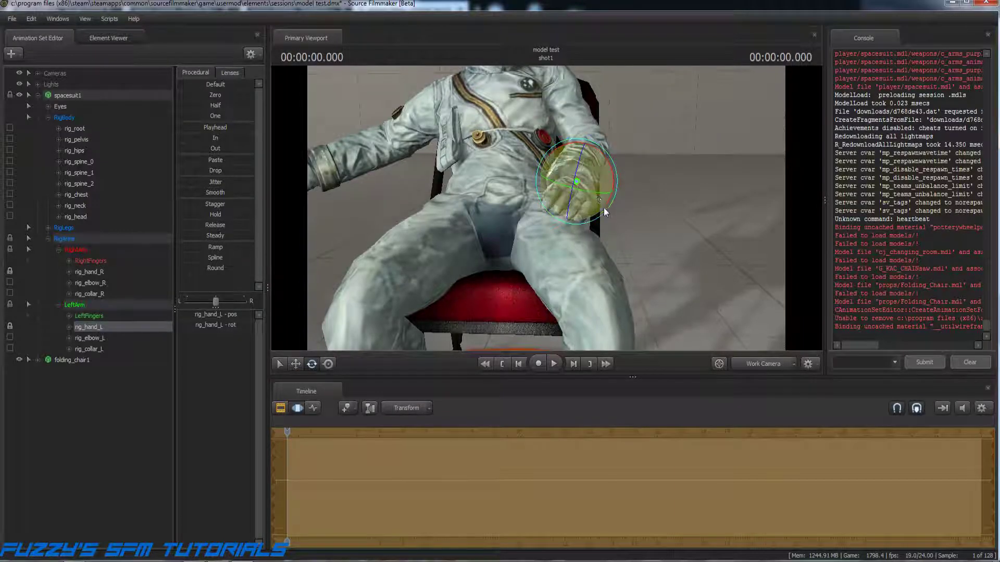
left_click_drag(598, 198, 615, 188)
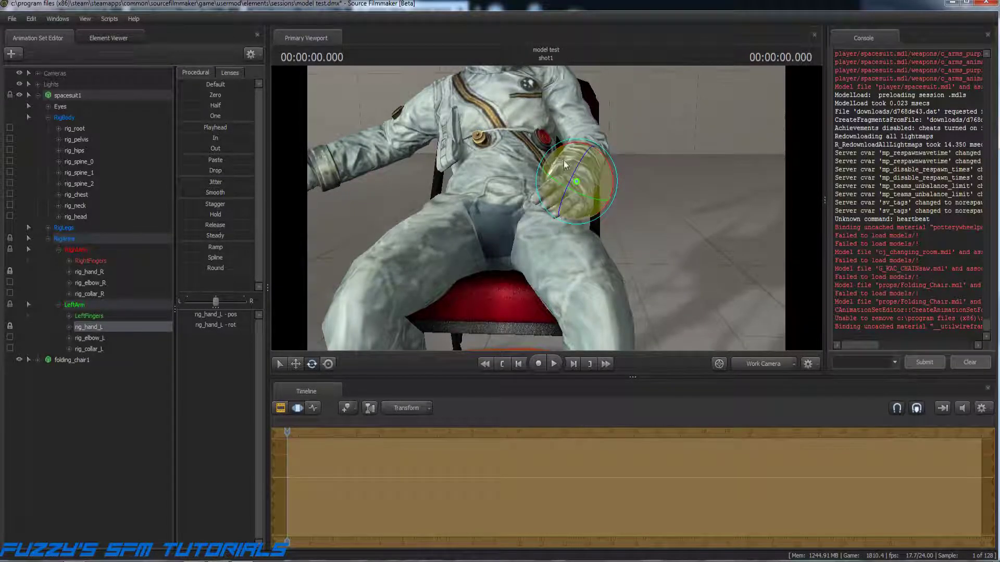
left_click_drag(614, 181, 614, 172)
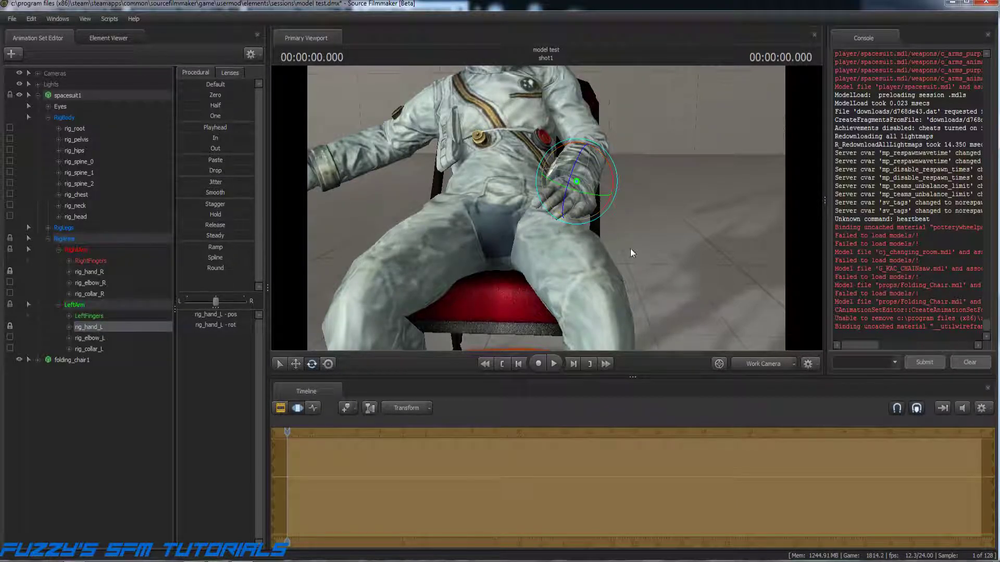
left_click_drag(660, 253, 549, 212)
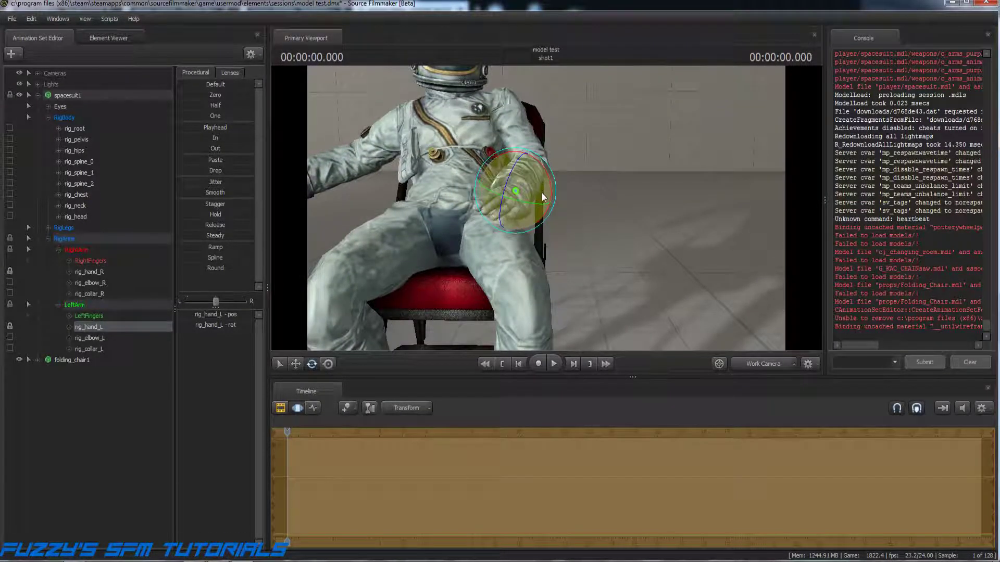
Move rig_elbow_L outward, away from the body, to adjust the bend of the left arm.
left_click(91, 339)
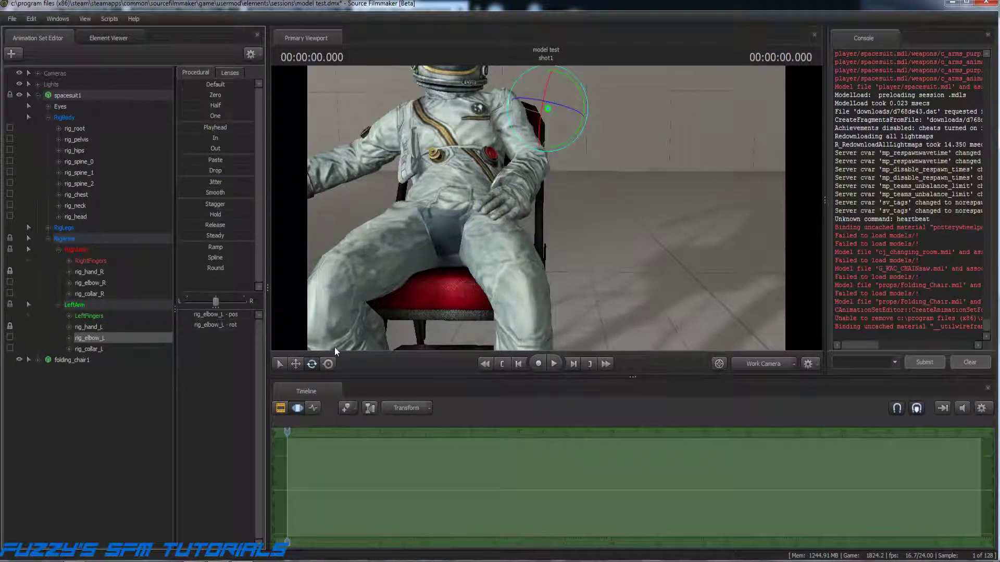
left_click(296, 364)
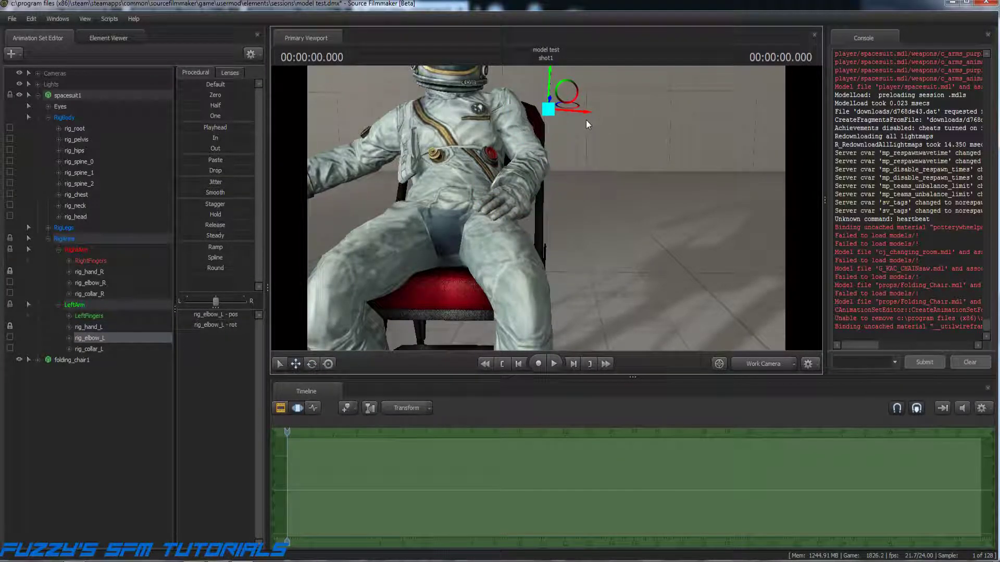
left_click_drag(588, 117, 631, 110)
left_click_drag(612, 238, 583, 232)
key("s")
key("s")
key("s")
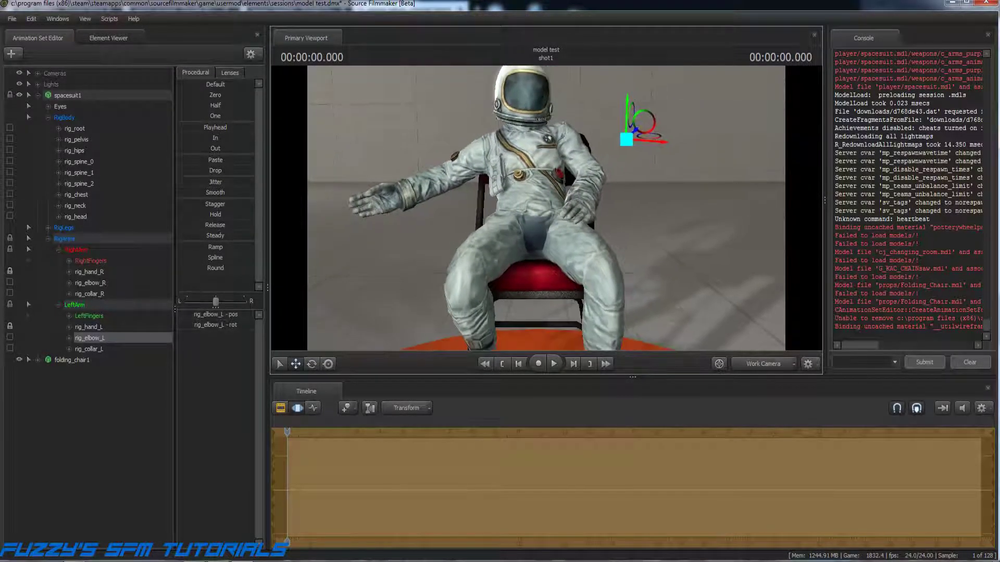
key("s")
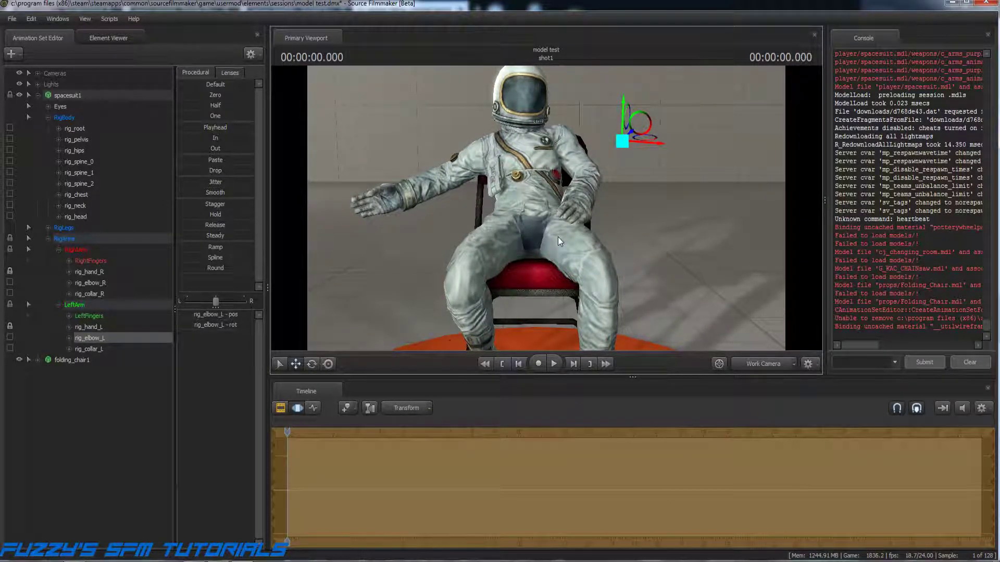
Compare the shoulders with the browser's sitting photo, return to Source Filmmaker, rotate rig_collar_L slightly, and commit the pose.
key("alt+Tab")
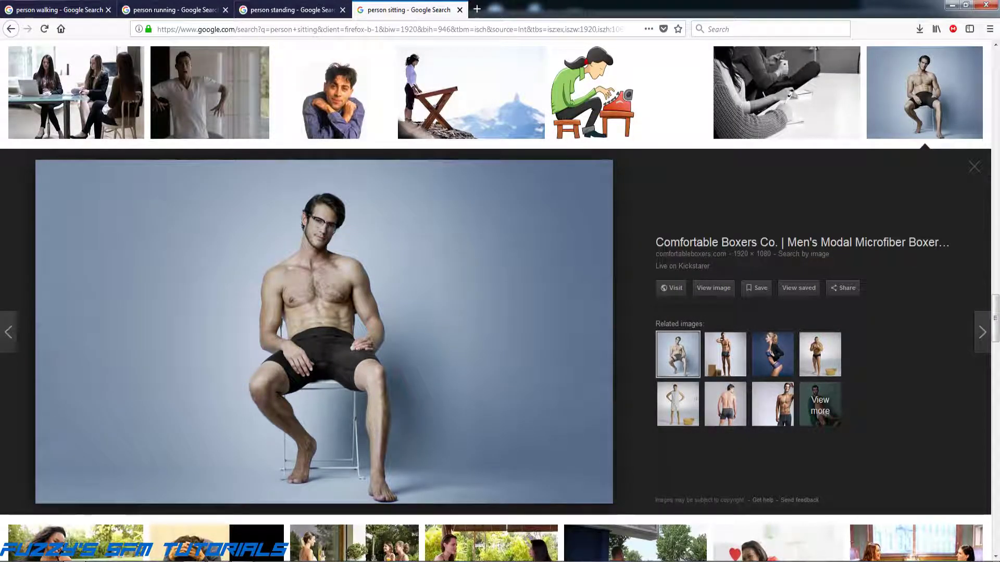
key("alt+Tab")
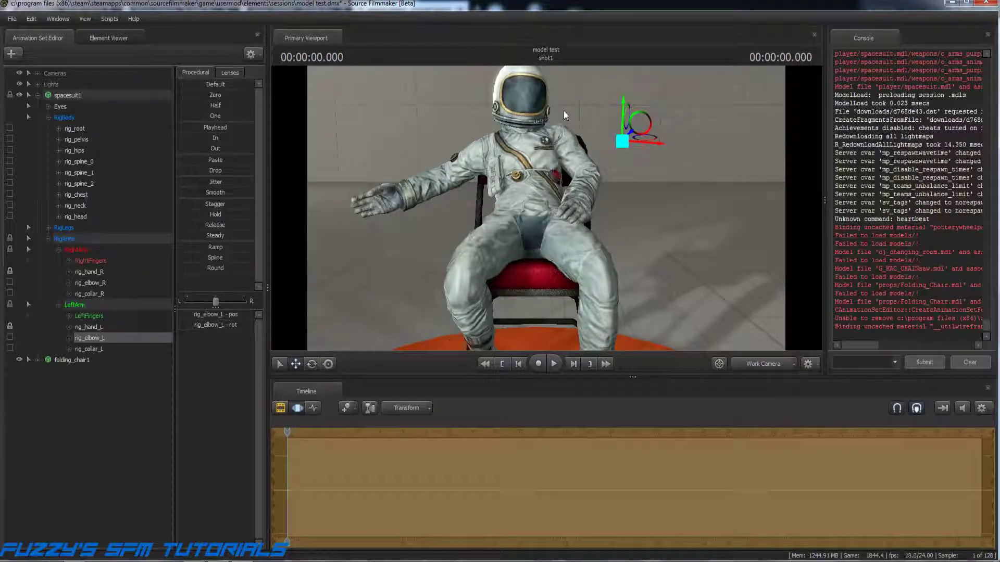
left_click(95, 347)
left_click(312, 364)
left_click_drag(497, 116, 499, 119)
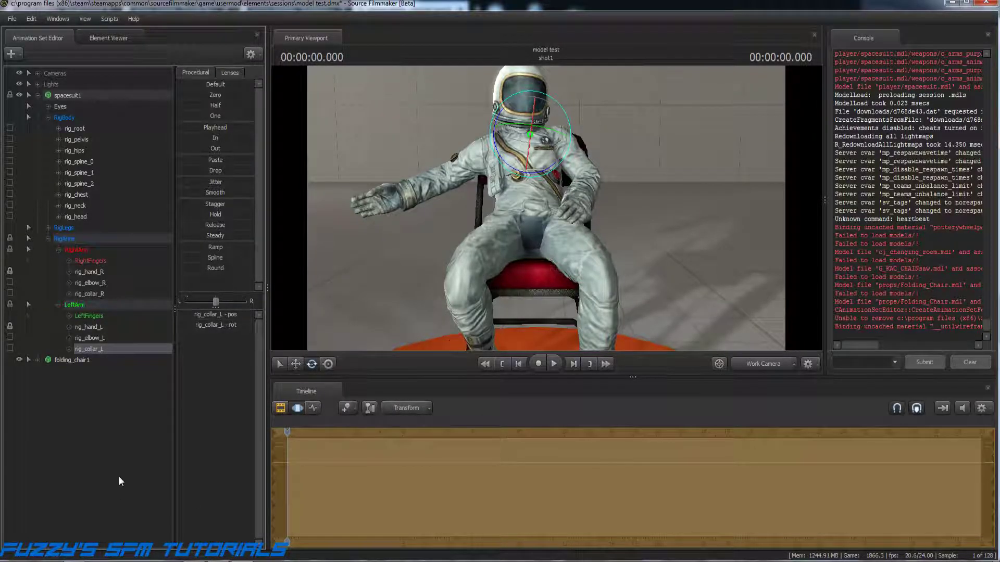
key("Return")
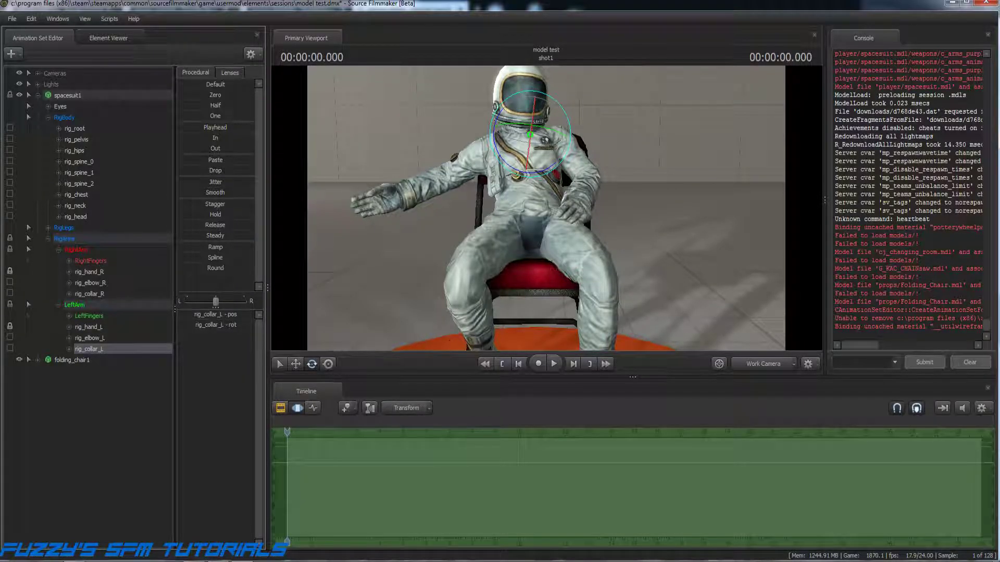
Collapse the LeftArm group and rotate rig_hand_R so the palm faces down.
key("alt+Tab")
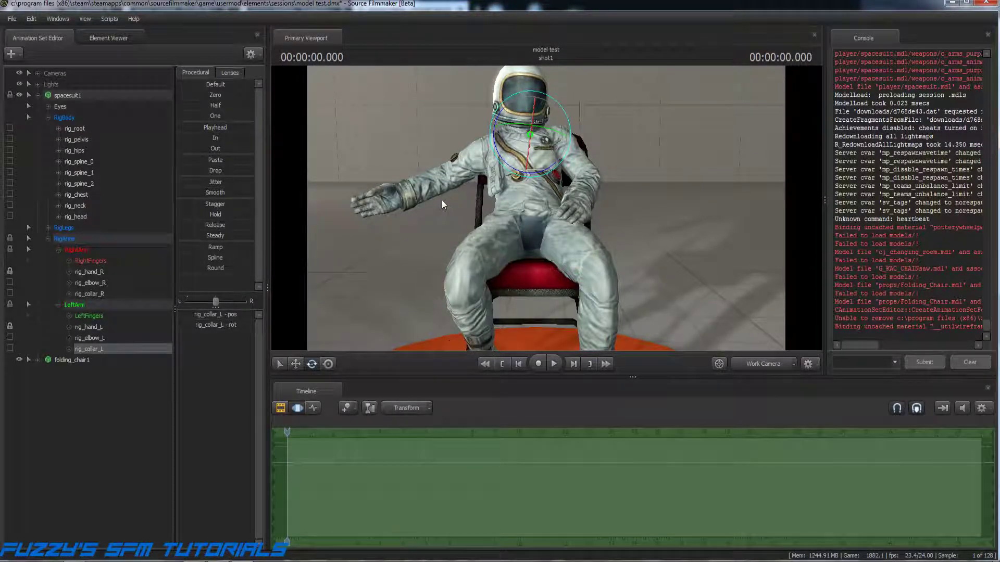
left_click(58, 305)
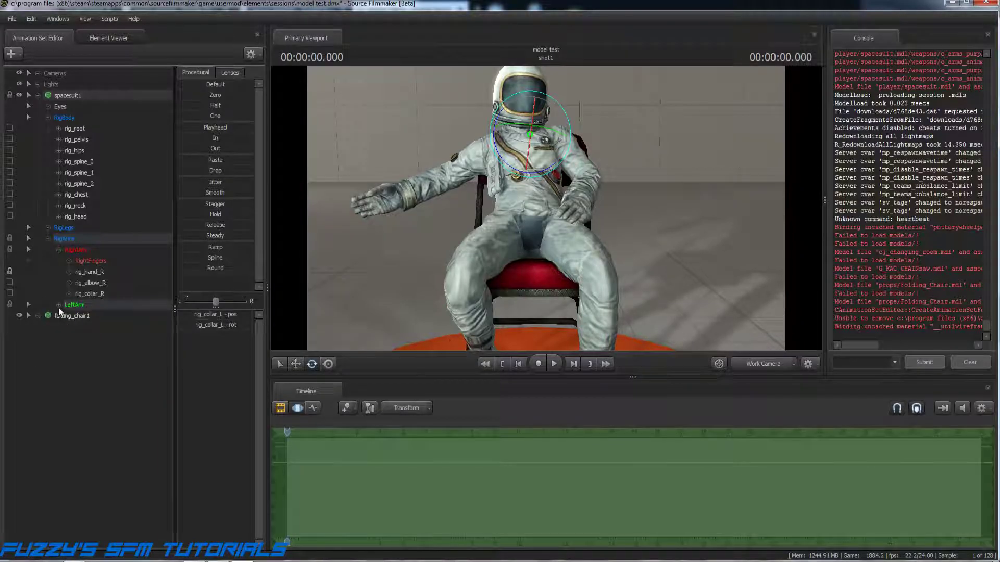
left_click(94, 271)
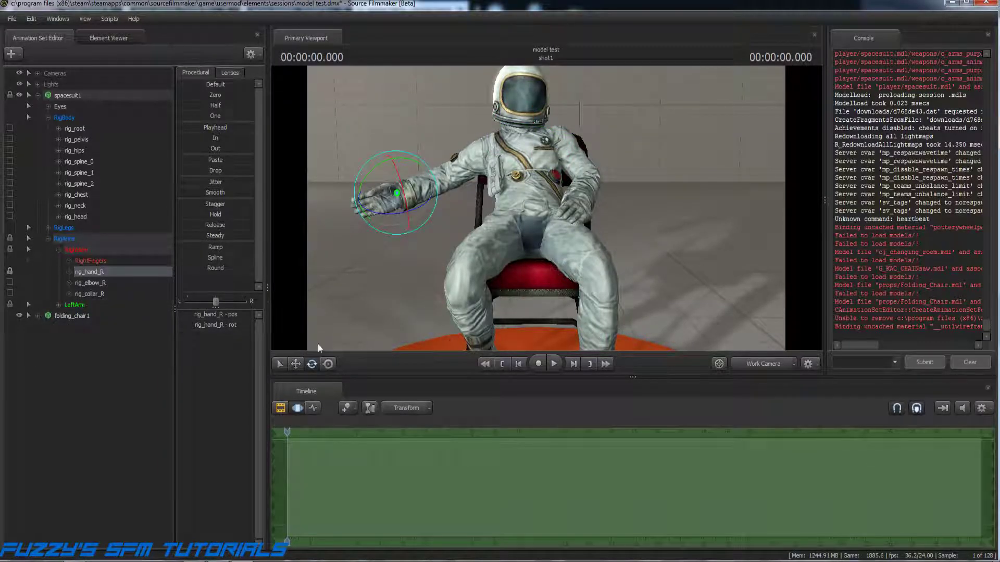
left_click(298, 363)
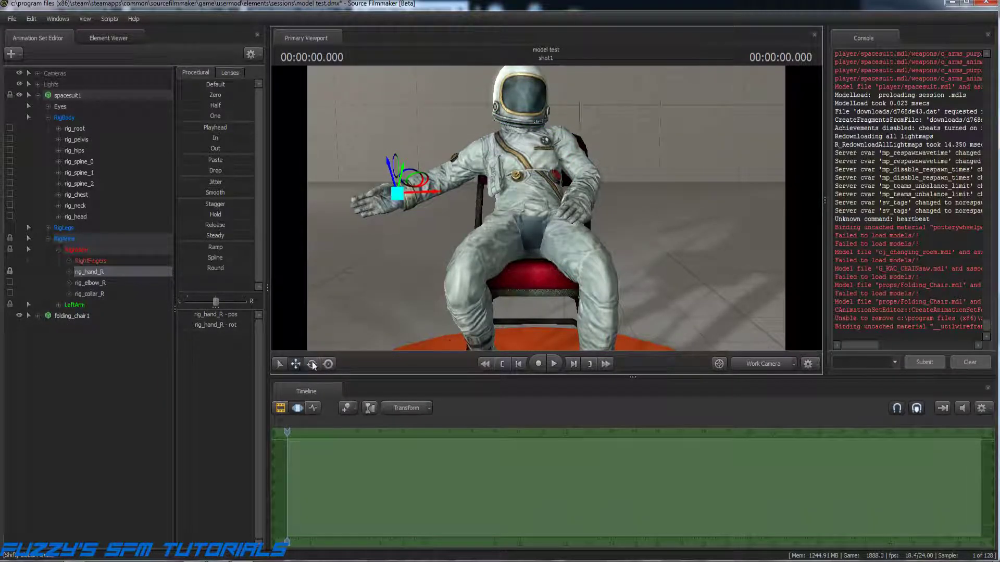
left_click(312, 363)
left_click_drag(380, 181, 407, 225)
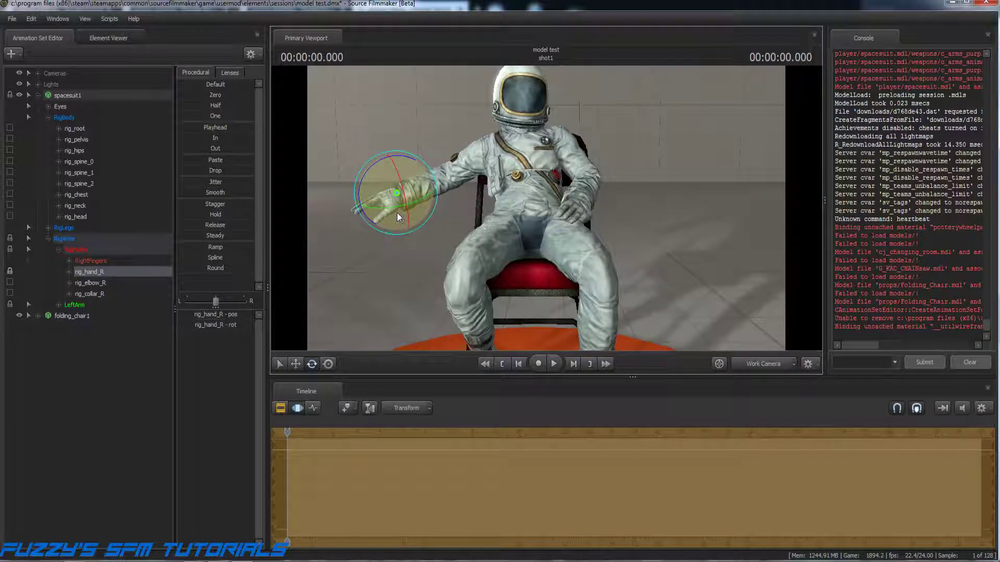
left_click_drag(395, 211, 417, 207)
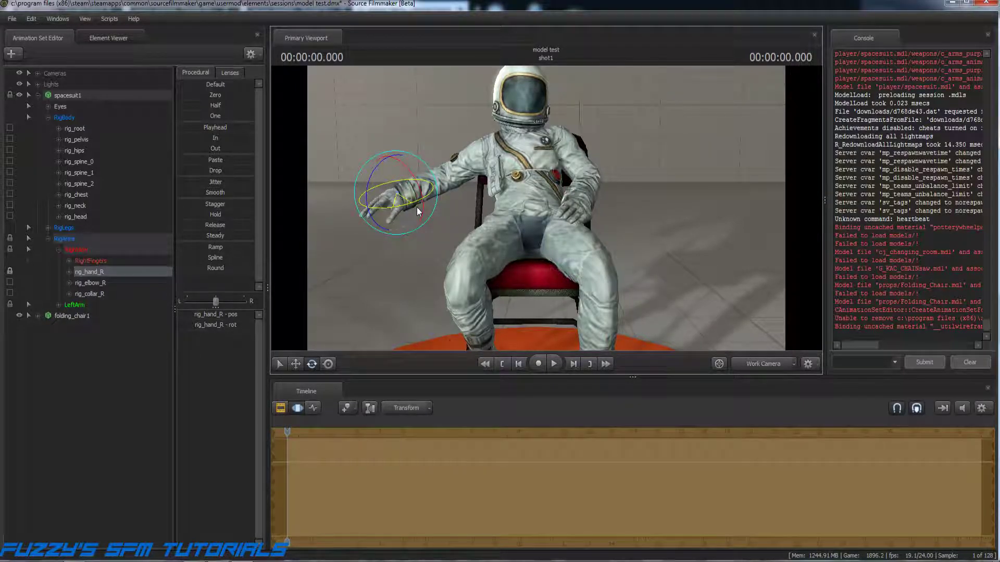
Move rig_hand_R in beside the torso above the right thigh and rotate it so the fingers point forward and down.
left_click(296, 364)
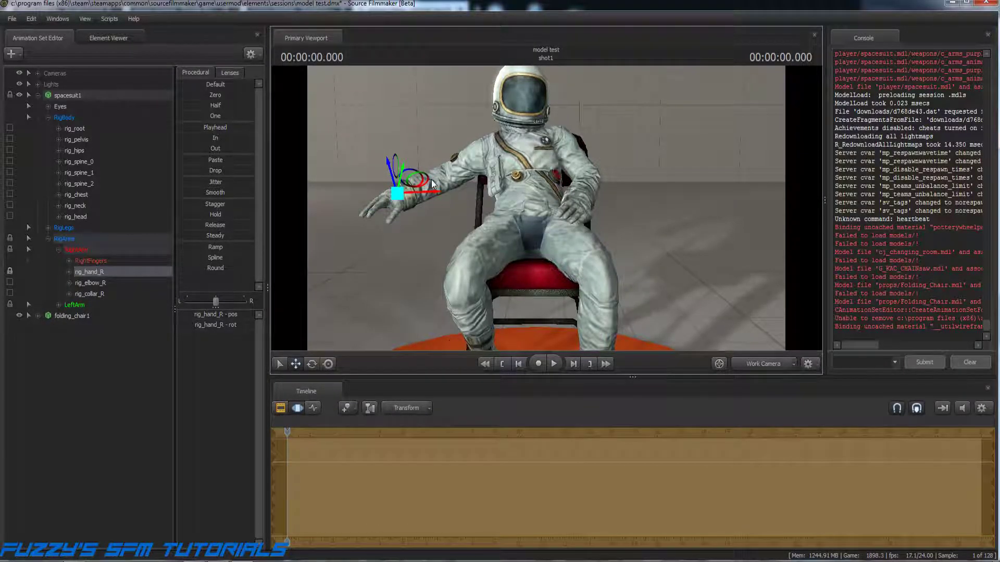
left_click_drag(429, 196, 512, 207)
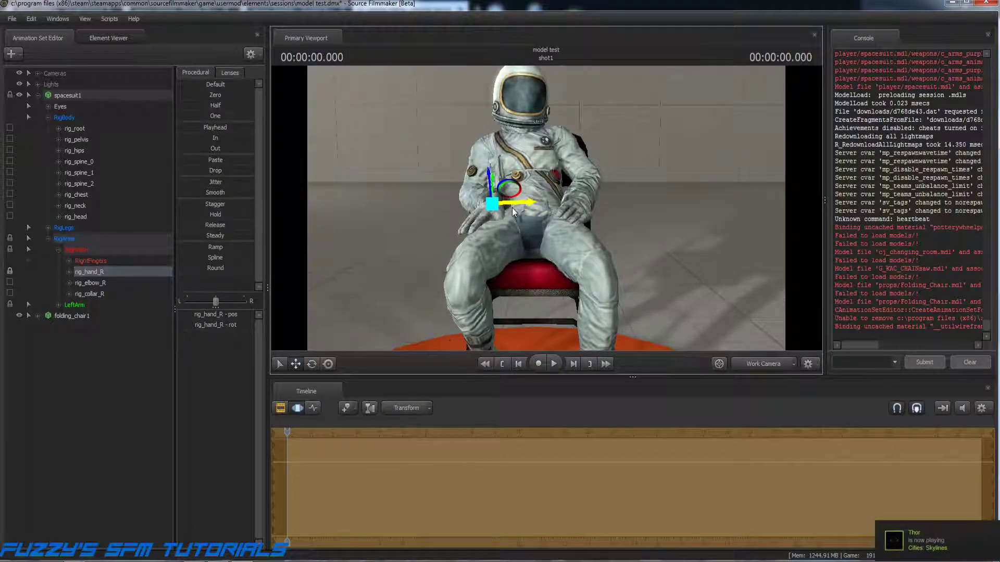
left_click(311, 364)
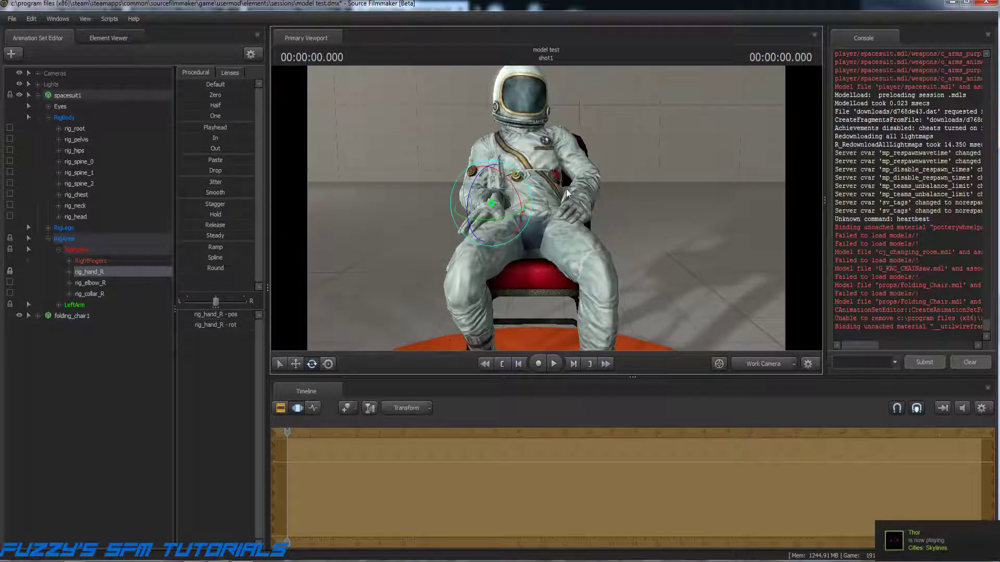
left_click_drag(494, 224, 564, 215)
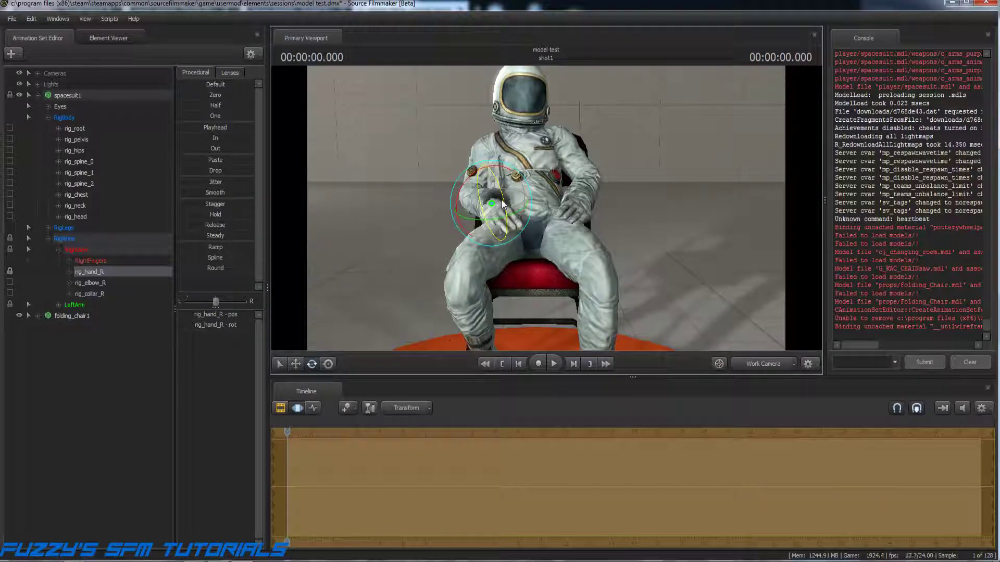
left_click_drag(503, 204, 503, 215)
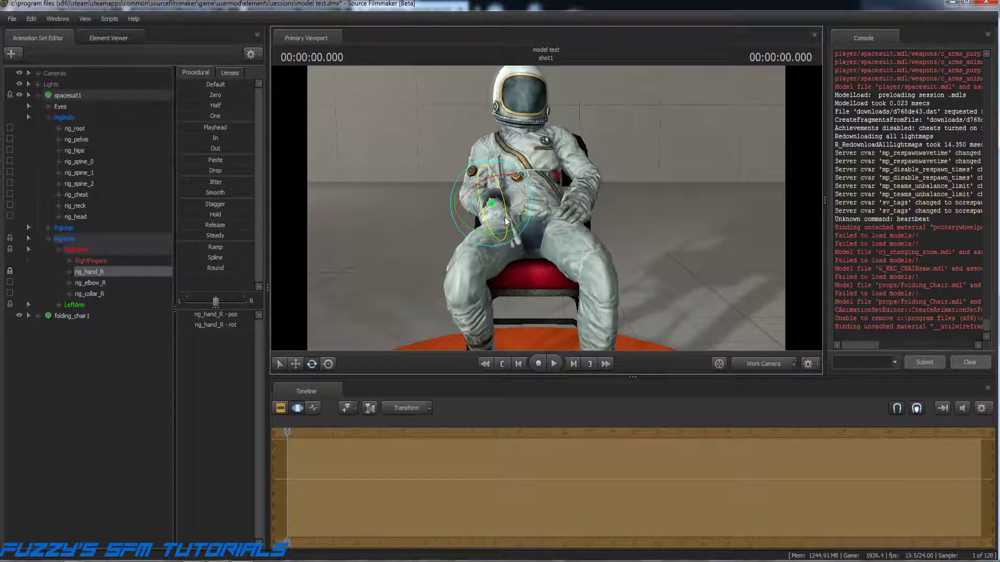
left_click_drag(467, 197, 472, 196)
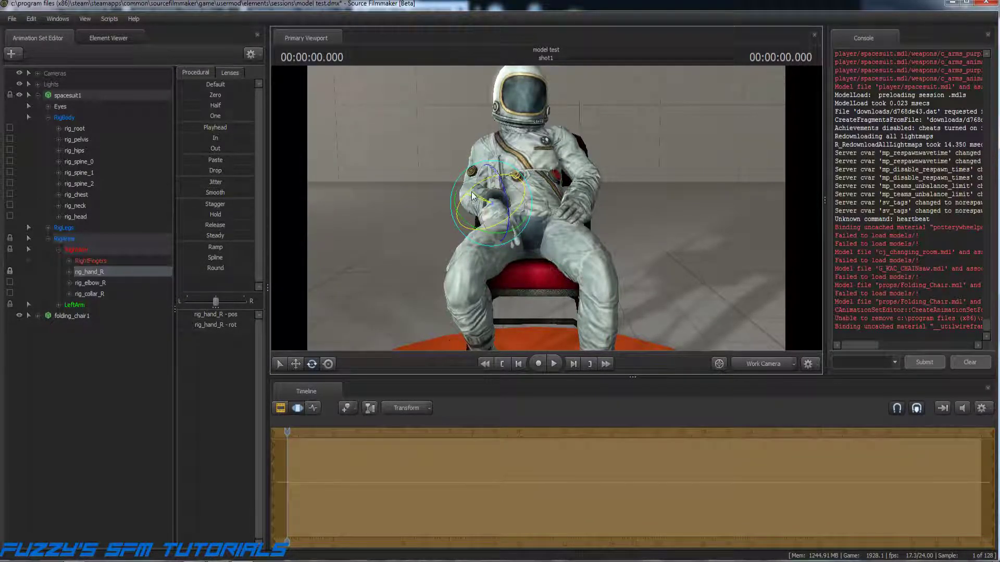
Move rig_hand_R forward along the right thigh so the hand rests on top of the leg.
left_click(295, 364)
left_click_drag(424, 242, 550, 209)
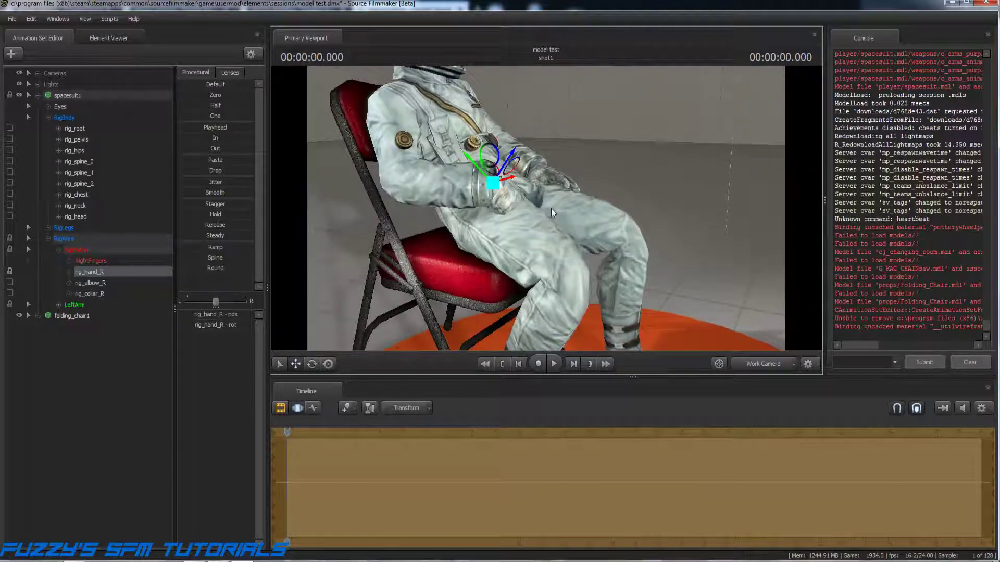
left_click_drag(477, 170, 508, 163)
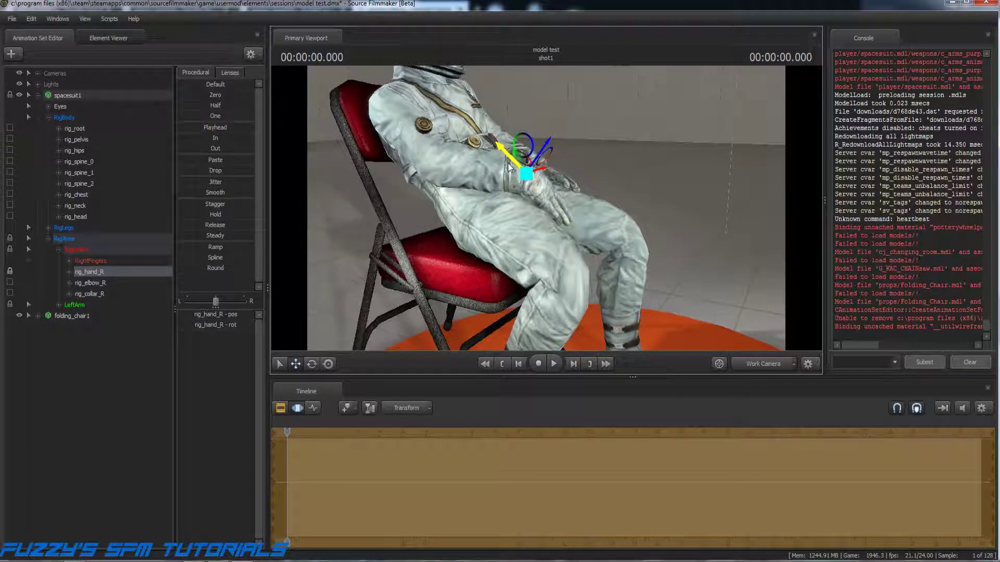
left_click_drag(604, 225, 519, 192)
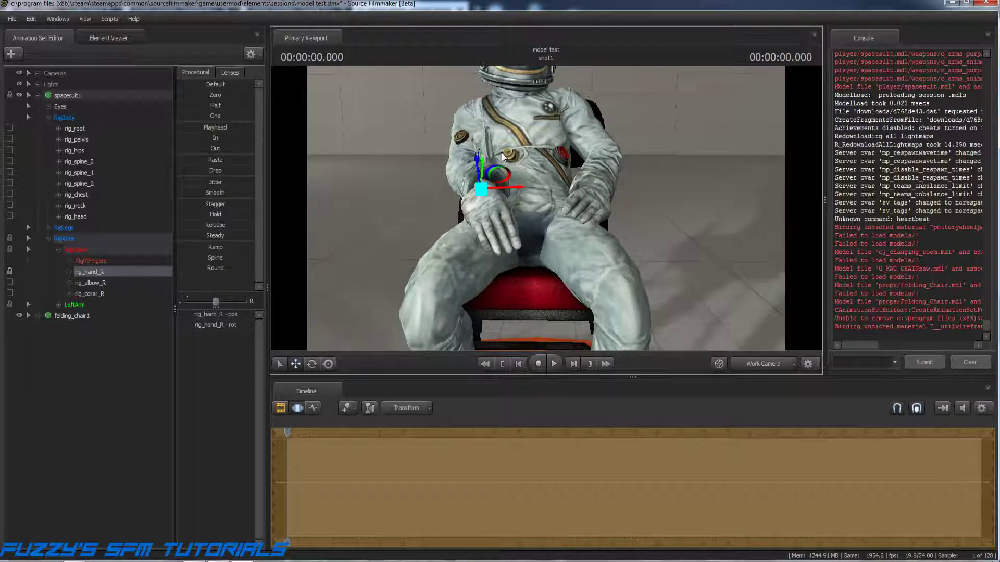
Rotate rig_collar_R to shift the right shoulder and upper arm slightly outward.
left_click(90, 282)
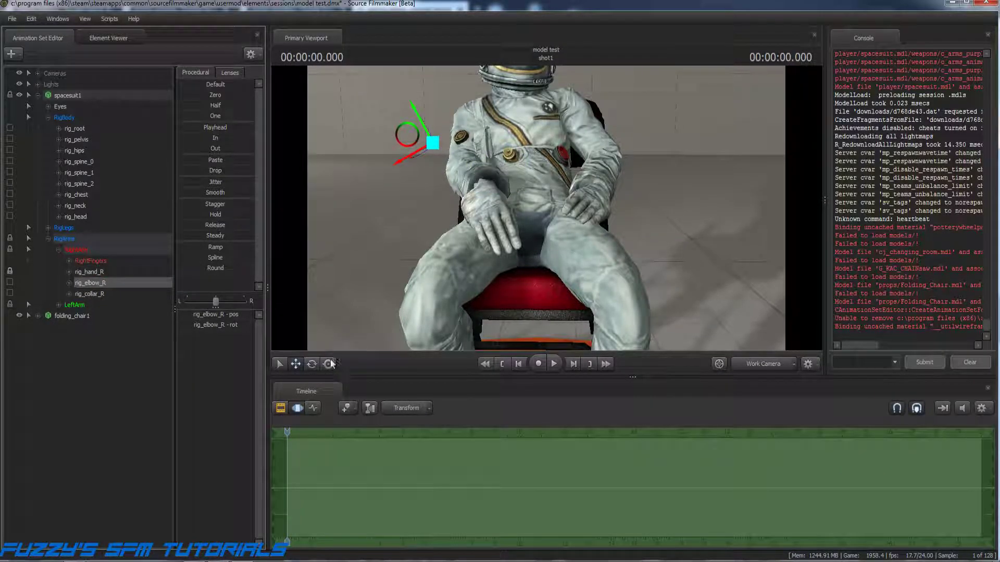
left_click(94, 295)
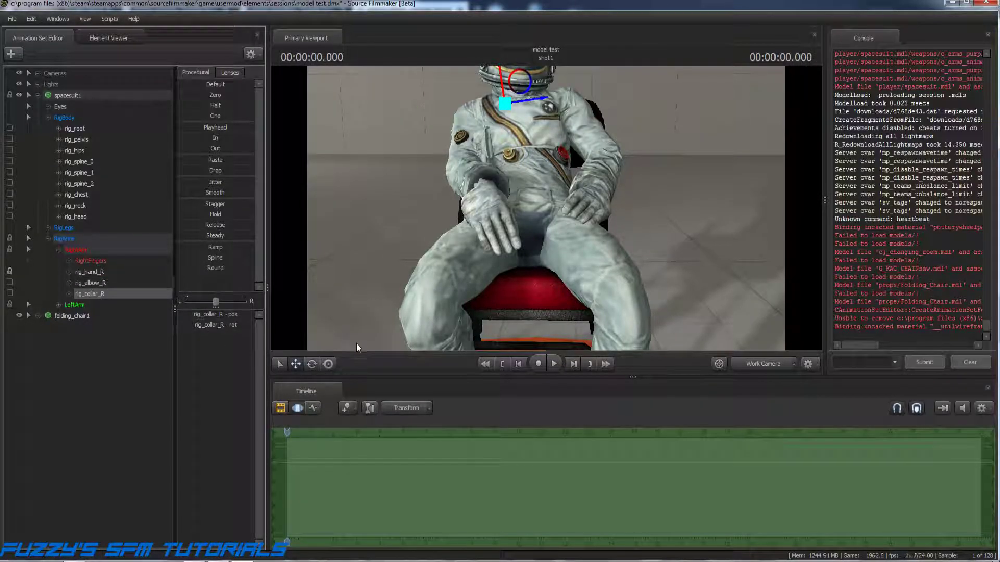
left_click(312, 364)
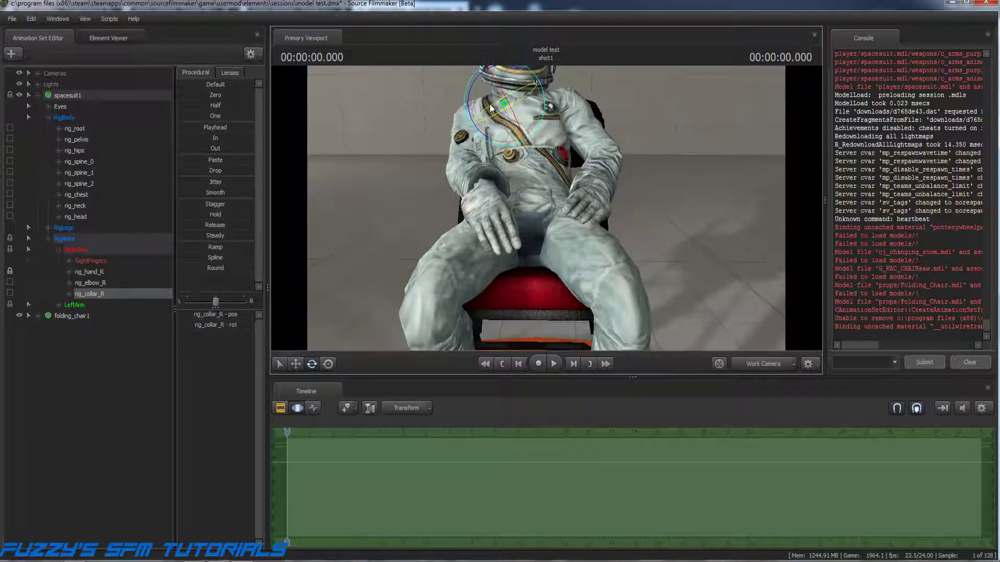
left_click_drag(490, 108, 523, 109)
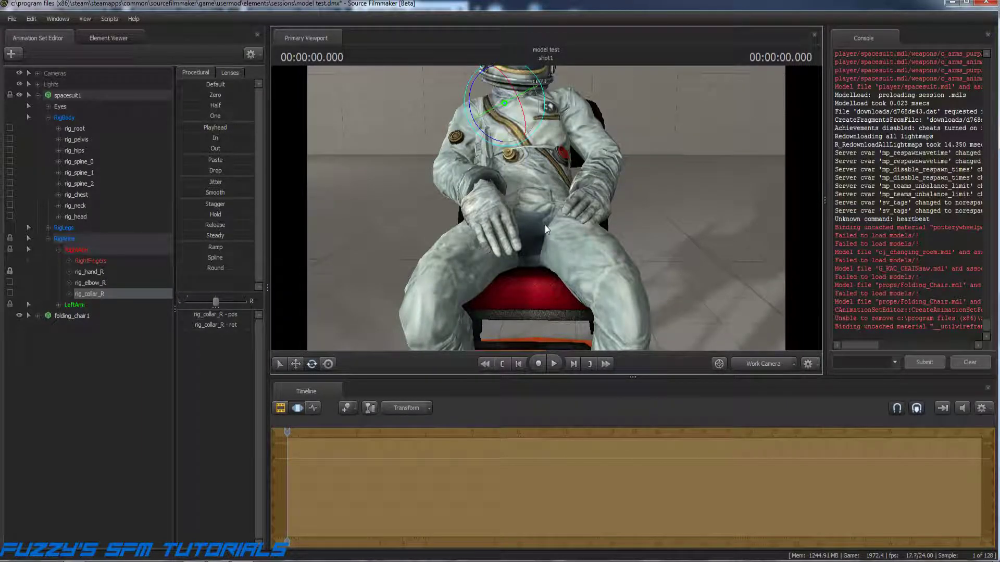
Fine-tune the rotation and position of rig_hand_R so it lies lower against the inner right thigh.
left_click(93, 272)
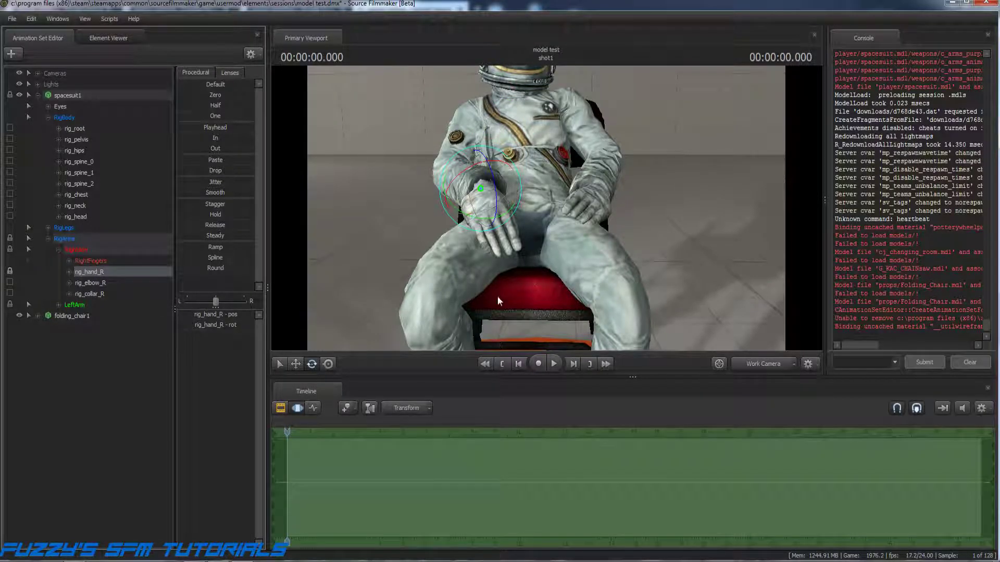
left_click_drag(453, 188, 458, 184)
left_click(295, 363)
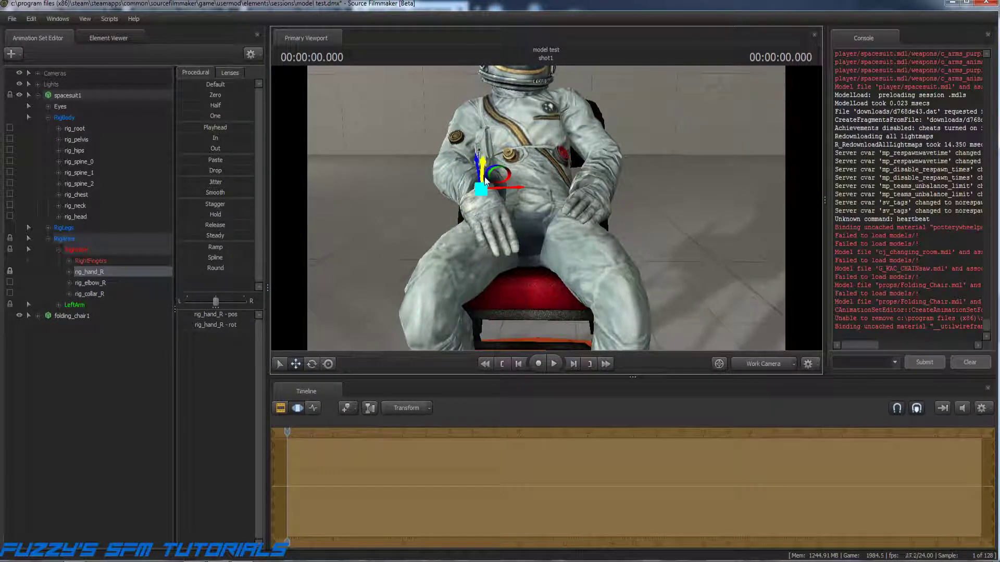
left_click_drag(501, 193, 482, 166)
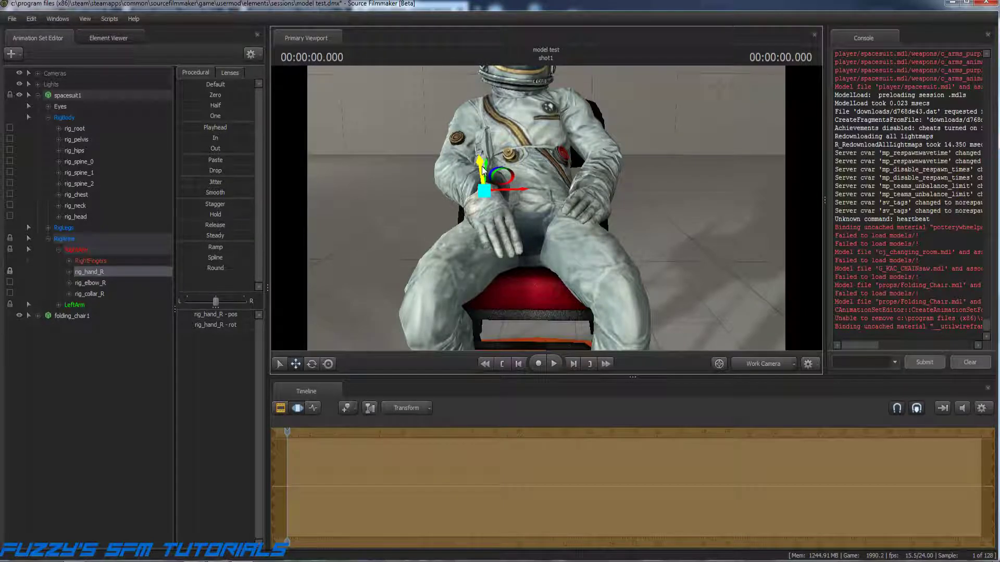
left_click(314, 361)
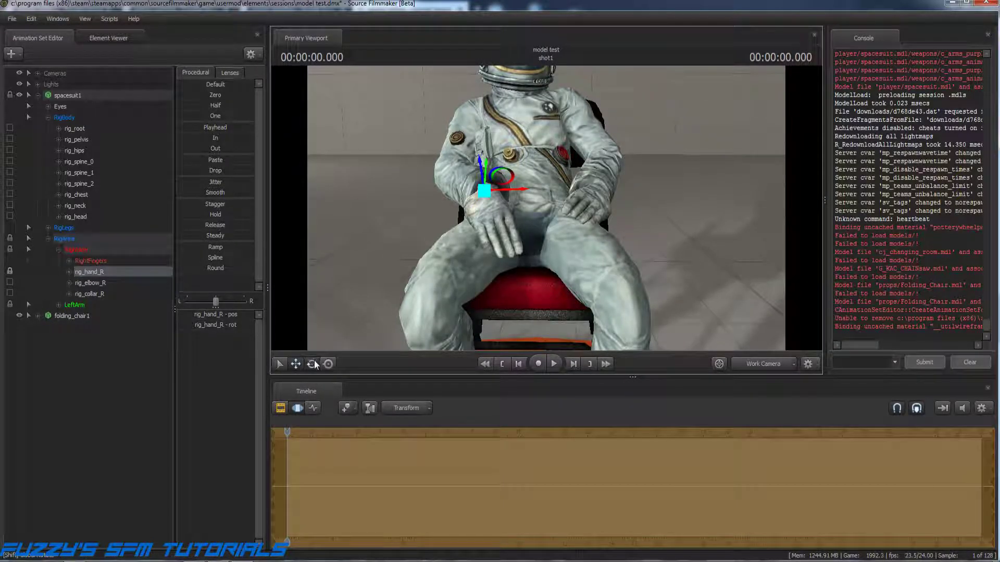
left_click_drag(453, 182, 509, 200)
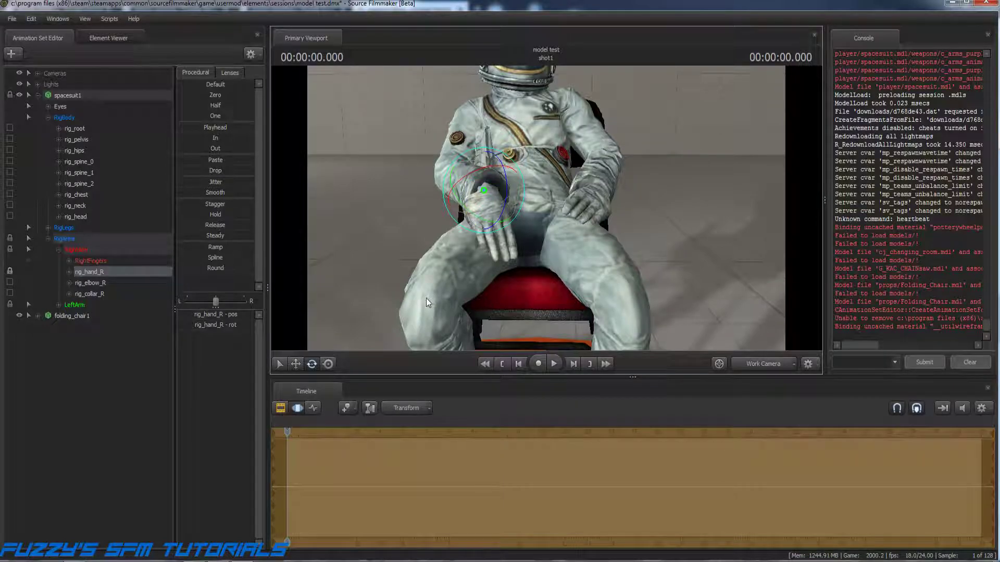
key("w")
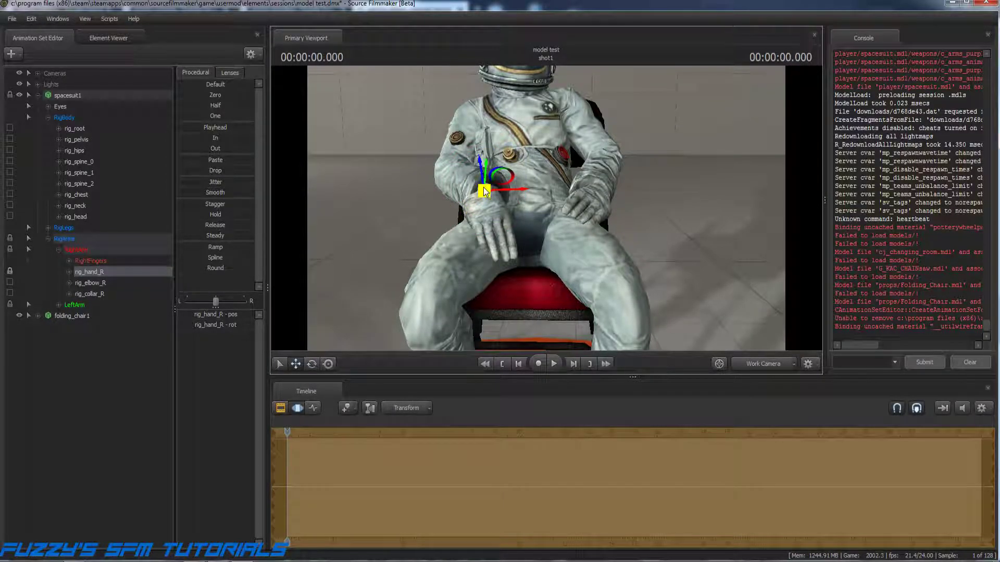
left_click_drag(485, 176, 518, 197)
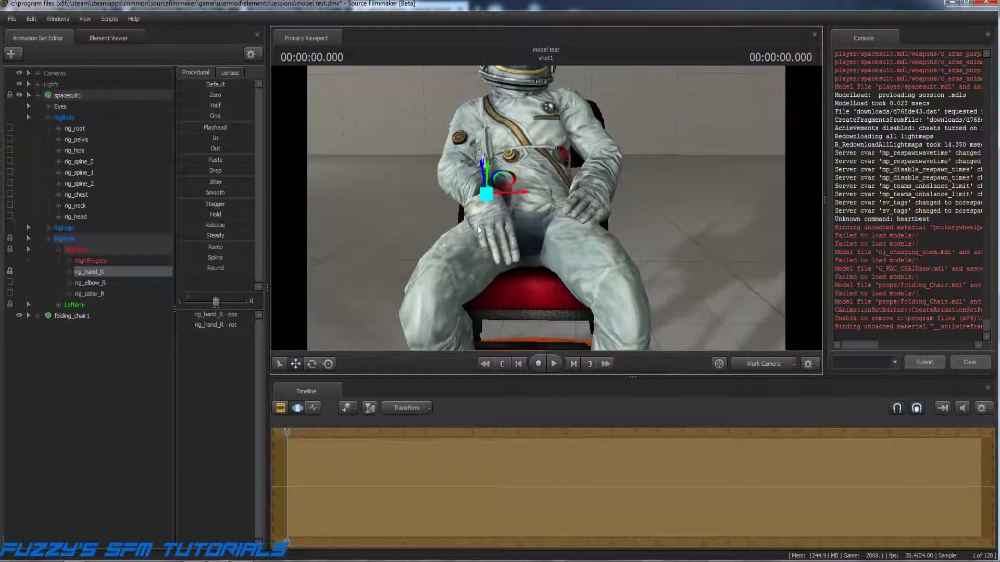
Move rig_elbow_R slightly down and toward the body to adjust the bend of the right arm.
left_click(96, 292)
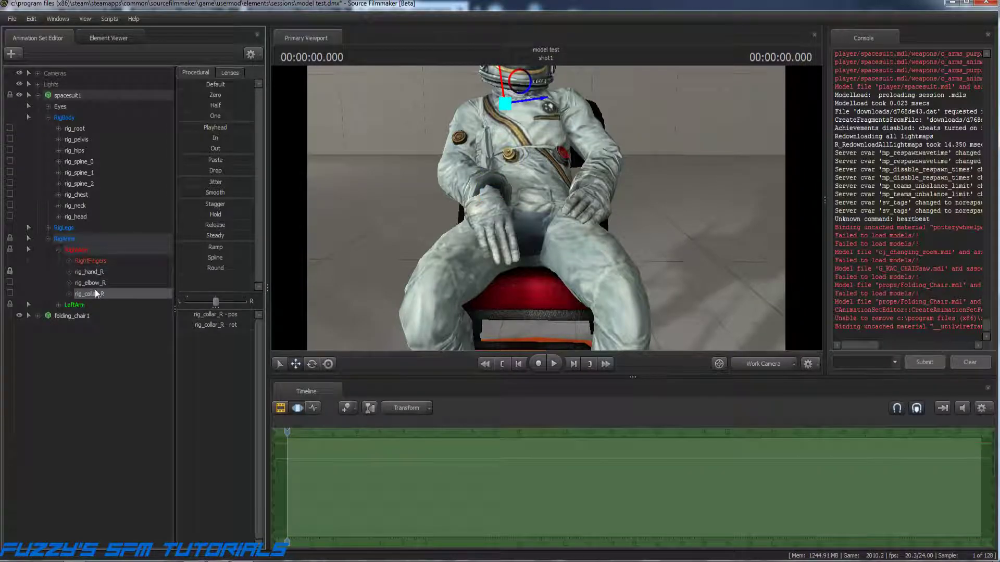
left_click(99, 282)
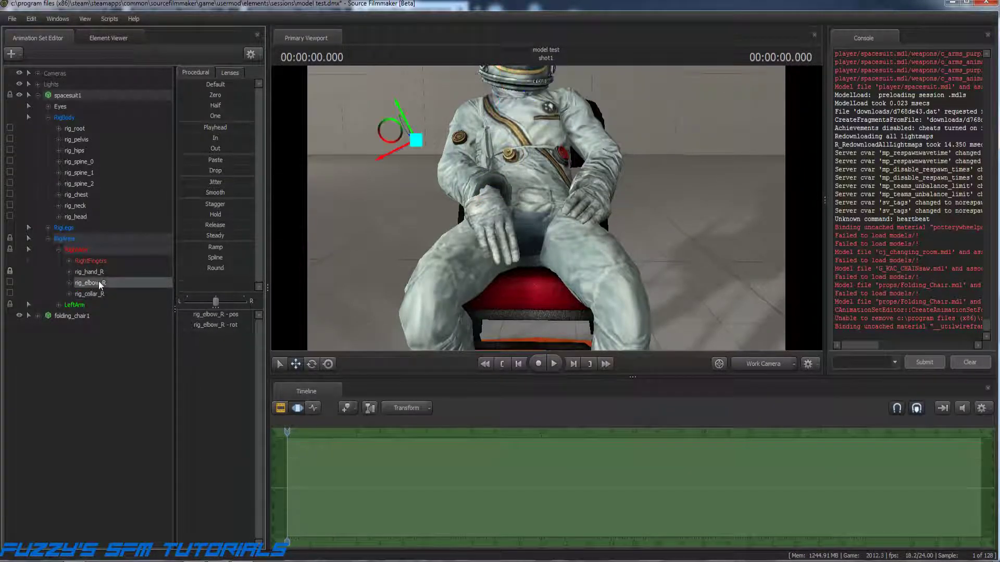
left_click_drag(403, 117, 408, 129)
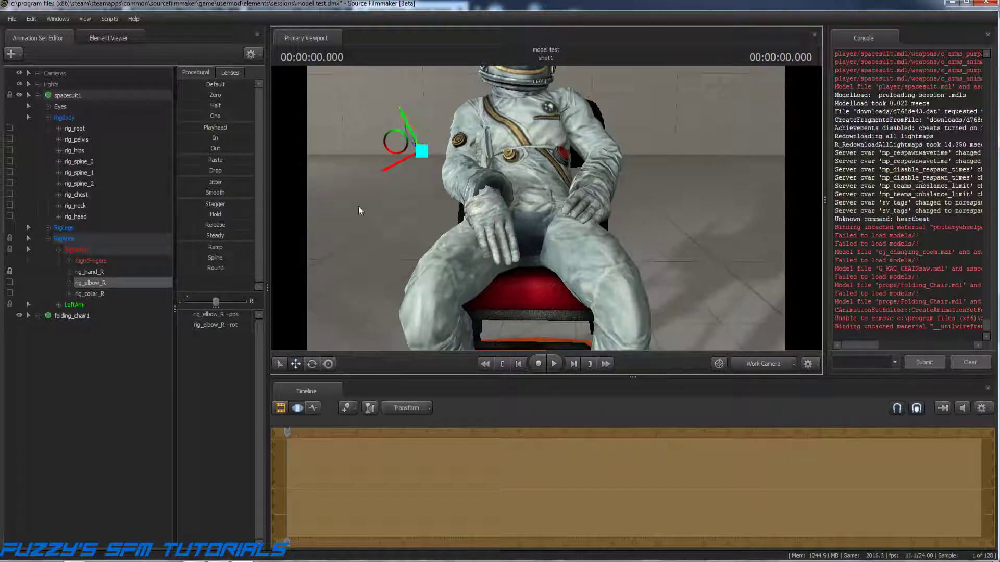
Examine the whole seated figure from farther back, and commit the pose with no control selected.
key("s")
left_click_drag(642, 296, 642, 295)
key("w")
key("a")
key("w")
key("d")
key("s")
key("s")
key("s")
key("w")
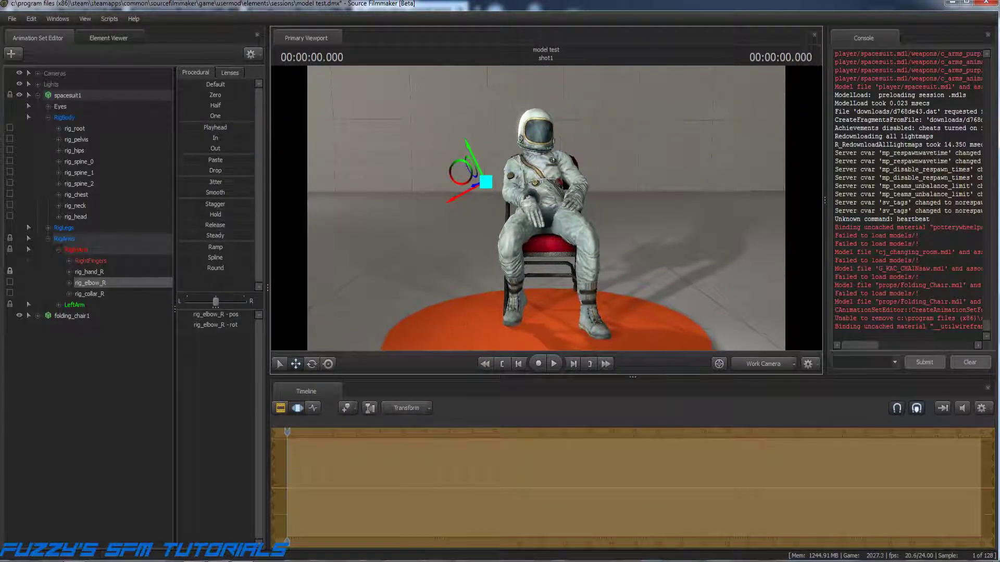
key("Return")
left_click(130, 420)
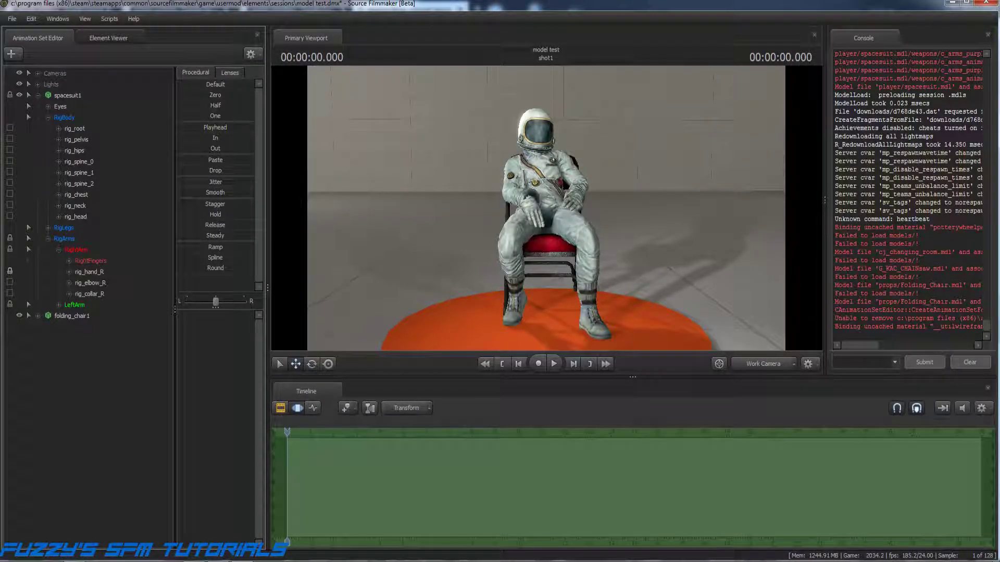
Switch to the browser's sitting photo and resize the window tall and narrow beside the posed model.
mouse_move(74, 559)
left_click(74, 512)
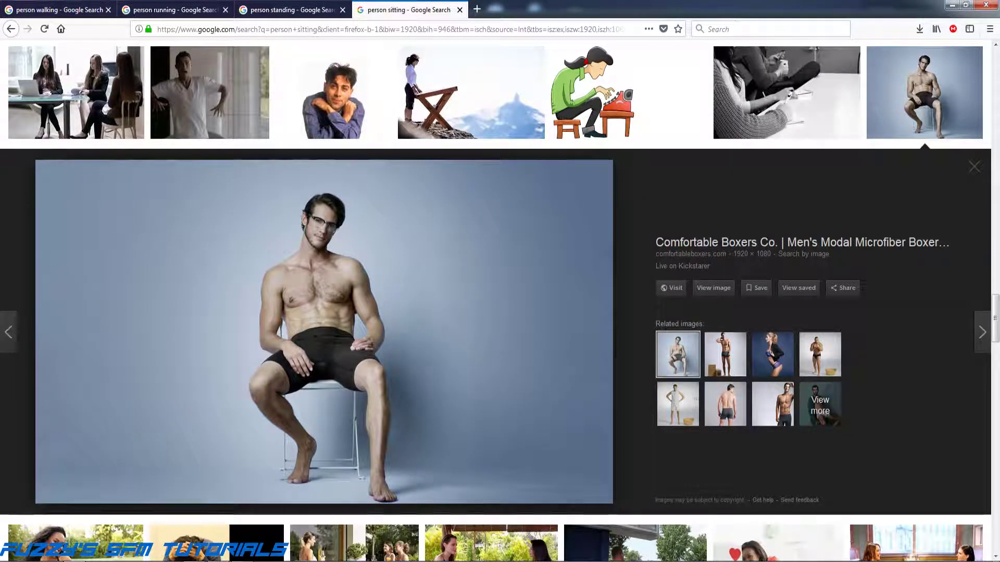
mouse_move(241, 559)
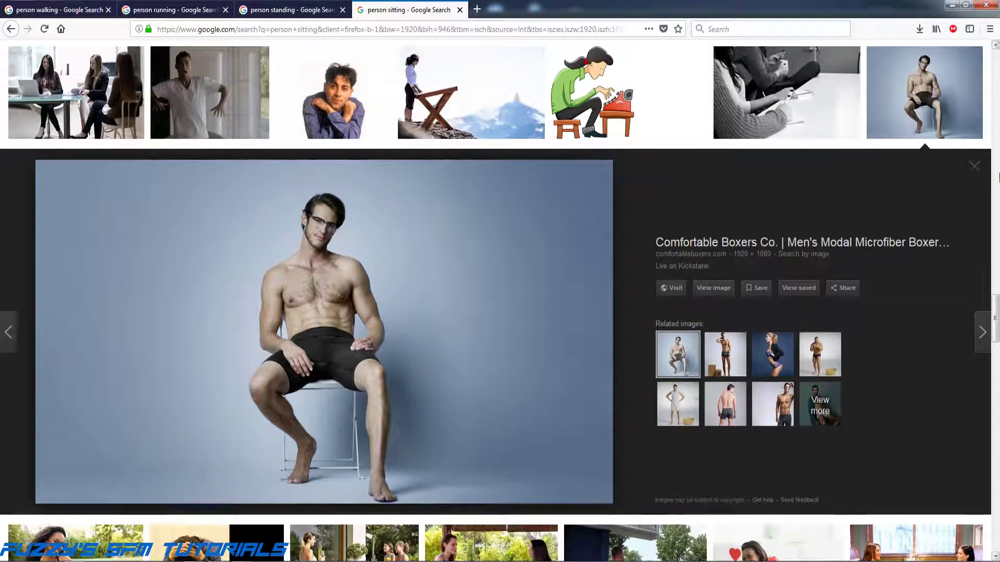
left_click(966, 6)
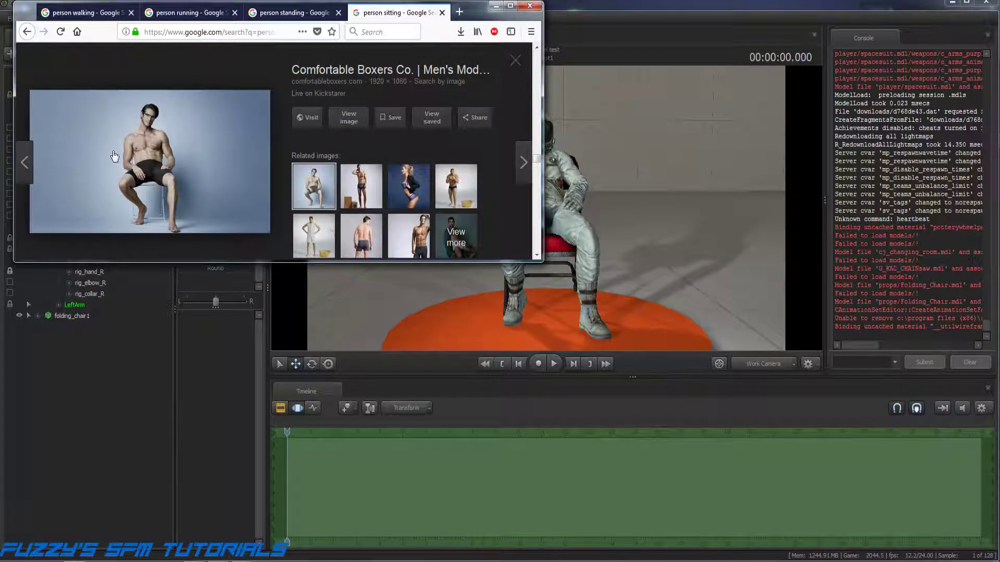
left_click_drag(223, 263, 210, 519)
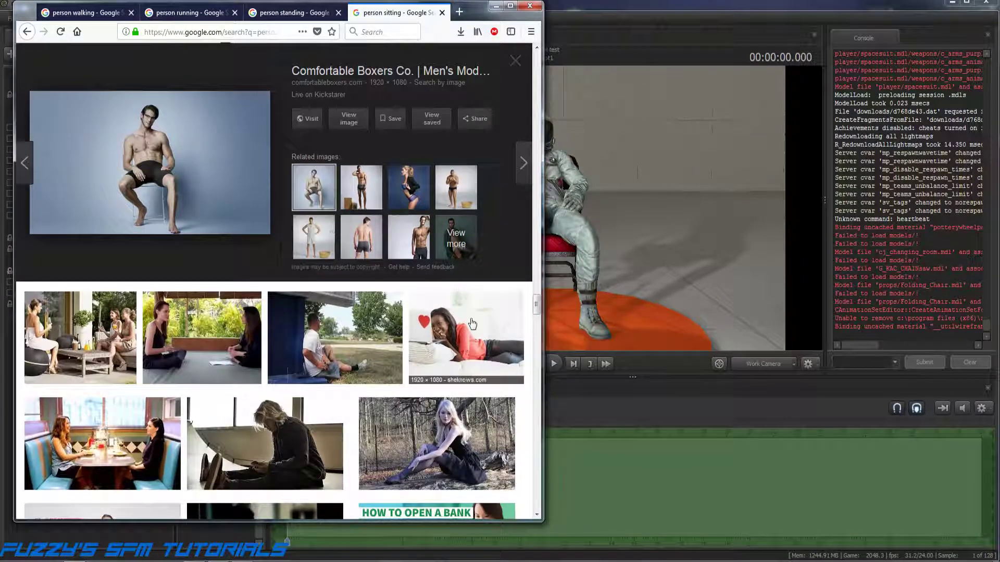
left_click_drag(544, 188, 455, 188)
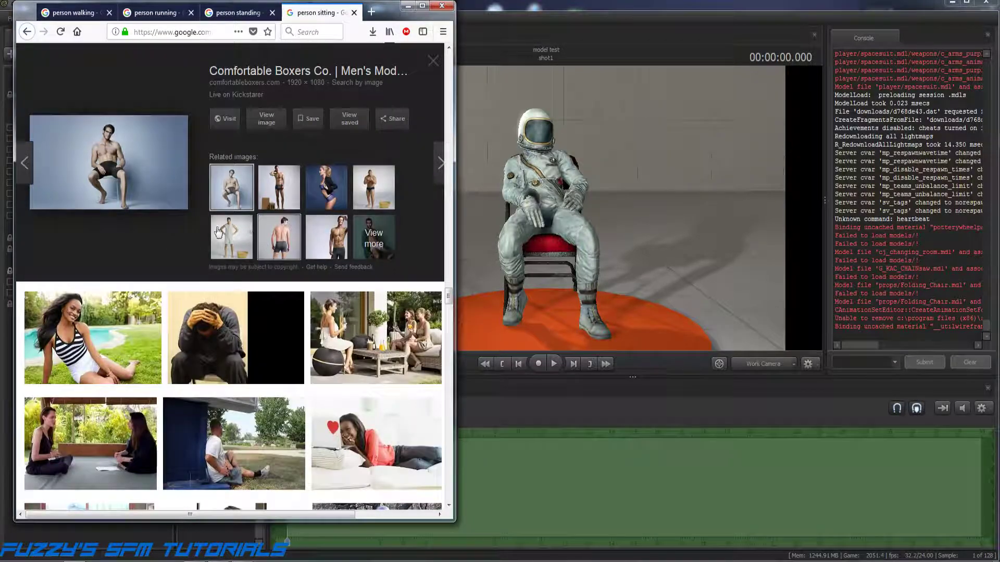
View the sitting photo's full image to compare it with the model's pose, close it, and maximize the browser window.
left_click(96, 158)
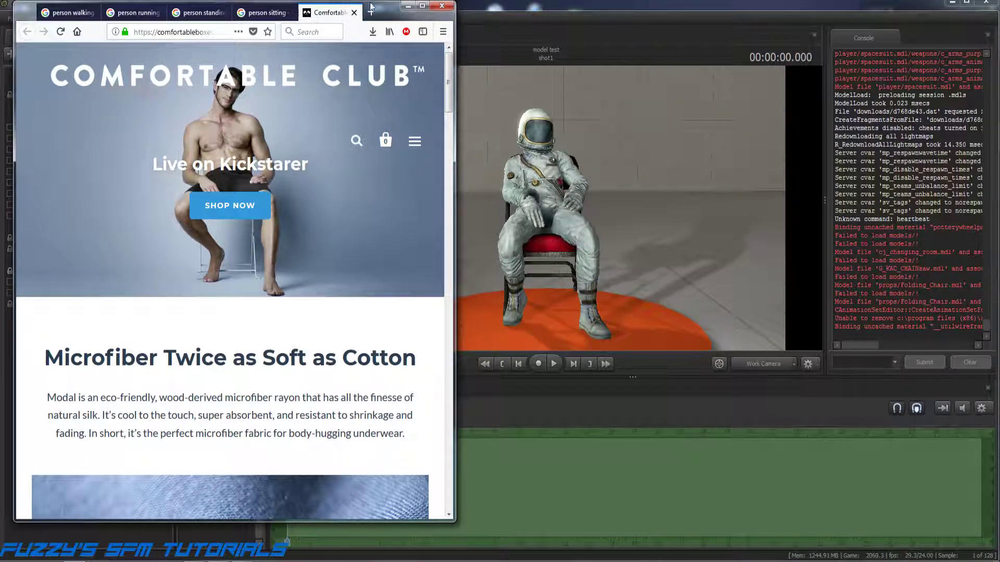
left_click(354, 12)
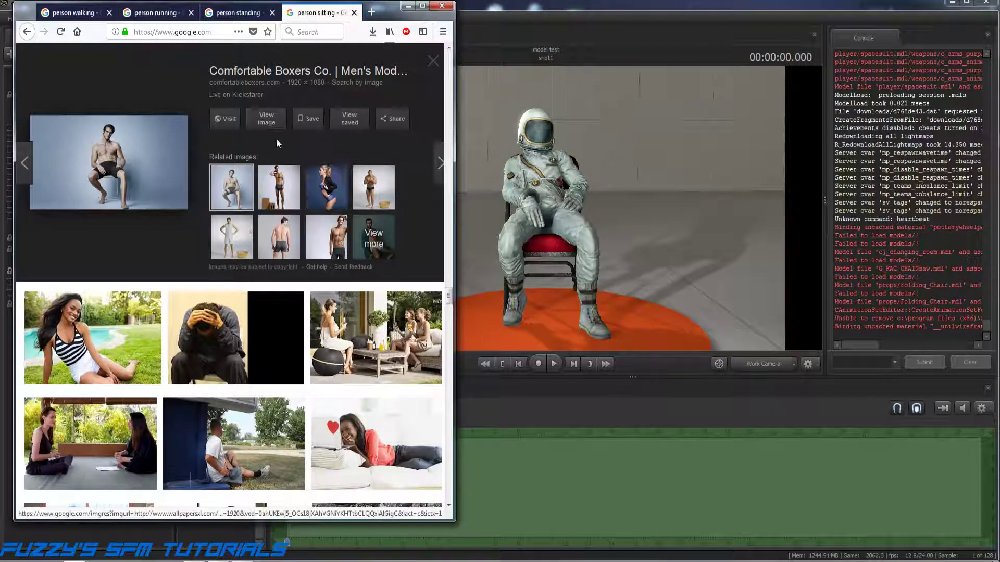
left_click(267, 118)
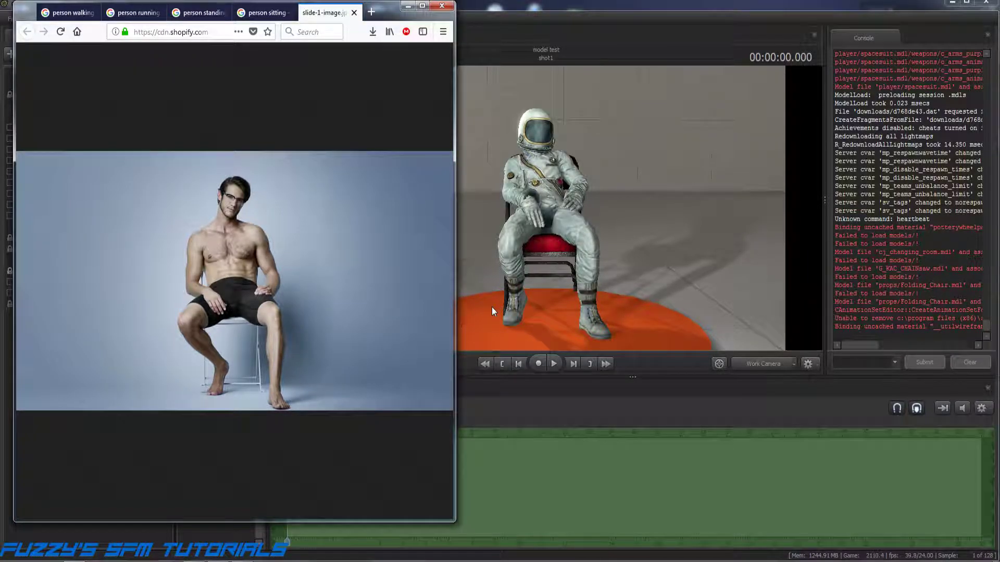
left_click(353, 14)
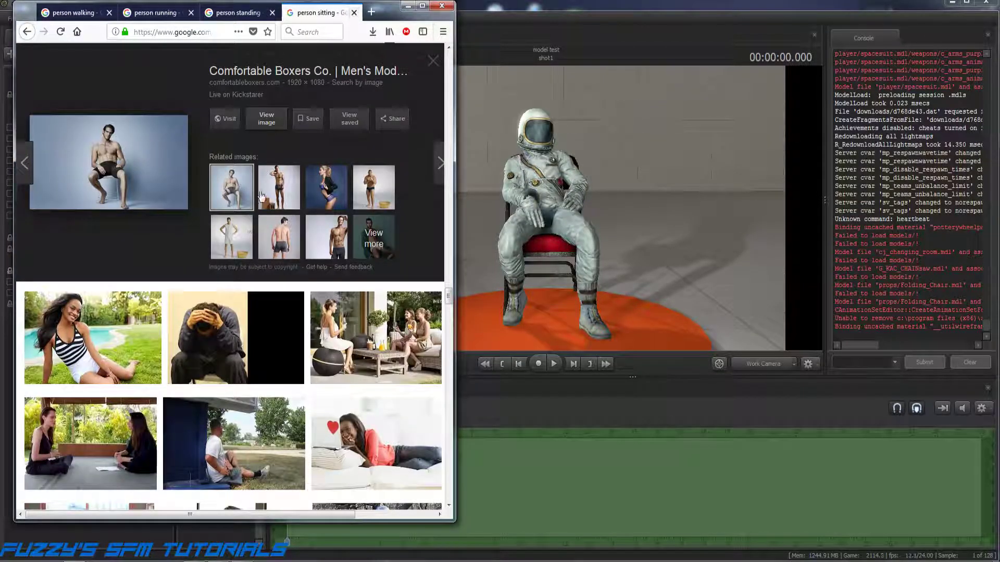
left_click(423, 6)
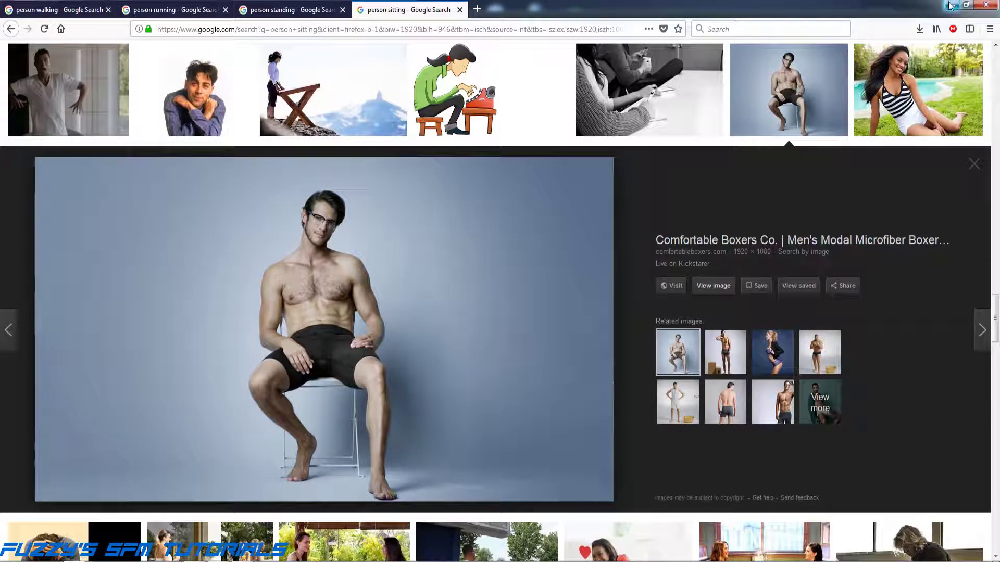
Switch back to Source Filmmaker and collapse spacesuit1's RigBody and RigArms control groups, including the right arm.
left_click(260, 560)
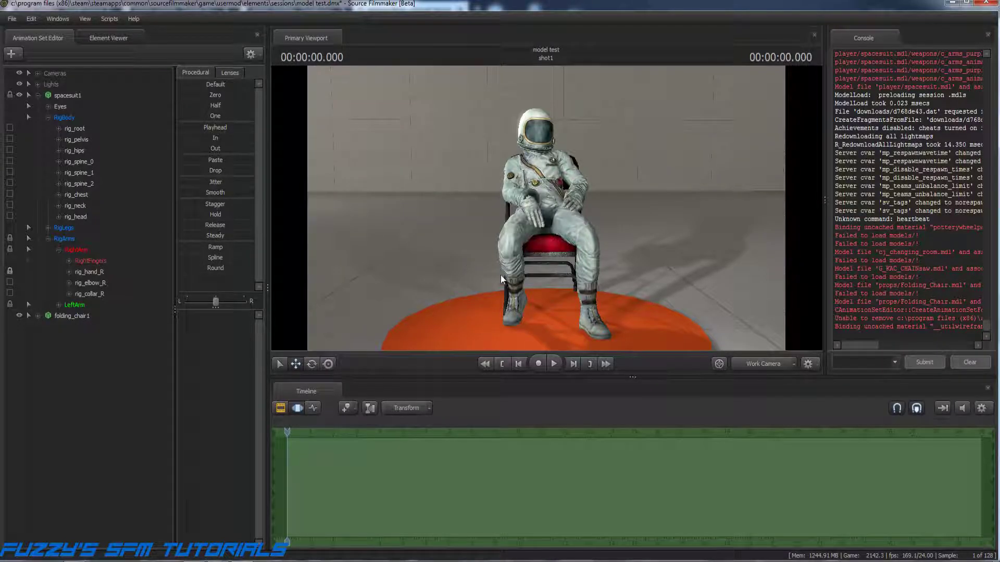
left_click(48, 117)
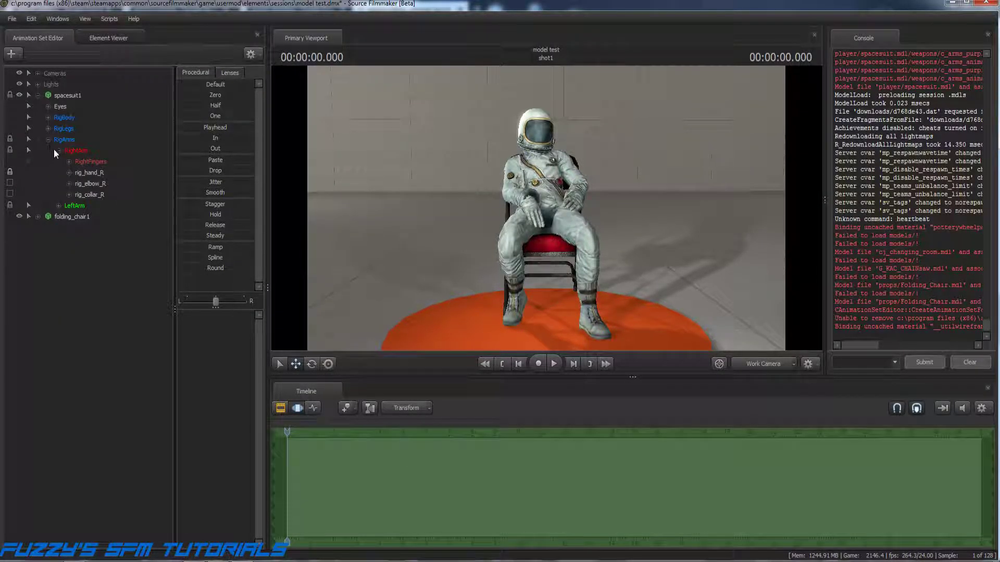
left_click(58, 150)
left_click(48, 140)
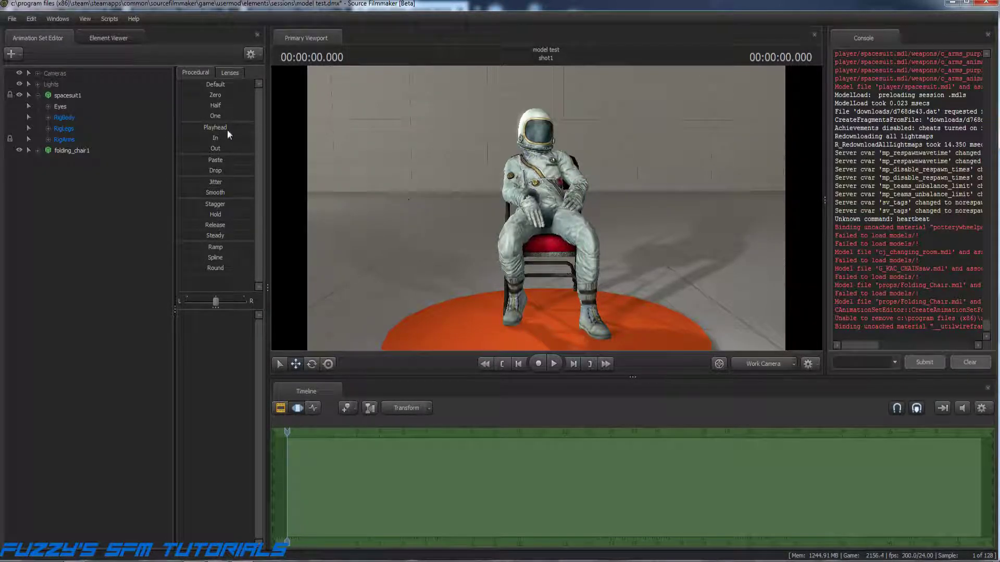
Unlock the transforms of the spacesuit1 animation set and detach its biped rig.
left_click(64, 97)
right_click(64, 97)
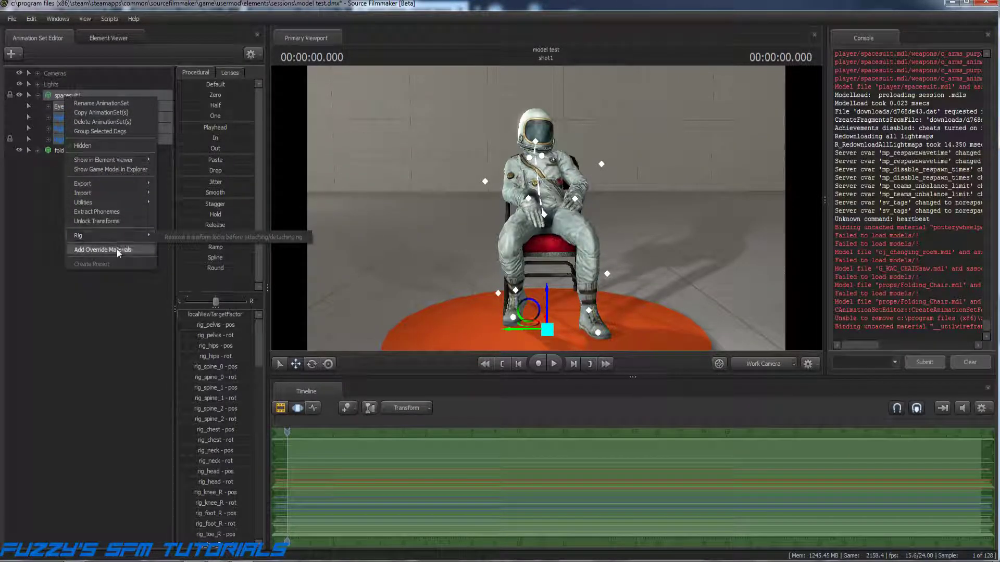
left_click(116, 221)
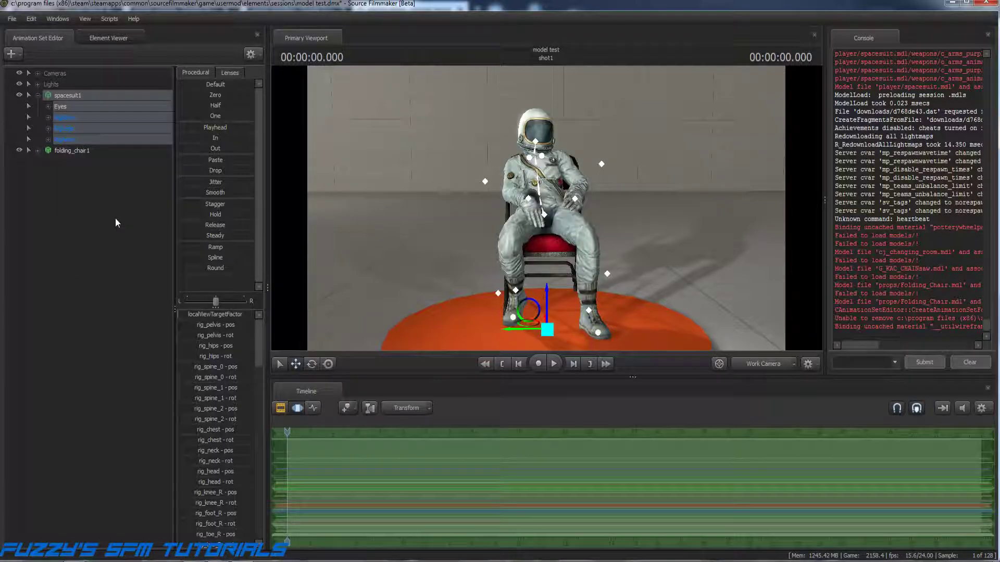
right_click(64, 93)
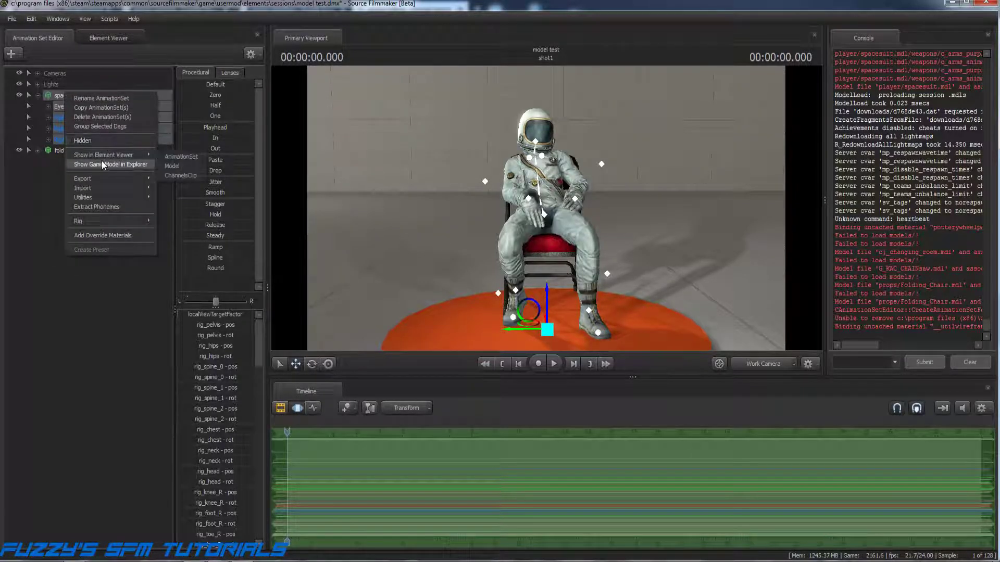
mouse_move(104, 223)
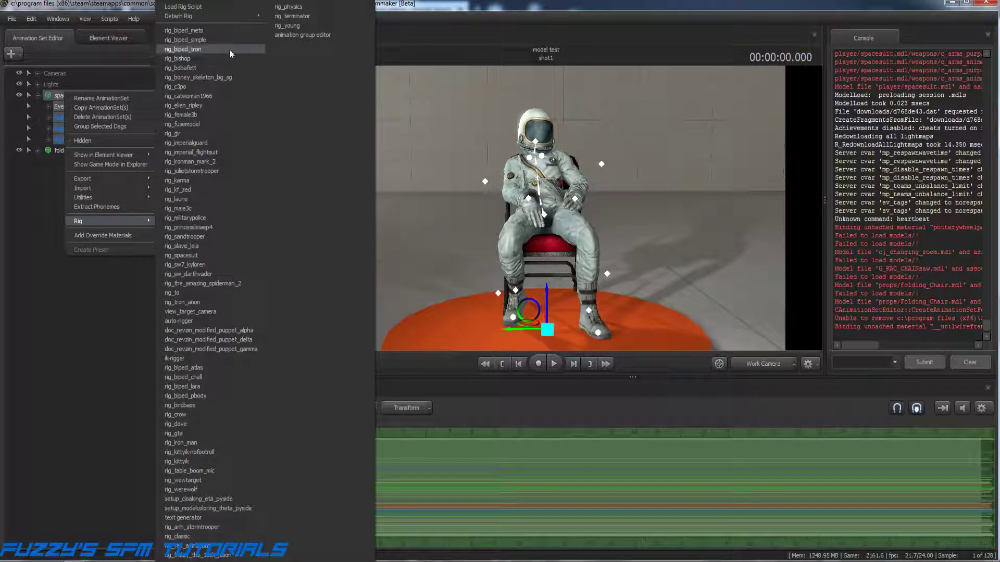
mouse_move(217, 17)
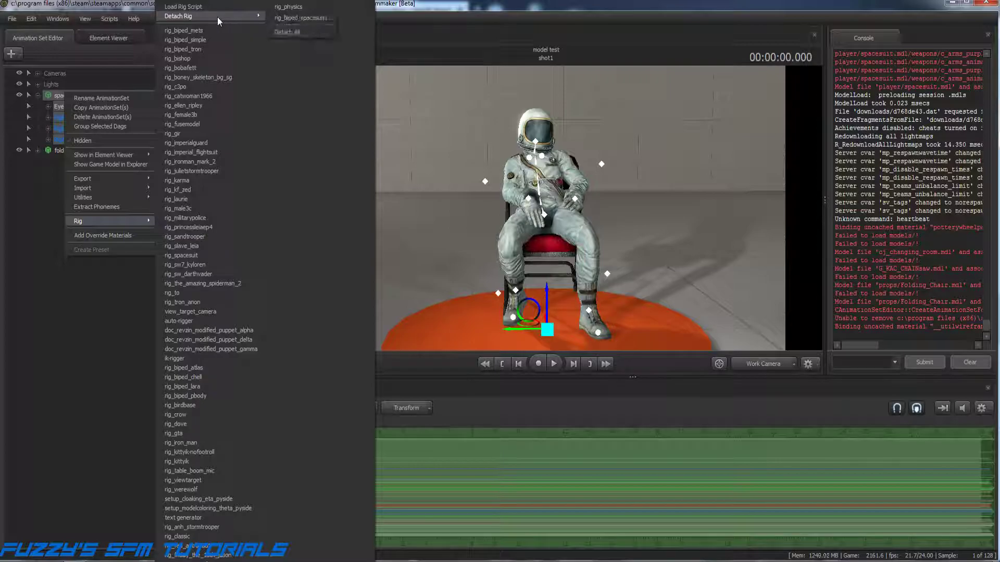
left_click(288, 21)
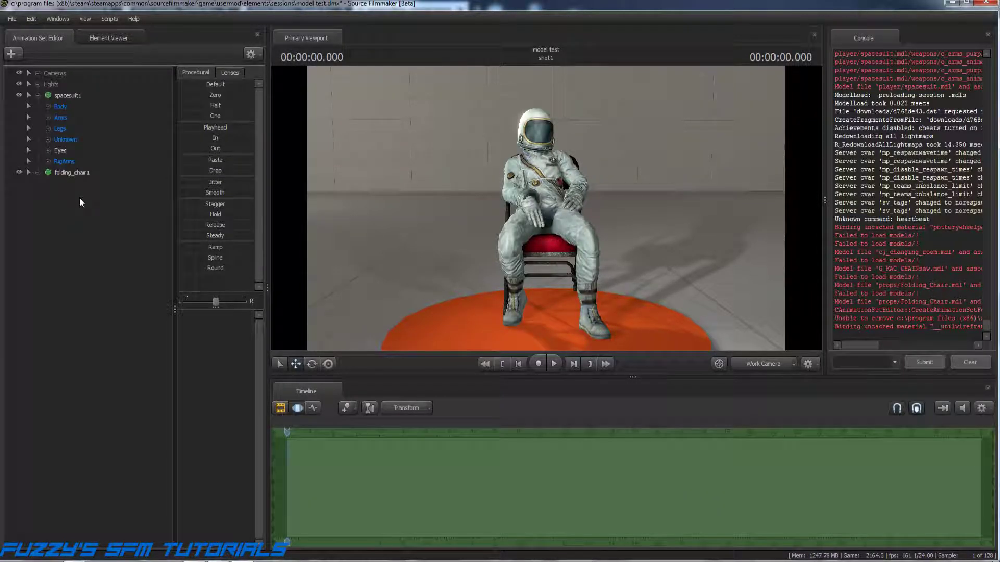
Import the ragdoll sequence onto spacesuit1 without root motion, commit it, and delete the timeline samples.
left_click(76, 95)
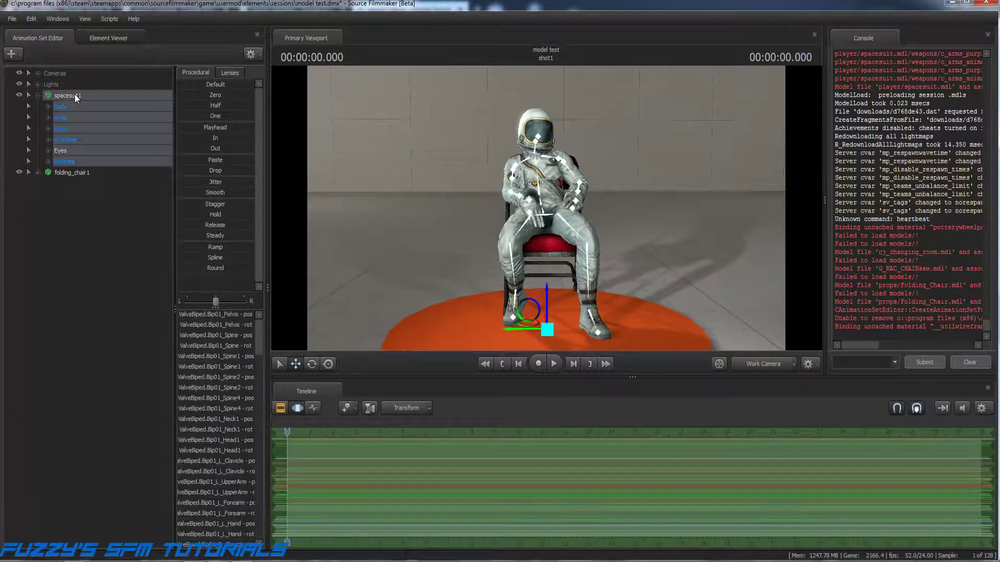
right_click(74, 95)
mouse_move(123, 189)
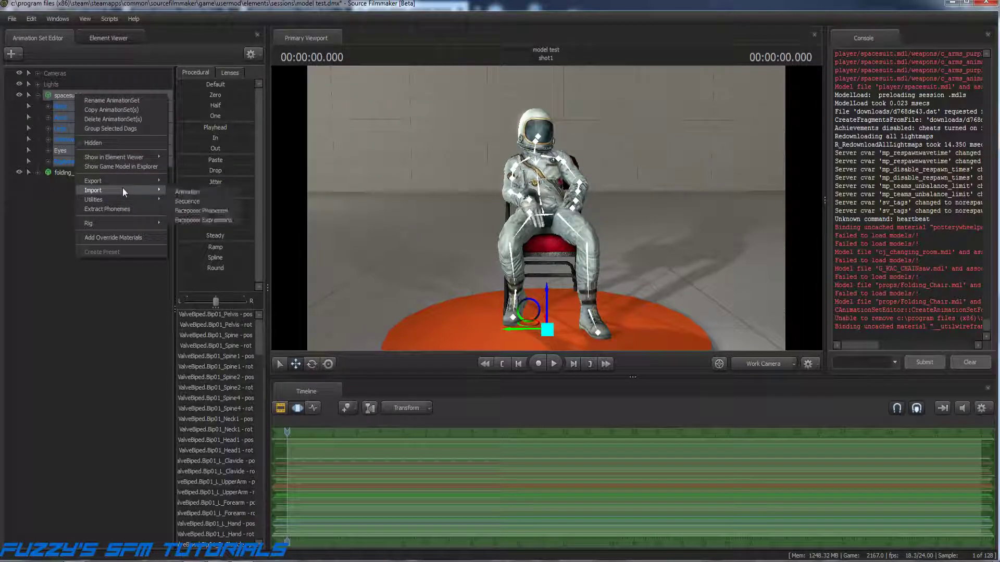
left_click(196, 198)
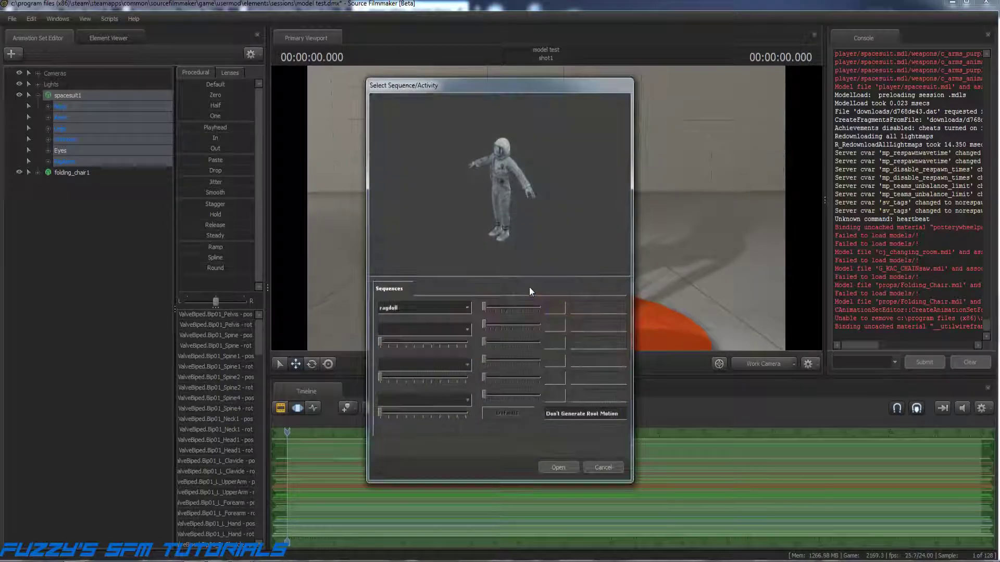
left_click(565, 468)
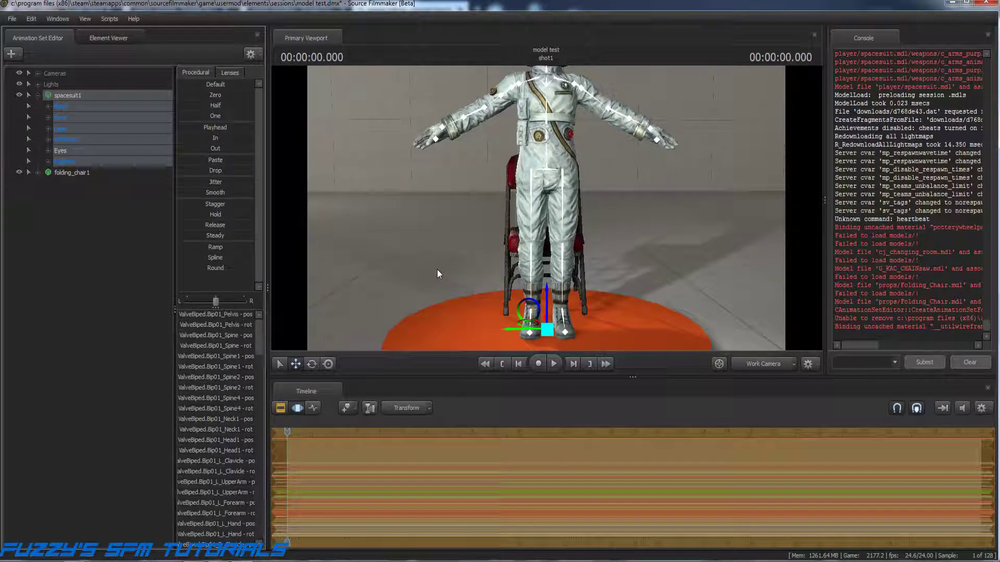
key("Return")
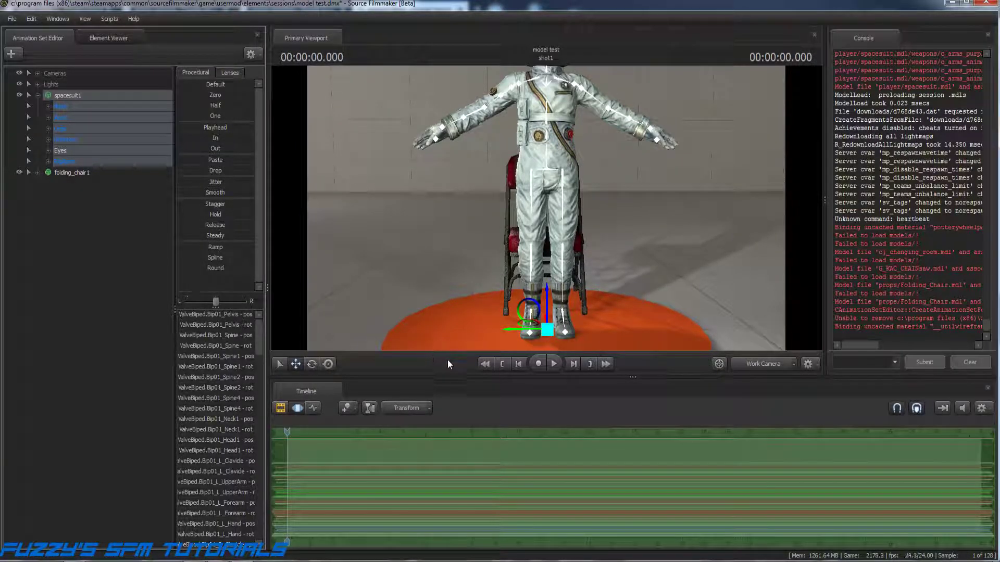
right_click(536, 485)
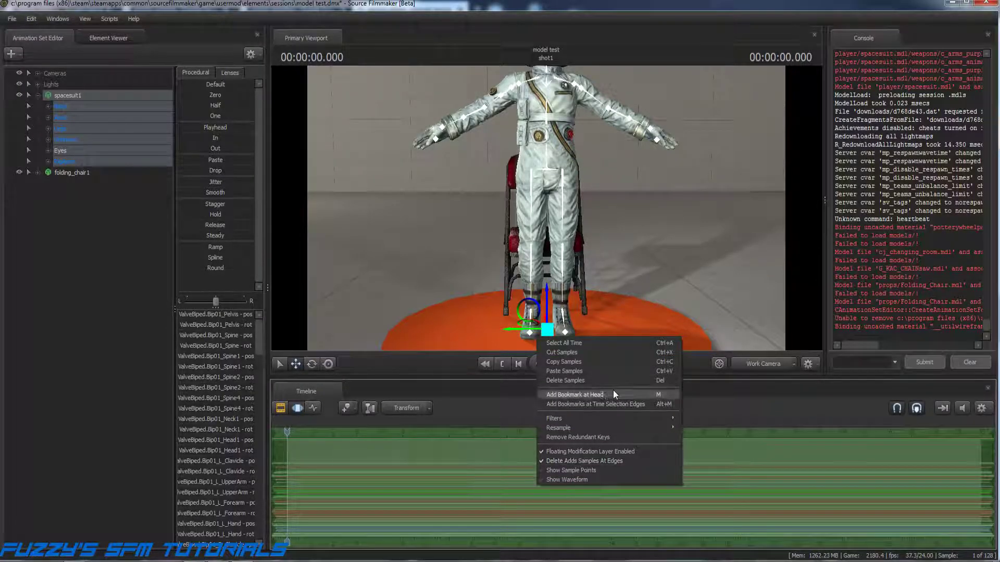
left_click(564, 381)
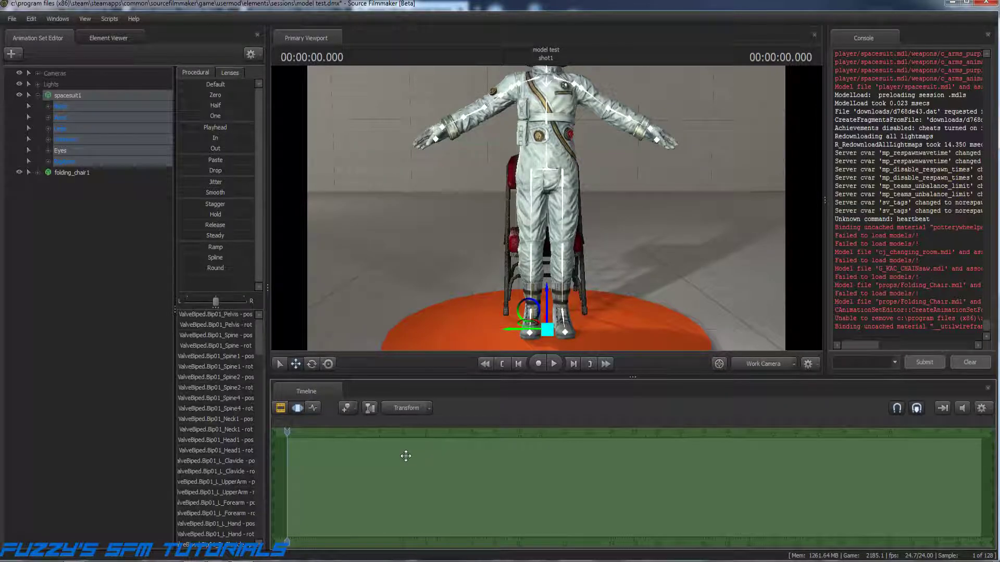
Save the session, then deselect everything and collapse the spacesuit1 animation set.
left_click(12, 19)
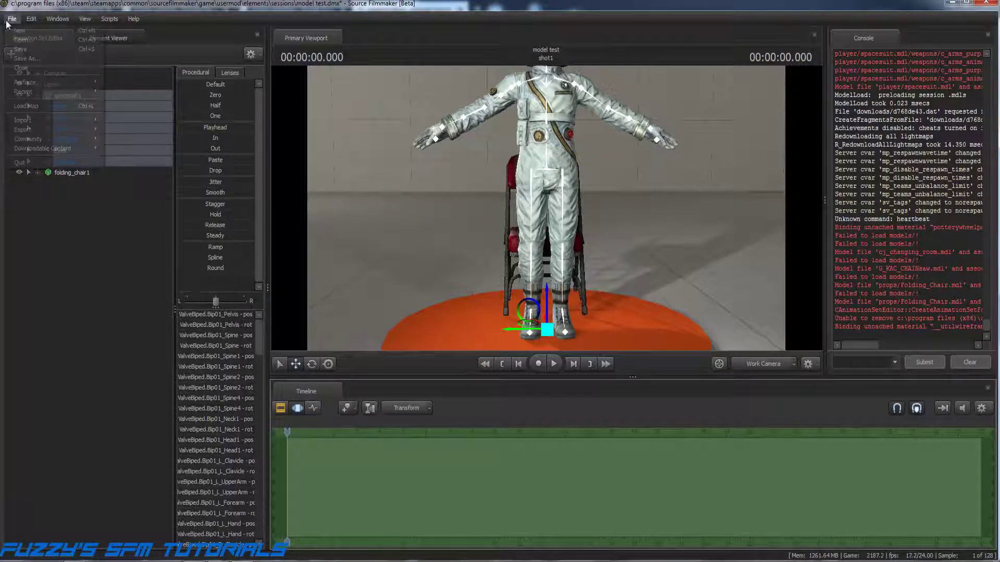
left_click(20, 49)
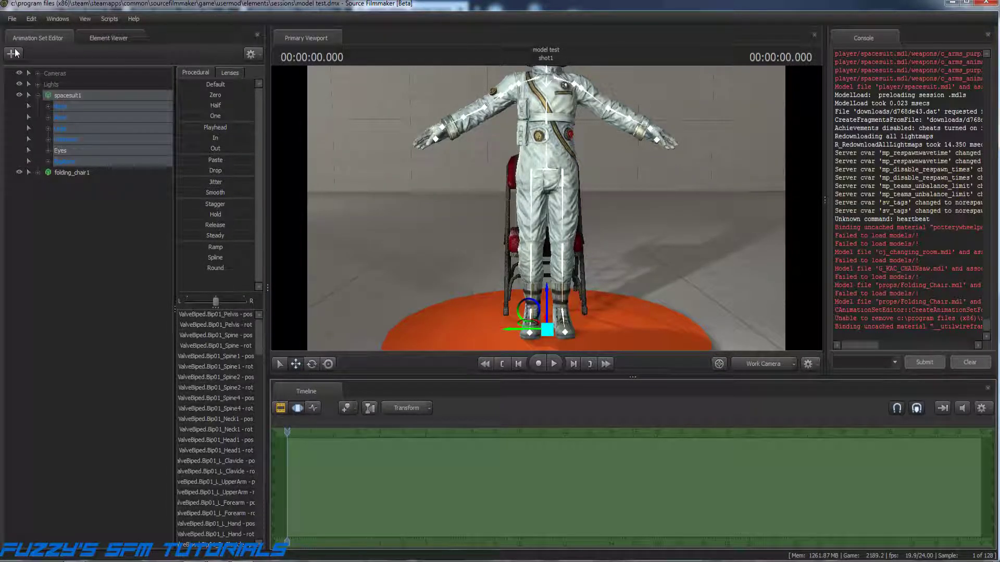
left_click(71, 230)
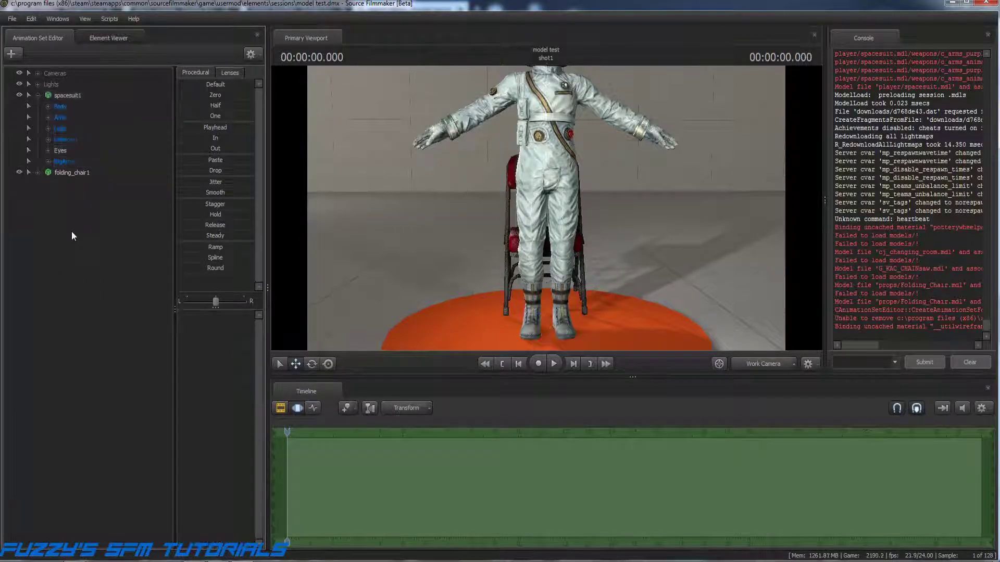
left_click(39, 98)
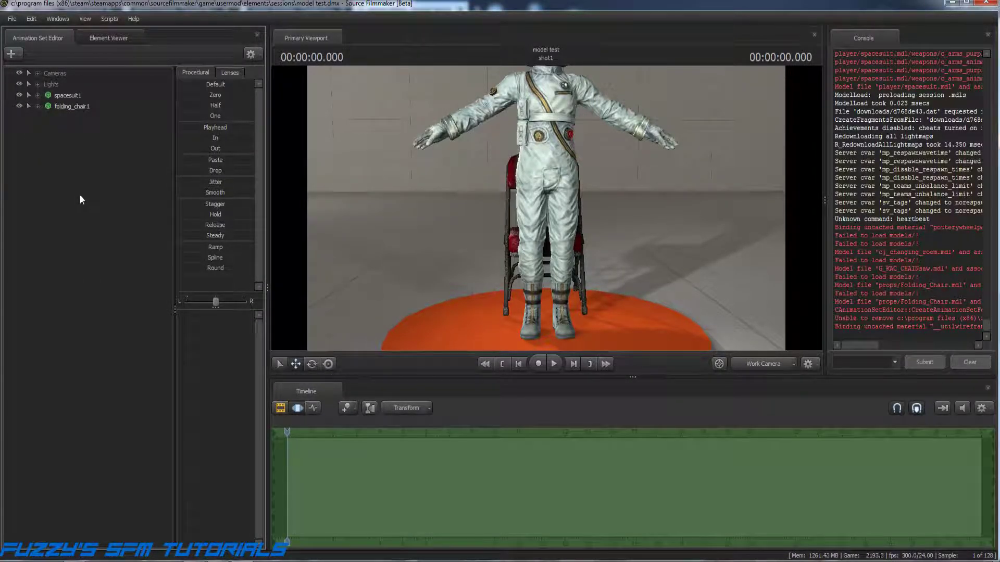
left_click(11, 19)
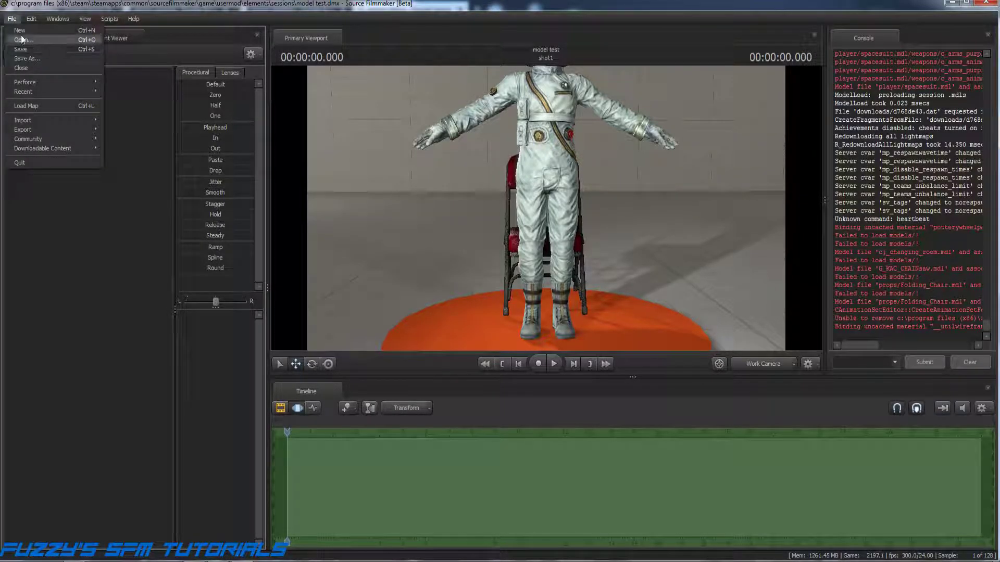
left_click(73, 220)
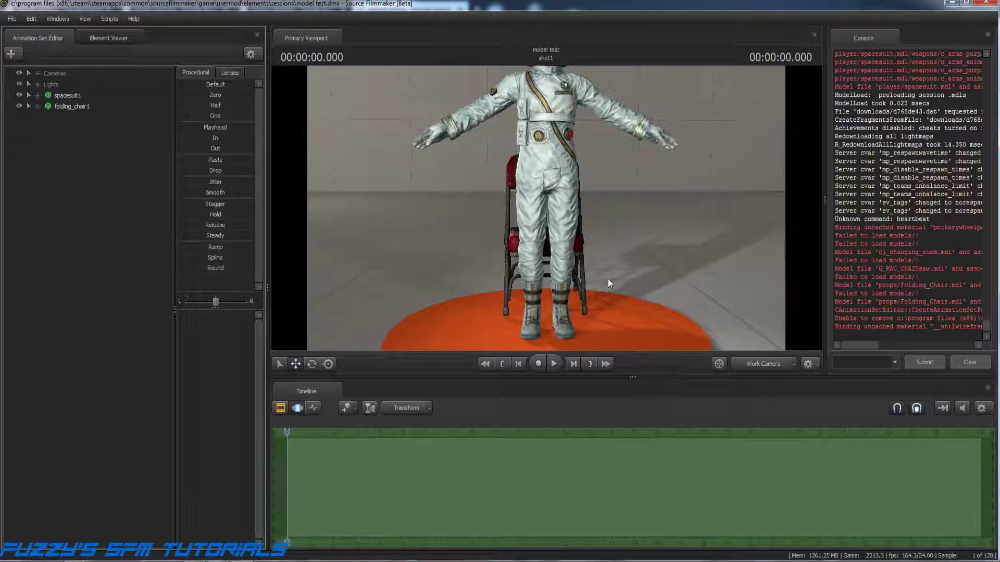
Delete the folding_chair1 animation set from the scene and save the session.
left_click_drag(607, 264, 607, 264)
key("s")
key("s")
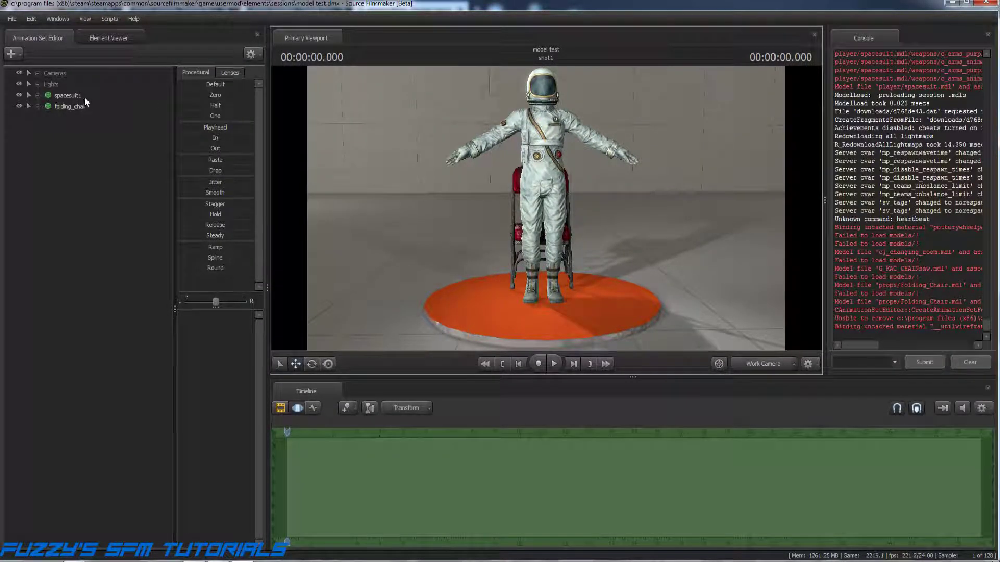
left_click(64, 106)
right_click(64, 107)
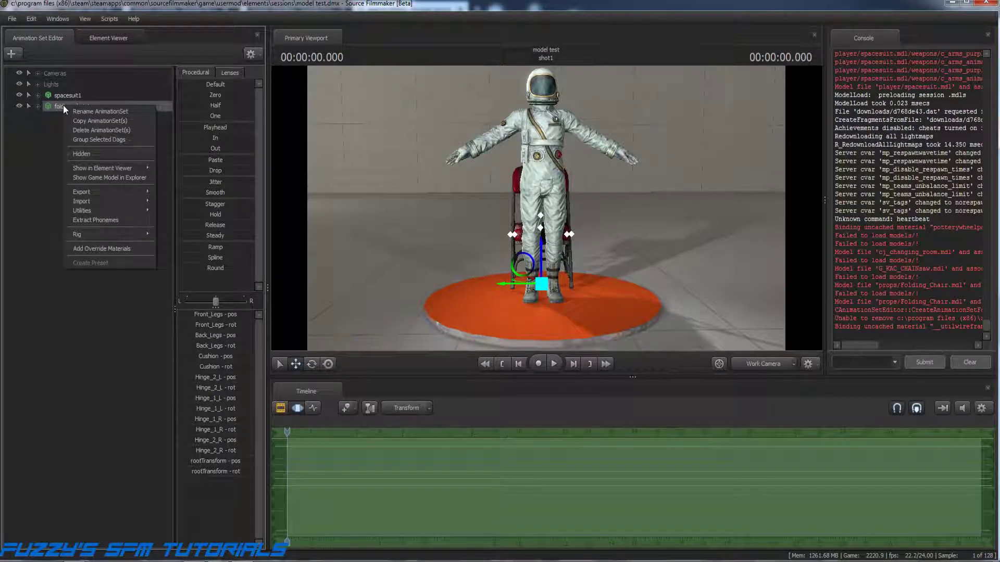
left_click(90, 128)
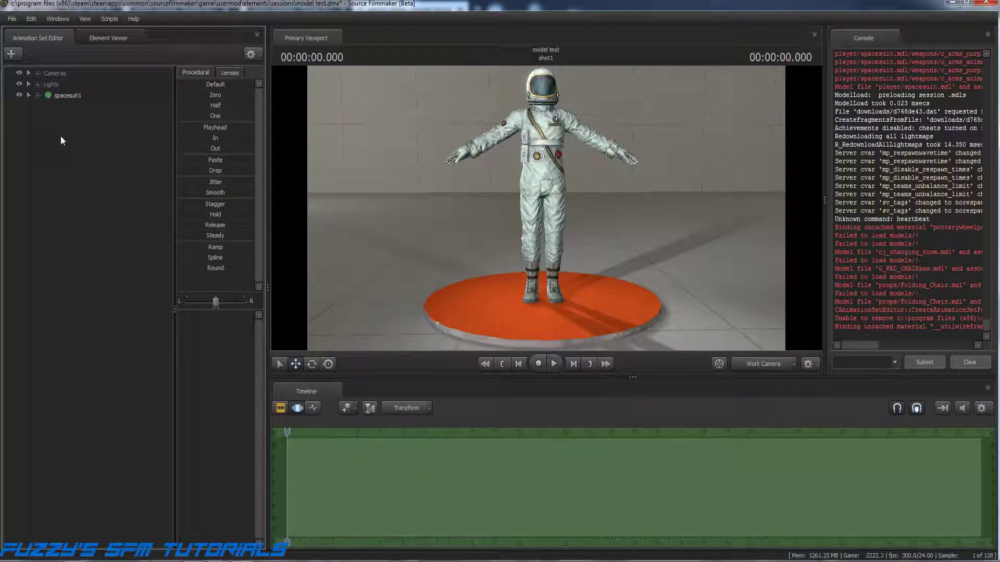
left_click(12, 18)
left_click(25, 51)
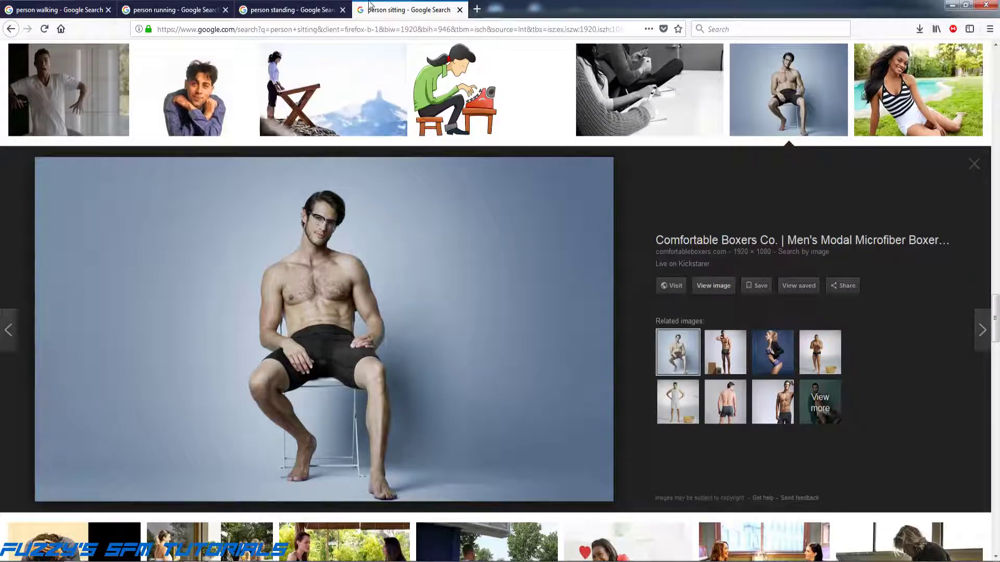
Open the browser's "person standing" image results and browse them for a standing pose reference.
left_click(284, 10)
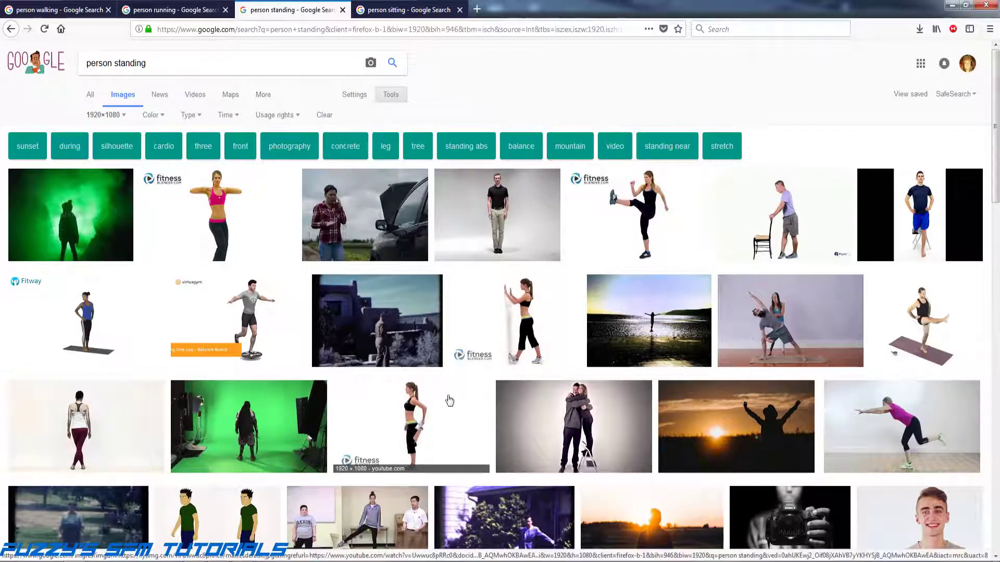
scroll(449, 400, "down", 1)
scroll(449, 400, "down", 4)
scroll(449, 400, "down", 1)
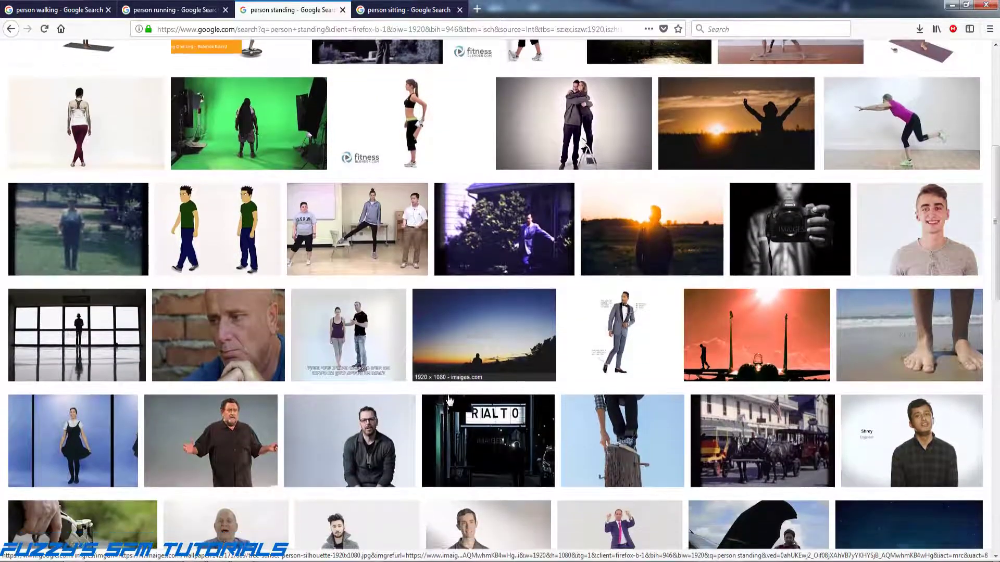
scroll(448, 399, "down", 3)
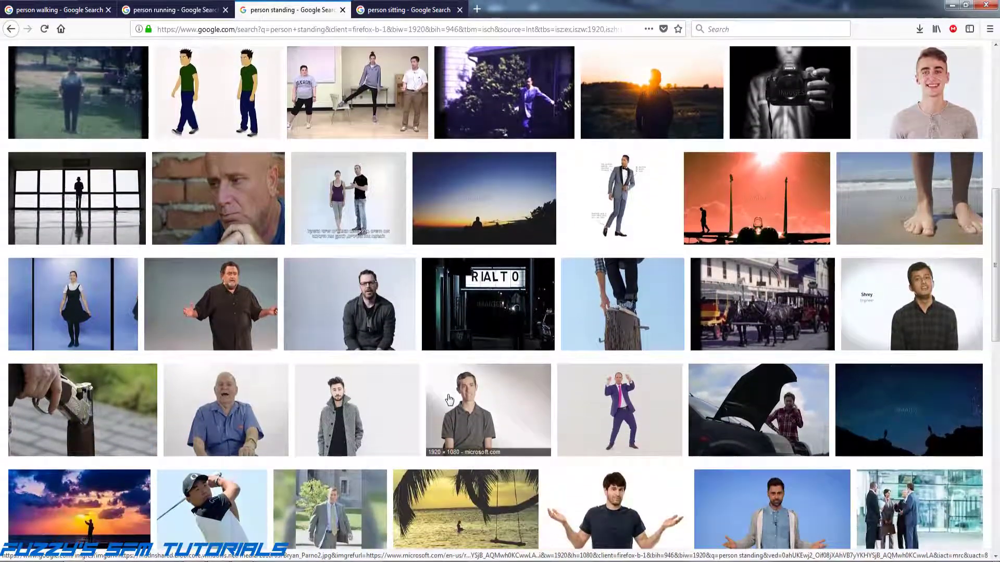
Browse the "person standing" image results and open the full-length photo of a man and woman standing together as a pose reference.
scroll(449, 400, "down", 3)
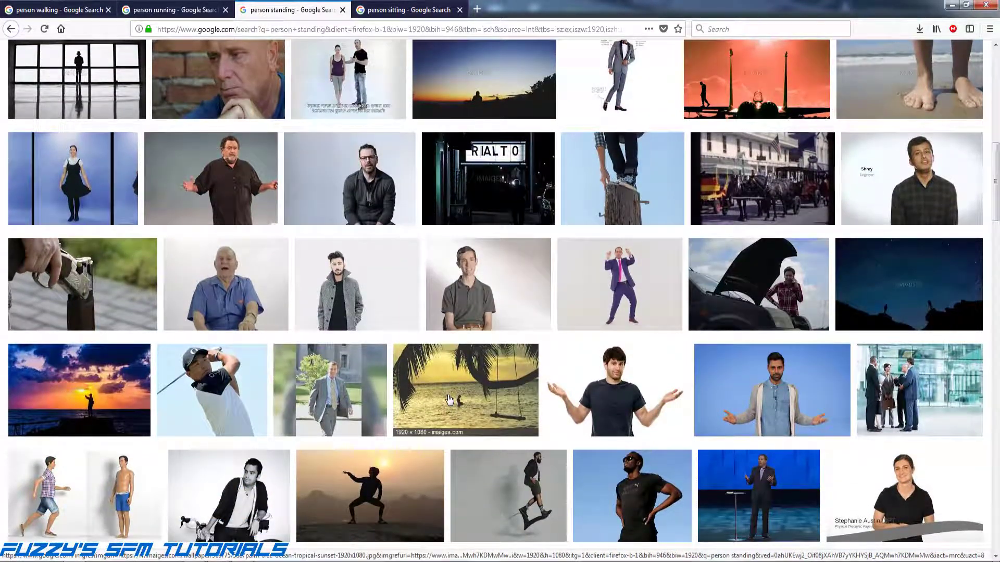
scroll(449, 400, "down", 1)
scroll(449, 399, "down", 1)
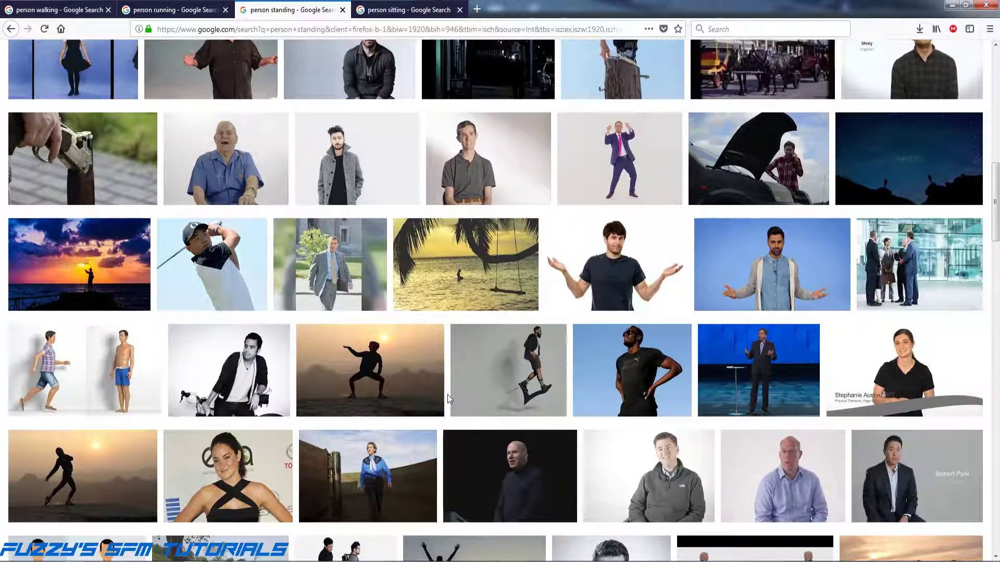
scroll(447, 398, "down", 4)
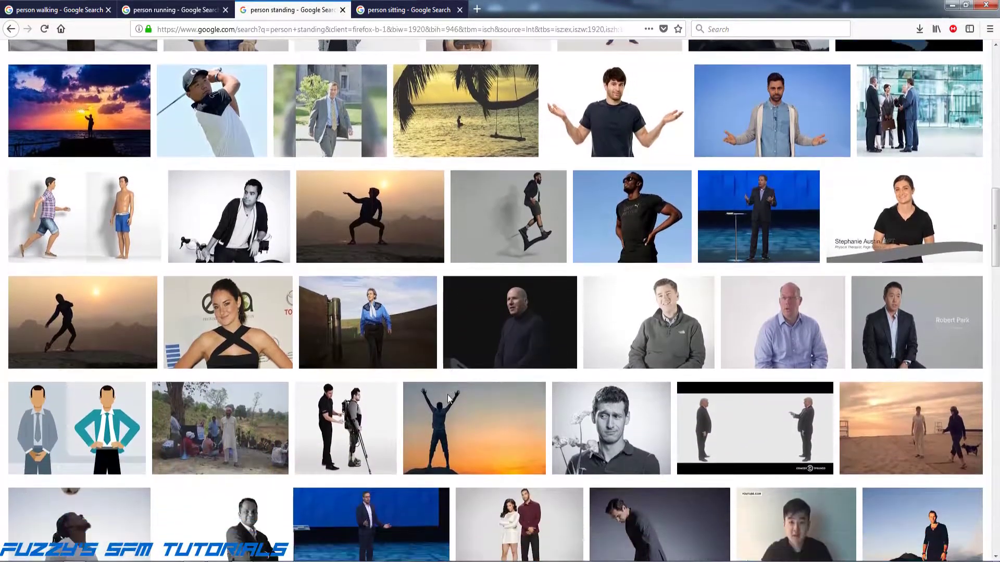
scroll(448, 399, "down", 3)
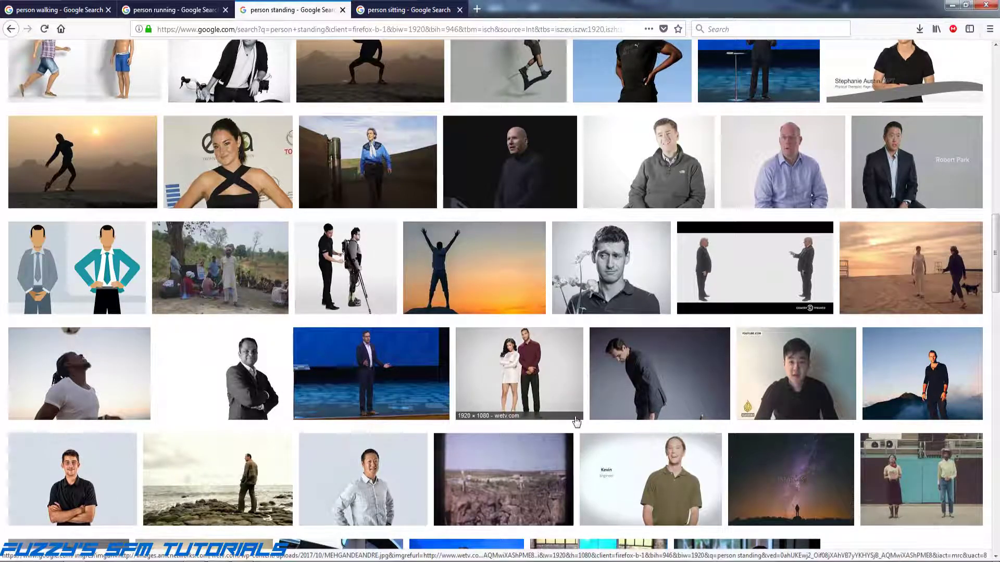
left_click(552, 374)
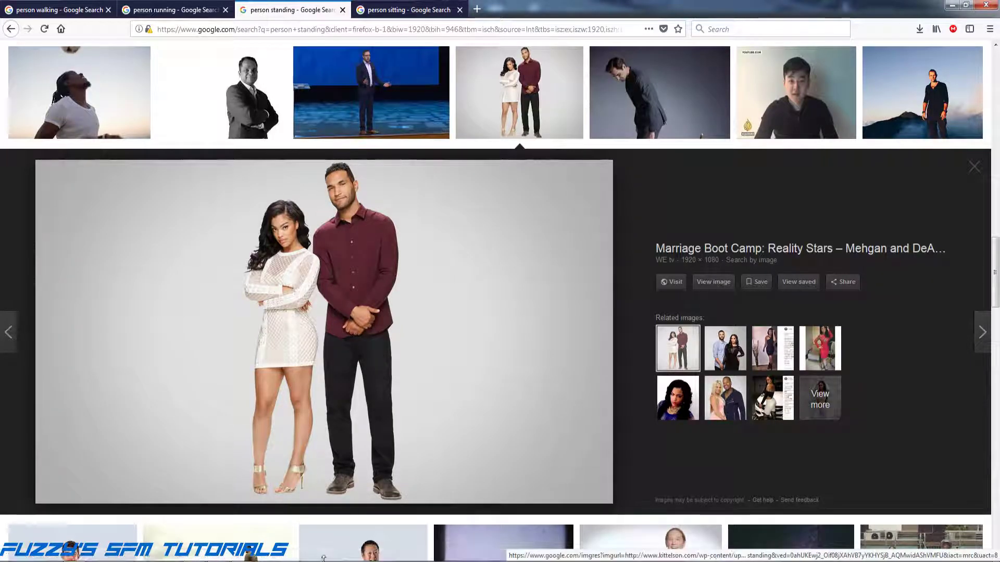
Switch to Source Filmmaker, expand the Arms group of spacesuit1 and ready the left upper arm bone for rotation.
left_click(242, 558)
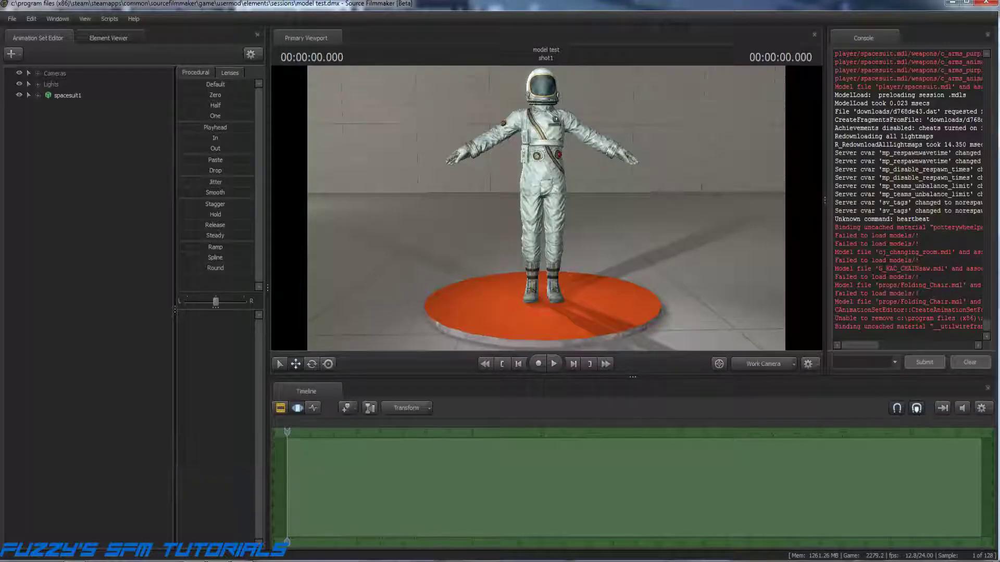
left_click(102, 558)
left_click_drag(711, 267, 709, 231)
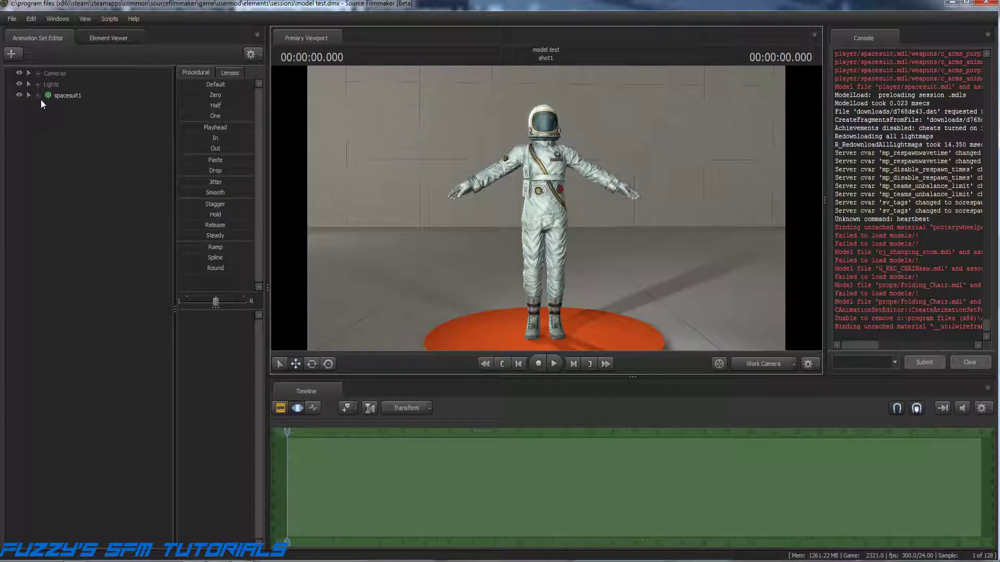
left_click(38, 95)
left_click(49, 117)
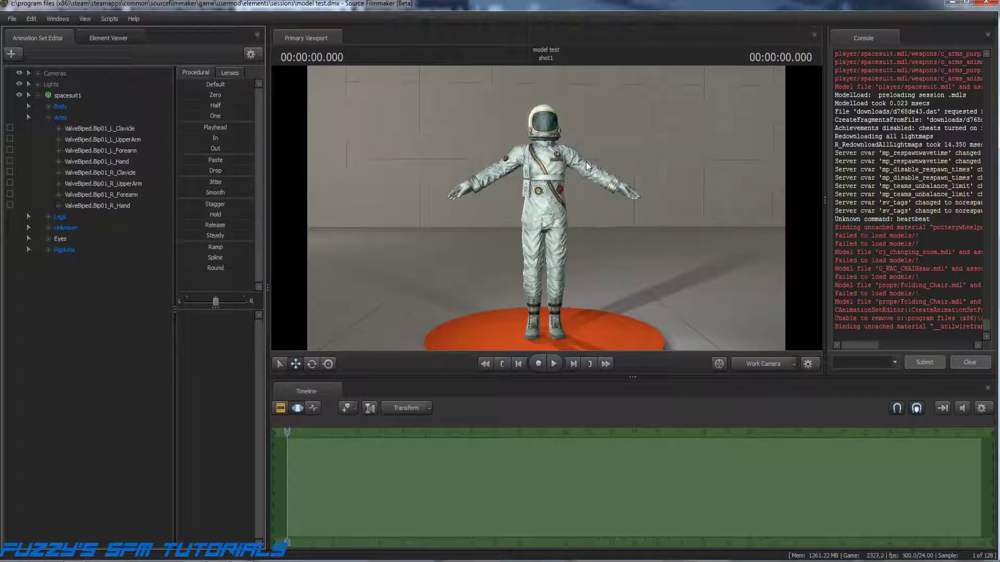
left_click(132, 140)
left_click(313, 364)
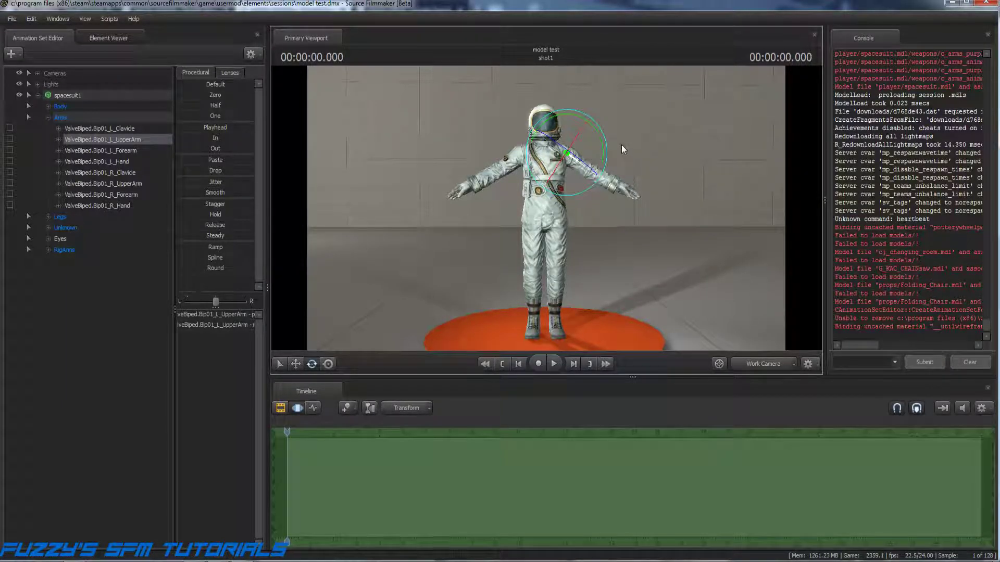
left_click_drag(601, 143, 593, 181)
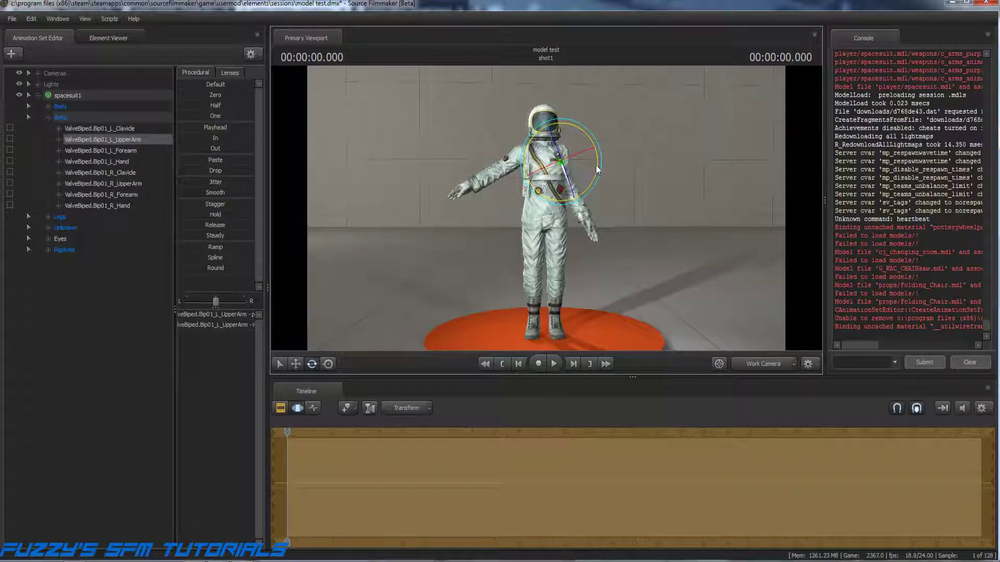
left_click_drag(597, 164, 597, 157)
left_click_drag(639, 192, 579, 199)
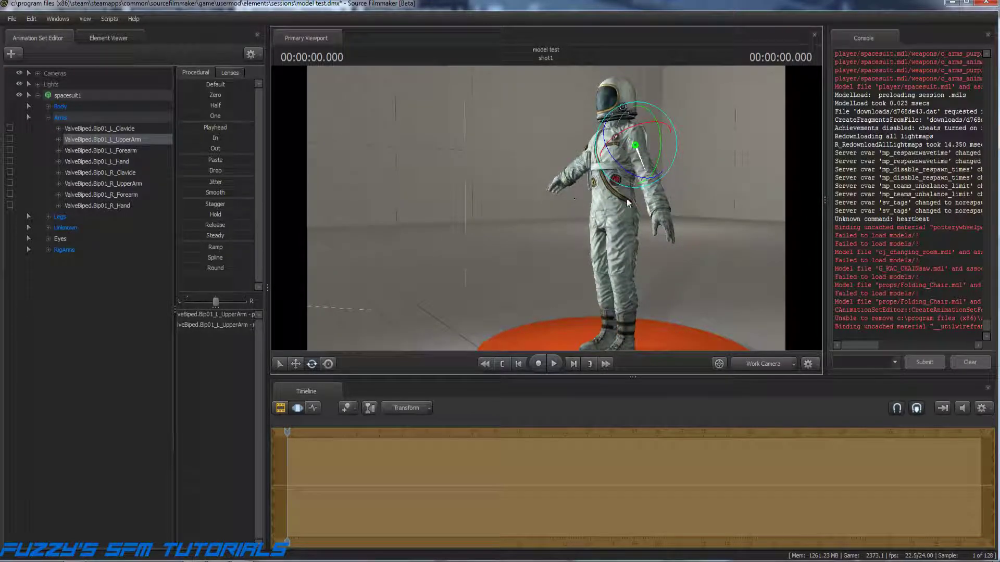
left_click_drag(678, 156, 546, 209)
key("a")
key("ctrl")
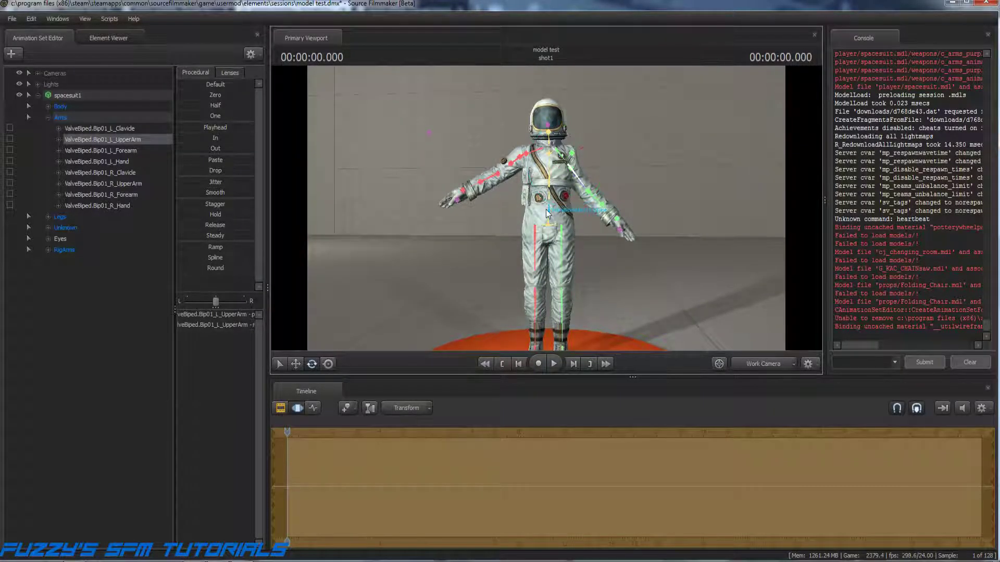
key("ctrl+z")
key("ctrl+z")
key("ctrl+z")
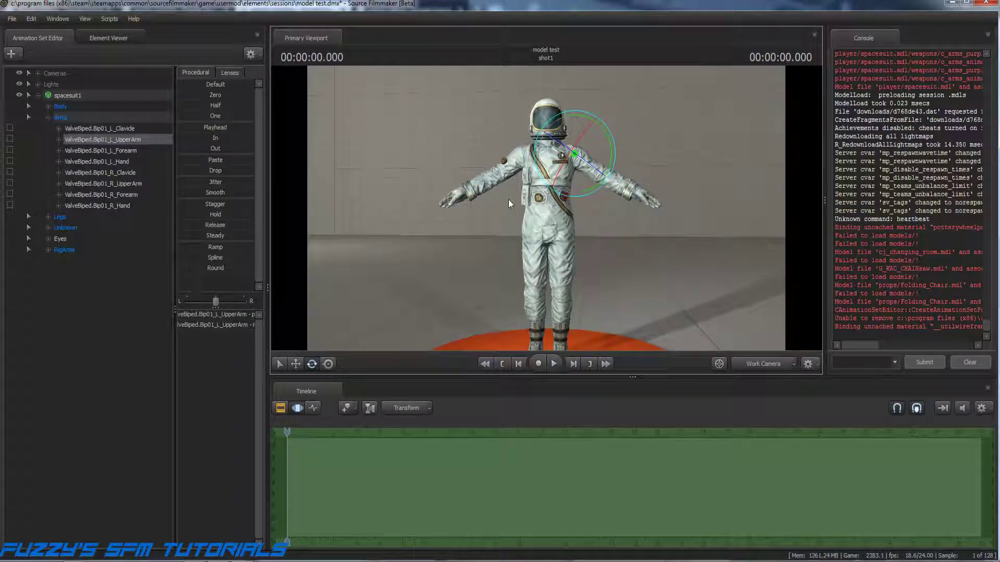
Rotate the left clavicle slightly downward and swing the left upper arm down toward the body.
left_click(125, 128)
left_click_drag(592, 143, 588, 151)
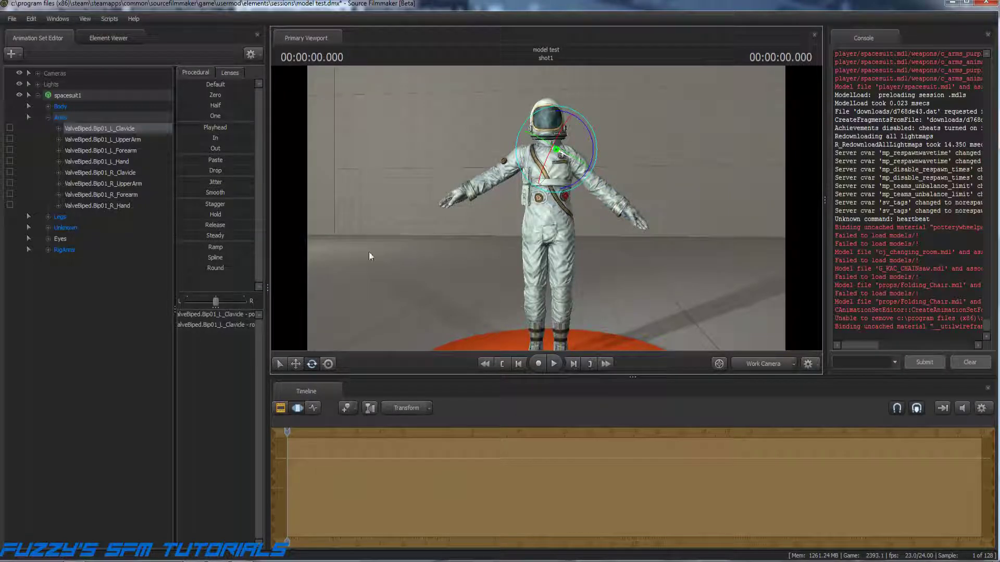
left_click(130, 142)
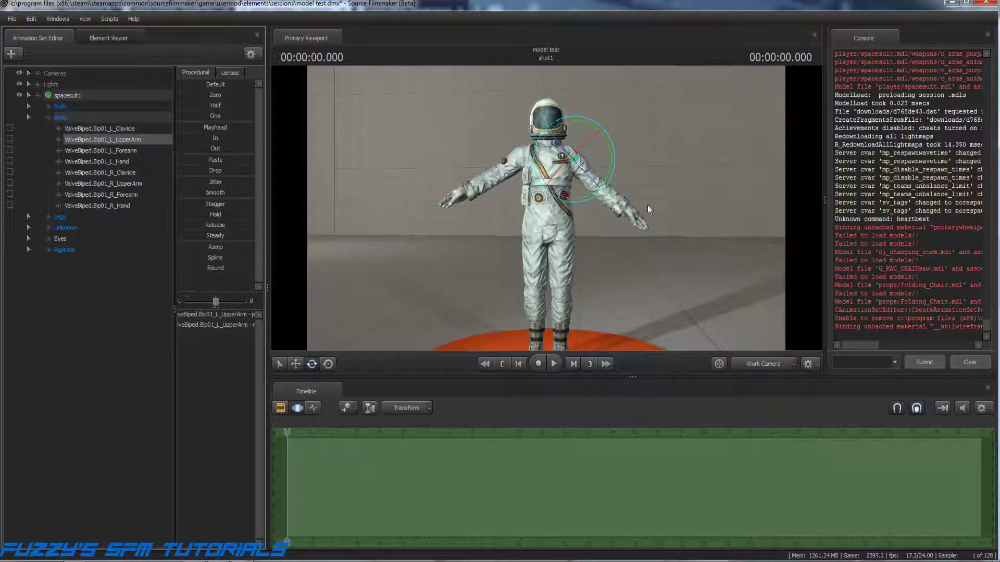
left_click_drag(611, 159, 609, 172)
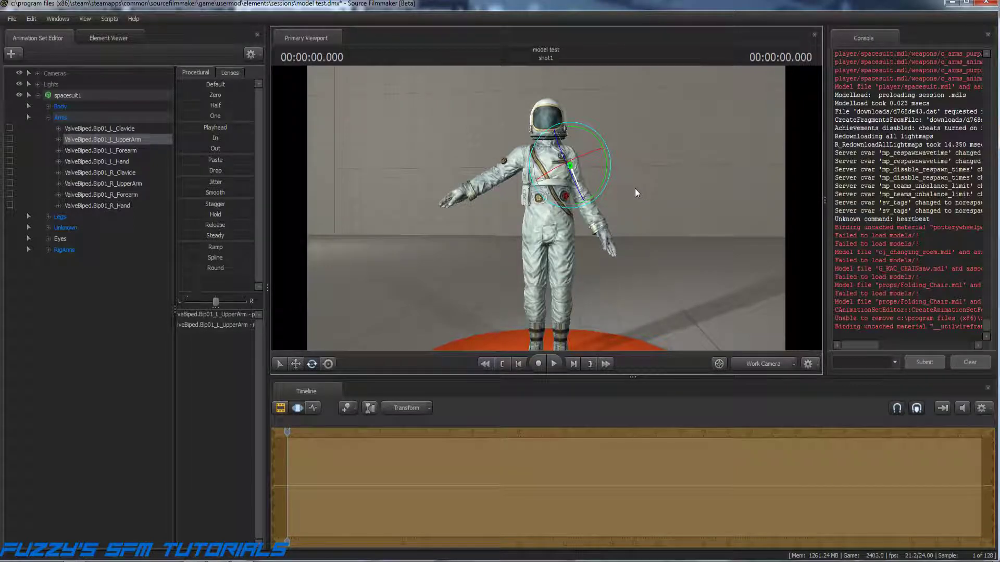
left_click_drag(571, 181, 569, 175)
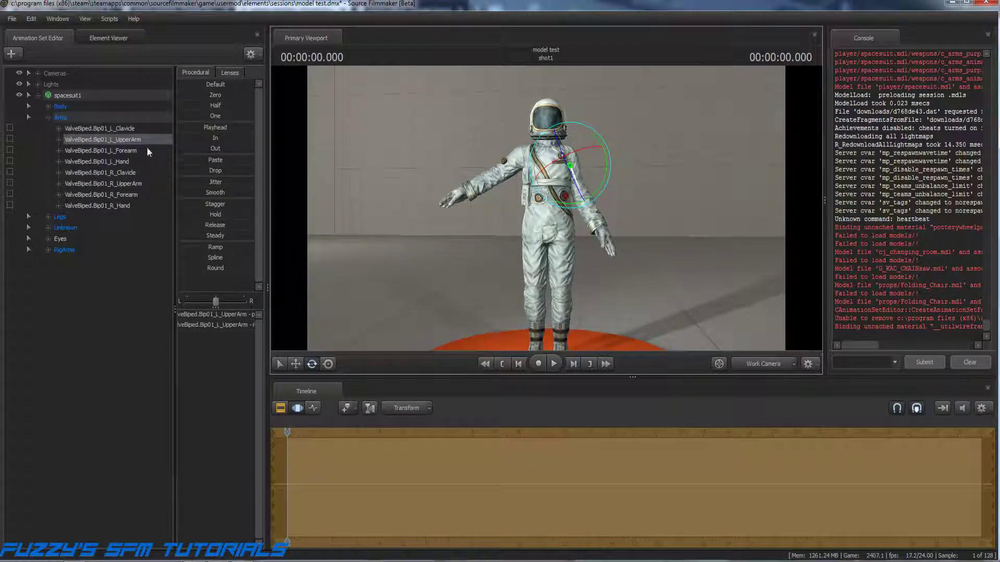
Raise the left clavicle slightly, then bring the left upper arm closer to the side and fine-tune its twist.
left_click(123, 129)
mouse_move(580, 154)
left_mouse_down()
mouse_move(596, 155)
mouse_move(595, 142)
left_mouse_up()
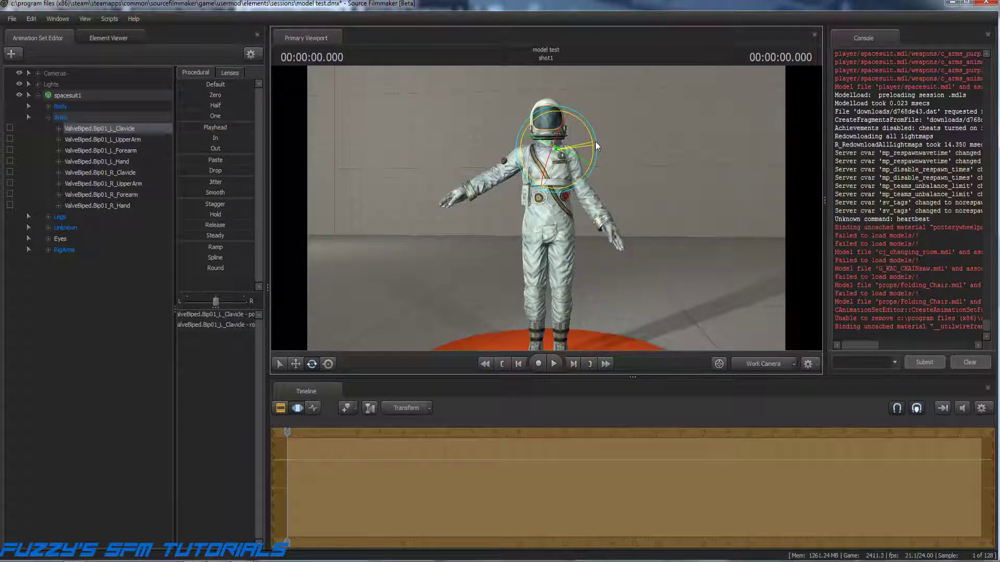
left_click(118, 137)
left_click_drag(604, 159, 610, 175)
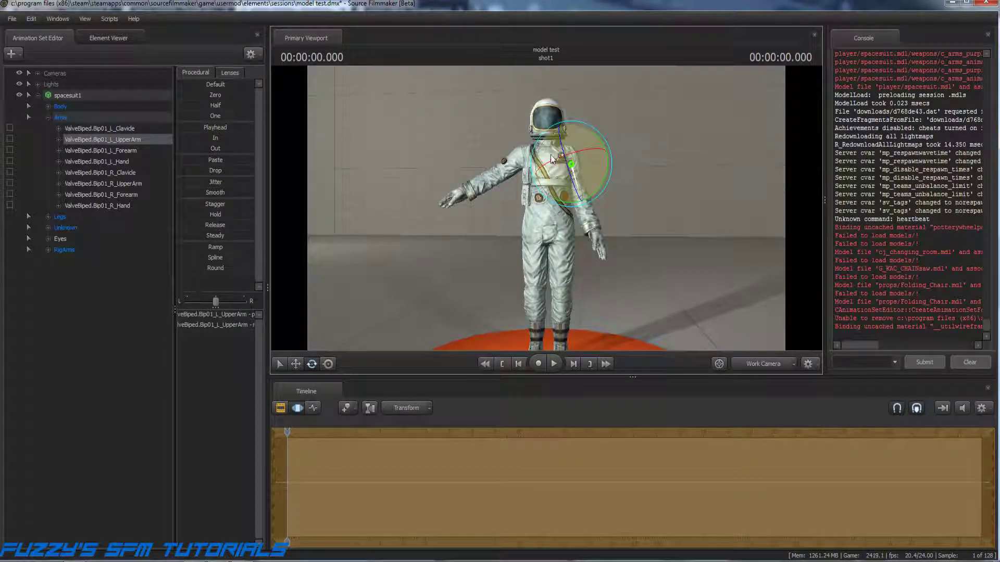
left_click_drag(555, 159, 546, 161)
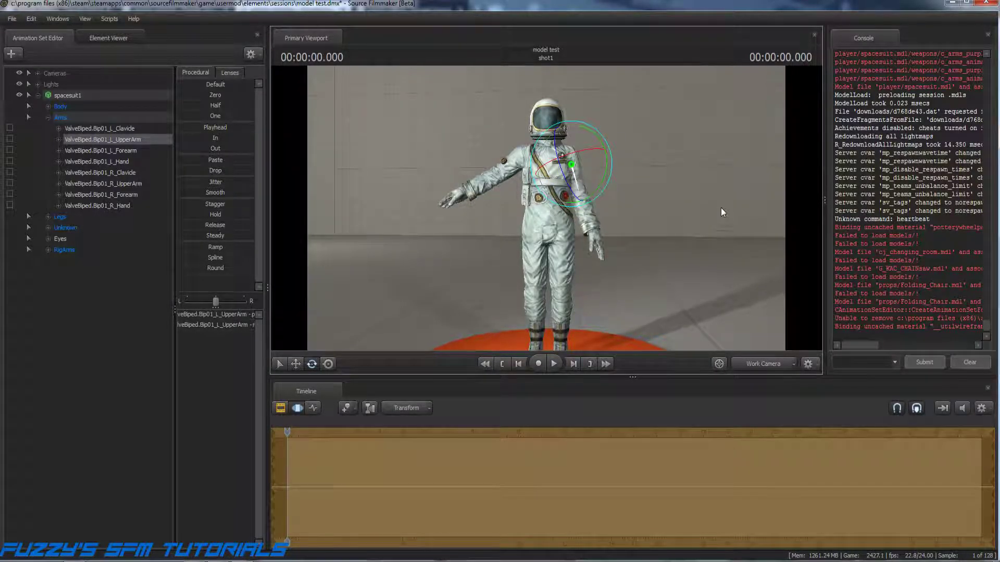
left_click_drag(605, 177, 604, 178)
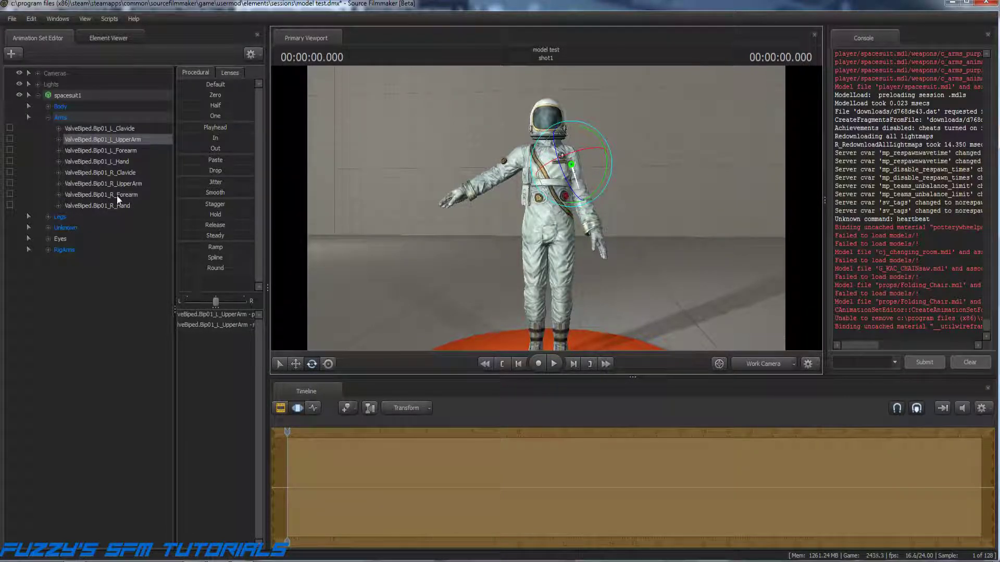
Rotate the right clavicle slightly downward, then lower the right upper arm toward the body and adjust its twist.
left_click(116, 170)
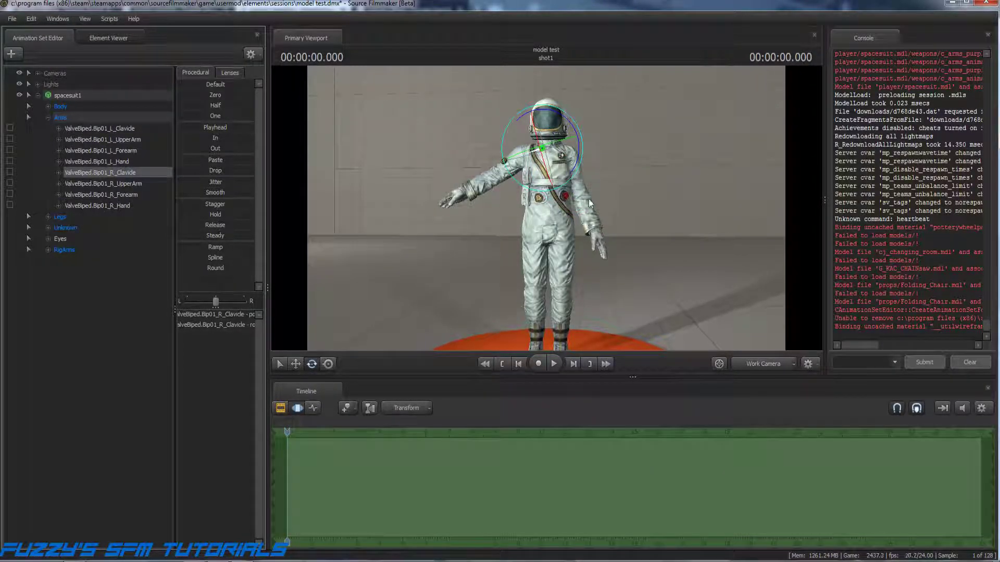
left_click_drag(576, 155, 577, 156)
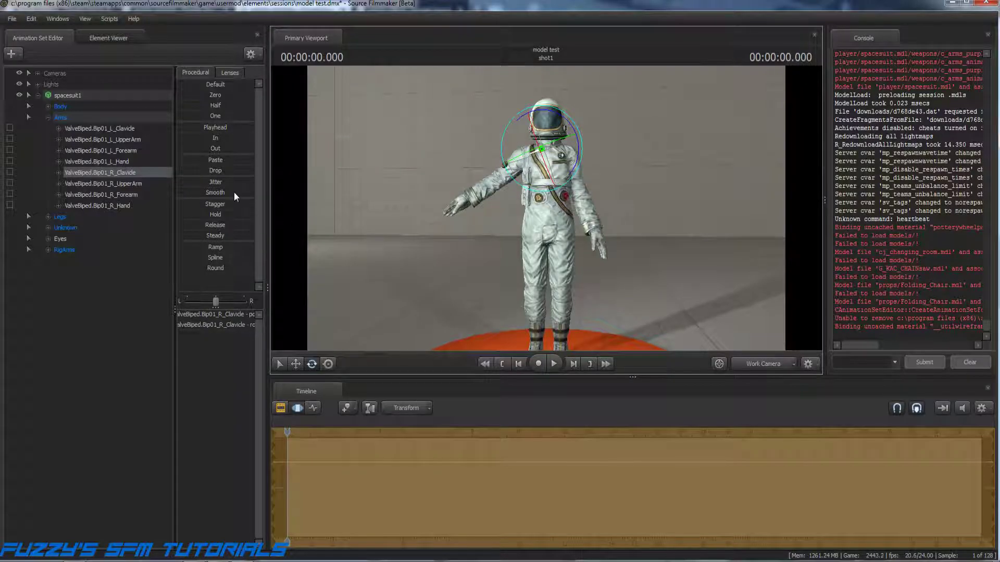
left_click(118, 183)
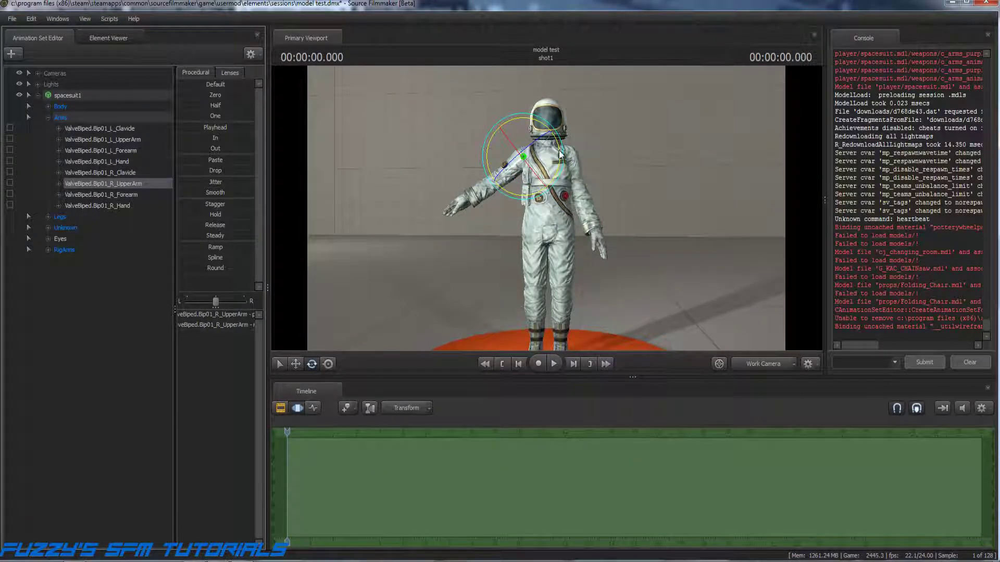
mouse_move(568, 152)
left_mouse_down()
mouse_move(561, 137)
mouse_move(520, 166)
left_mouse_up()
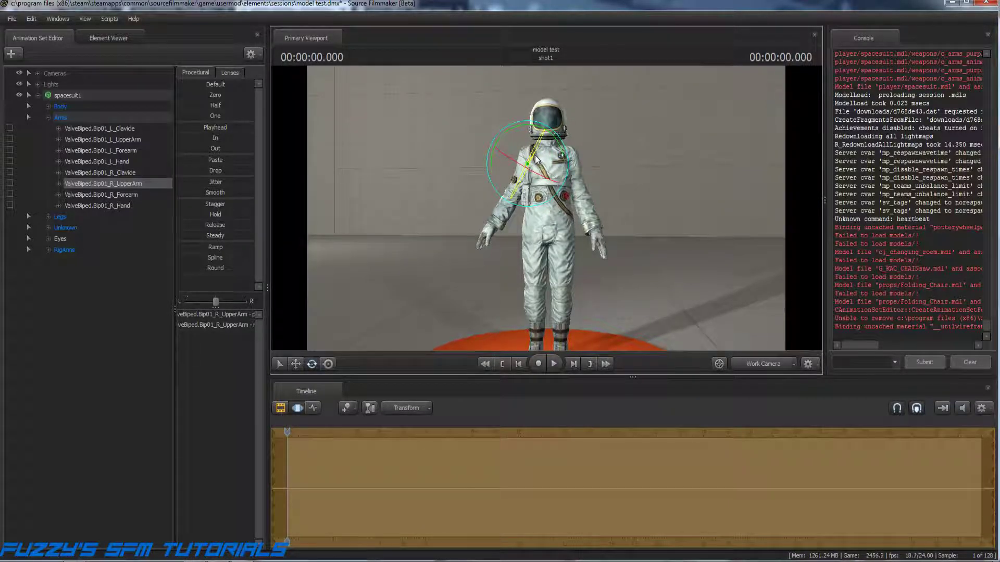
left_click_drag(536, 154, 538, 148)
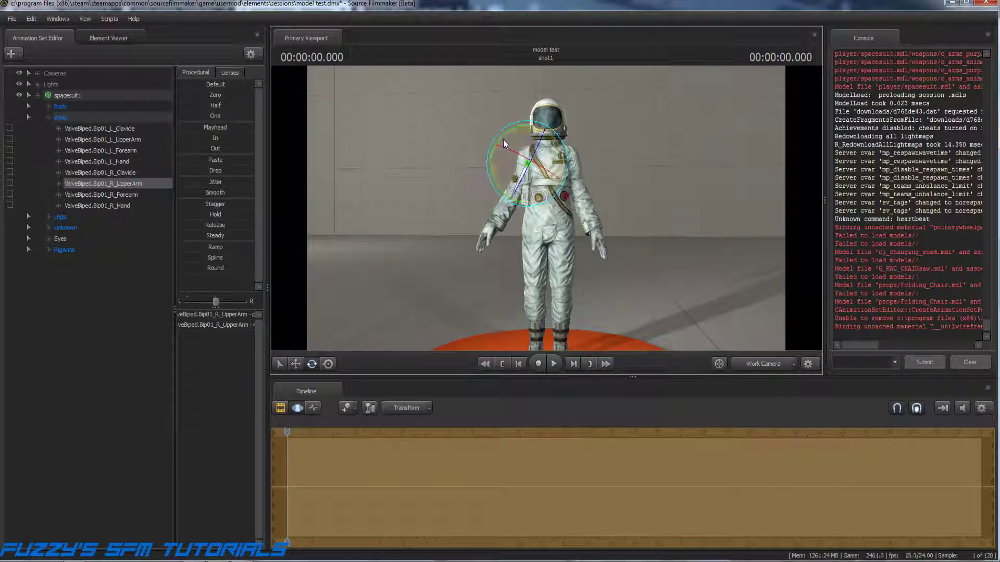
left_click_drag(504, 137, 507, 134)
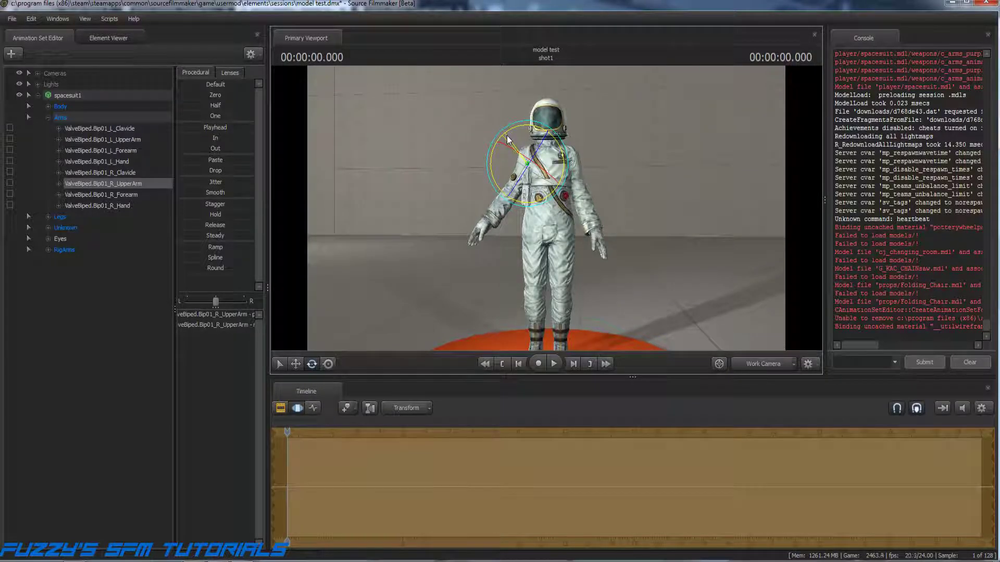
Readjust the right clavicle slightly, then bring the right upper arm closer to the side to match the left arm.
left_click(123, 193)
left_click(126, 172)
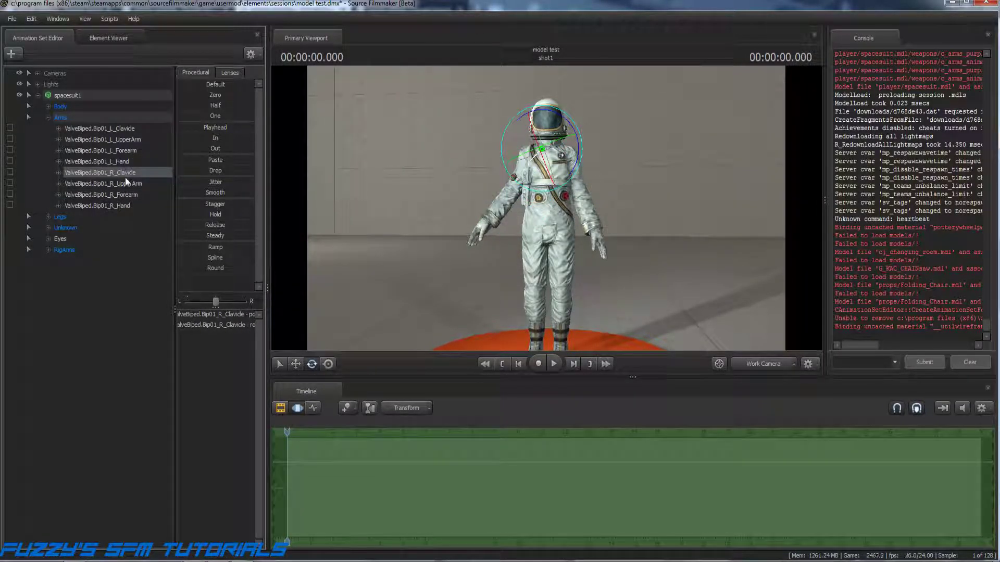
left_click(123, 183)
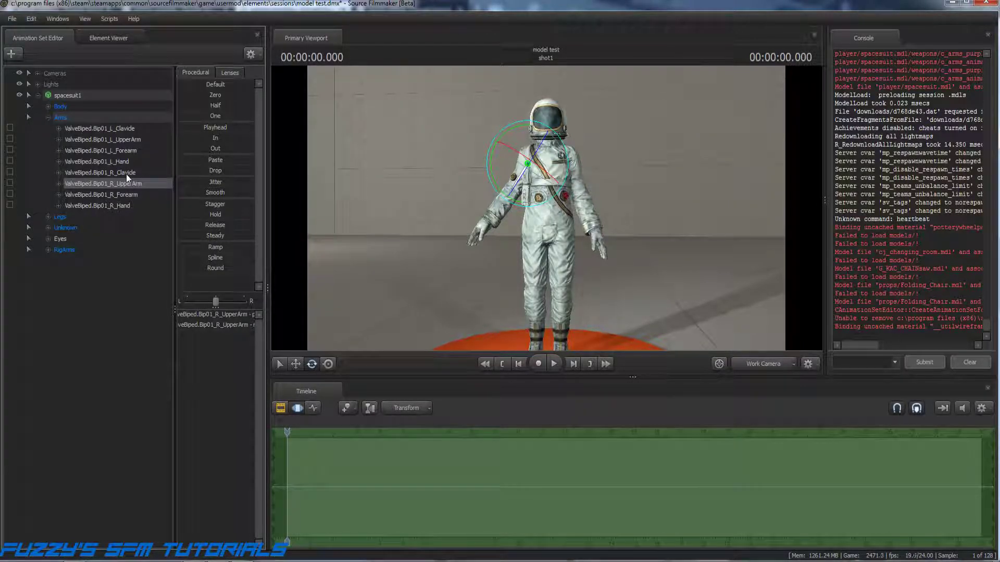
left_click(126, 173)
left_click_drag(576, 167, 574, 171)
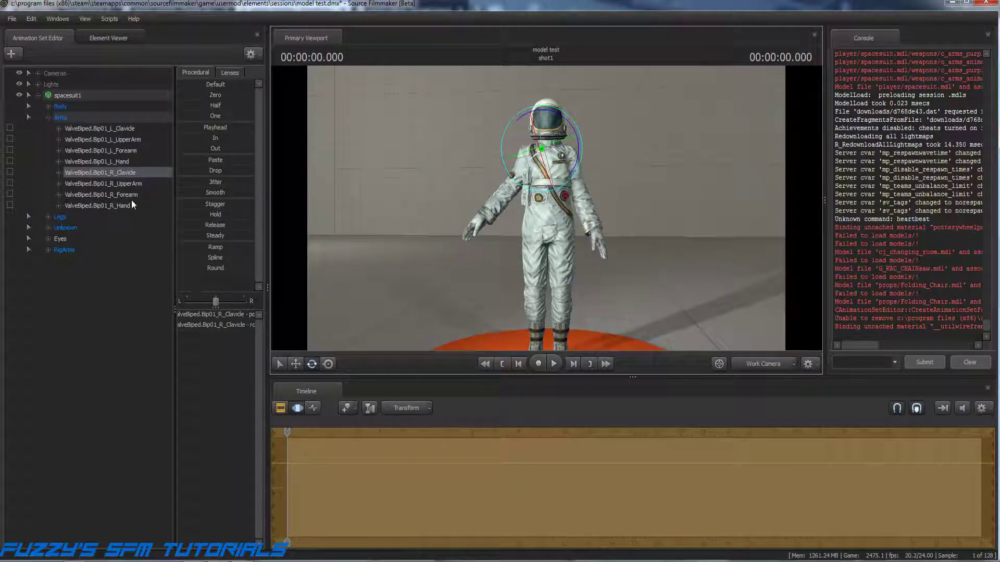
left_click(123, 184)
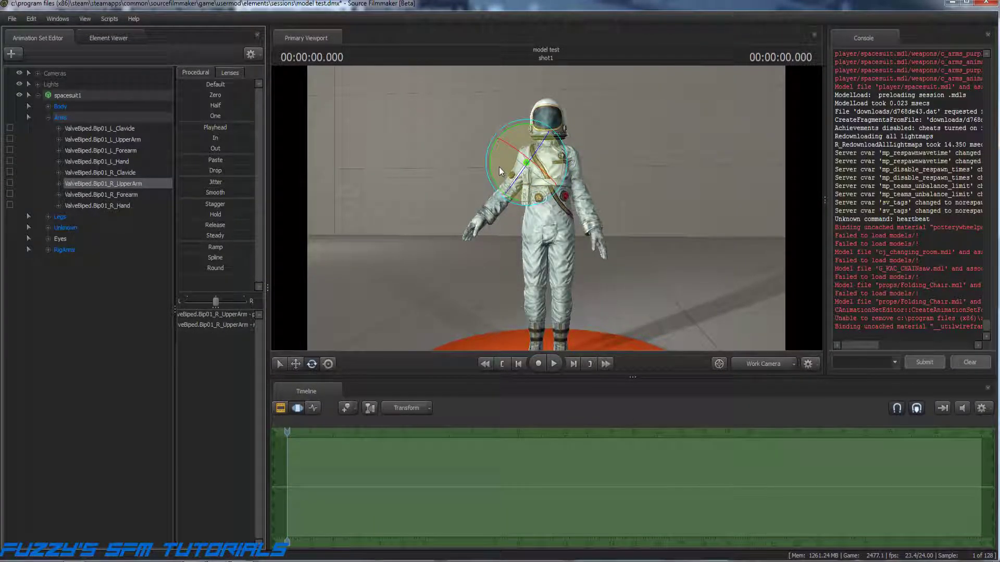
left_click_drag(492, 171, 495, 180)
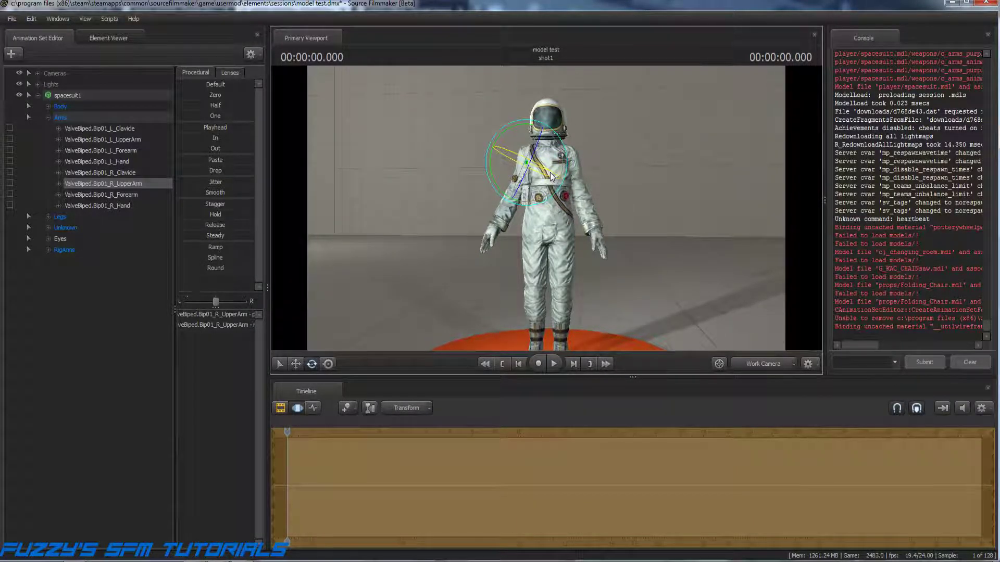
left_click_drag(551, 172, 554, 176)
Rotate the right clavicle slightly forward while viewing the spacesuit model from its right side.
left_click_drag(672, 224, 428, 226)
key("w")
key("a")
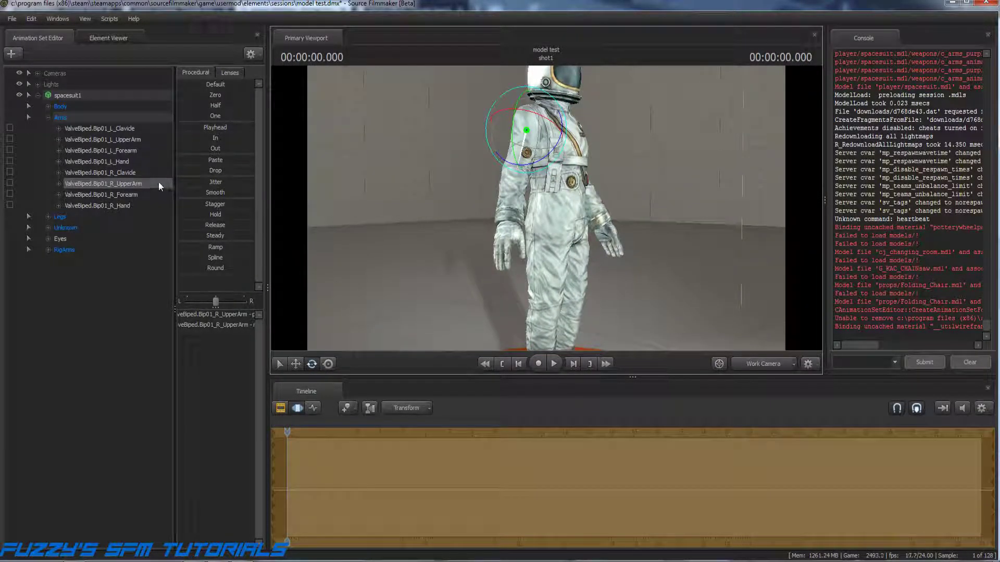
left_click(127, 172)
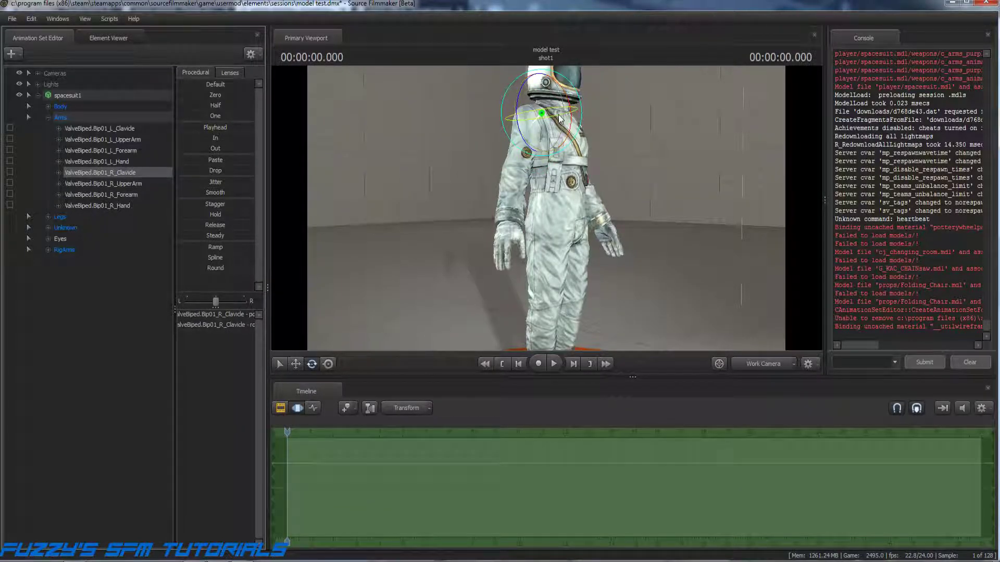
left_click(523, 124)
left_click_drag(523, 121, 537, 120)
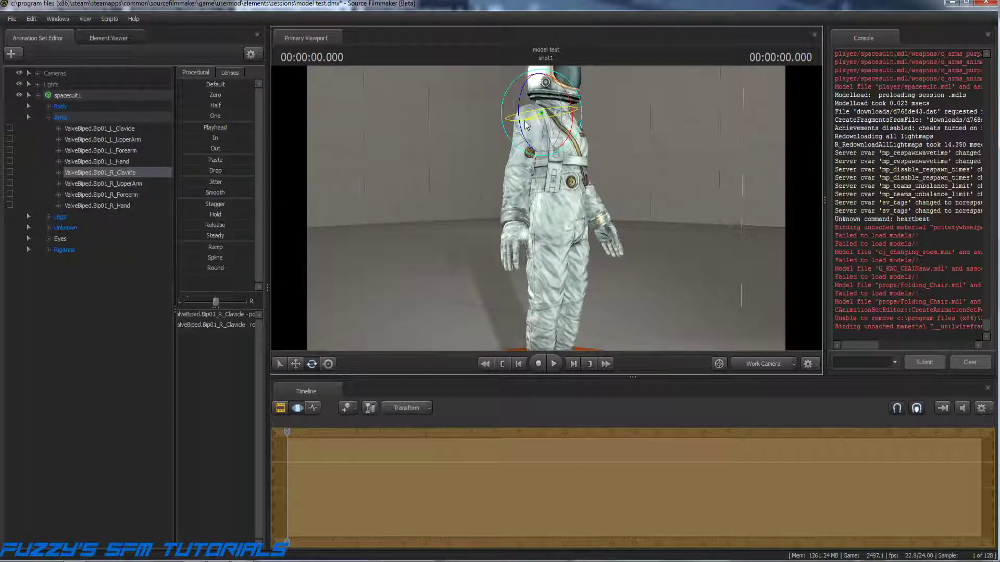
Rotate the left clavicle slightly forward while viewing the spacesuit model from its left side, then check the shoulders from the front.
left_click_drag(617, 162, 411, 164)
key("d")
key("d")
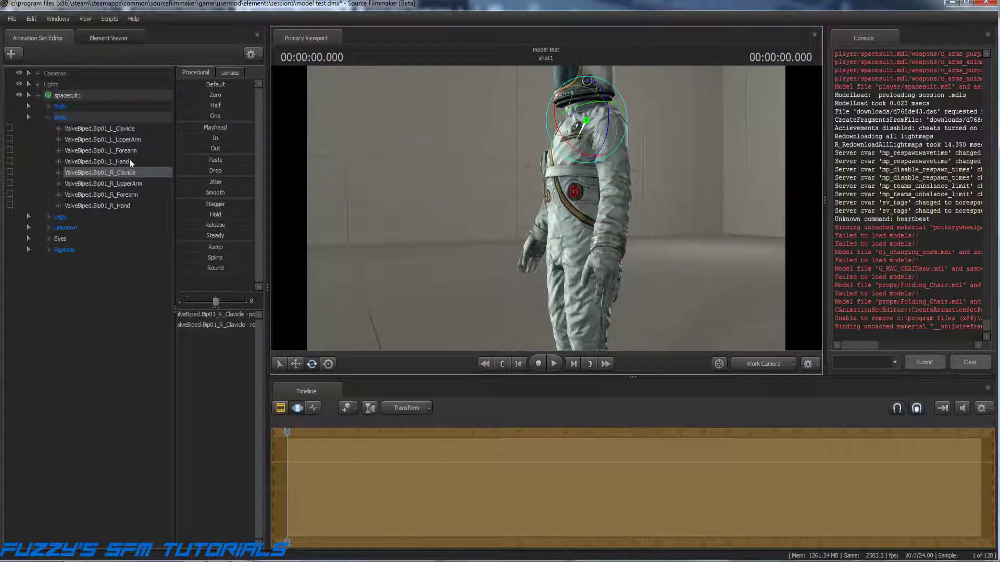
left_click(122, 129)
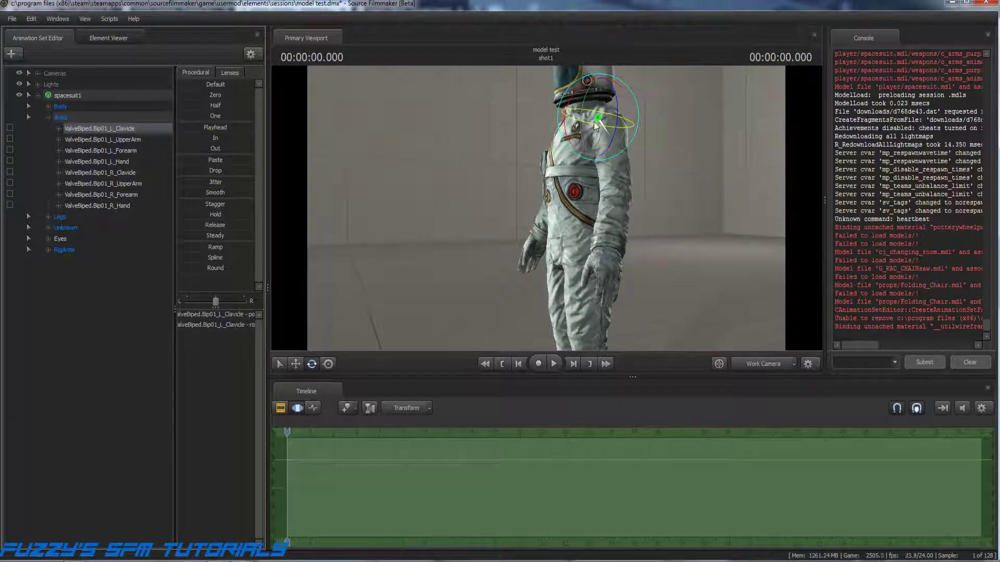
mouse_move(592, 124)
left_mouse_down()
mouse_move(590, 134)
mouse_move(589, 126)
left_mouse_up()
left_click_drag(713, 231, 785, 225)
key("a")
key("d")
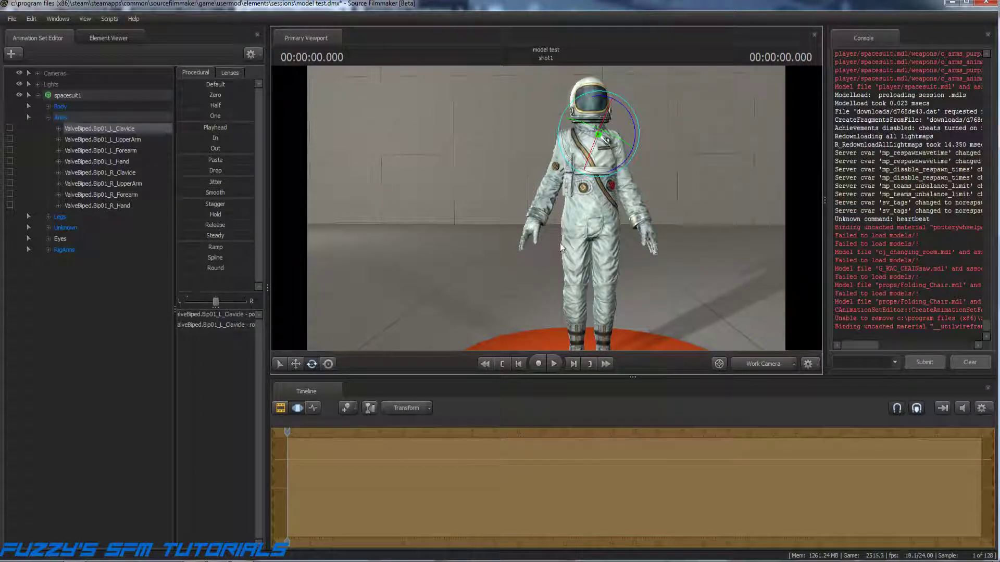
left_click_drag(638, 278, 522, 220)
key("s")
key("w")
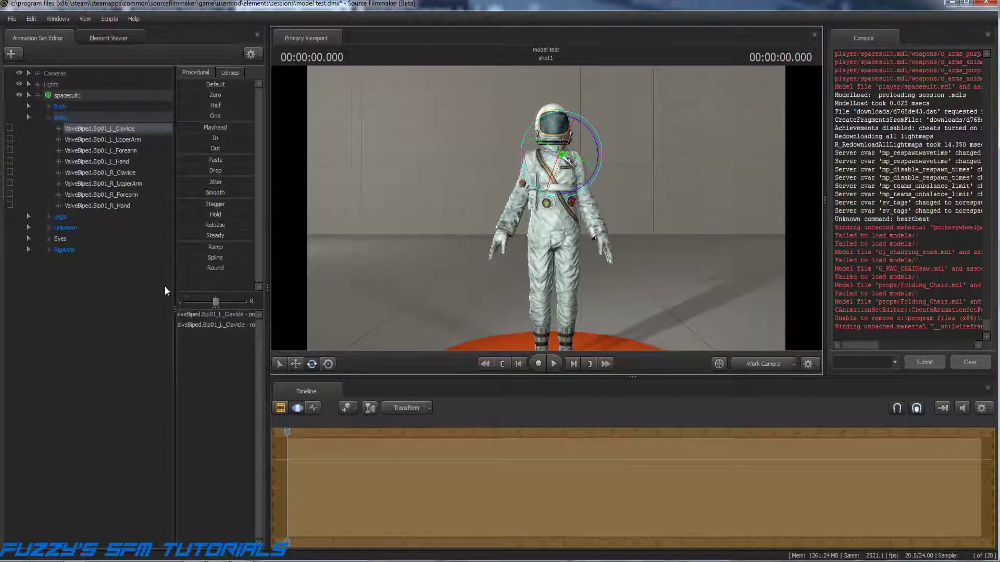
key("Return")
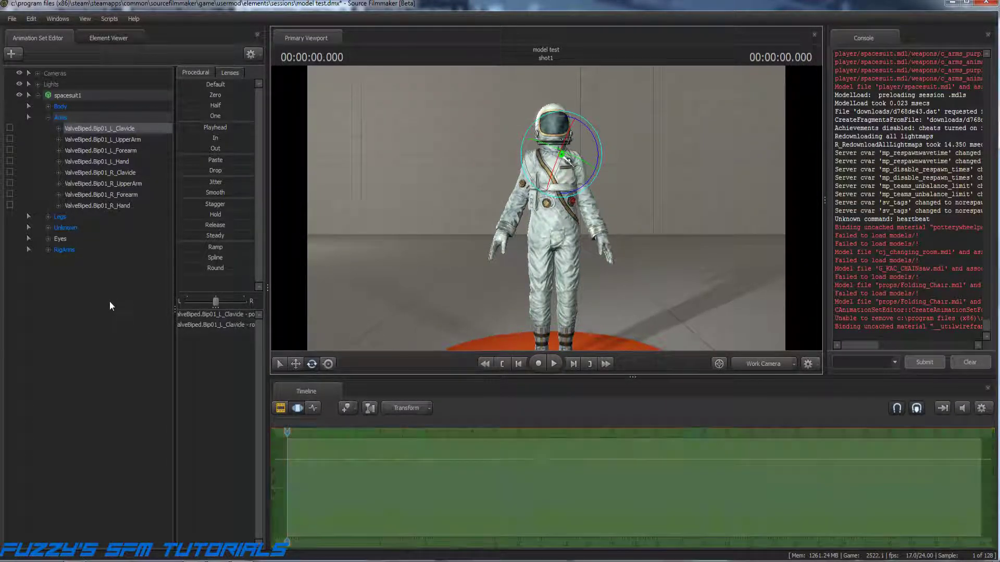
Consult the standing-person reference photo, then try shifting the spacesuit's pelvis slightly sideways and undo the move.
left_click(114, 228)
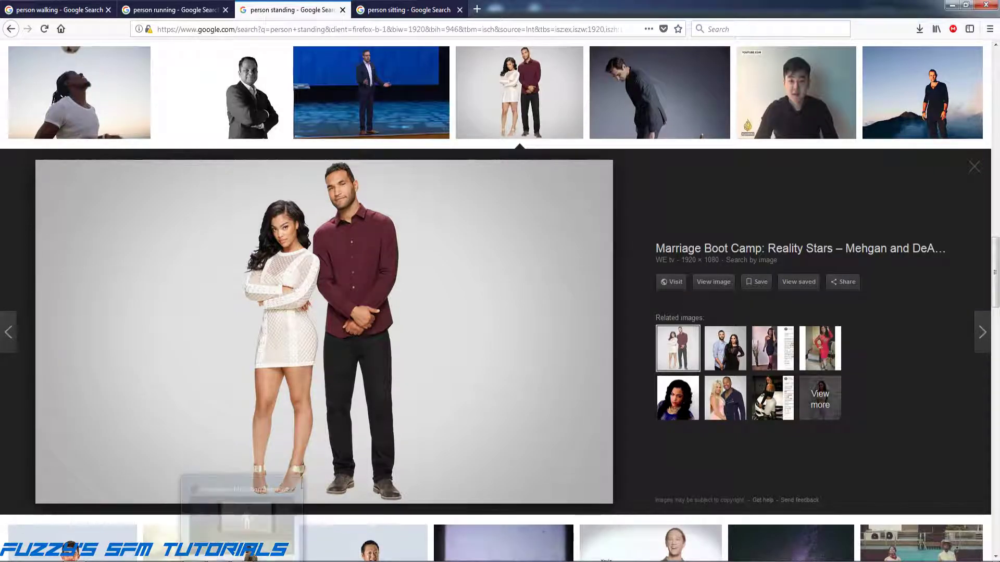
left_click(243, 561)
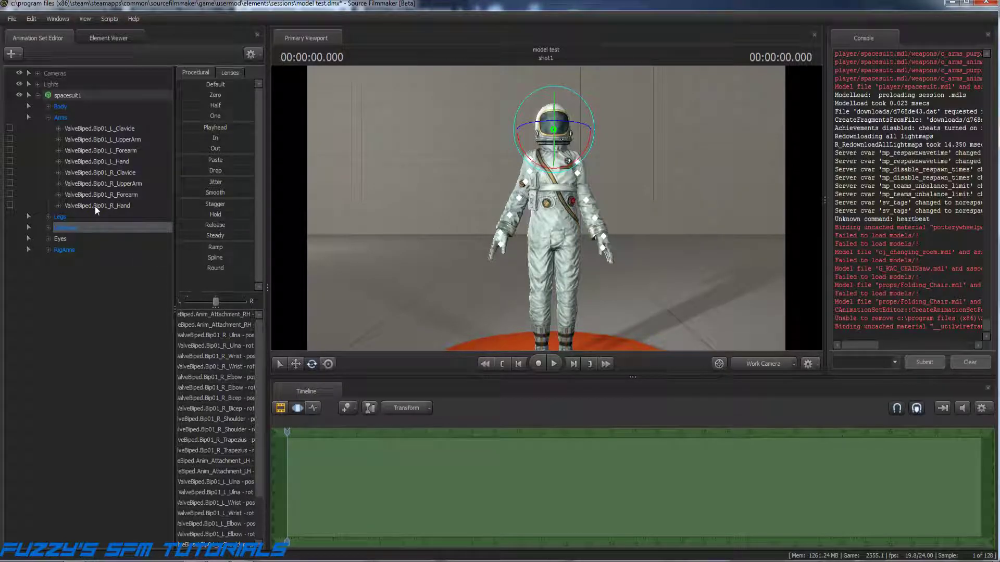
left_click(48, 106)
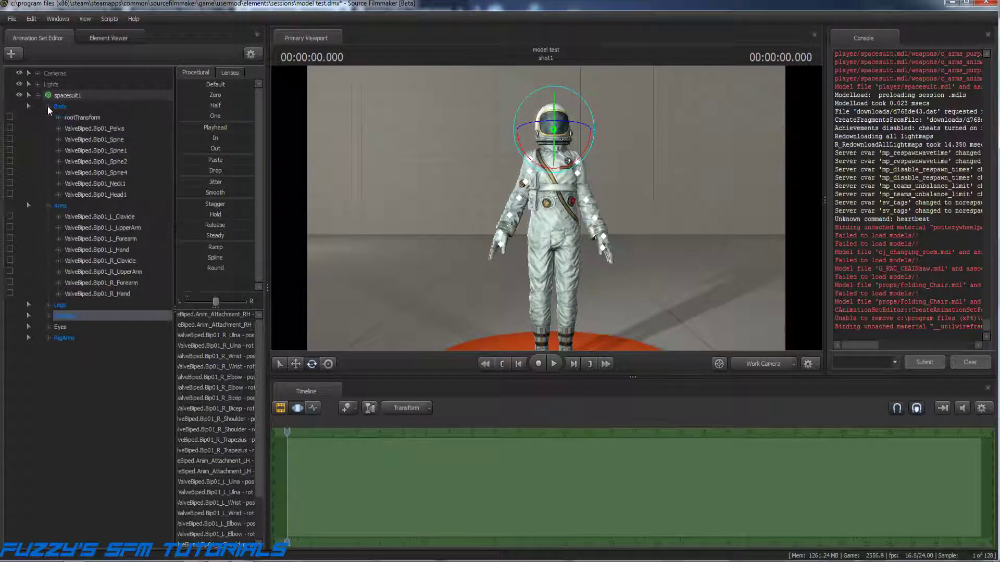
left_click(98, 130)
left_click(296, 364)
left_click_drag(586, 235, 583, 235)
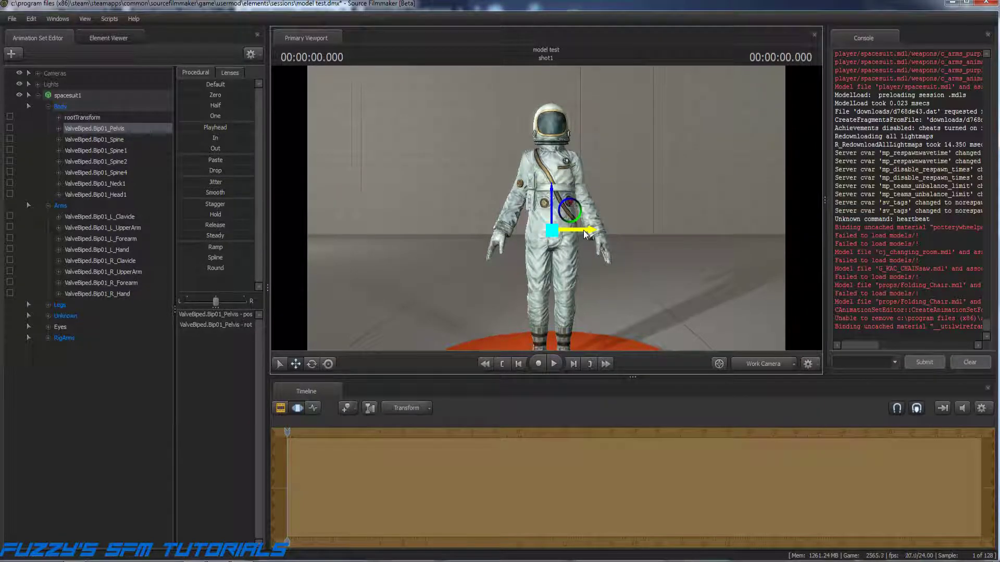
key("ctrl+z")
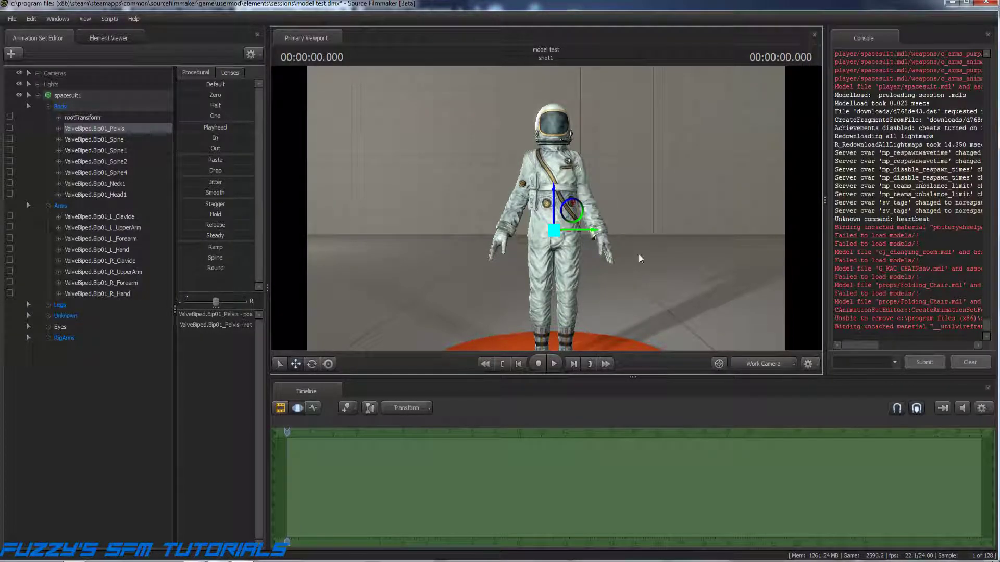
Apply the rig_biped_simple rig to the whole spacesuit model.
left_click(72, 98)
right_click(72, 98)
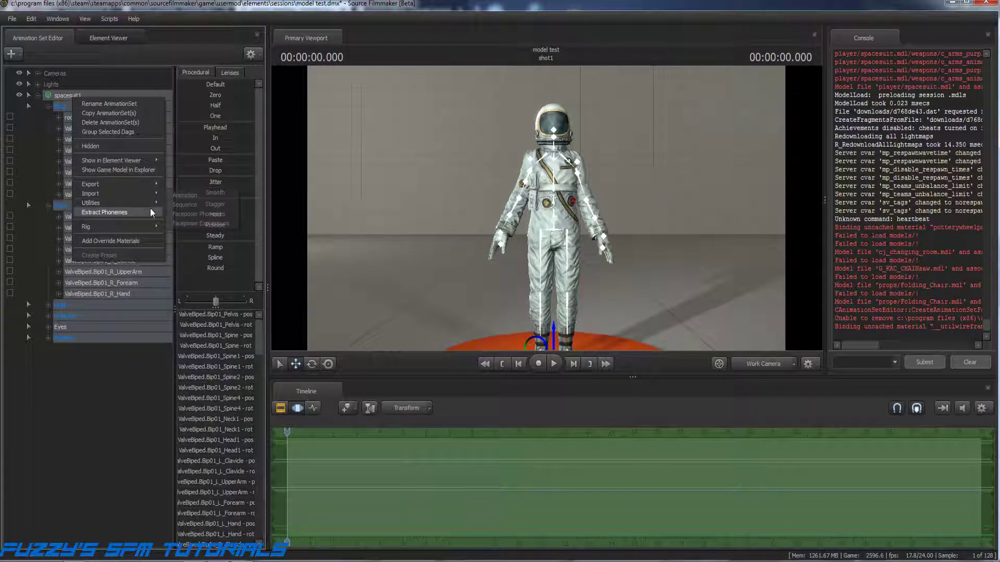
mouse_move(143, 227)
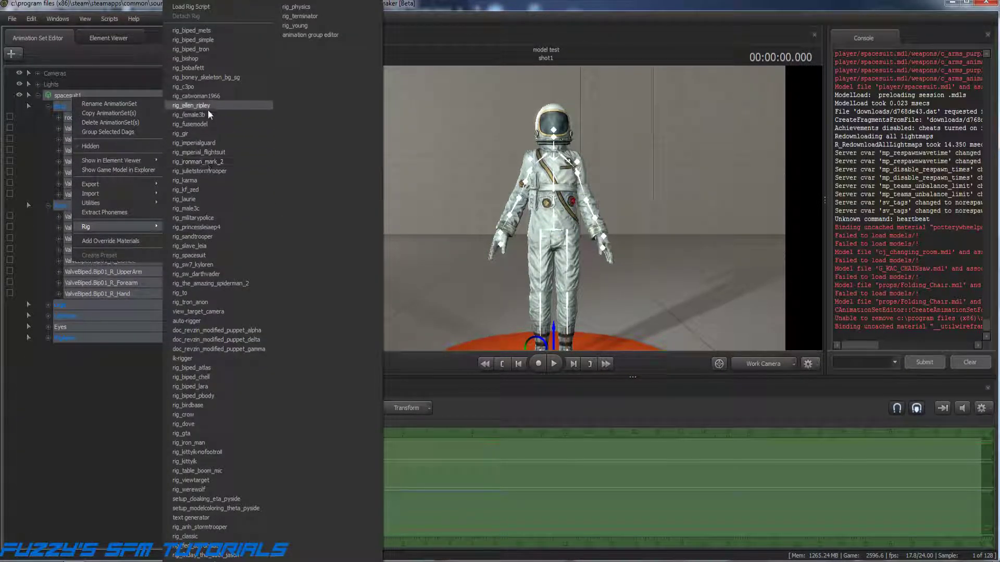
left_click(198, 40)
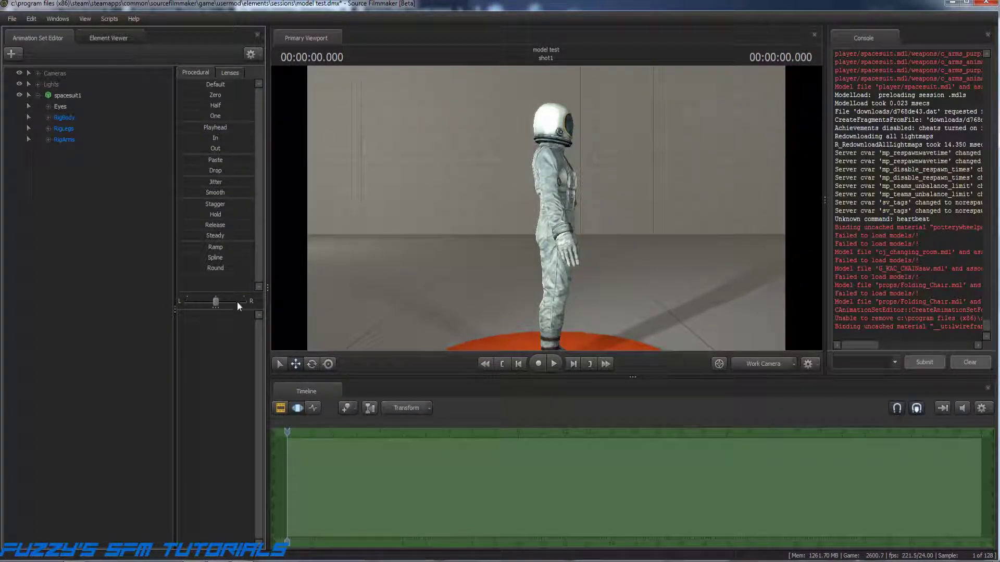
Set the rotation of the rig_root control to -90 so the spacesuit faces the camera.
left_click(47, 117)
left_click(72, 132)
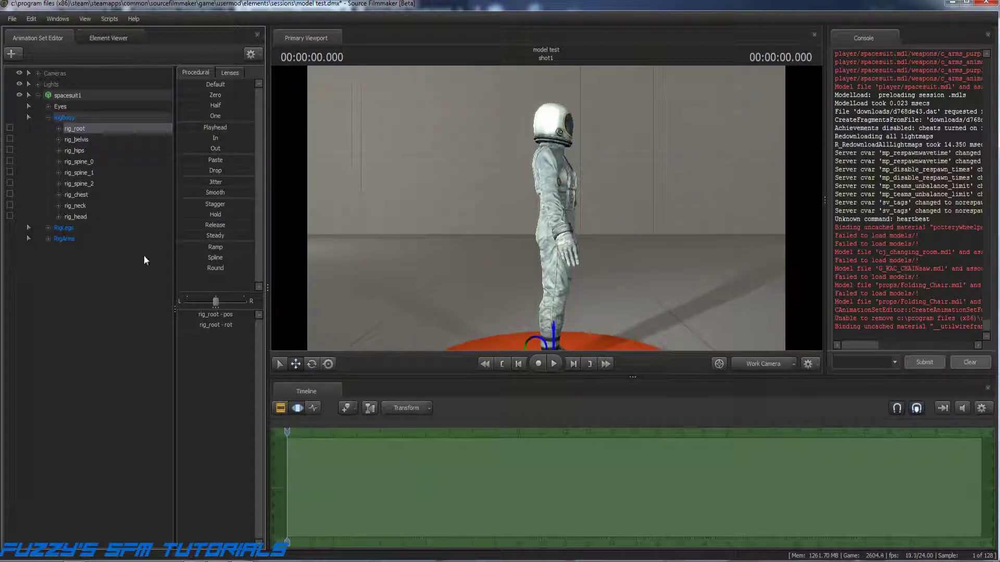
double_click(252, 325)
type("-90")
key("Return")
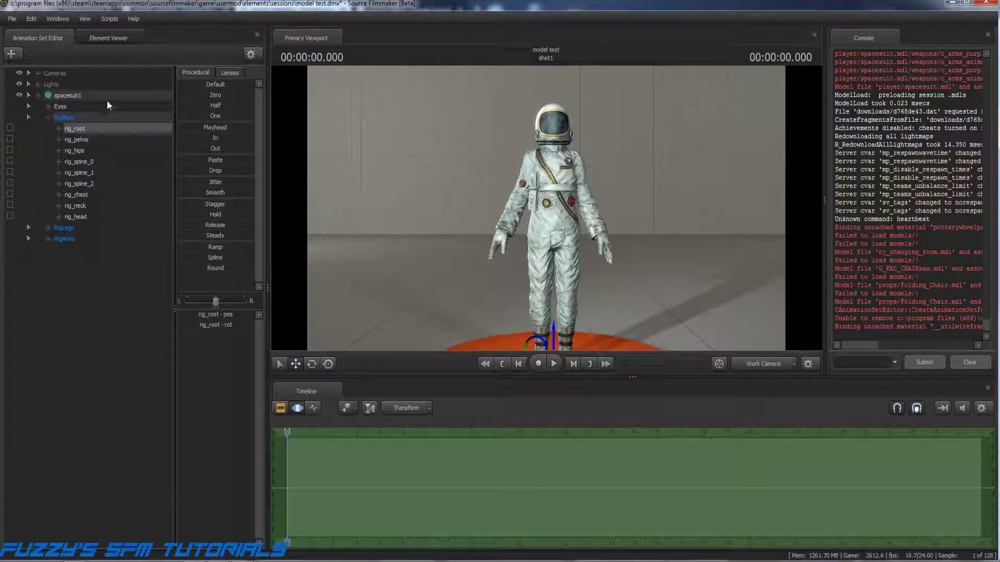
Collapse the spacesuit's control groups and detach the rig_biped_spacesuit1 rig from the model.
left_click(48, 117)
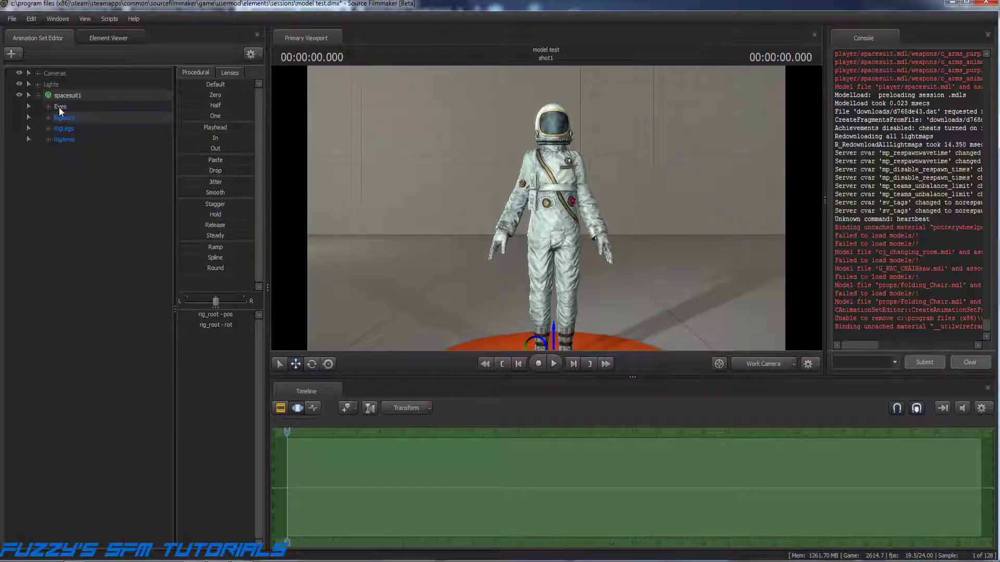
left_click(38, 95)
left_click(55, 95)
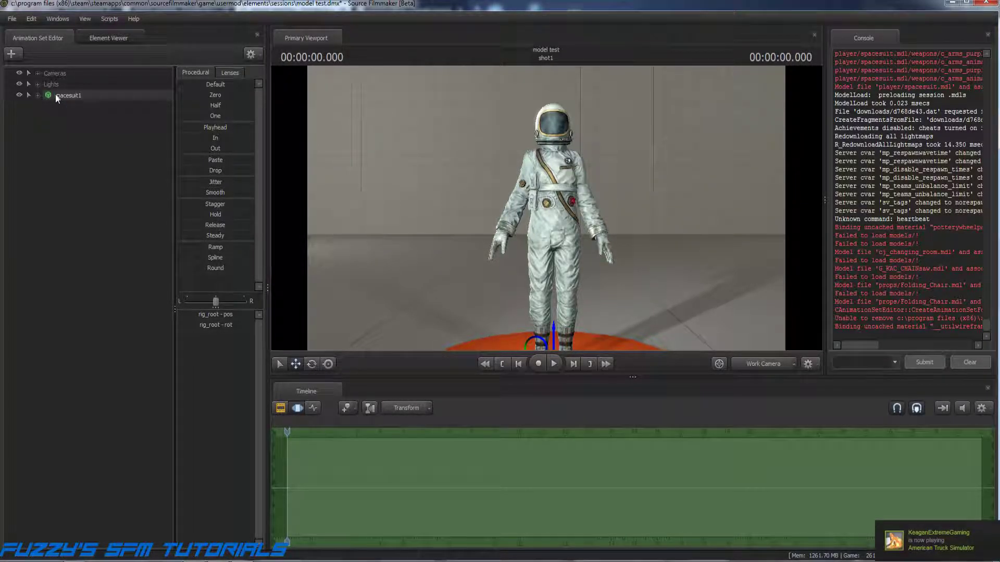
right_click(55, 94)
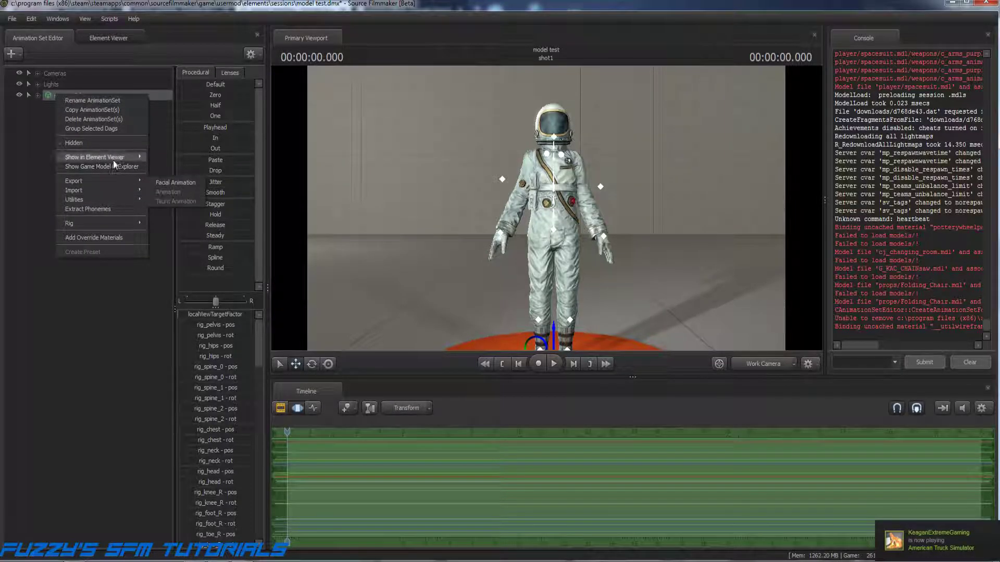
mouse_move(111, 200)
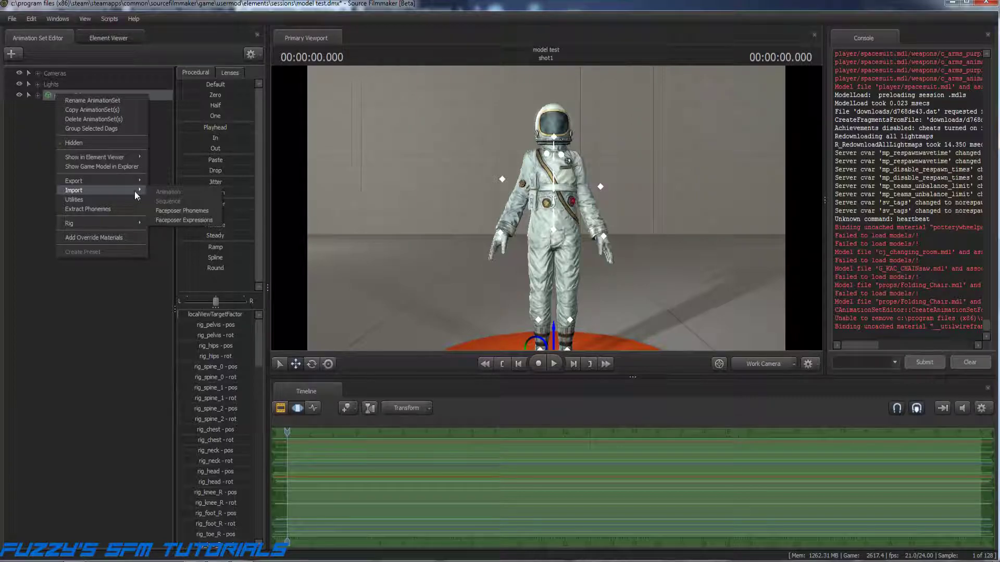
mouse_move(97, 222)
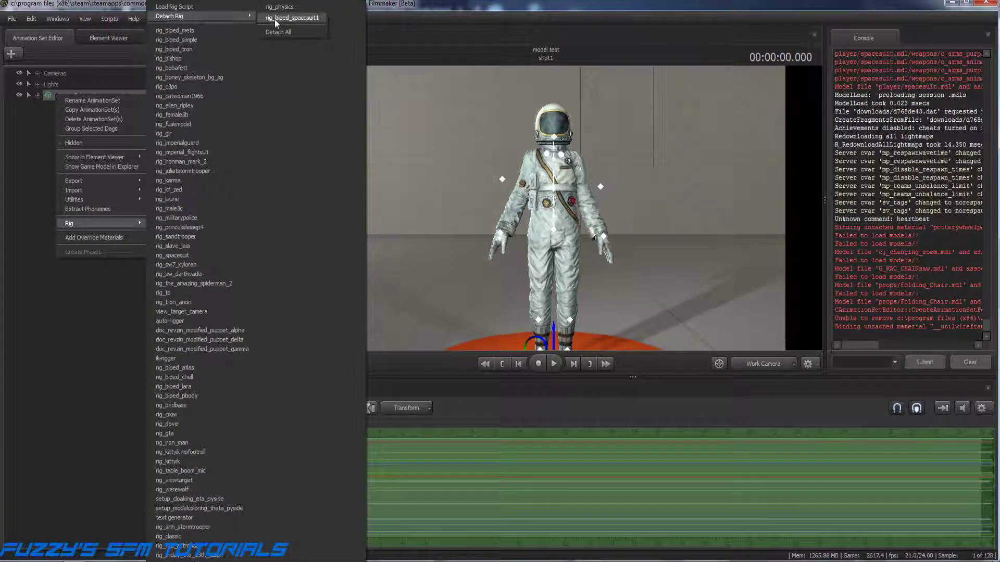
left_click(276, 18)
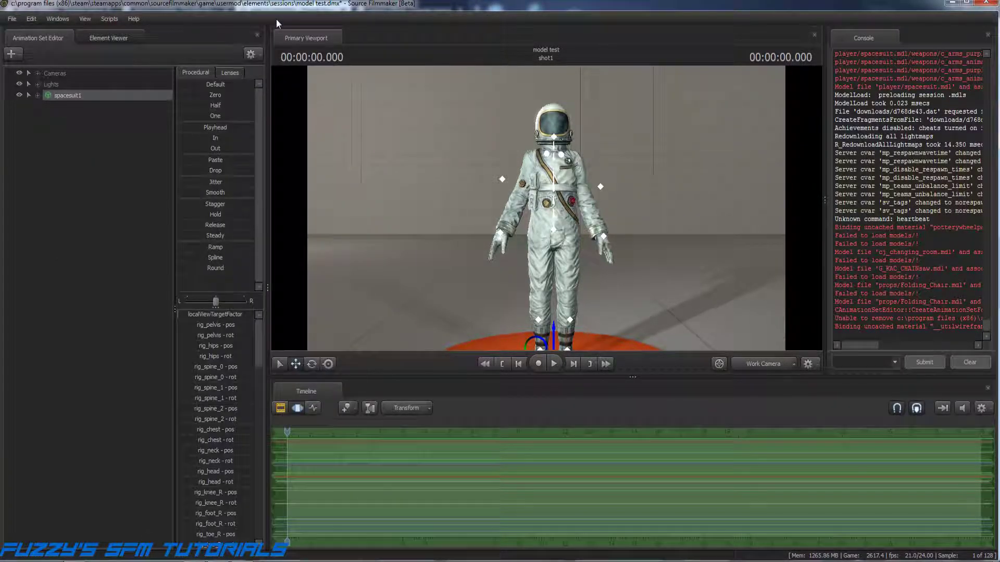
Import the ragdoll sequence onto the unrigged spacesuit model to reset its pose.
right_click(67, 95)
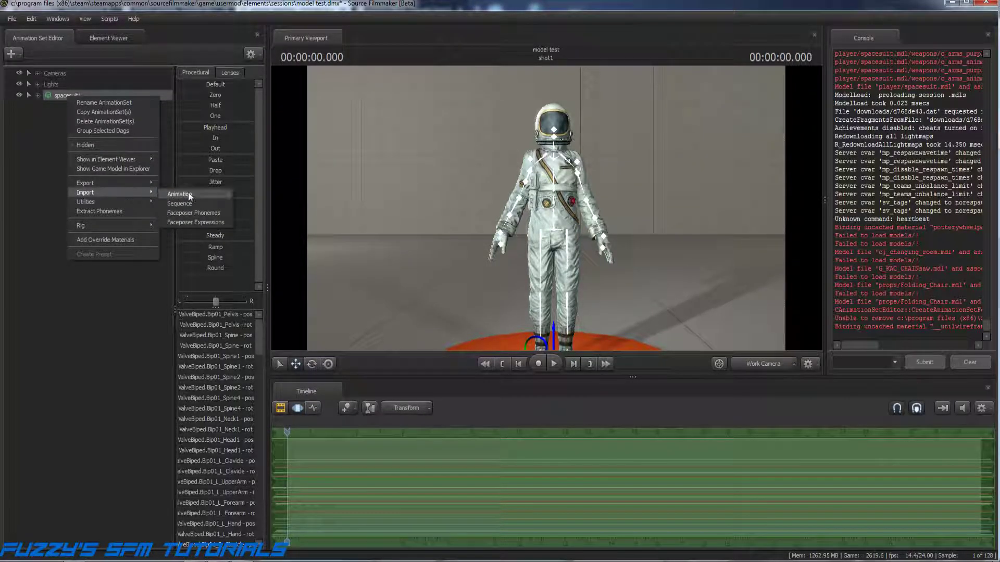
left_click(184, 207)
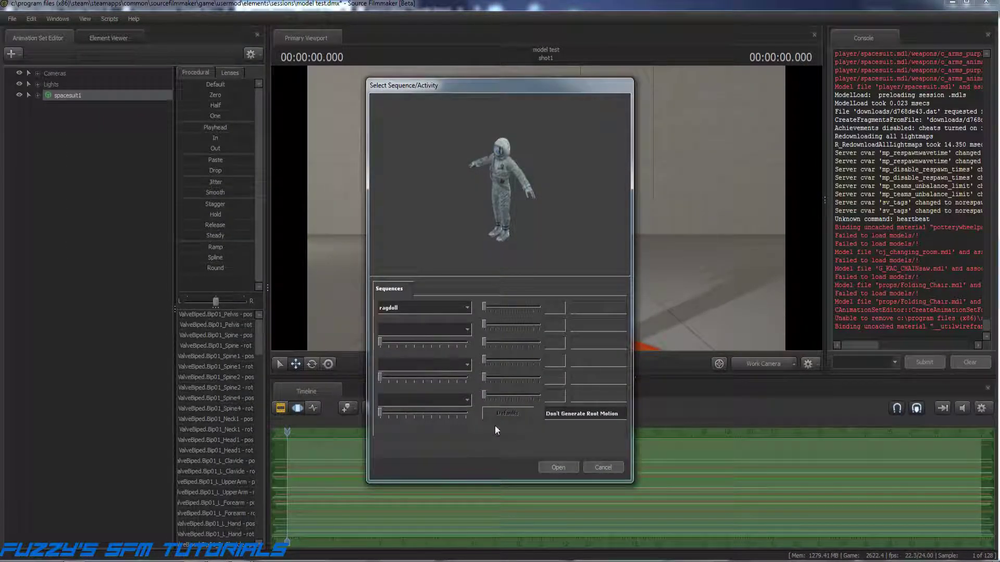
left_click(553, 467)
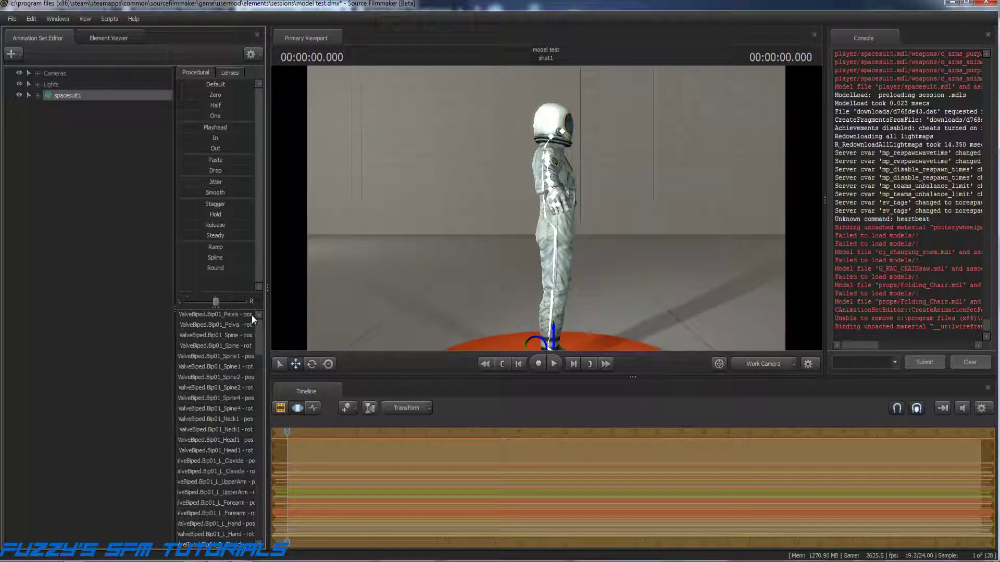
Adjust the rotation of the spacesuit's rootTransform until the model faces the camera.
left_click_drag(257, 329, 253, 541)
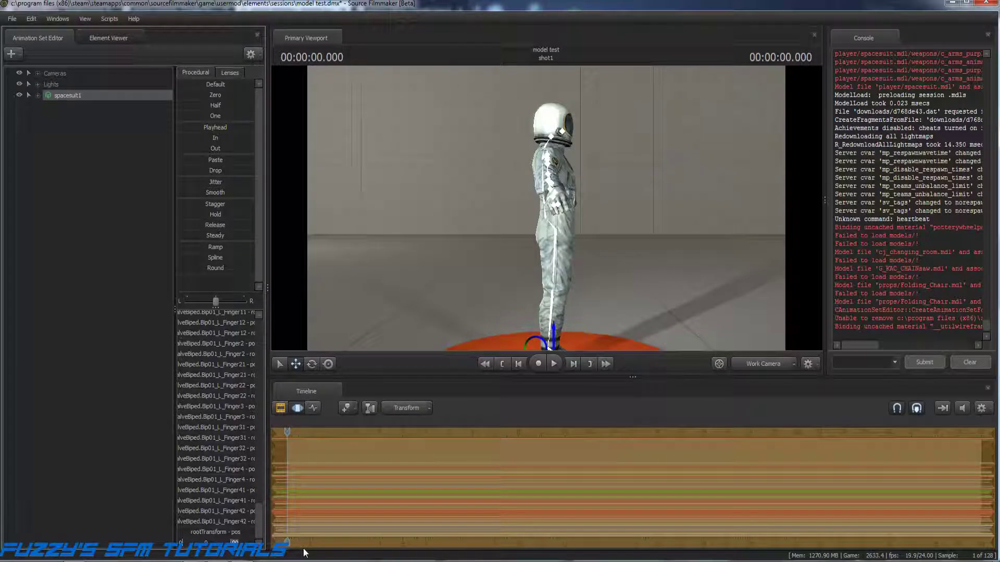
key("ctrl+z")
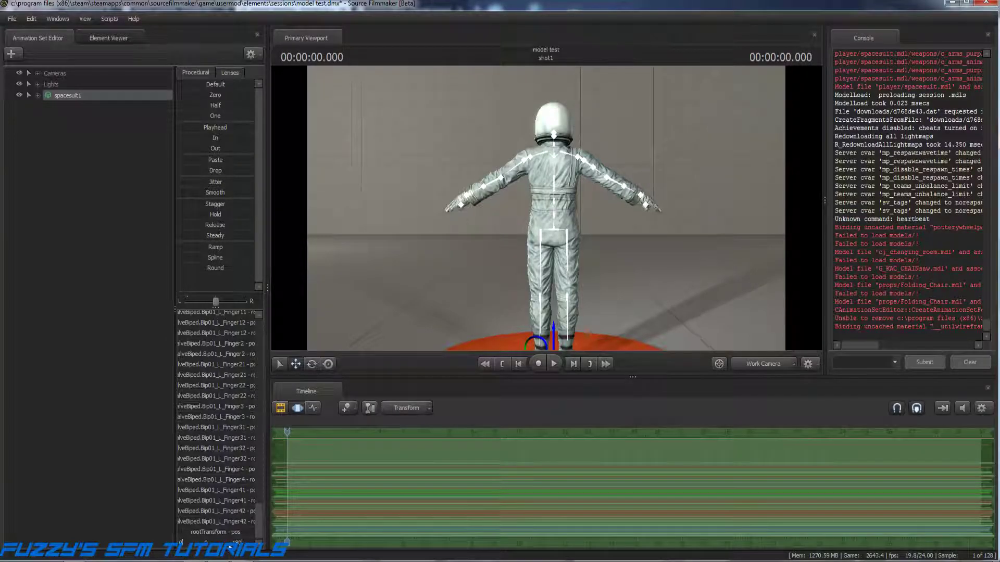
key("Return")
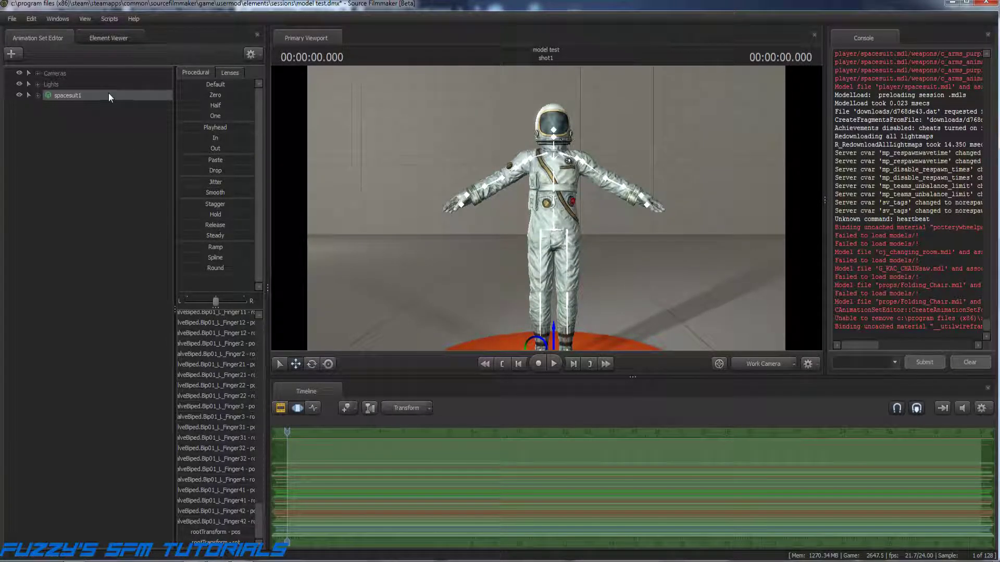
Reapply the rig_biped_simple rig to the spacesuit in its reset arms-out pose.
left_click(37, 95)
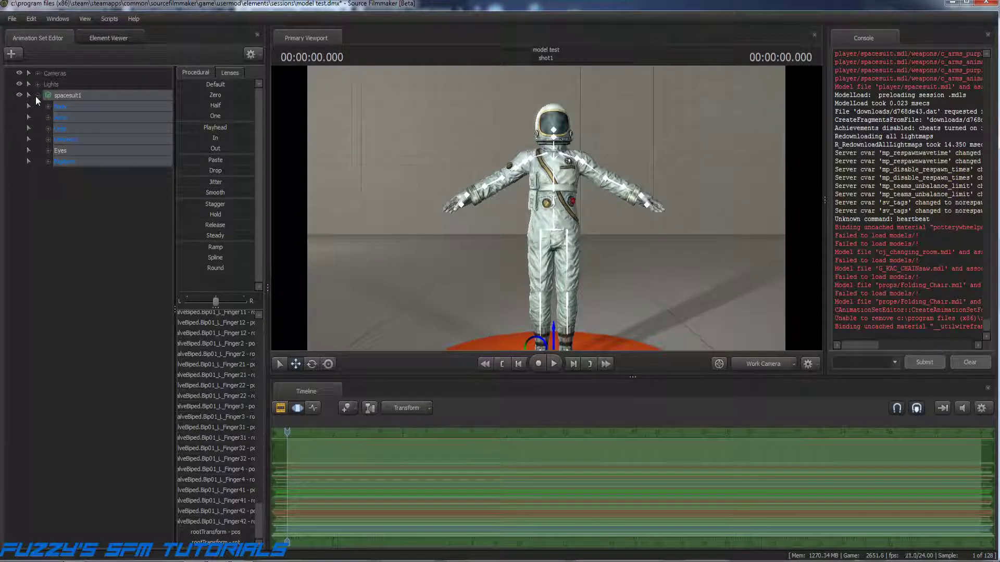
right_click(70, 96)
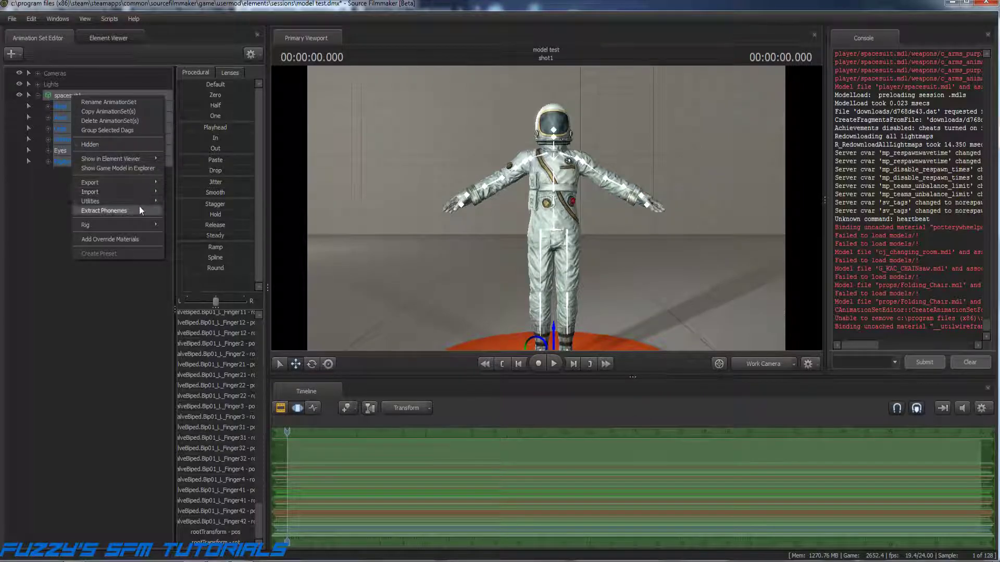
mouse_move(130, 227)
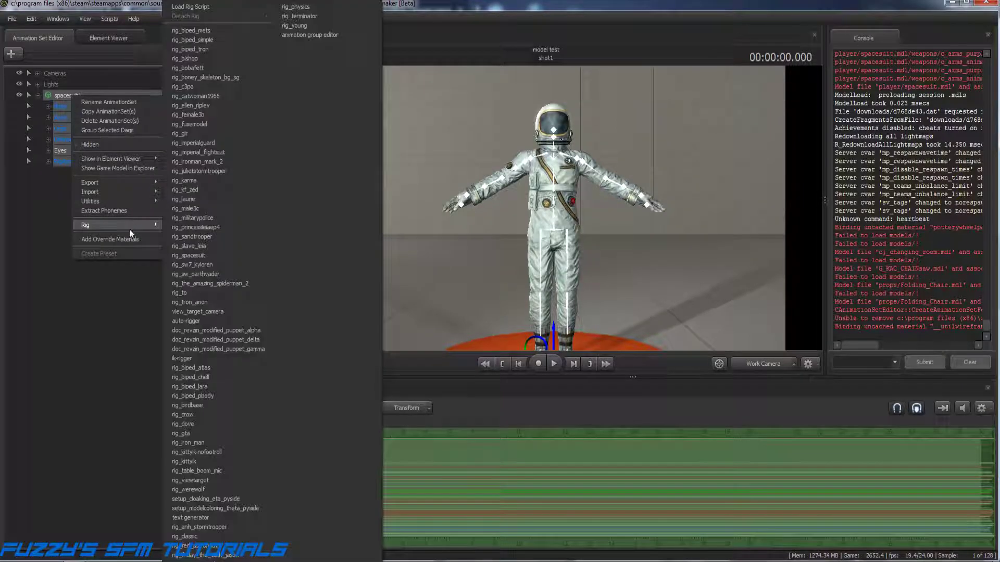
left_click(210, 40)
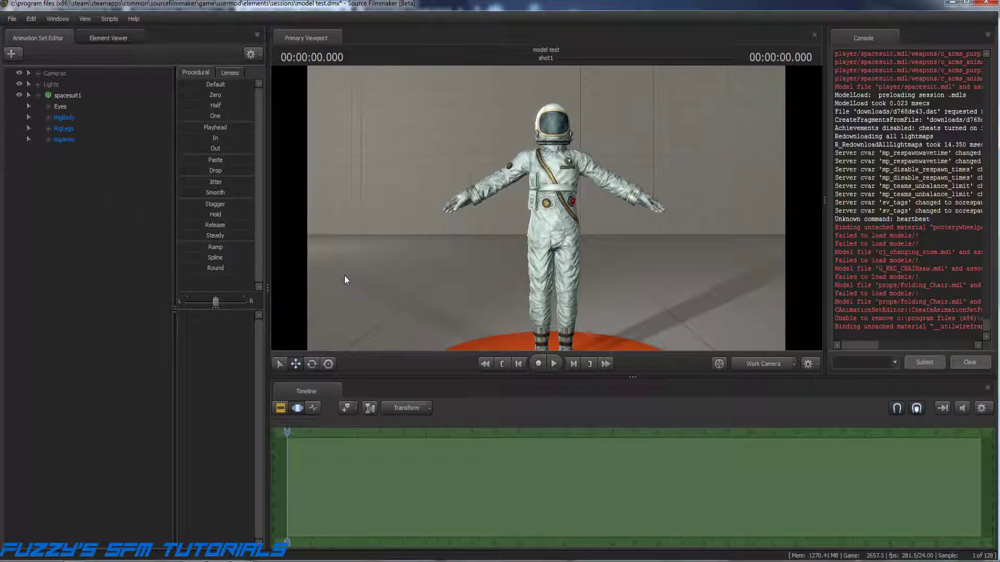
Delete the animation samples of all the rigged spacesuit's controls.
left_click(70, 95)
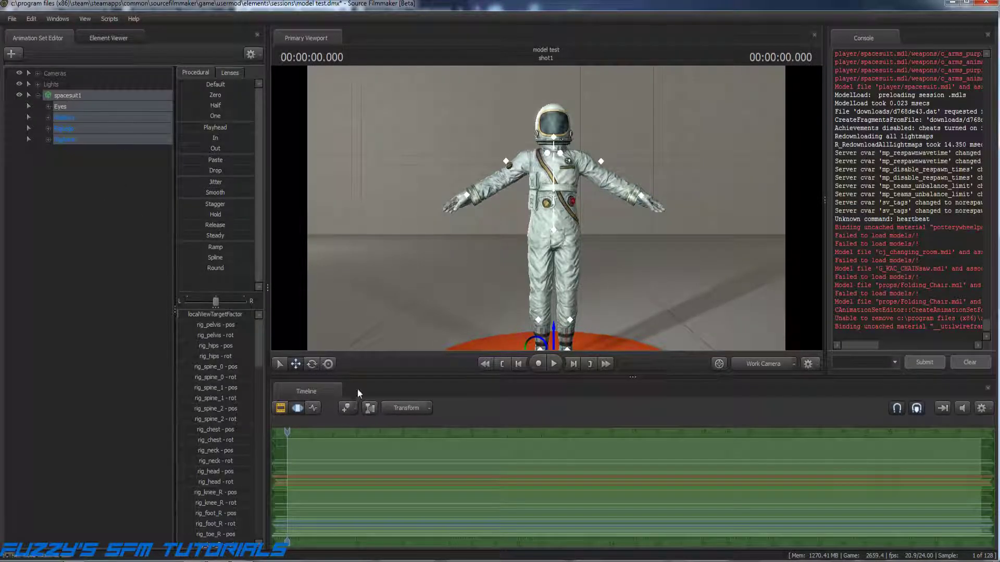
right_click(517, 457)
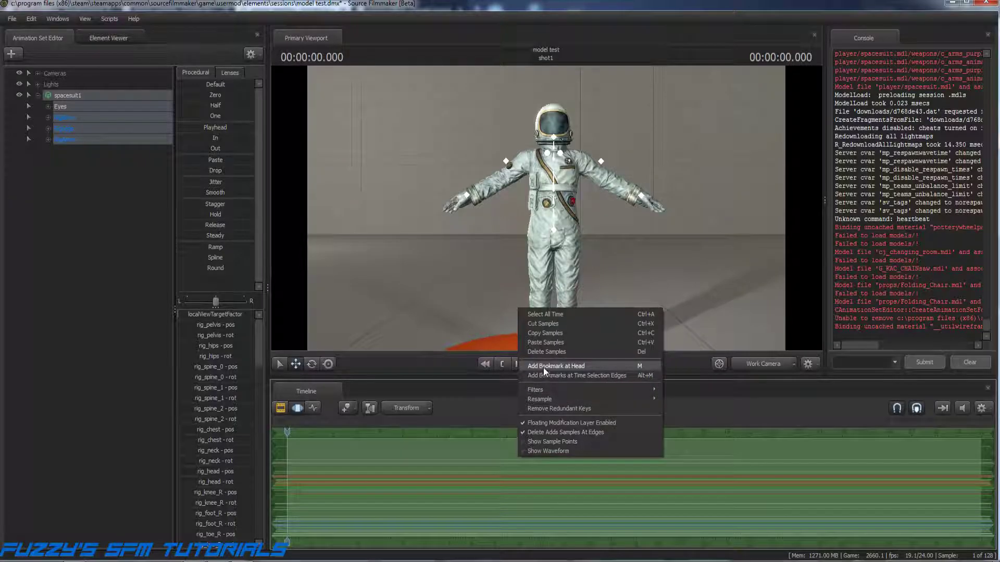
left_click(543, 351)
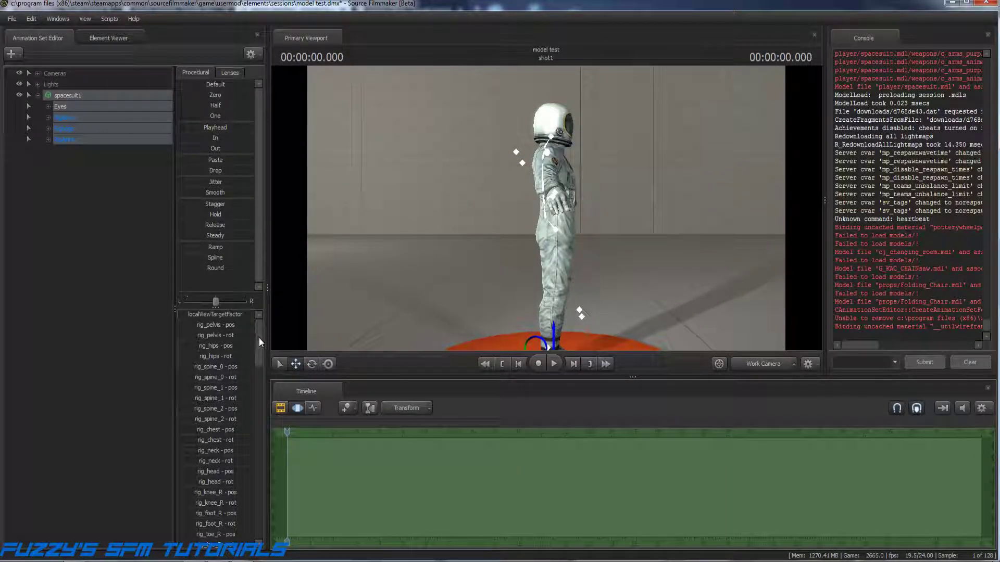
Rotate the spacesuit's rig_root about the vertical axis until the model faces the camera.
left_click(48, 117)
left_click(71, 130)
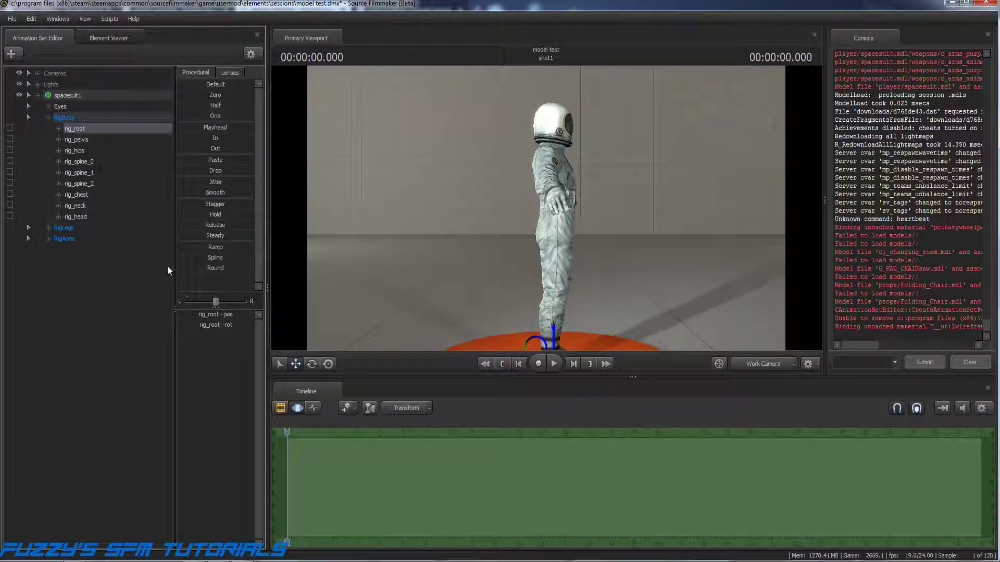
mouse_move(250, 324)
type("-")
key("Tab")
key("Return")
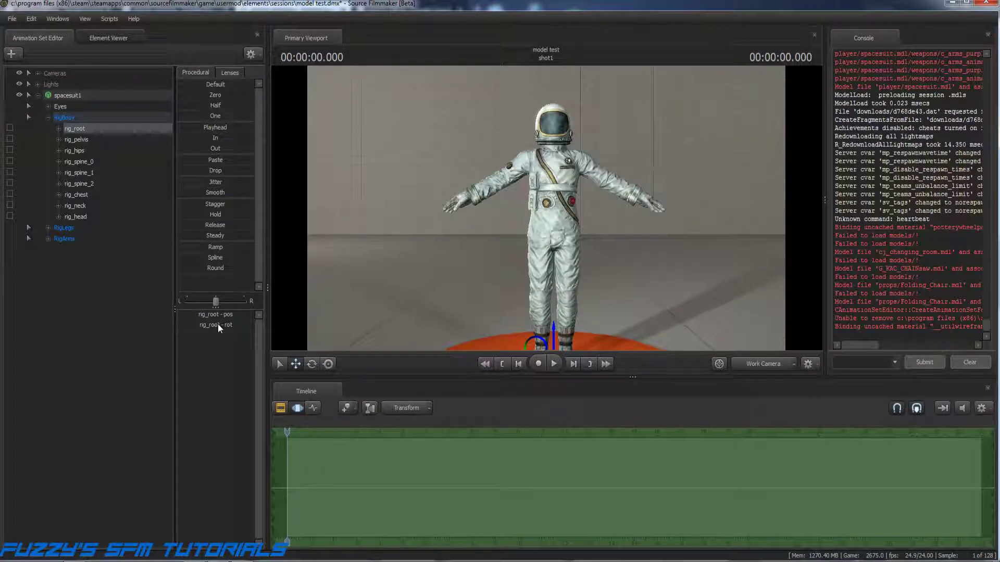
left_click(110, 287)
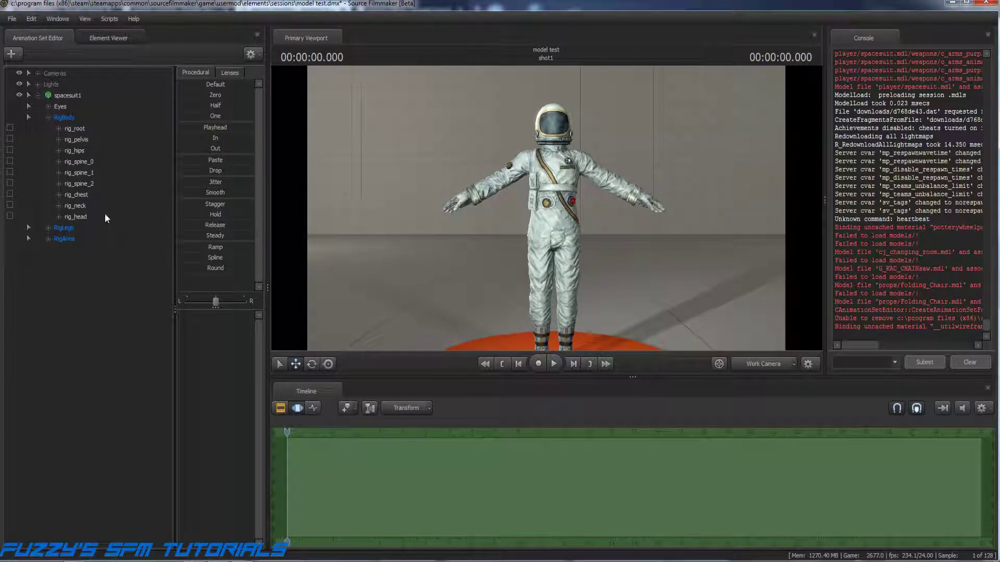
Move rig_hand_R and rig_hand_L horizontally inward until both hands are close to the spacesuit's waist.
left_click(48, 117)
left_click(48, 117)
left_click(58, 250)
left_click(59, 304)
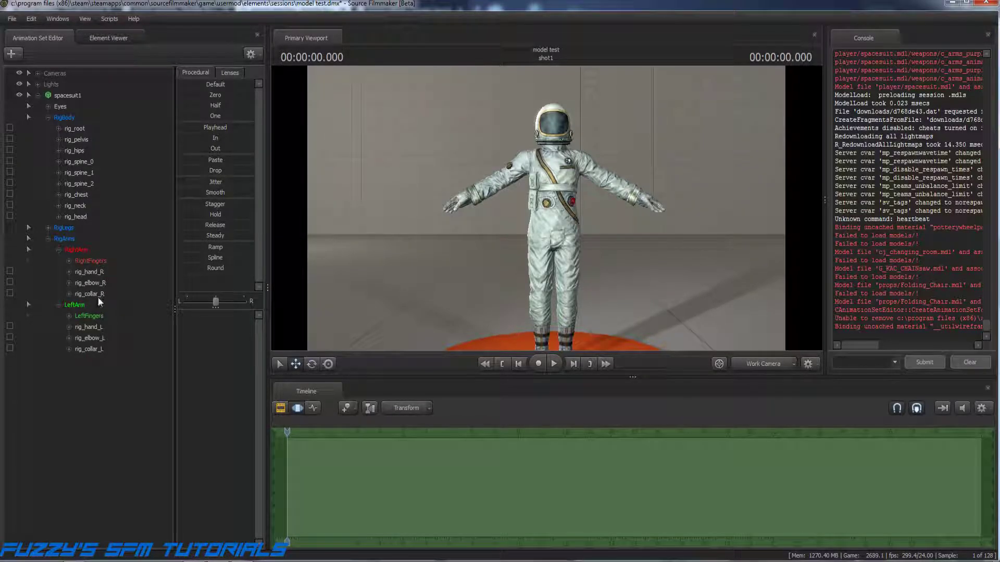
left_click(93, 272)
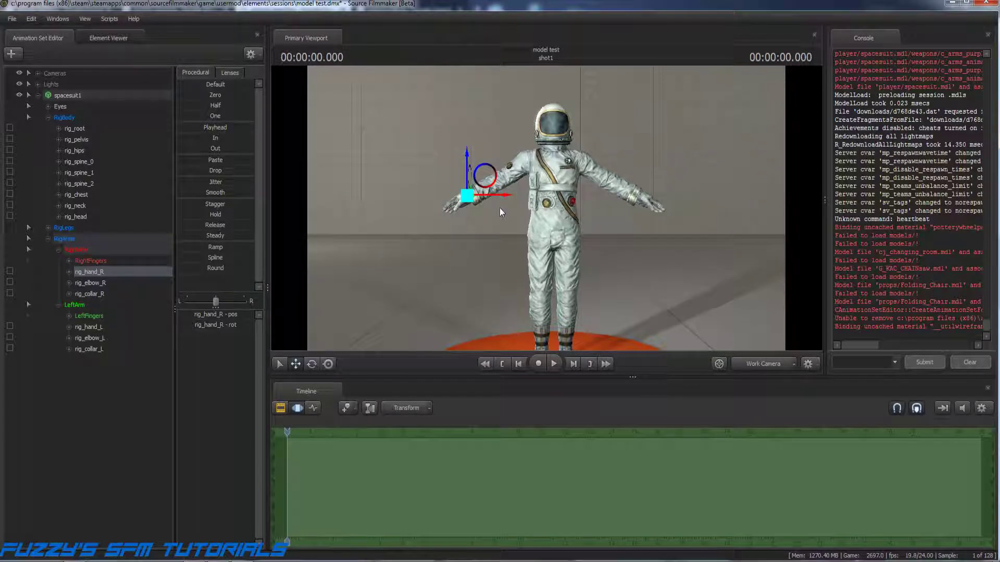
left_click_drag(505, 195, 555, 213)
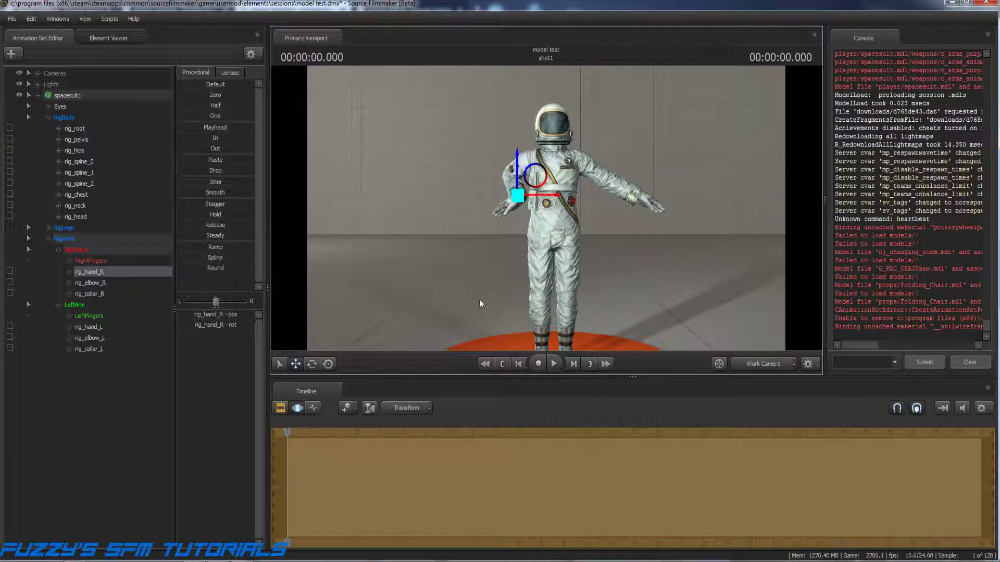
left_click(101, 327)
left_click_drag(679, 198, 625, 214)
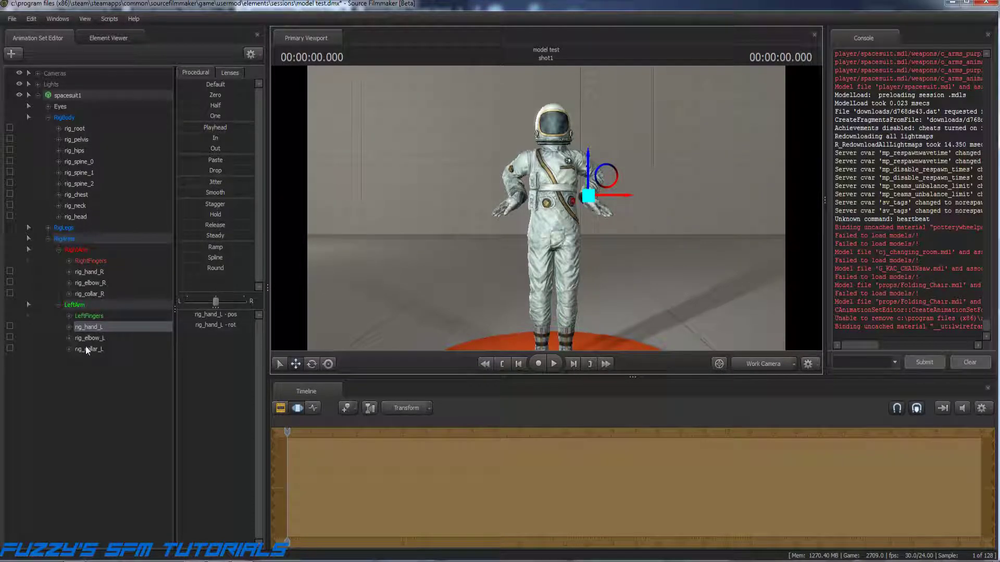
Lower rig_hand_R and rig_hand_L together to hip height and nudge each hand slightly outward from the body.
left_click(101, 271, "ctrl")
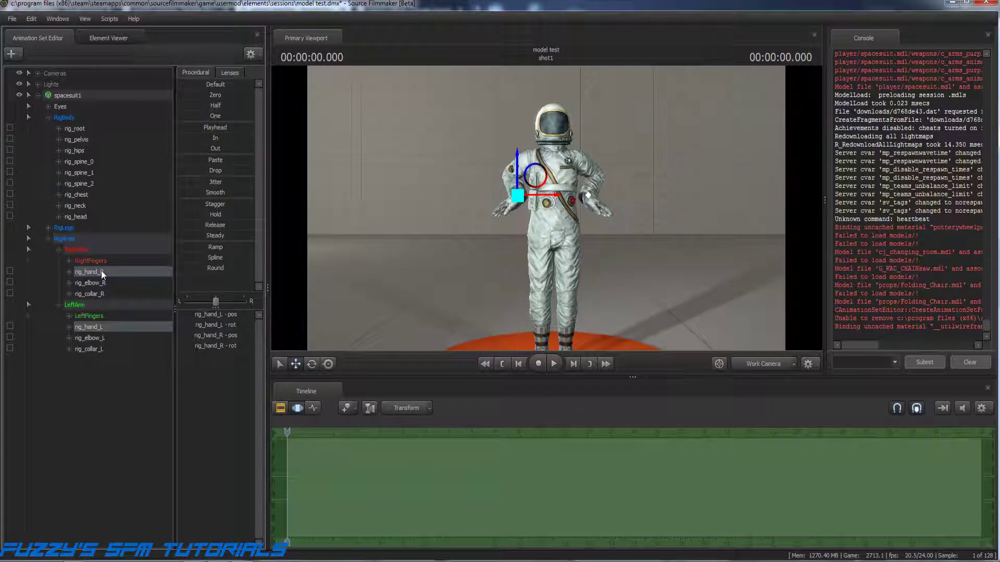
left_click_drag(517, 166, 516, 204)
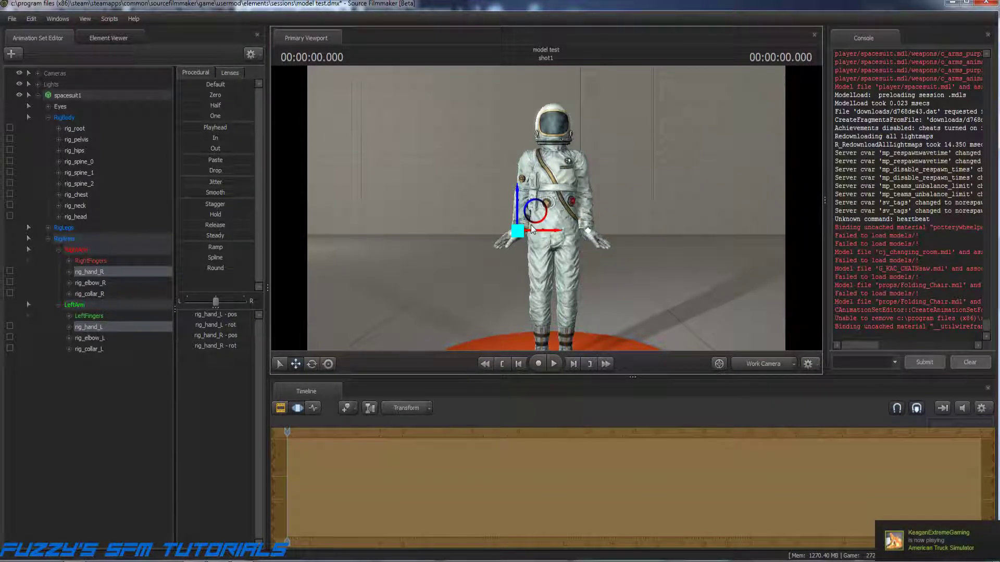
key("Return")
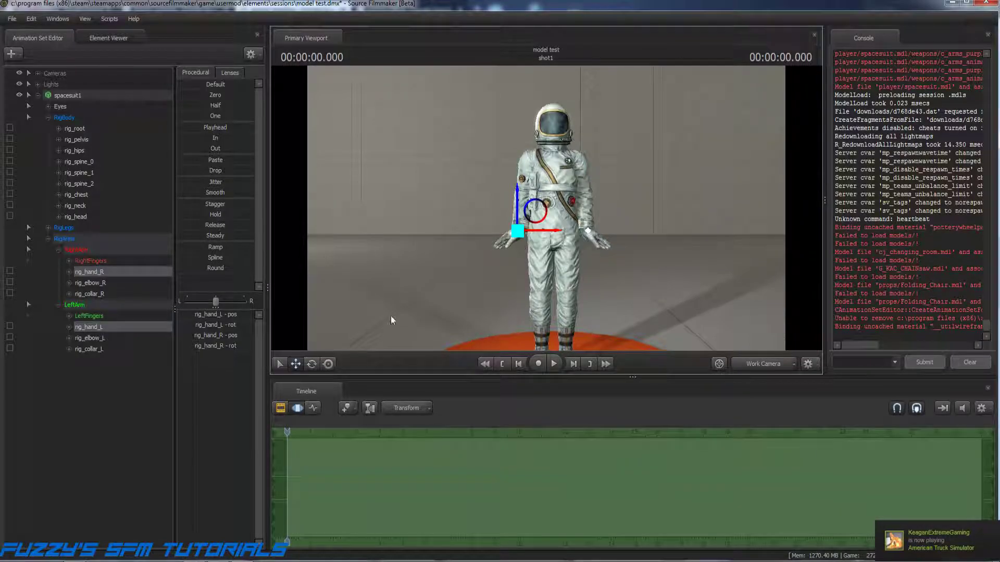
left_click(89, 272)
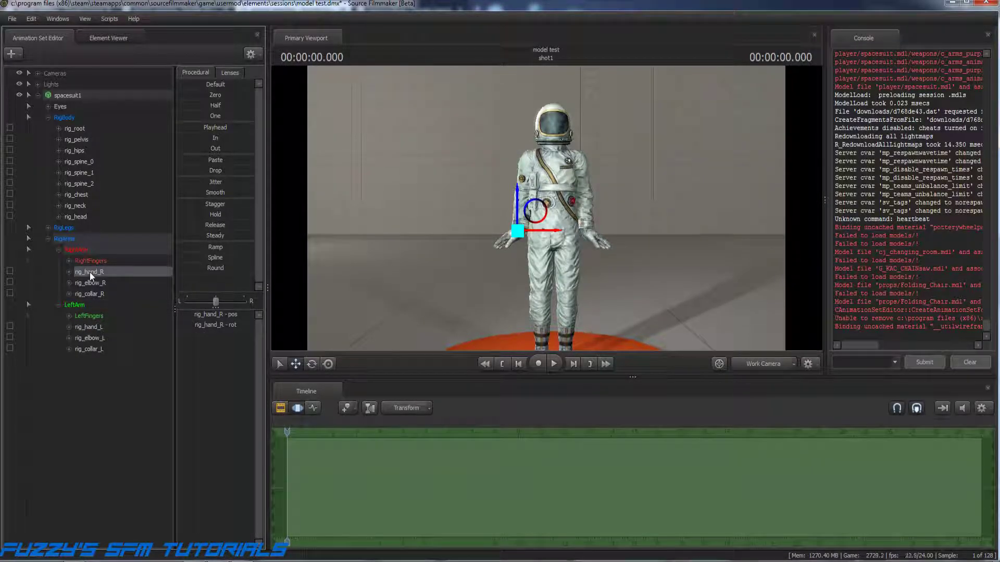
left_click_drag(553, 232, 550, 232)
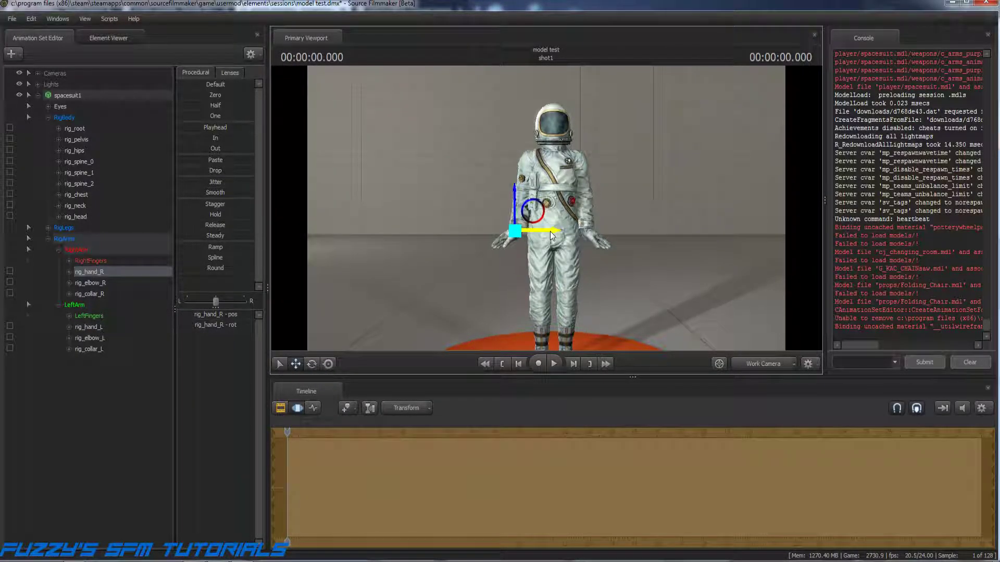
left_click(89, 327)
left_click_drag(616, 230, 620, 235)
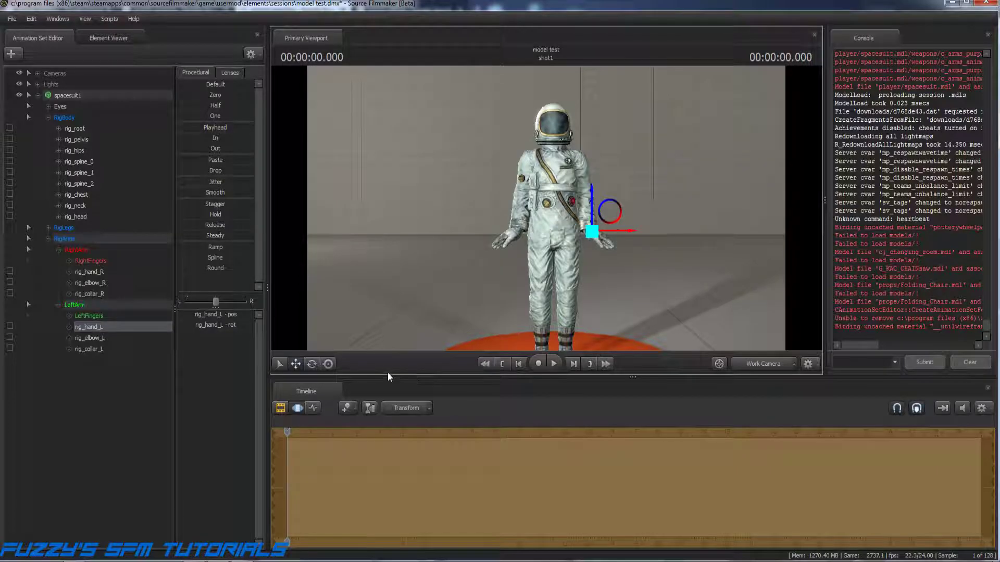
Rotate rig_hand_L so the left hand hangs downward beside the thigh.
left_click(312, 364)
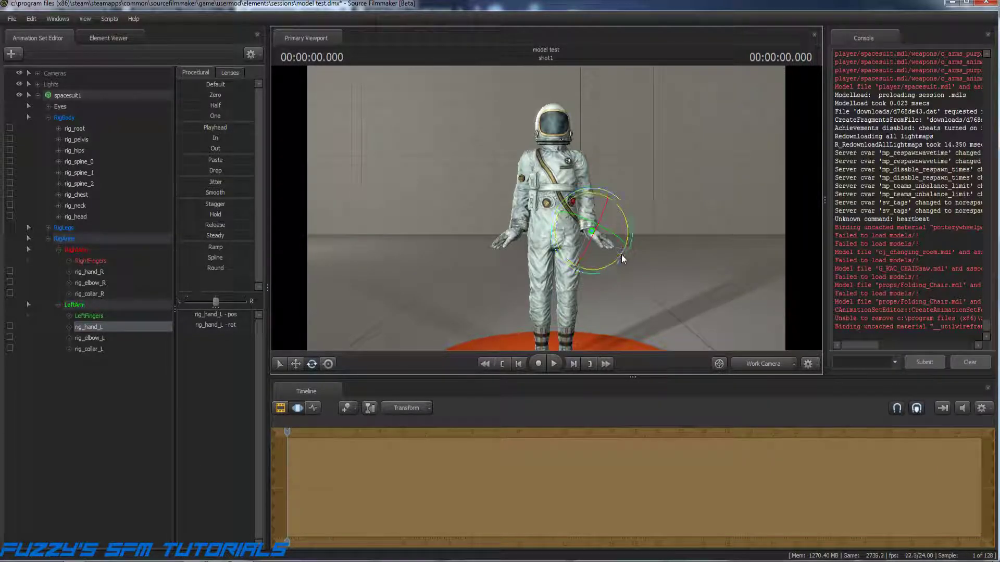
left_click_drag(618, 257, 588, 289)
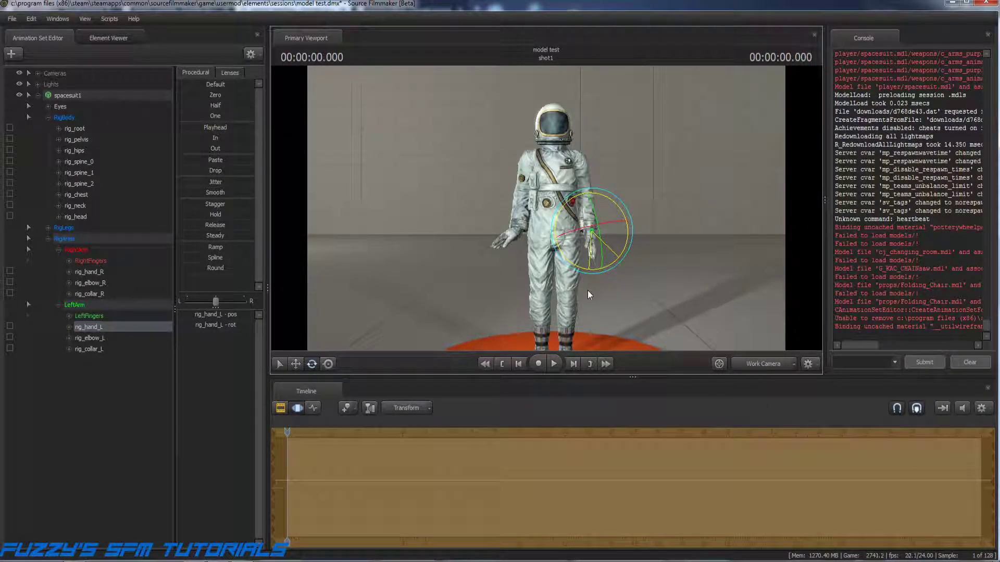
left_click_drag(604, 223, 614, 263)
Rotate rig_hand_R so the right hand hangs downward beside the thigh, matching the left hand.
left_click(94, 274)
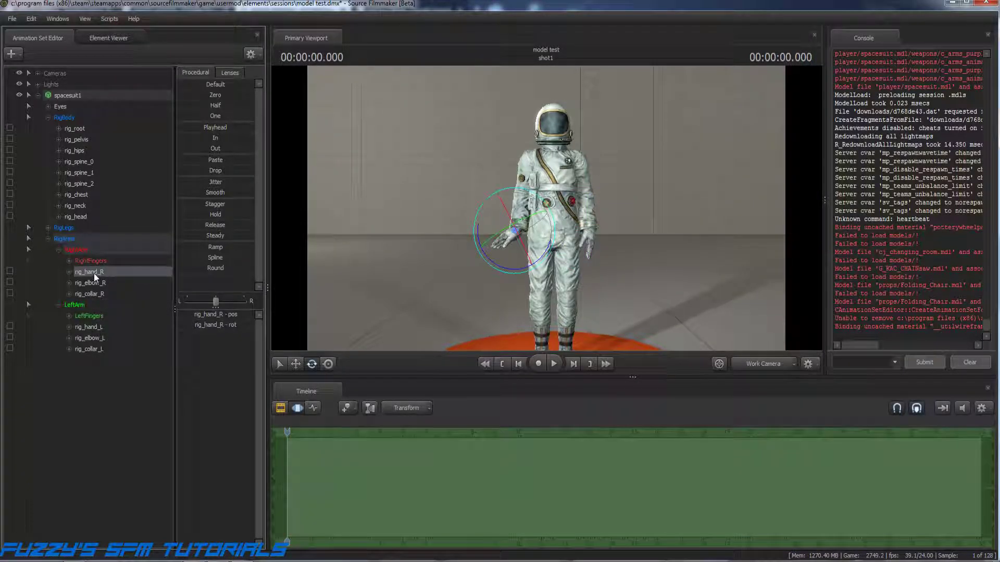
left_click_drag(485, 260, 517, 276)
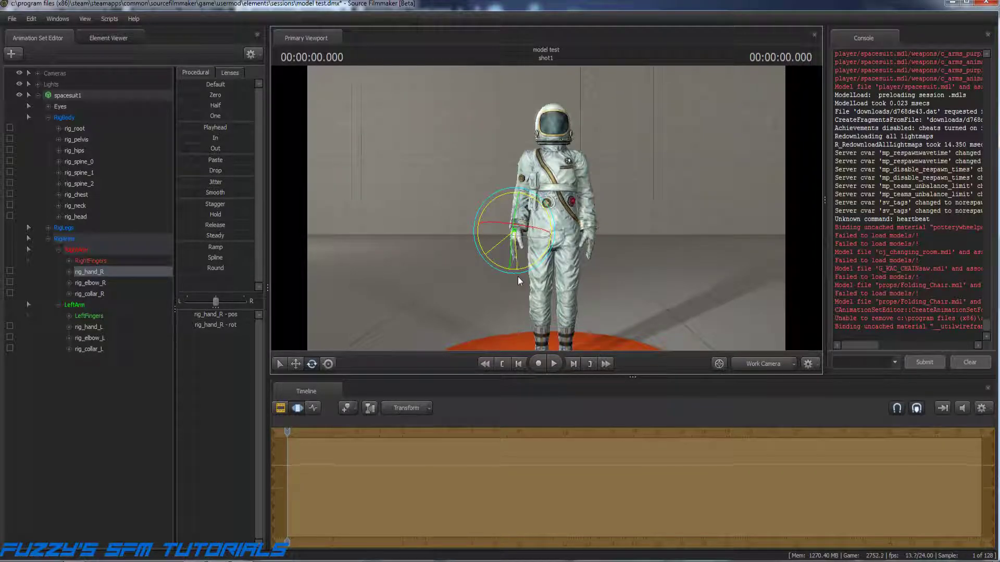
left_click_drag(517, 226, 533, 226)
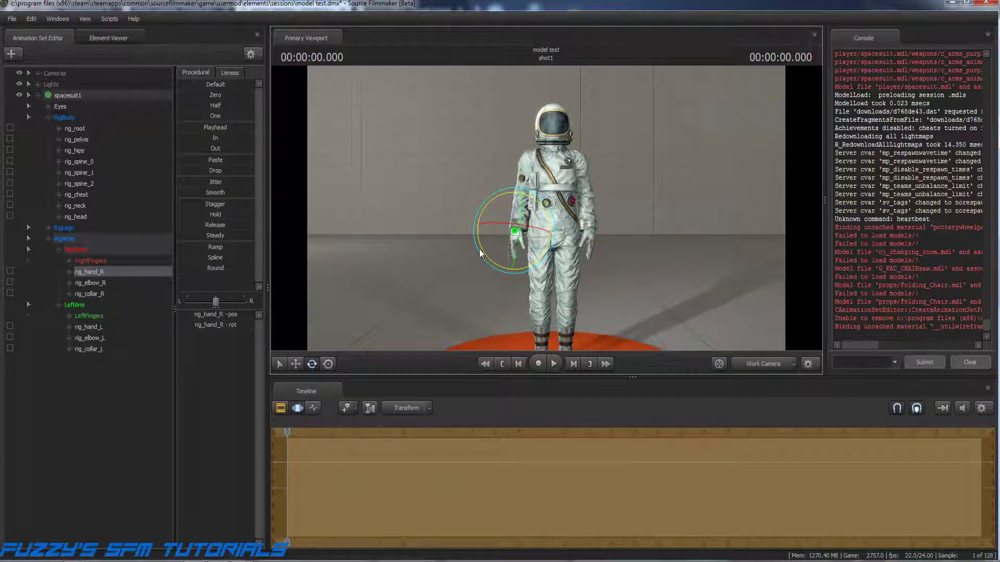
left_click_drag(482, 244, 483, 249)
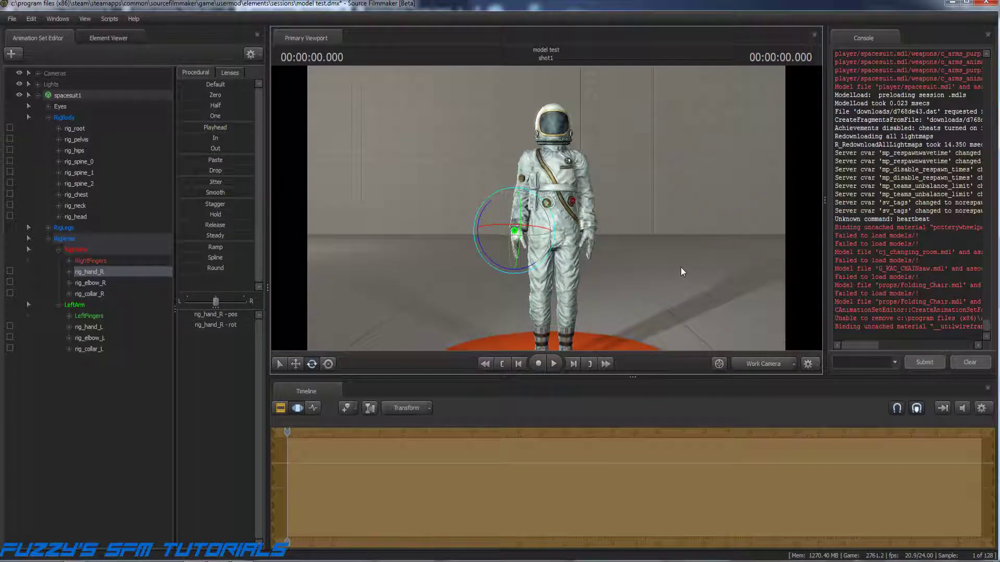
key("Return")
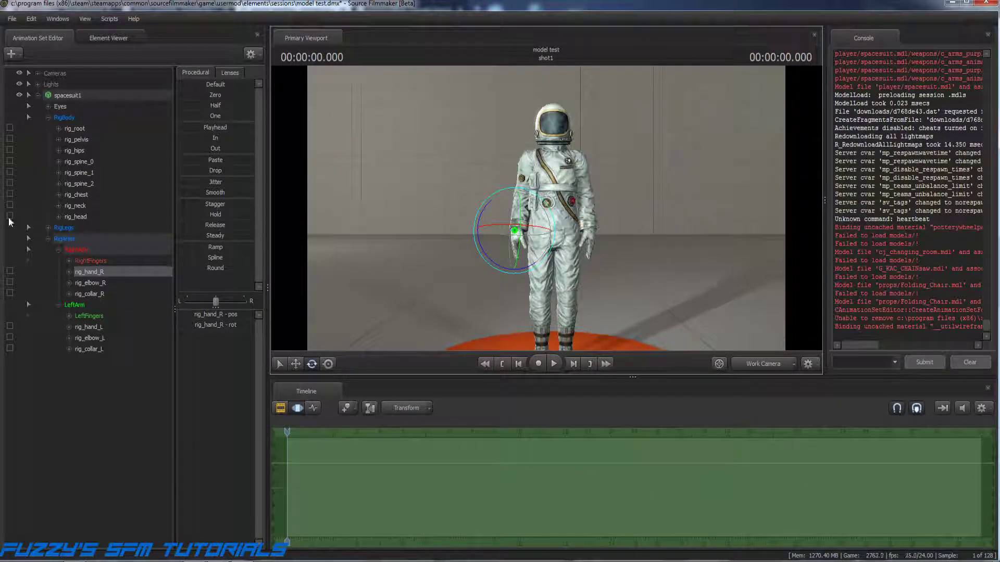
left_click(104, 396)
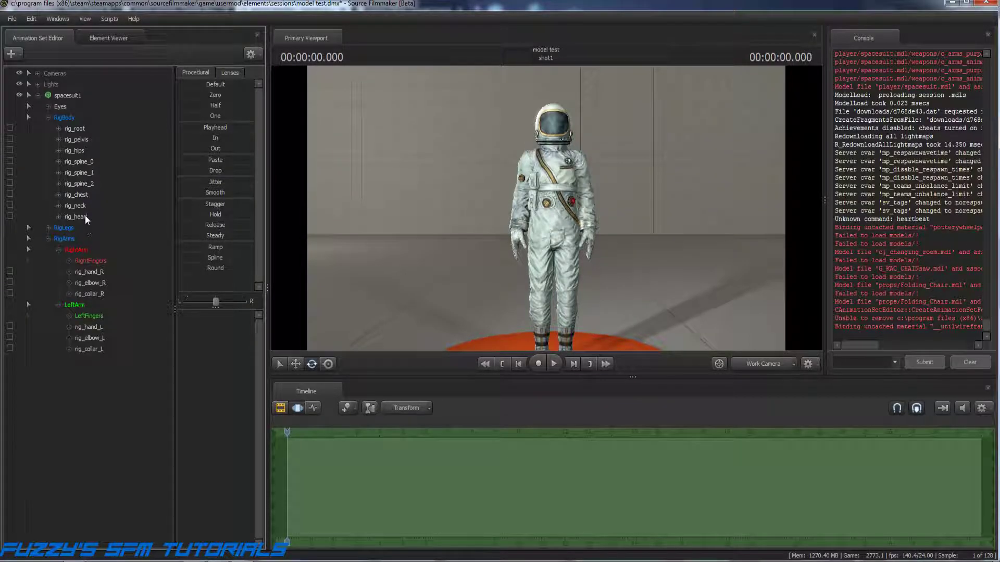
Shift rig_pelvis slightly sideways toward the model's right leg.
left_click(74, 141)
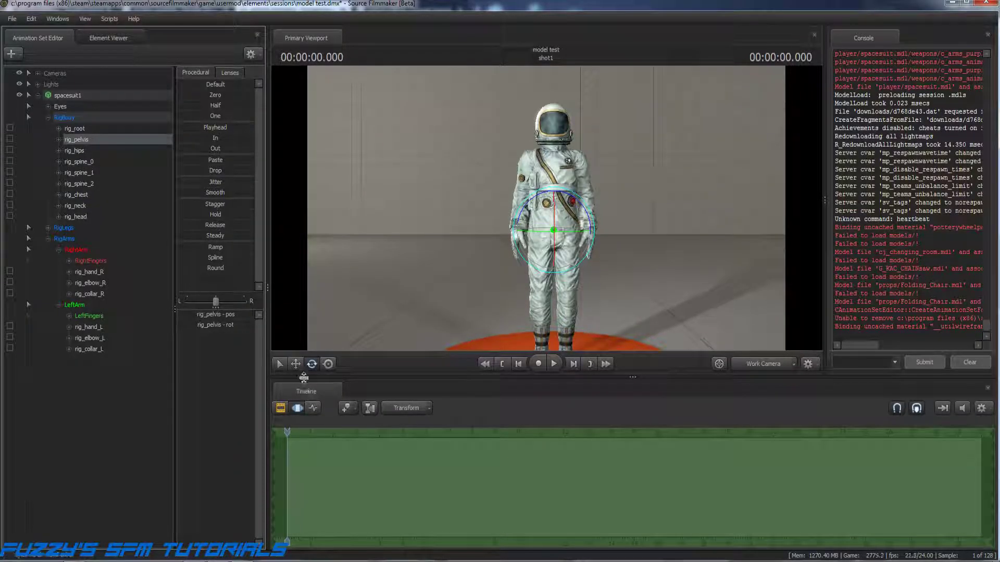
left_click(296, 363)
left_click_drag(591, 238, 588, 237)
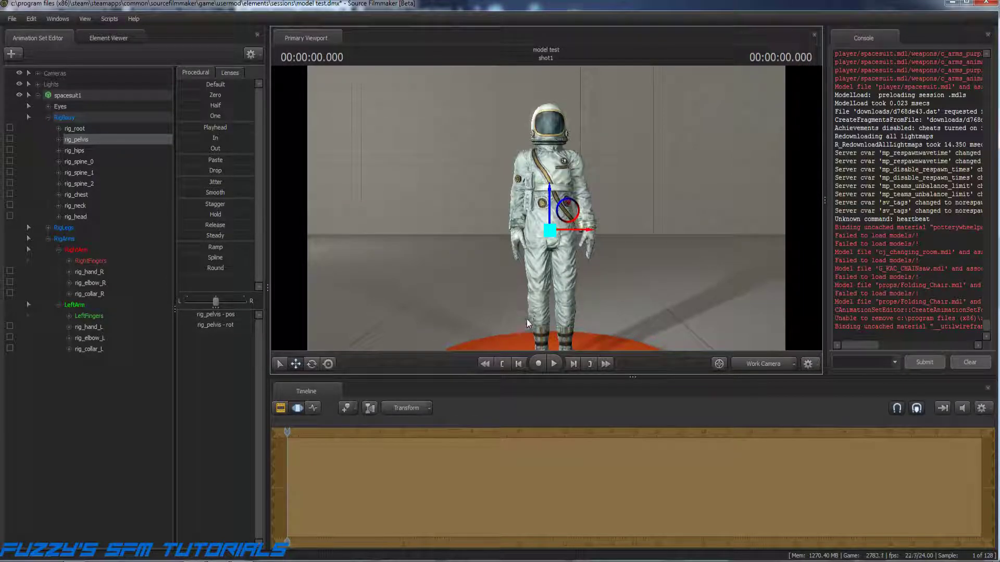
Fine-tune the forward-backward position of rig_pelvis from a side view of the spacesuit so the knees bend slightly.
left_click_drag(637, 306, 749, 345)
key("w")
key("a")
mouse_move(540, 203)
left_mouse_down()
mouse_move(565, 205)
mouse_move(552, 205)
left_mouse_up()
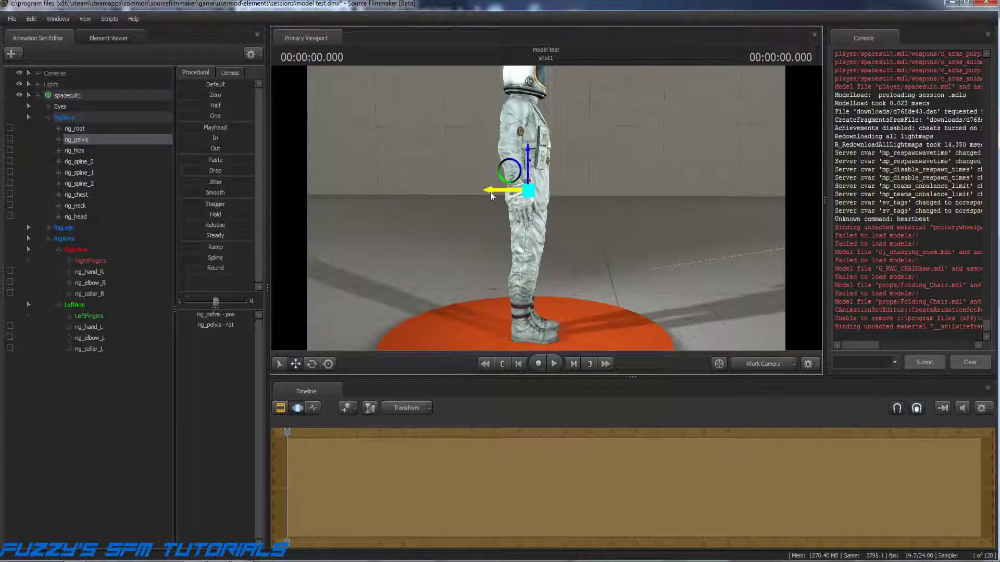
left_click_drag(489, 195, 488, 196)
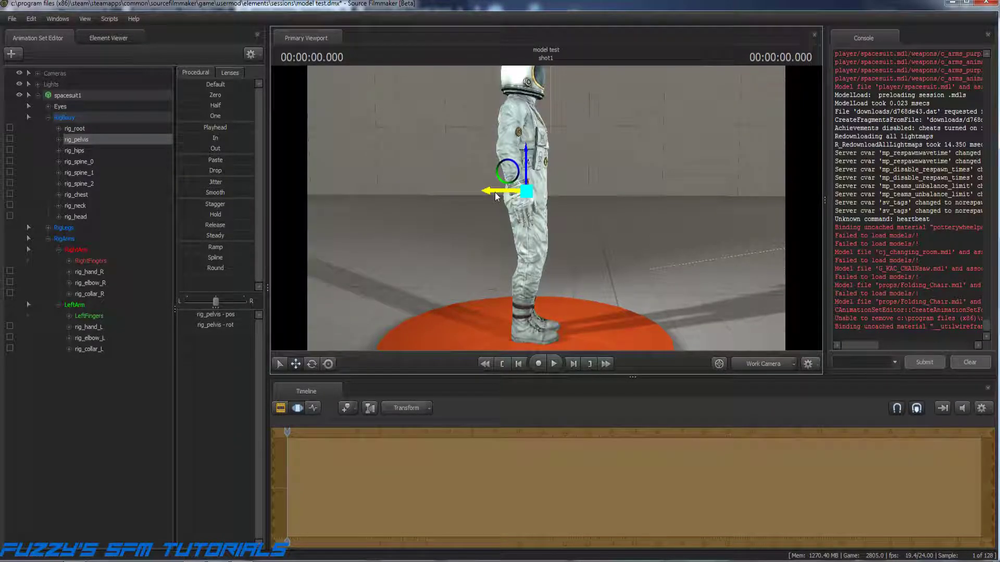
left_click_drag(495, 196, 497, 198)
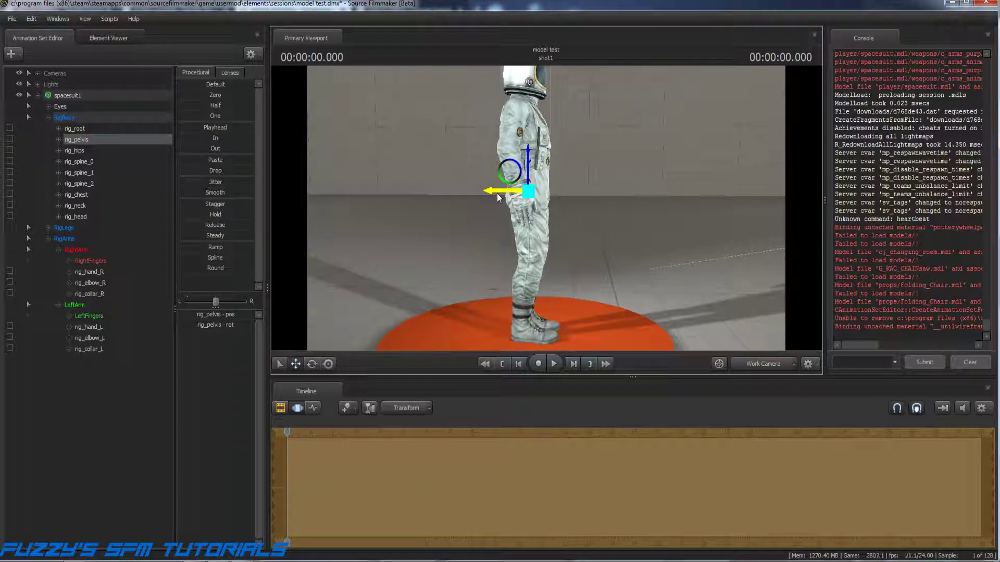
Shift rig_pelvis a little further toward the model's right and check the stance against the standing-person photo in the browser.
left_click_drag(652, 225, 563, 176)
key("d")
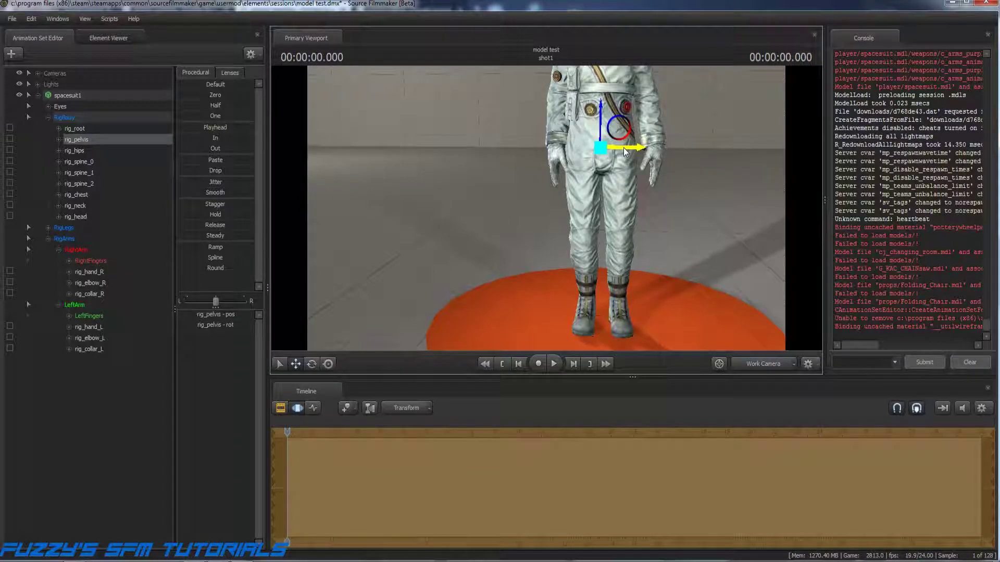
left_click_drag(622, 148, 621, 148)
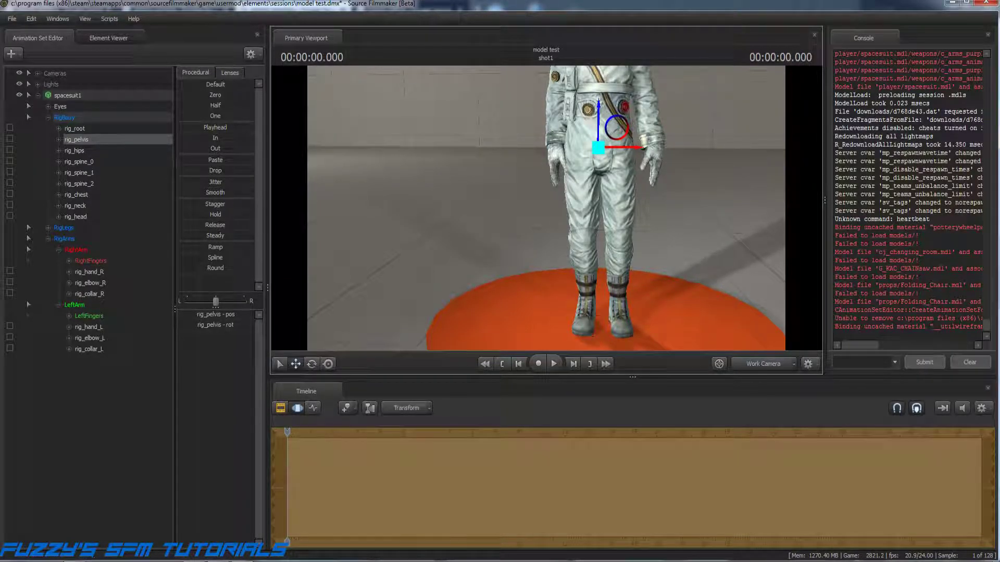
key("alt+Tab")
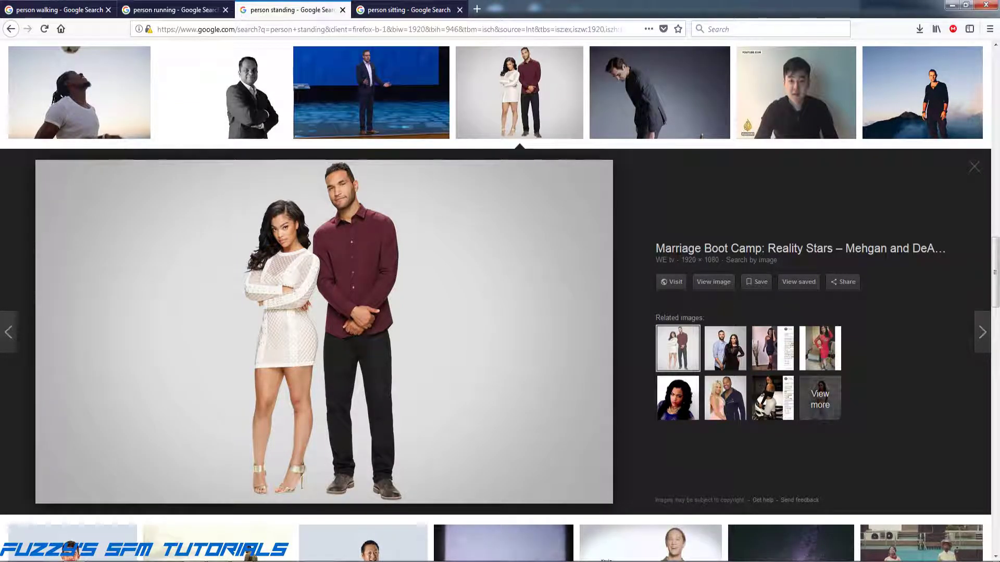
mouse_move(242, 561)
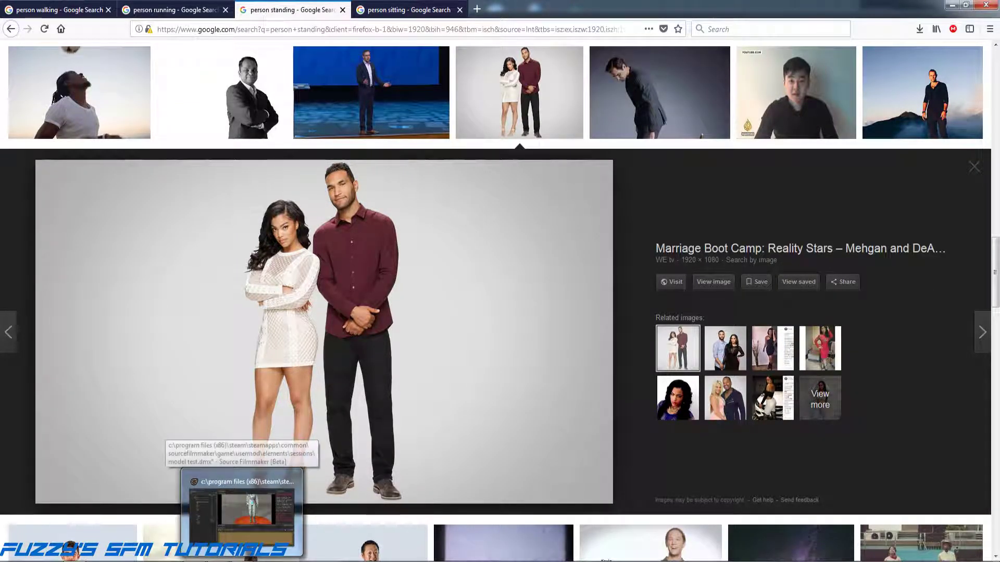
left_click(242, 510)
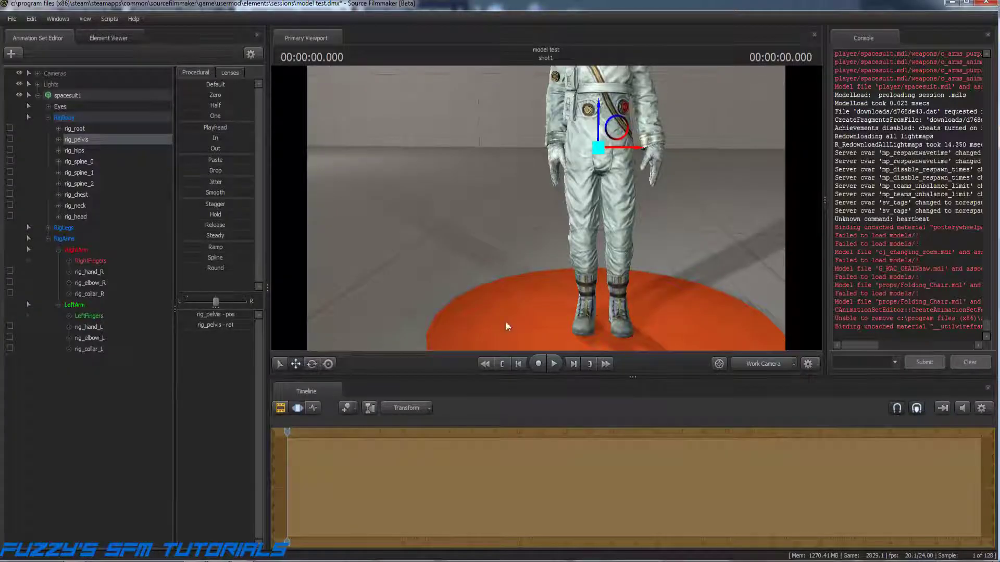
Rotate rig_pelvis slightly and compare the hips with the standing-person reference photo in the browser.
left_click(317, 363)
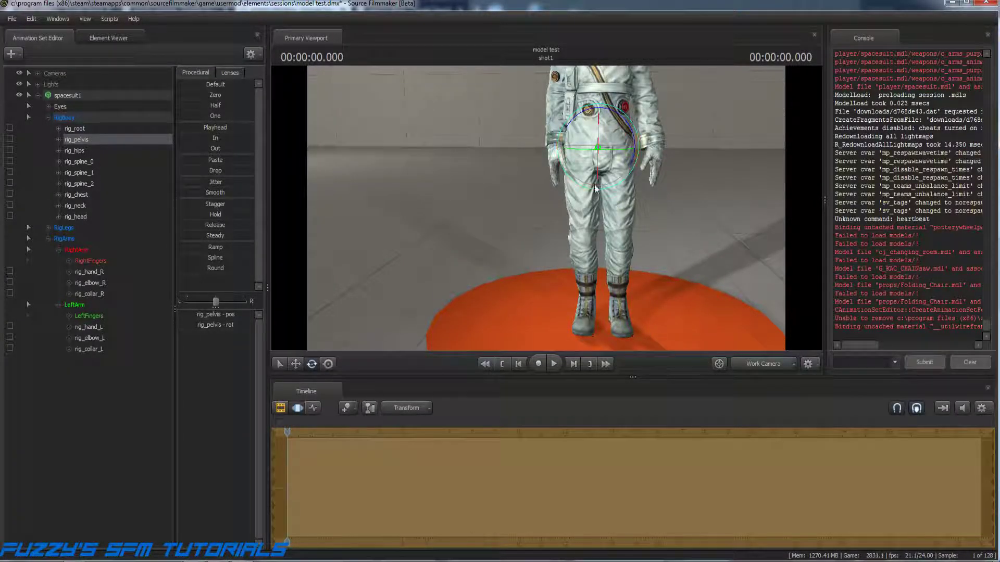
left_click_drag(621, 148, 617, 149)
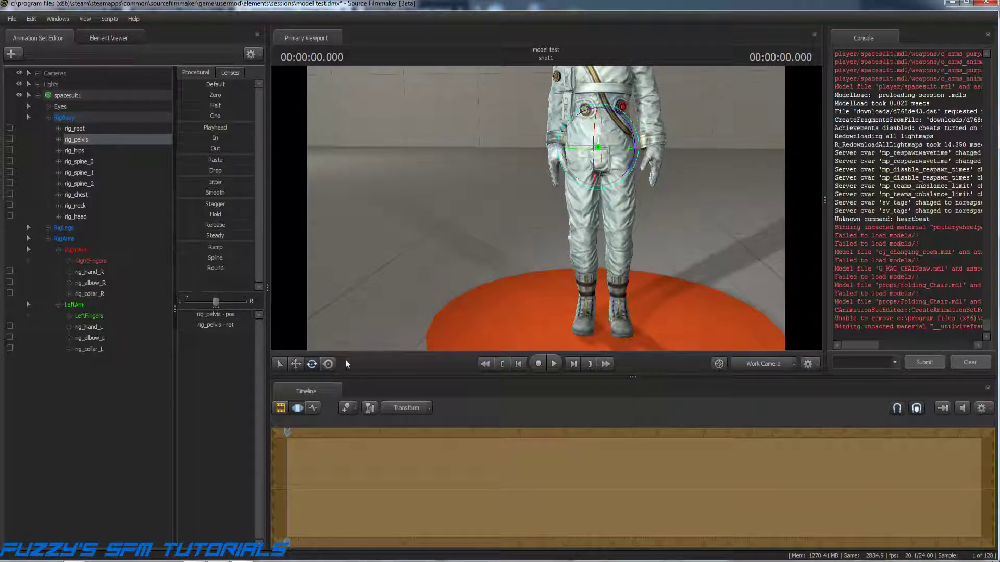
key("alt+Tab")
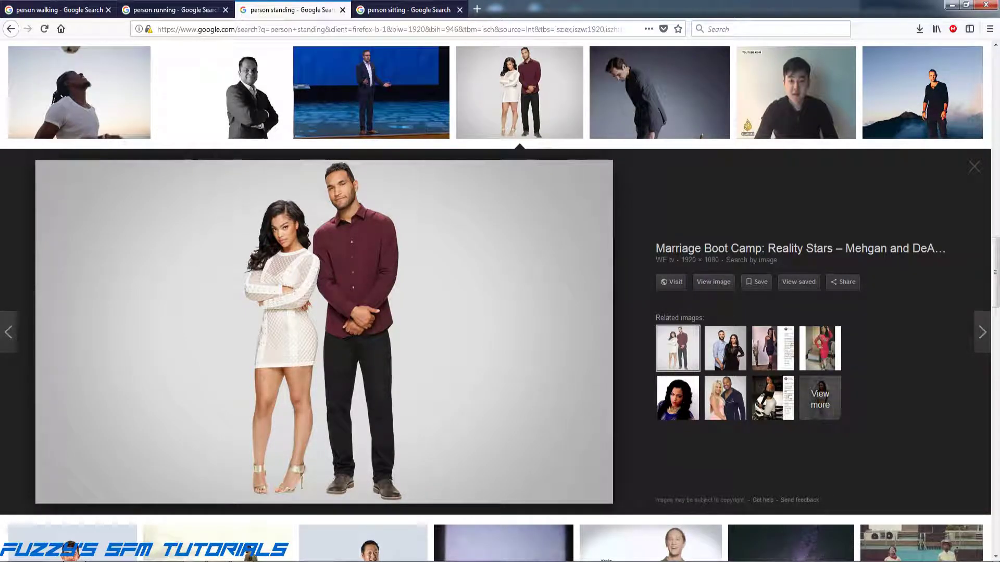
key("alt+Tab")
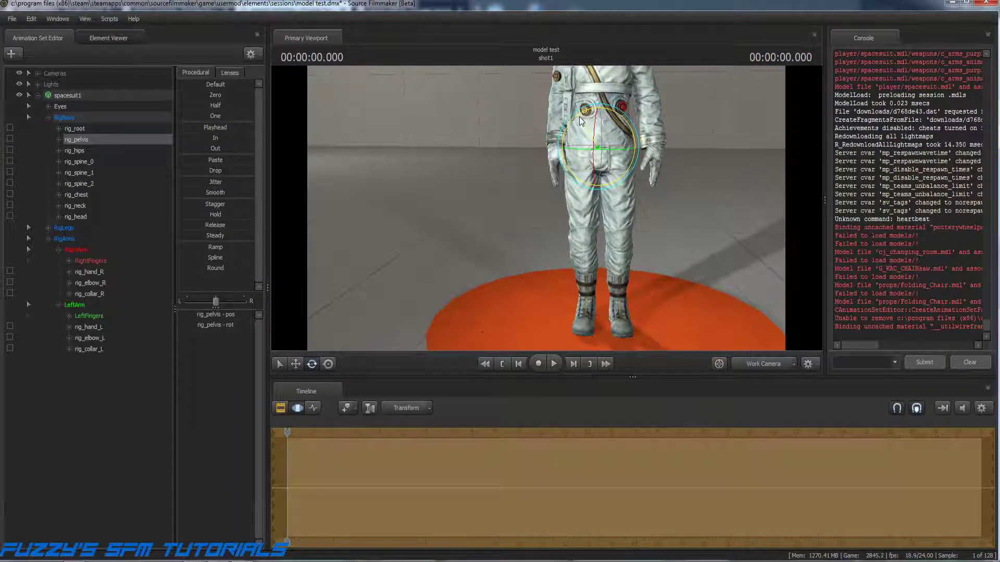
Tilt rig_pelvis slightly from the front view and lower it by a small amount.
left_click_drag(584, 109, 579, 123)
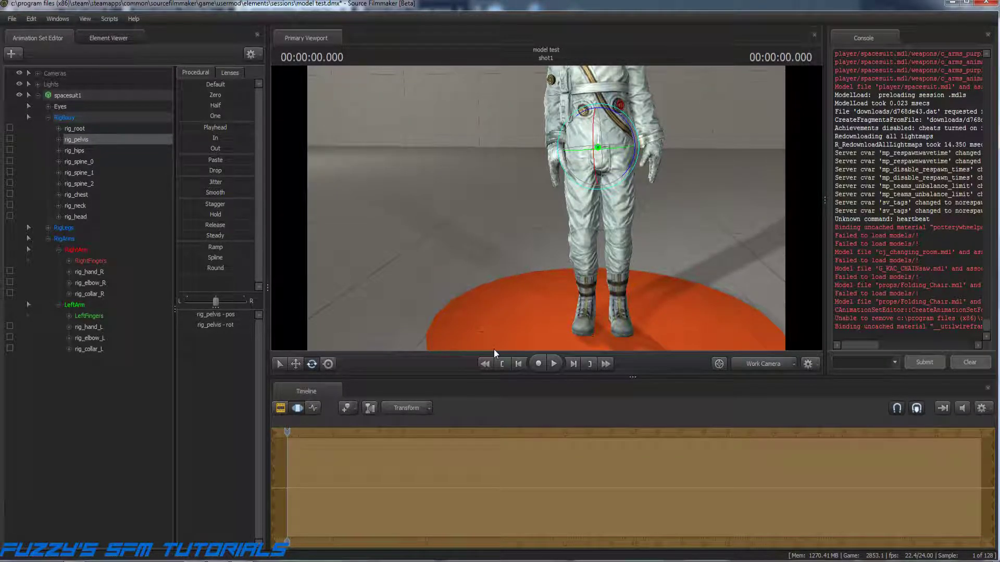
key("Return")
left_click_drag(705, 214, 535, 215)
left_click_drag(575, 185, 528, 251)
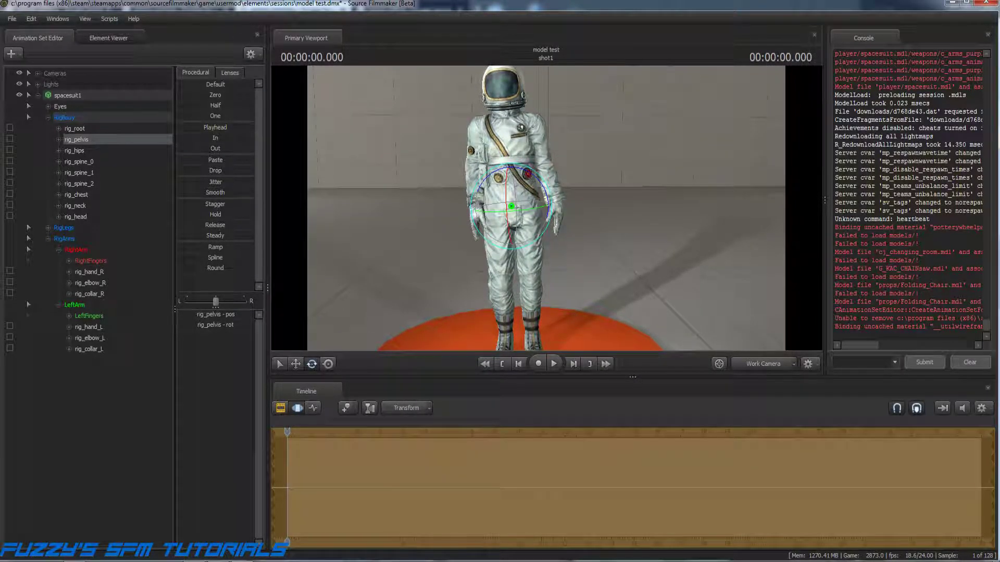
left_click(295, 363)
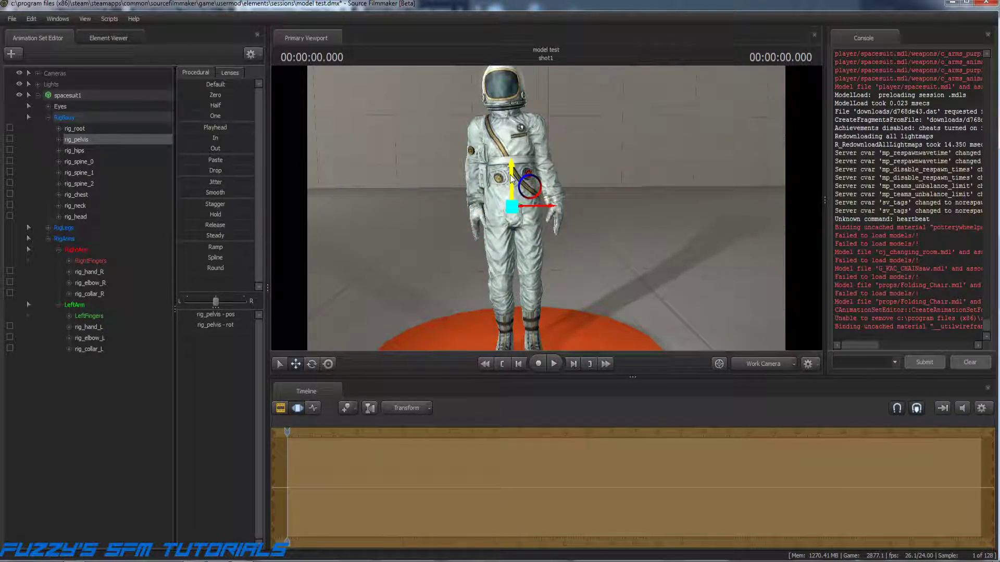
left_click_drag(510, 175, 510, 176)
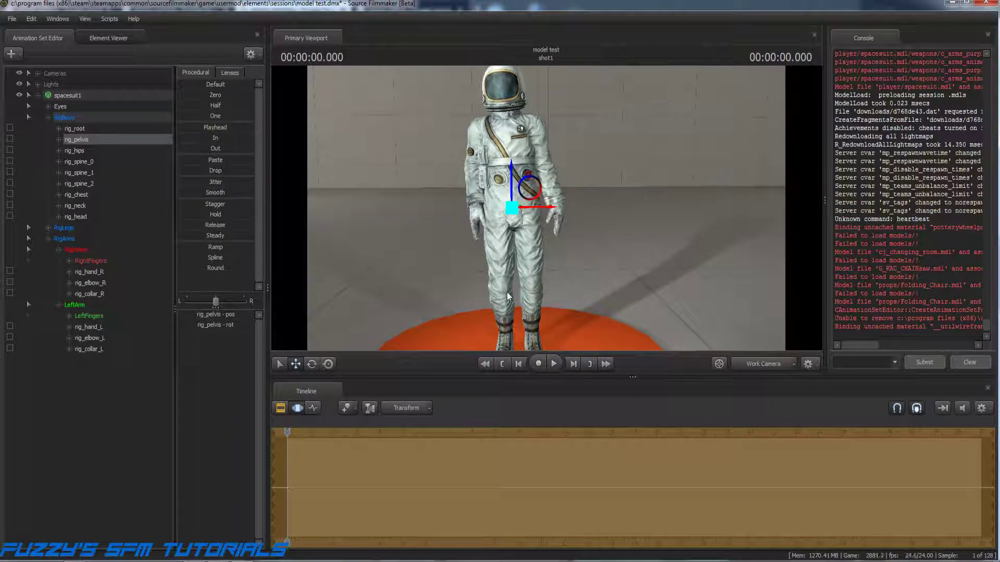
Collapse RigArms, expand the right and left leg controls under RigLegs, and check the feet in the standing-person photo in the browser.
left_click(48, 239)
left_click(48, 227)
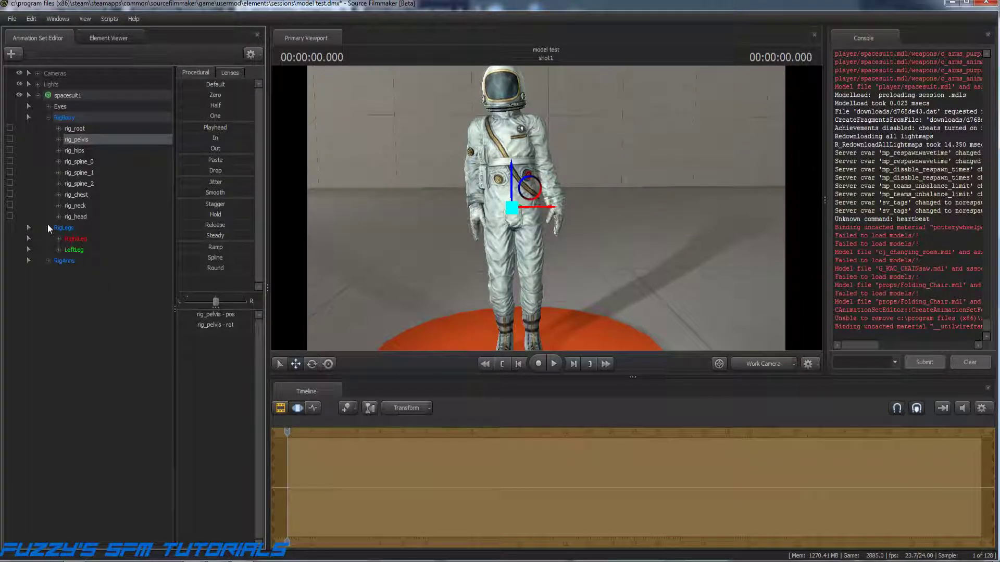
left_click(59, 239)
left_click(59, 283)
left_click_drag(515, 237, 510, 271)
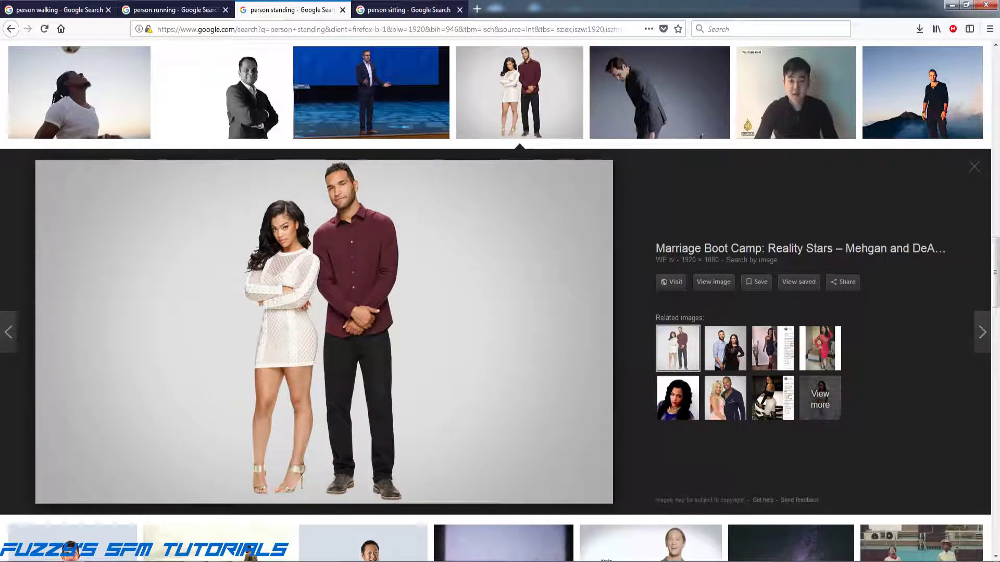
mouse_move(242, 560)
left_click(241, 513)
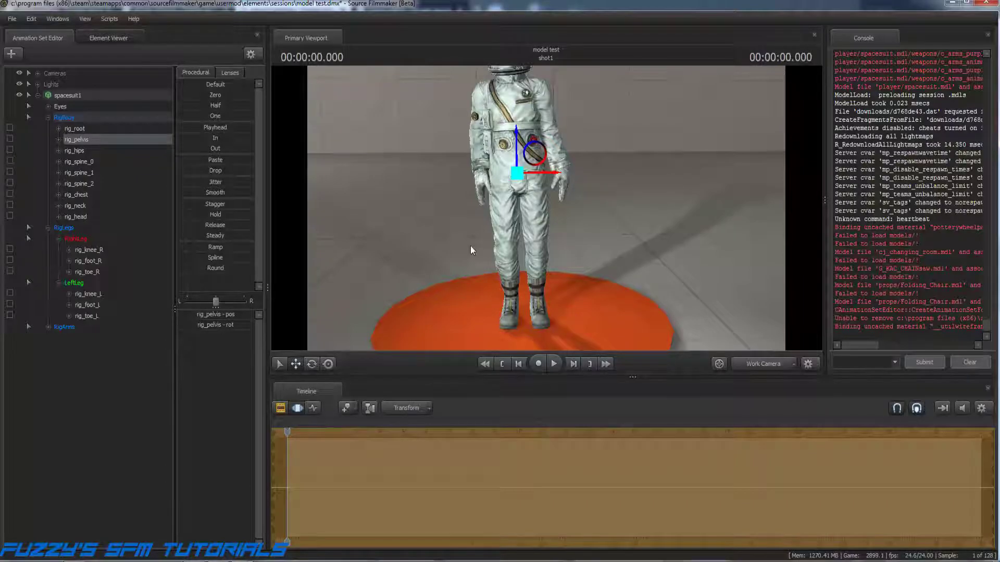
Move rig_foot_L slightly outward and rotate it so the left toes point outward.
left_click(94, 304)
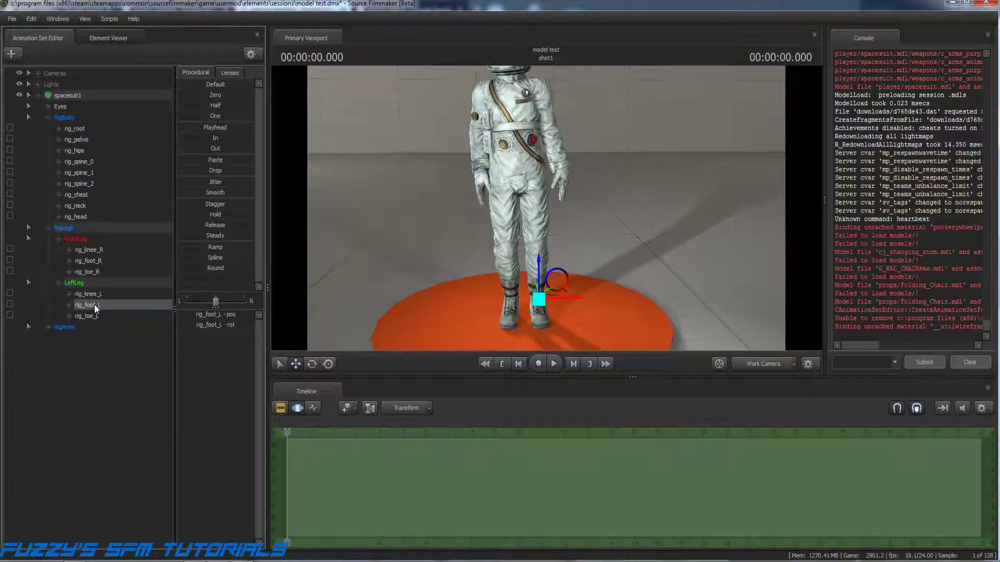
left_click_drag(558, 294, 564, 297)
left_click(312, 365)
left_click_drag(560, 332, 564, 331)
left_click_drag(518, 296, 523, 295)
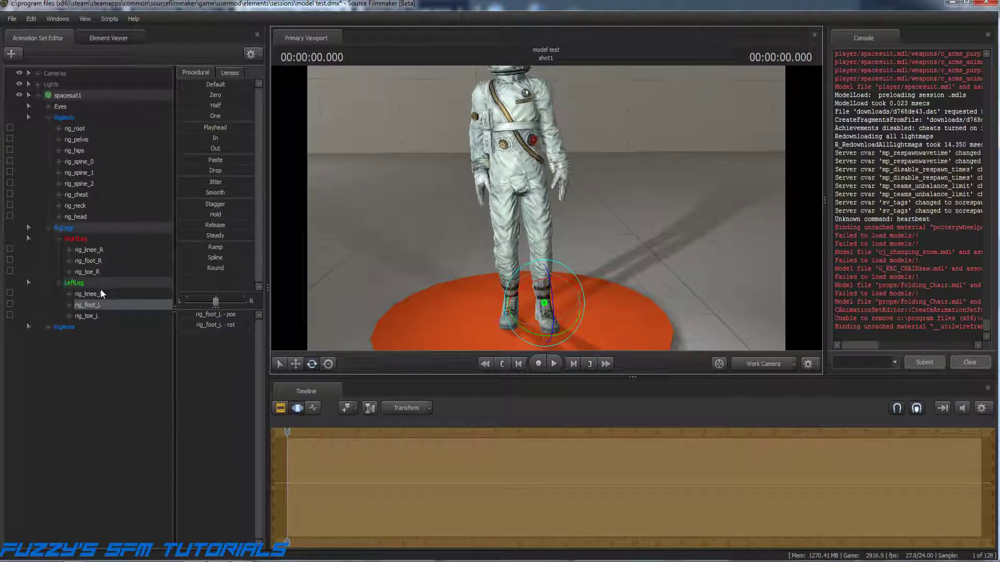
Turn rig_foot_R outward, shift it slightly away from the left foot, and compare the stance with the standing-person photo in the browser.
left_click(89, 261)
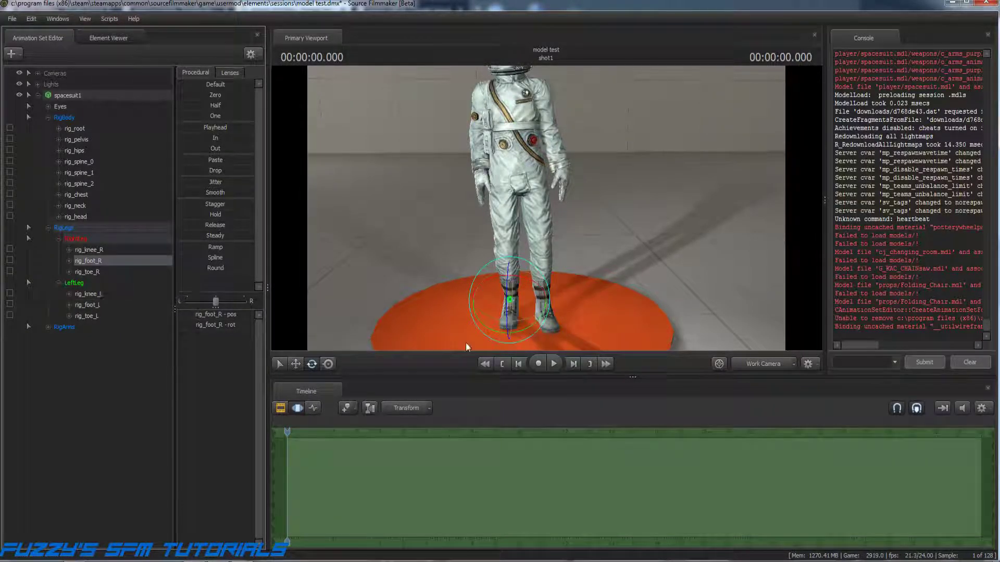
left_click_drag(523, 337, 490, 278)
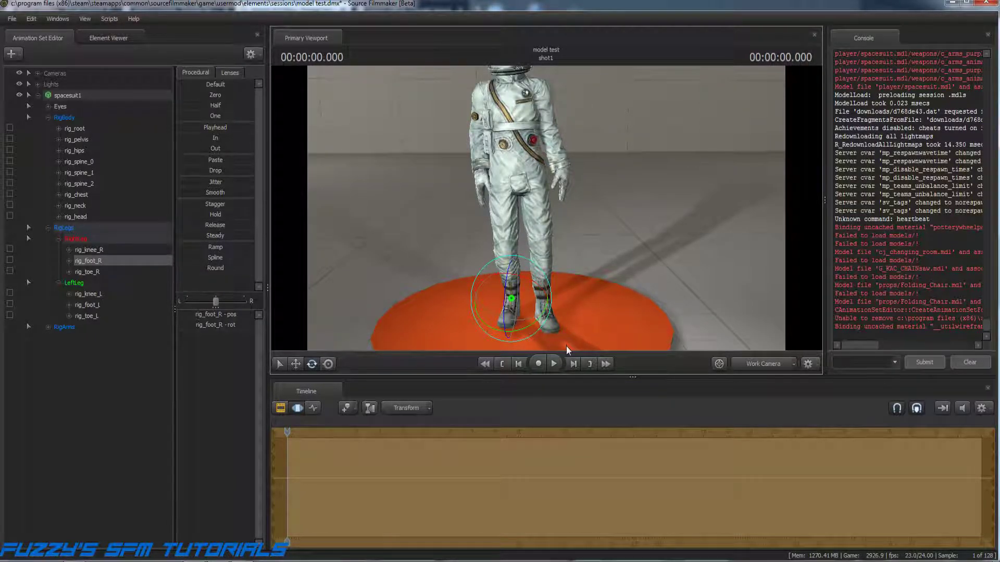
left_click(295, 364)
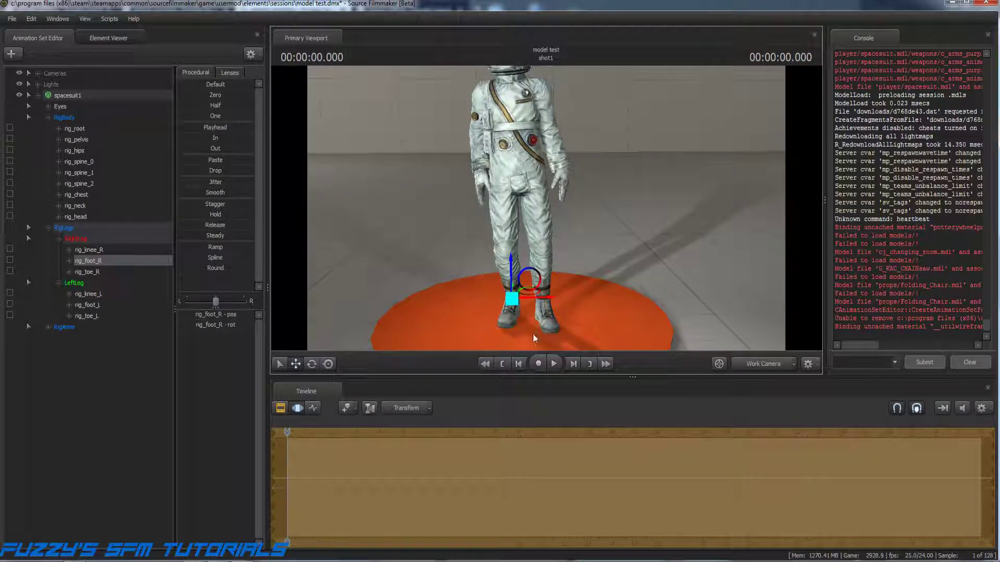
left_click_drag(552, 301, 547, 300)
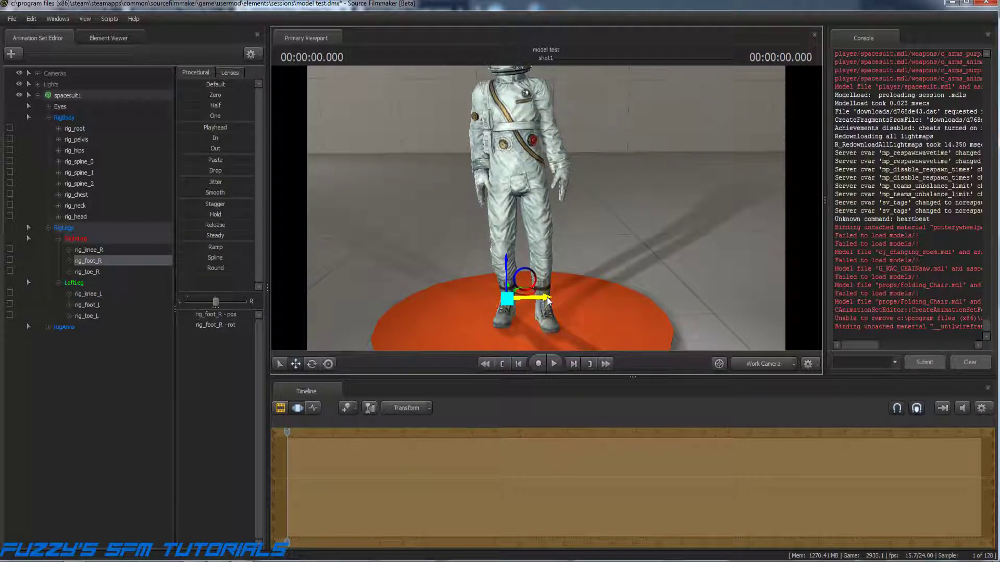
left_click_drag(611, 294, 579, 284)
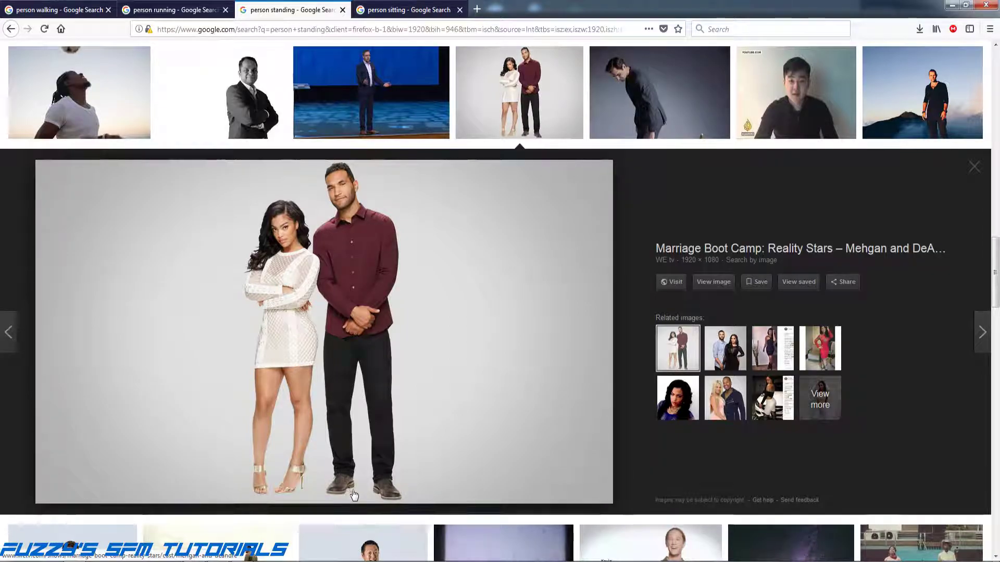
key("alt+Tab")
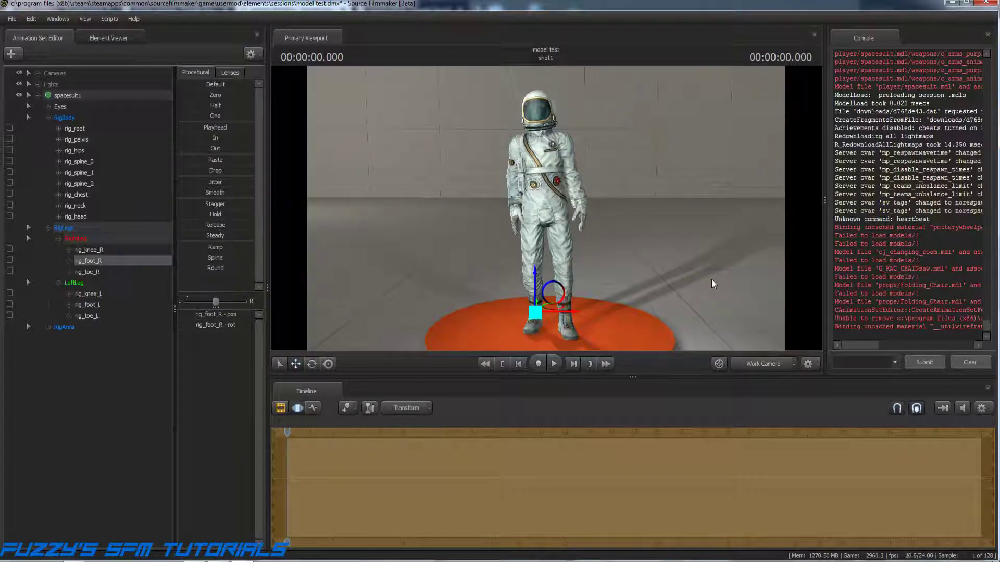
key("Return")
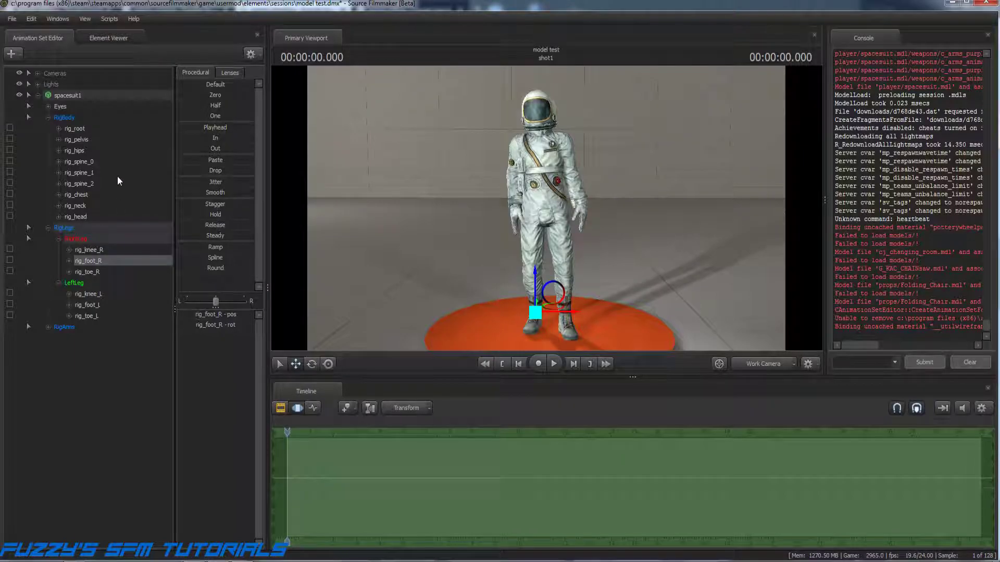
Rotate rig_spine_0 slightly to adjust the upper body and compare it with the standing-person photo in the browser.
left_click(83, 161)
left_click(311, 363)
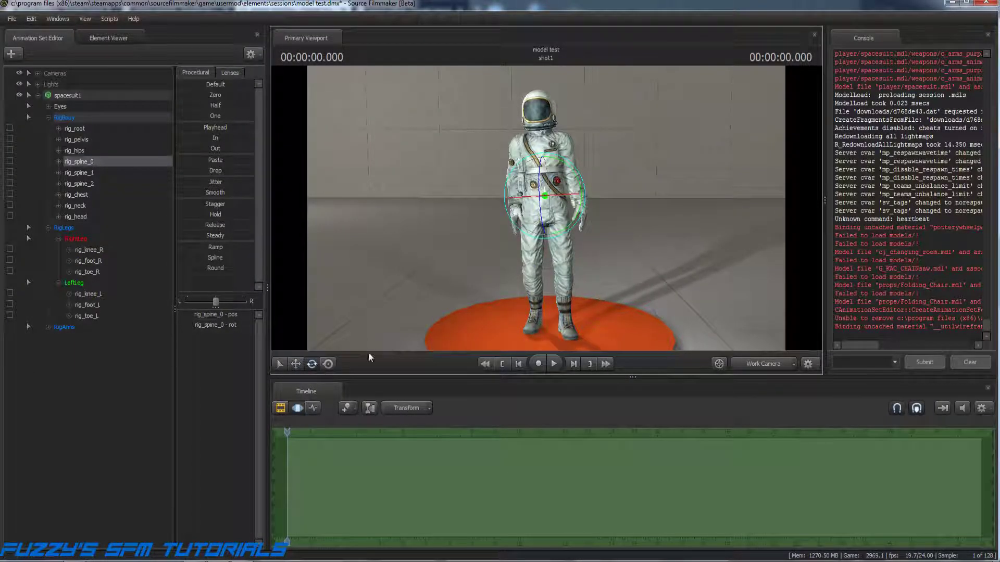
left_click_drag(580, 198, 582, 203)
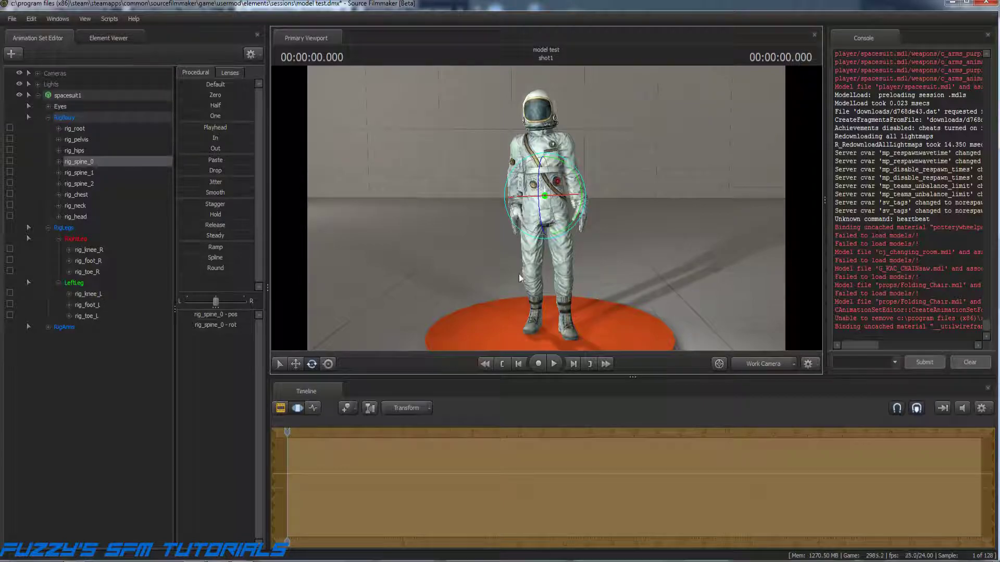
key("Return")
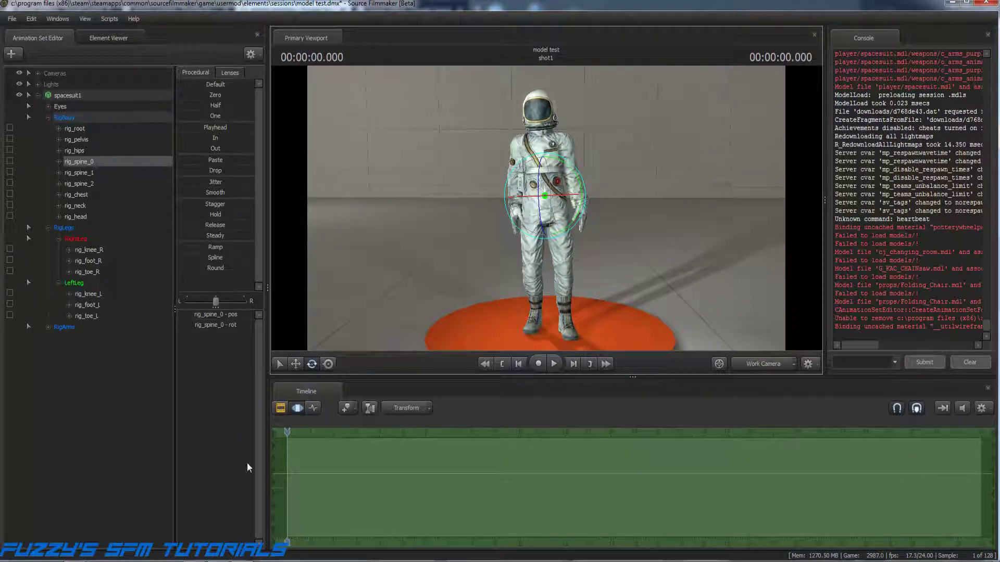
key("alt+Tab")
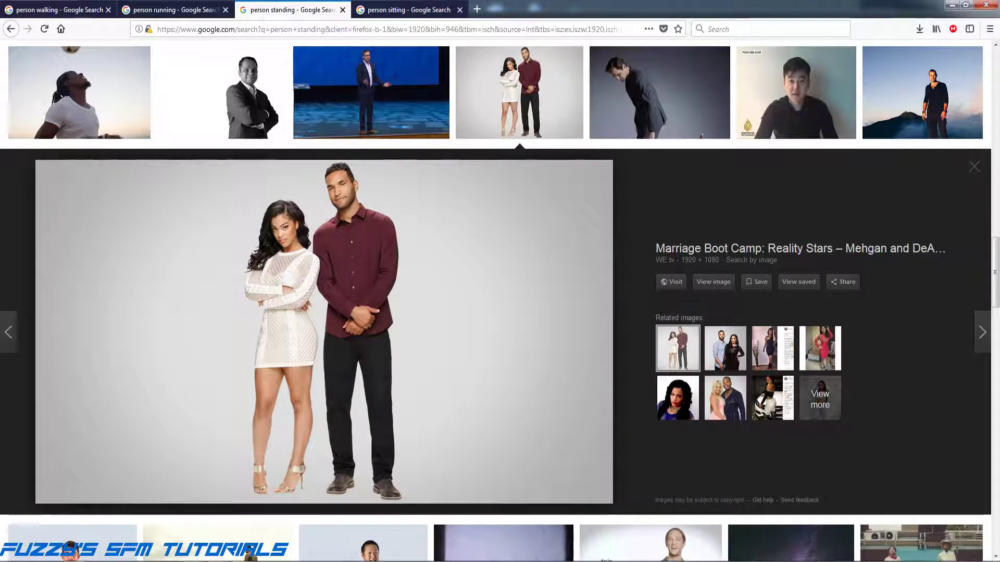
mouse_move(242, 557)
left_click(242, 513)
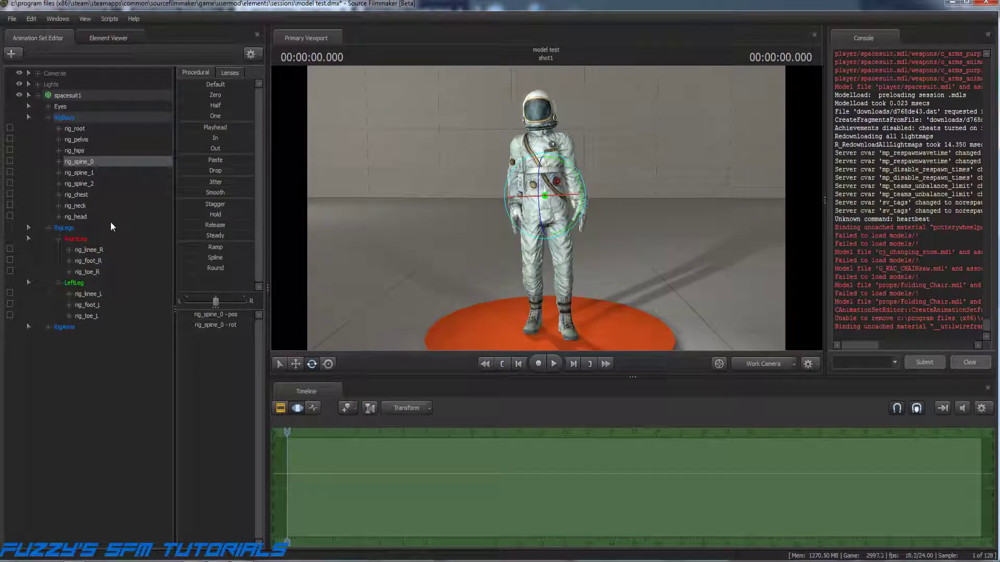
Rotate rig_neck and rig_head slightly to adjust the helmet's direction, and compare the head pose with the standing-person photo in the browser.
left_click(75, 216)
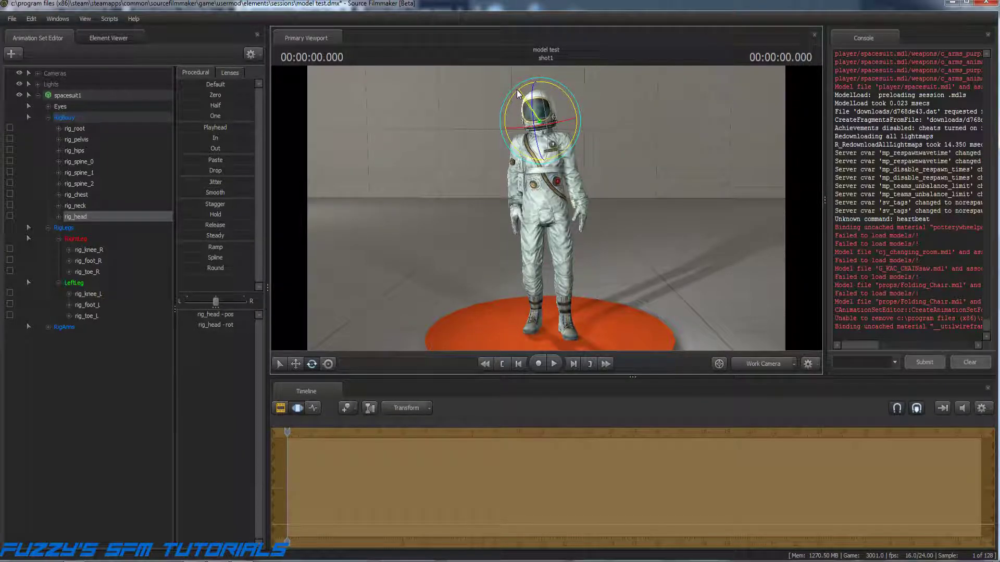
left_click(80, 205)
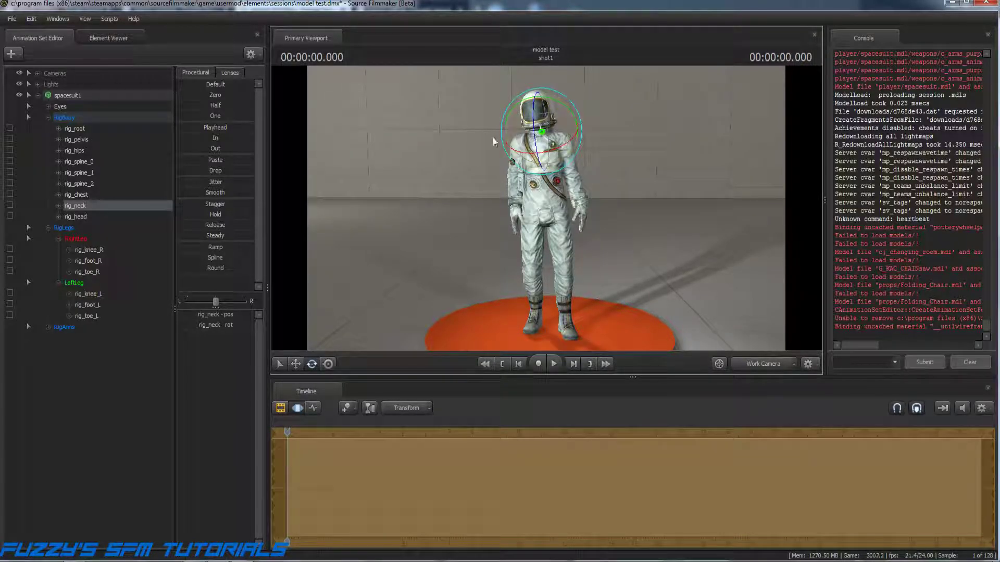
left_click(83, 217)
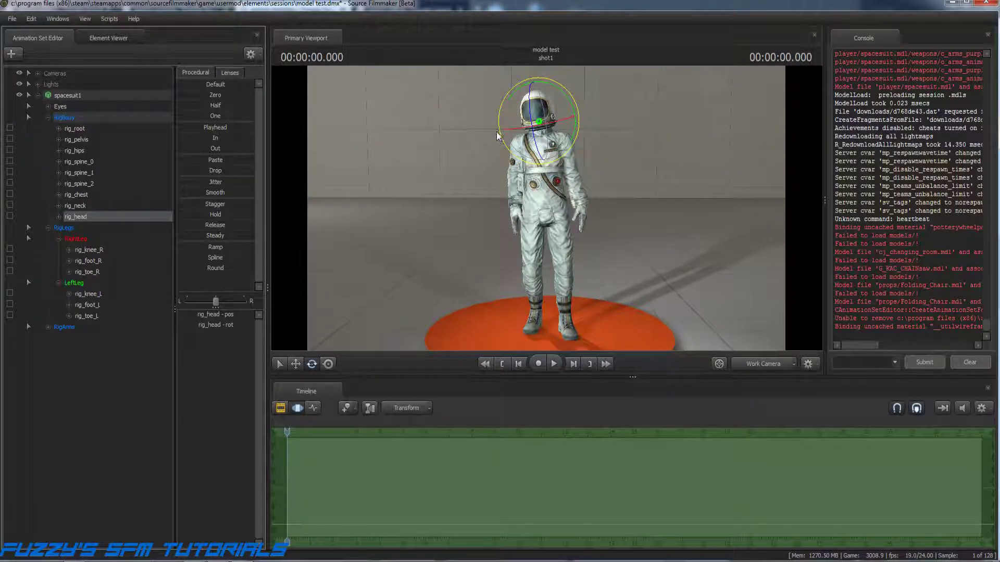
left_click_drag(550, 127, 550, 124)
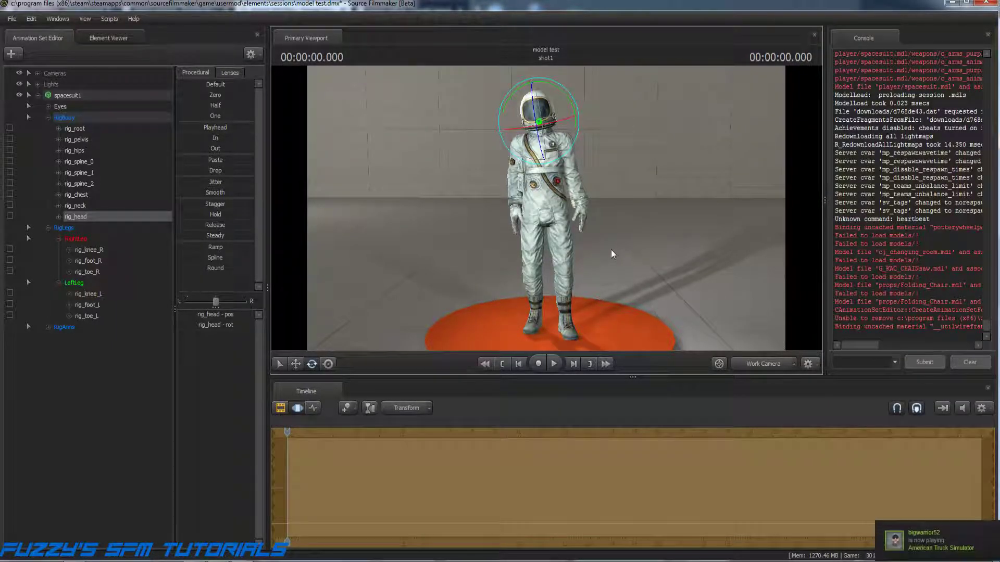
key("Return")
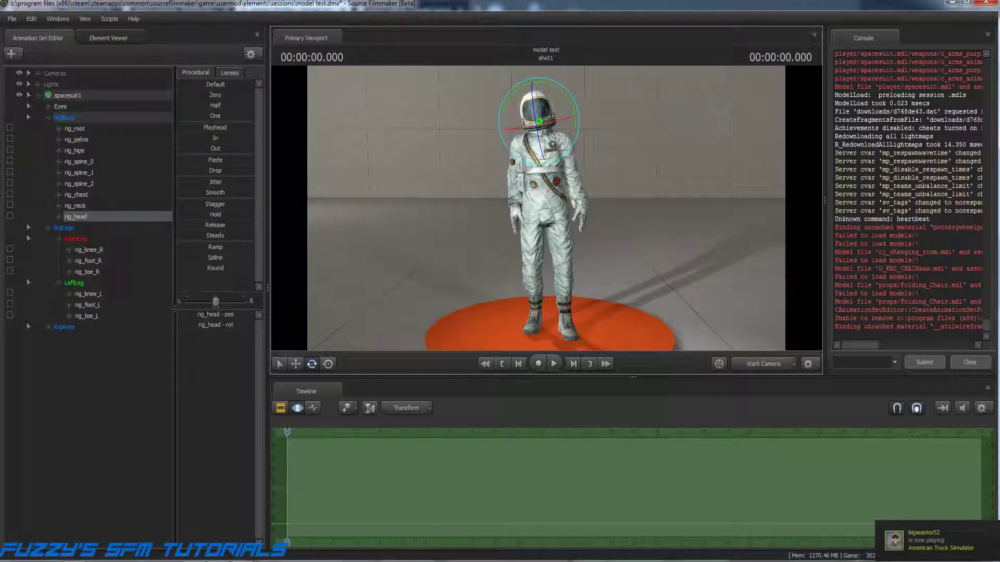
key("alt+Tab")
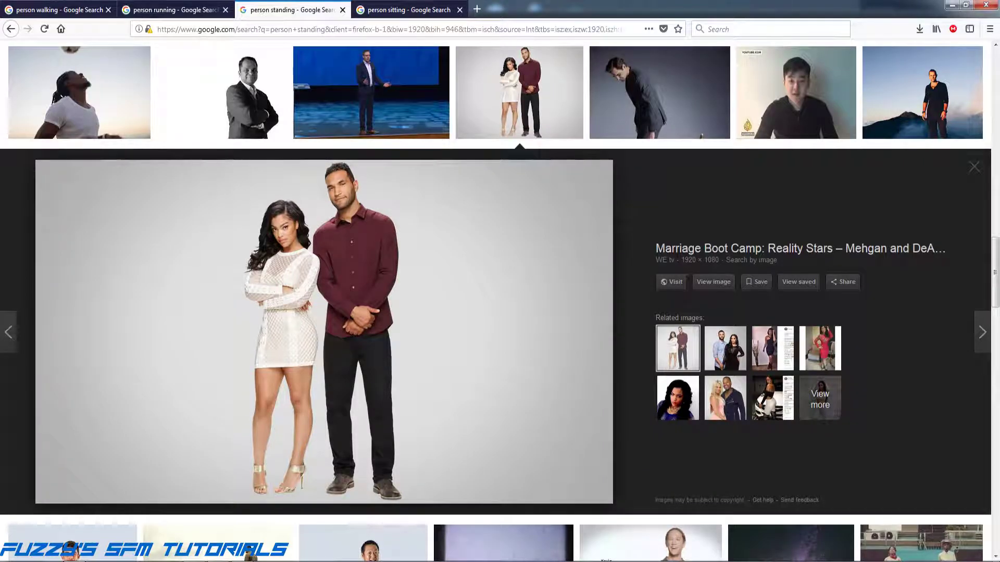
key("alt+Tab")
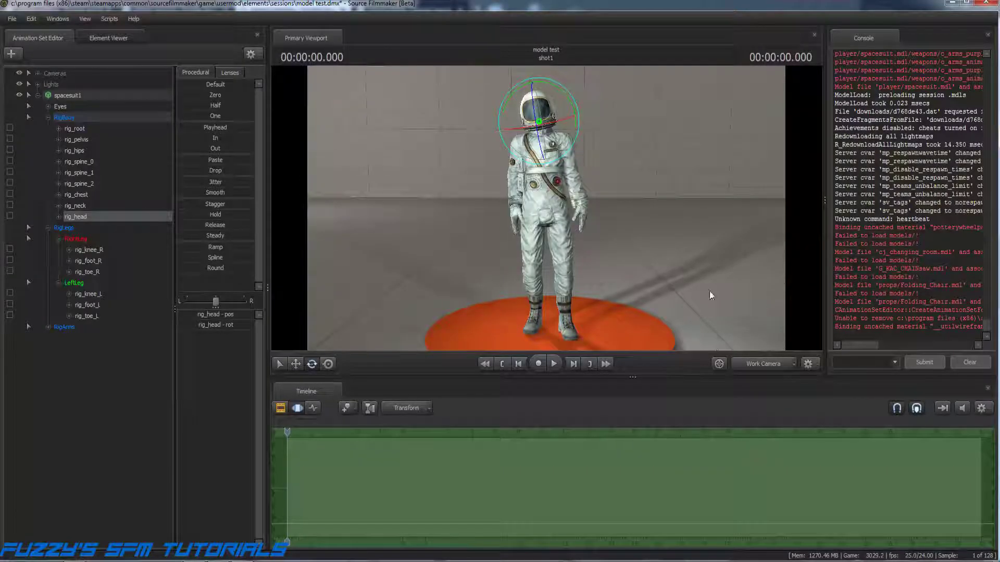
Move rig_hand_L from the side of the body forward and slightly upward, in front of the left hip.
left_click(48, 228)
left_click(46, 239)
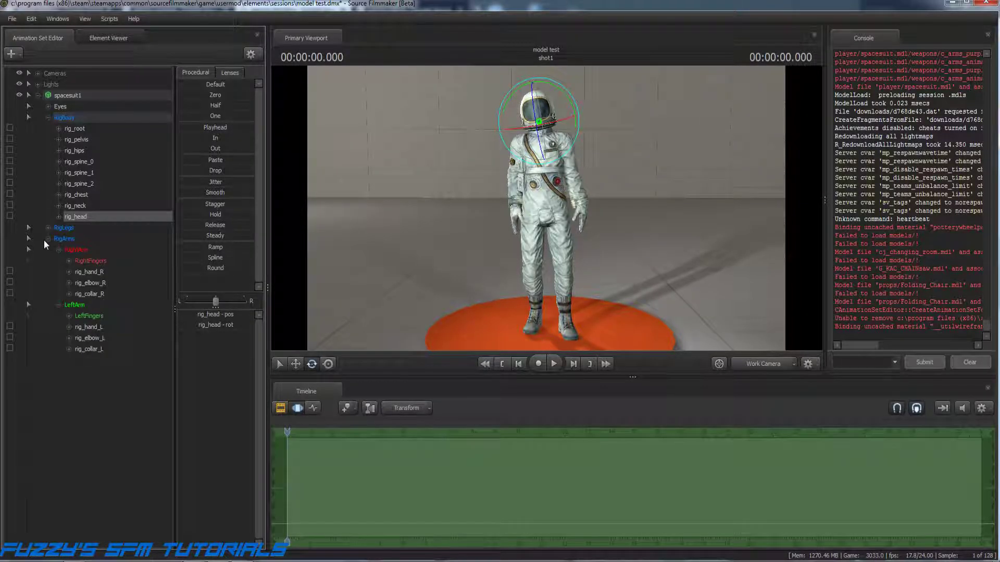
left_click(92, 327)
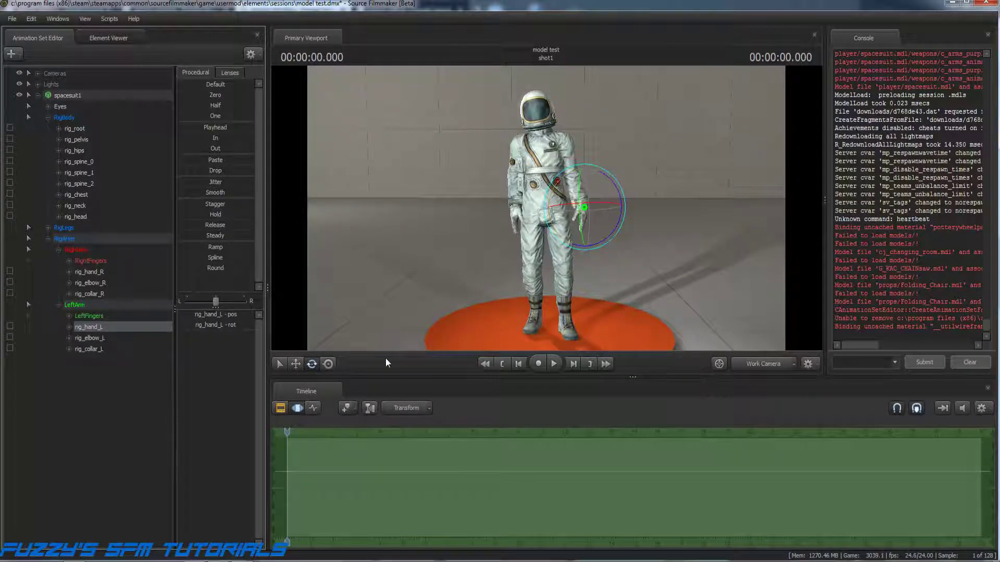
left_click(296, 364)
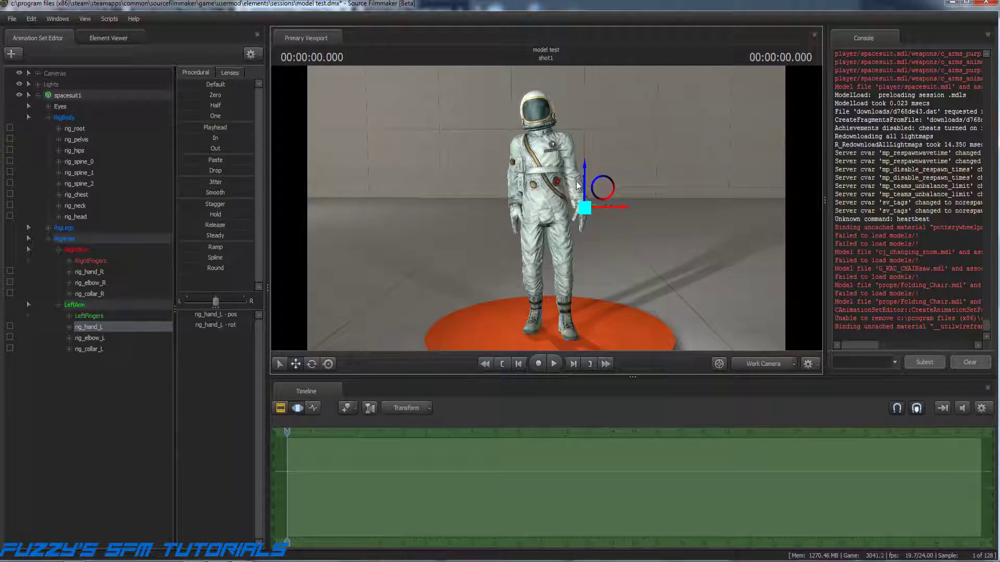
left_click_drag(606, 210, 508, 221)
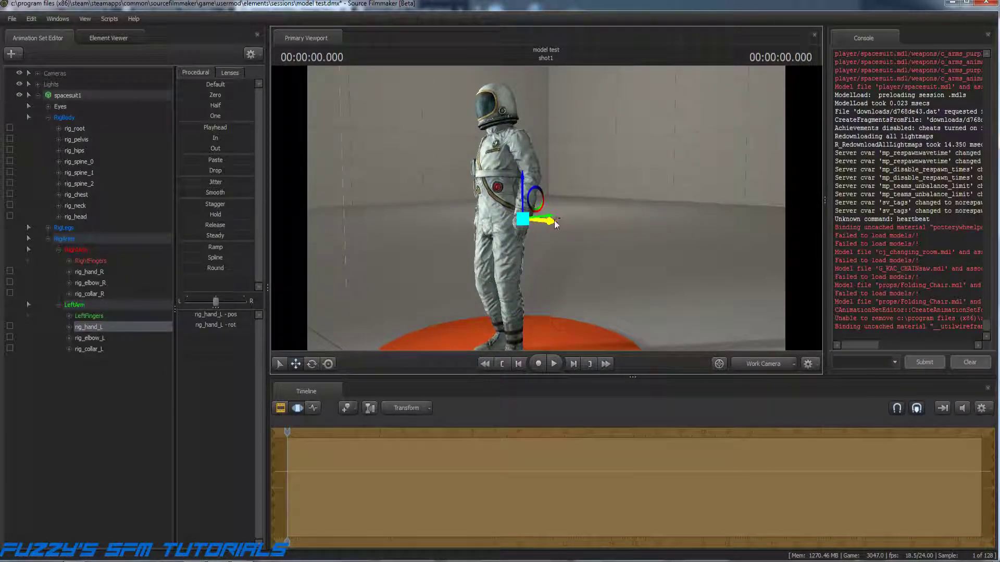
left_click_drag(555, 225, 531, 223)
left_click_drag(596, 258, 641, 265)
left_click_drag(484, 213, 546, 213, "alt")
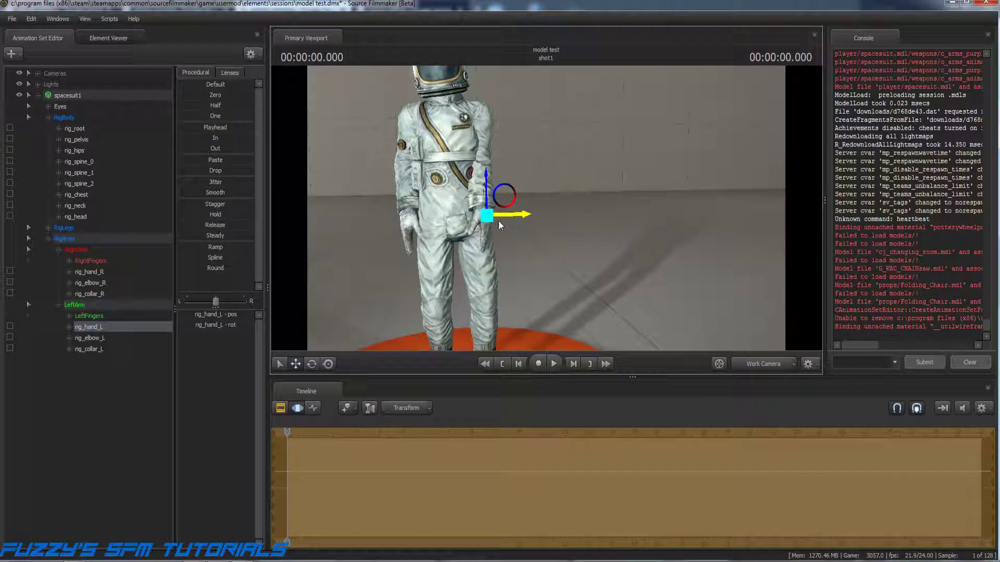
left_click_drag(489, 202, 489, 197)
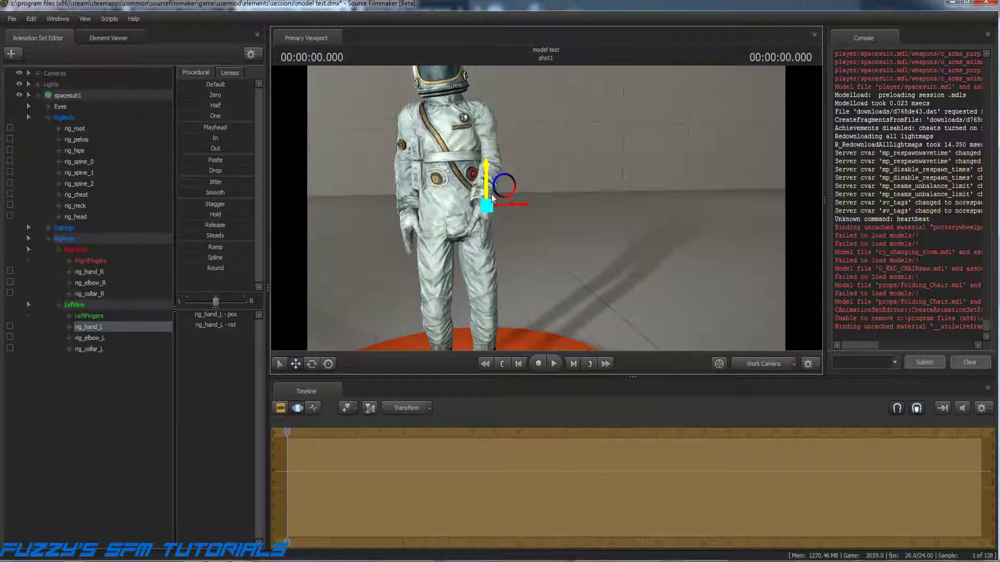
Rotate rig_hand_L so the back of the left hand faces forward and the hand tilts inward across the hip.
left_click(312, 364)
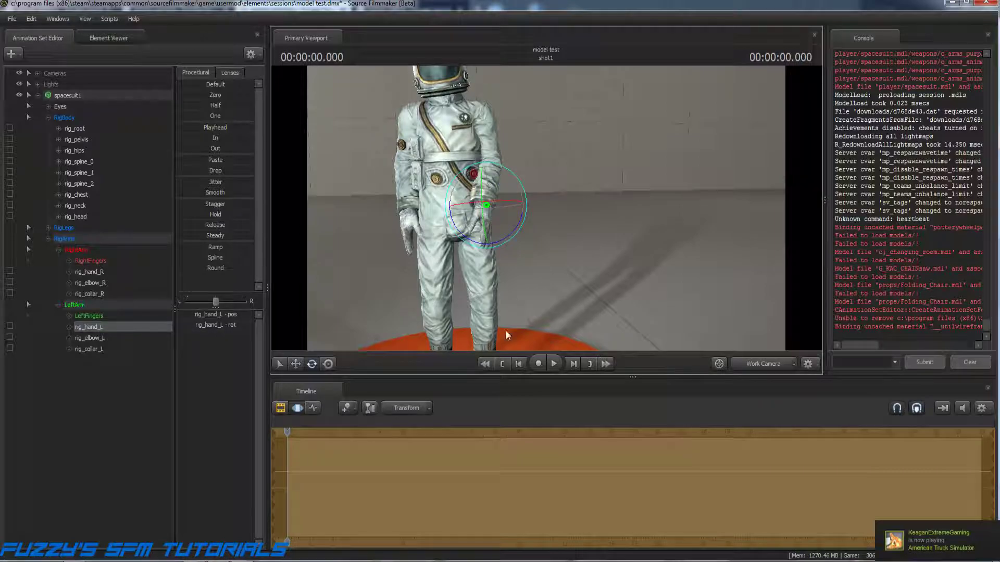
left_click_drag(497, 203, 456, 201)
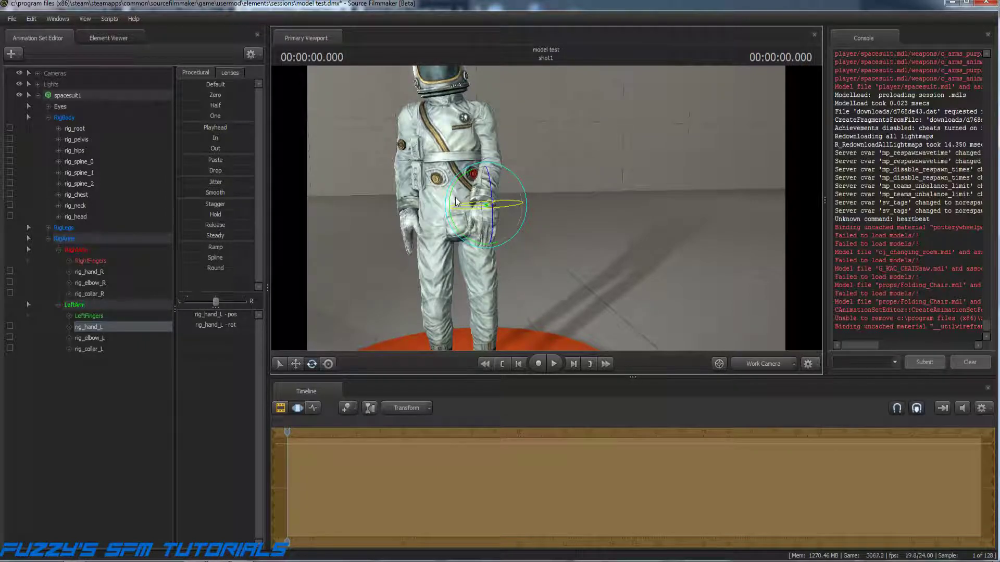
left_click_drag(453, 227, 443, 213)
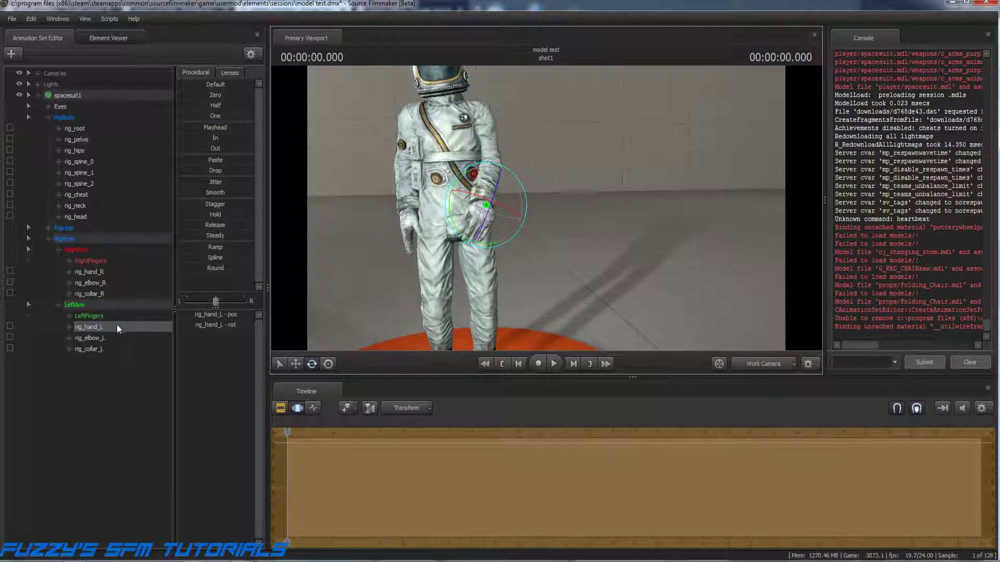
Move rig_elbow_L outward and upward to push the left elbow out, and rotate rig_collar_L slightly.
left_click(90, 338)
left_click(295, 364)
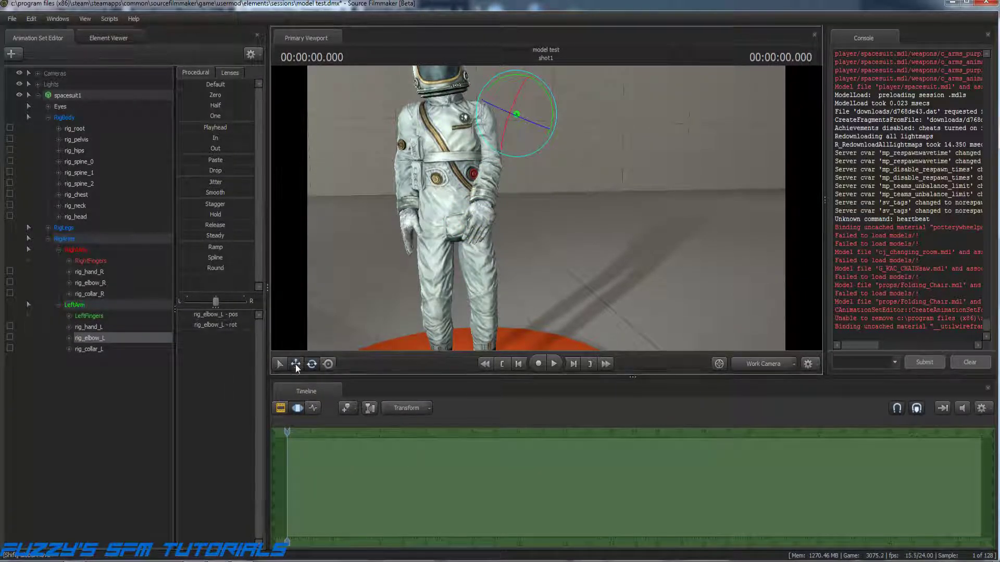
left_click_drag(571, 129, 594, 132)
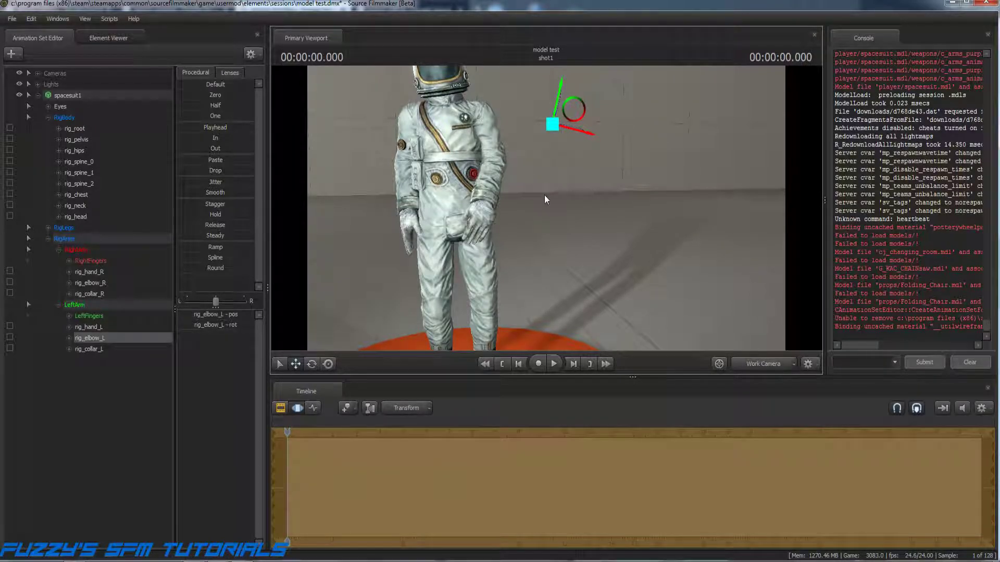
left_click_drag(577, 135, 580, 73)
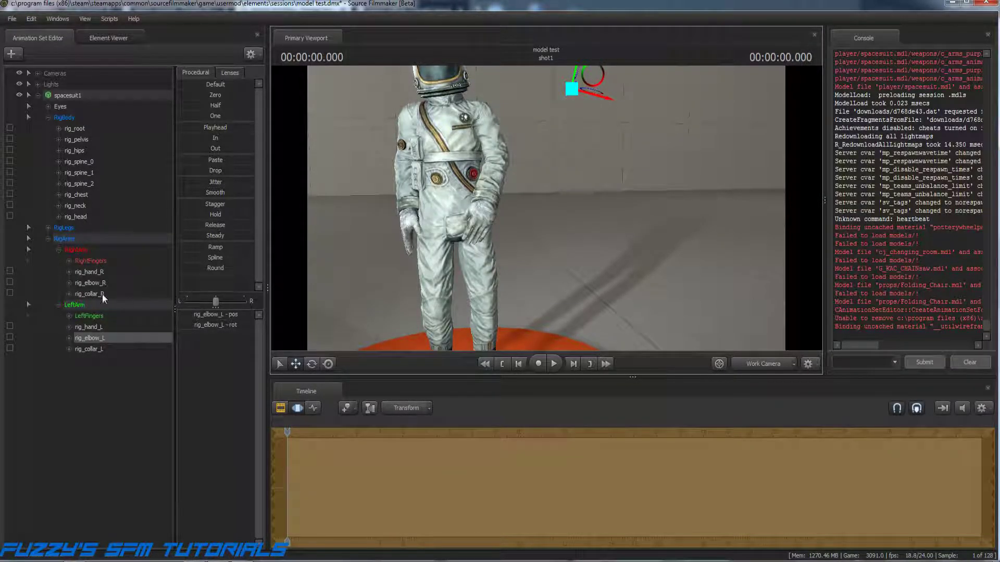
left_click(91, 350)
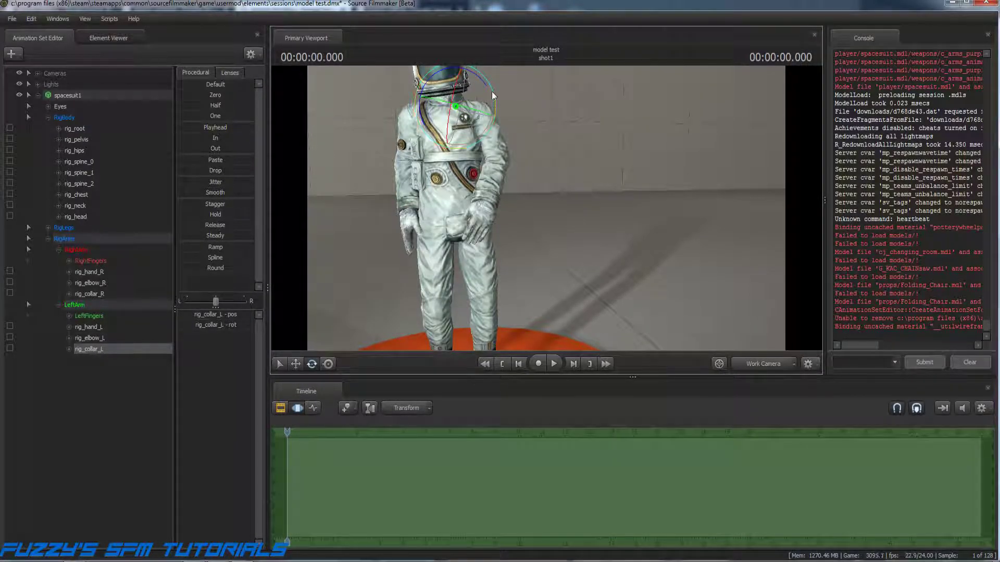
left_click_drag(483, 83, 488, 85)
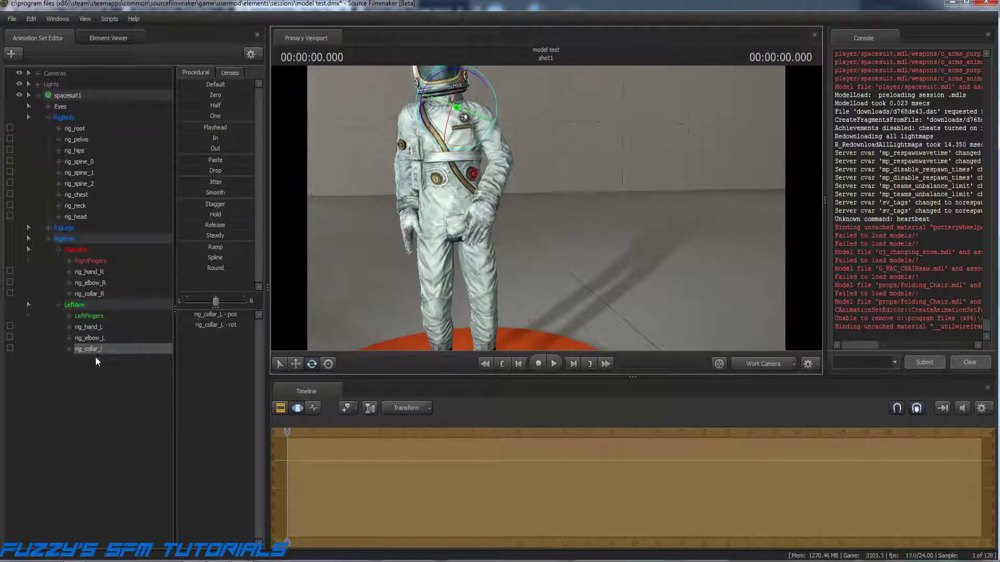
Move rig_hand_L further inward and slightly up so the left hand sits in front of the pelvis.
left_click(92, 326)
left_click(293, 362)
left_click_drag(504, 206, 473, 176)
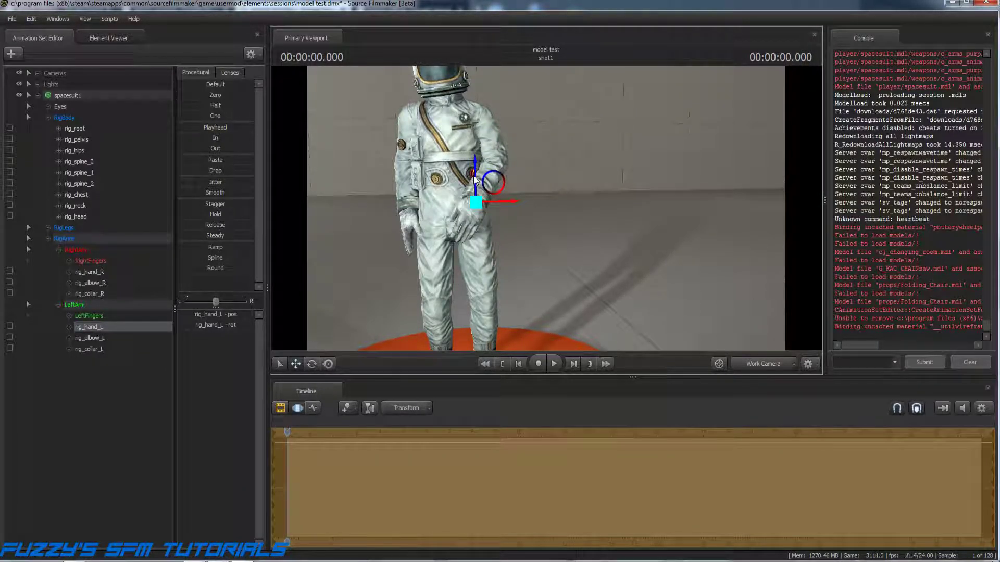
left_click_drag(520, 219, 430, 226)
left_click_drag(546, 208, 548, 208)
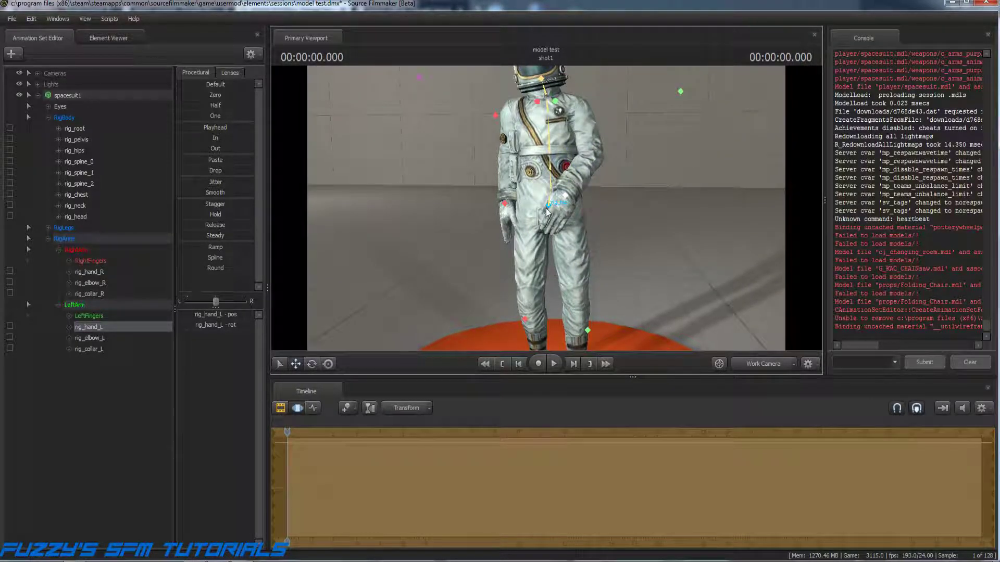
key("ctrl+z")
left_click_drag(612, 227, 666, 209)
key("w")
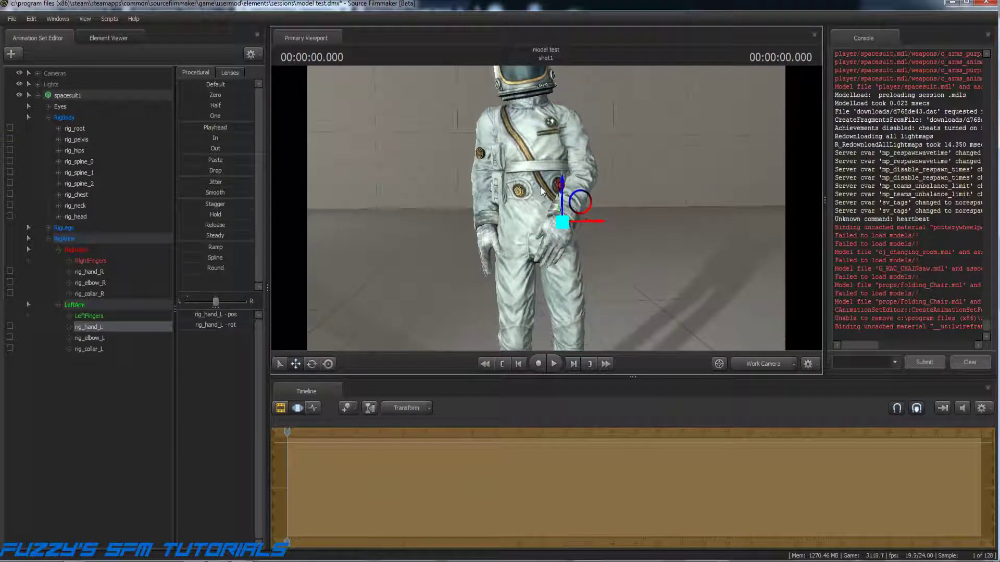
left_click_drag(562, 193, 562, 188)
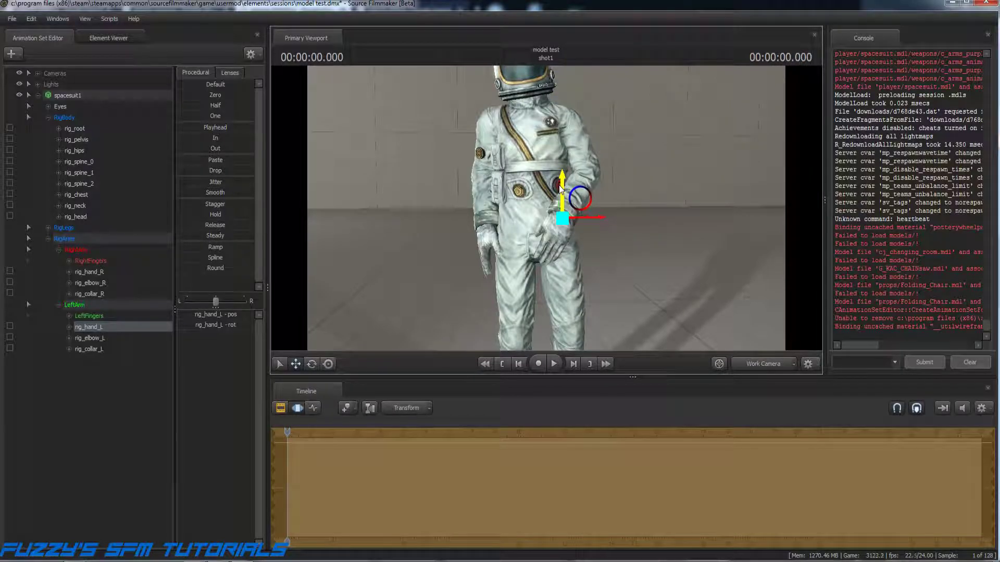
left_click_drag(599, 220, 595, 220)
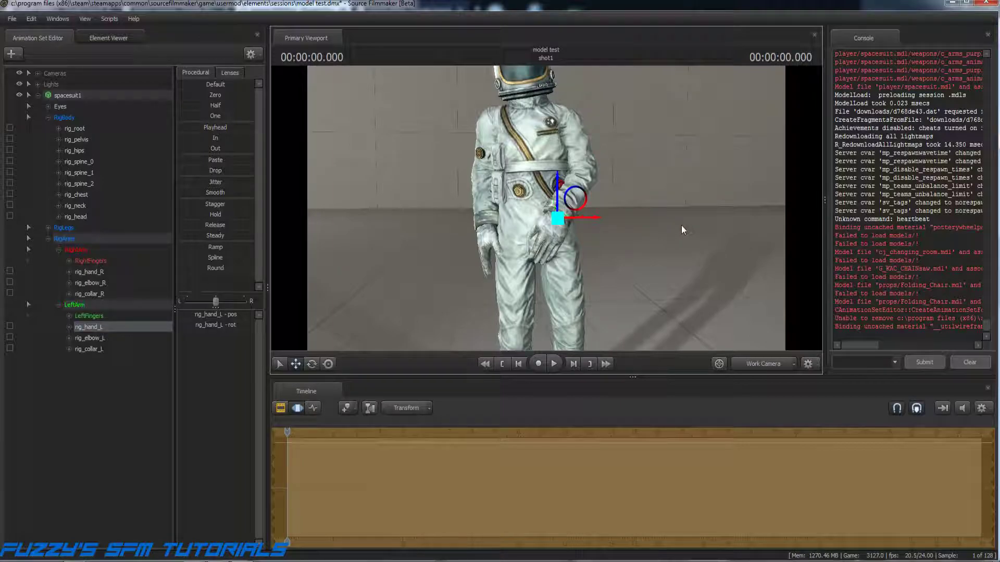
Adjust rig_hand_L's distance from the body in a side view and compare the arm with the standing-person photo in the browser.
left_click_drag(681, 226, 349, 229)
key("d")
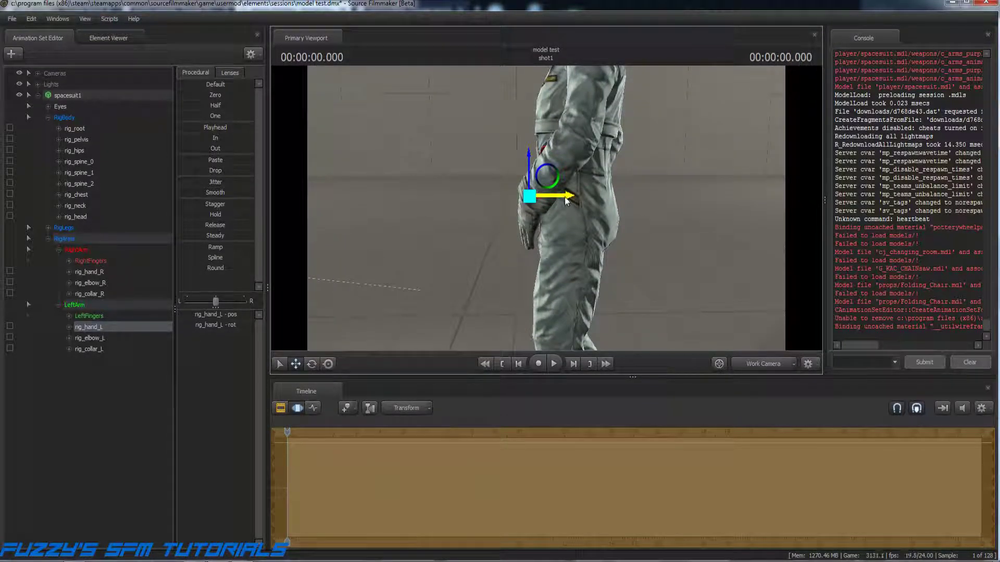
key("a")
left_click_drag(563, 214, 725, 195)
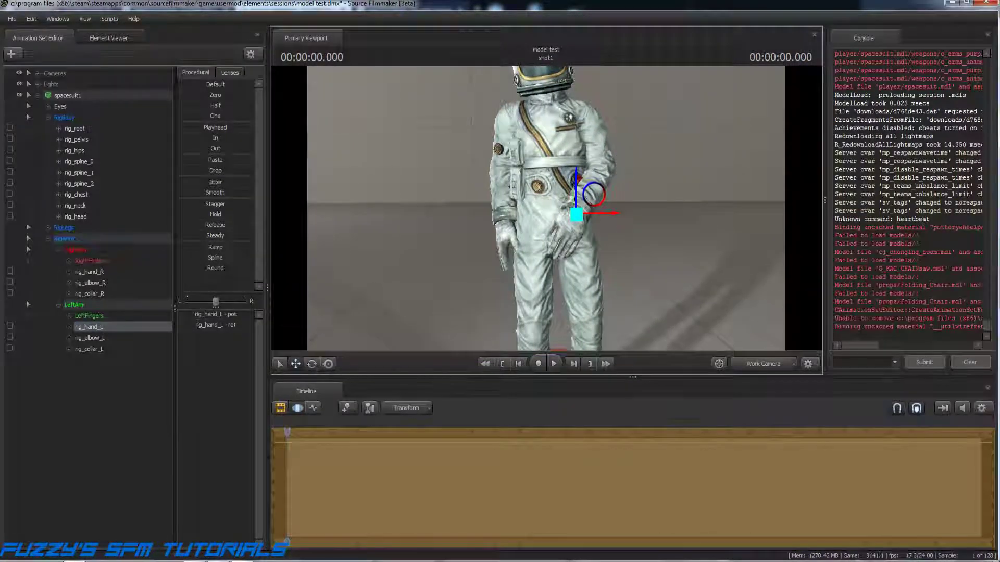
key("alt+Tab")
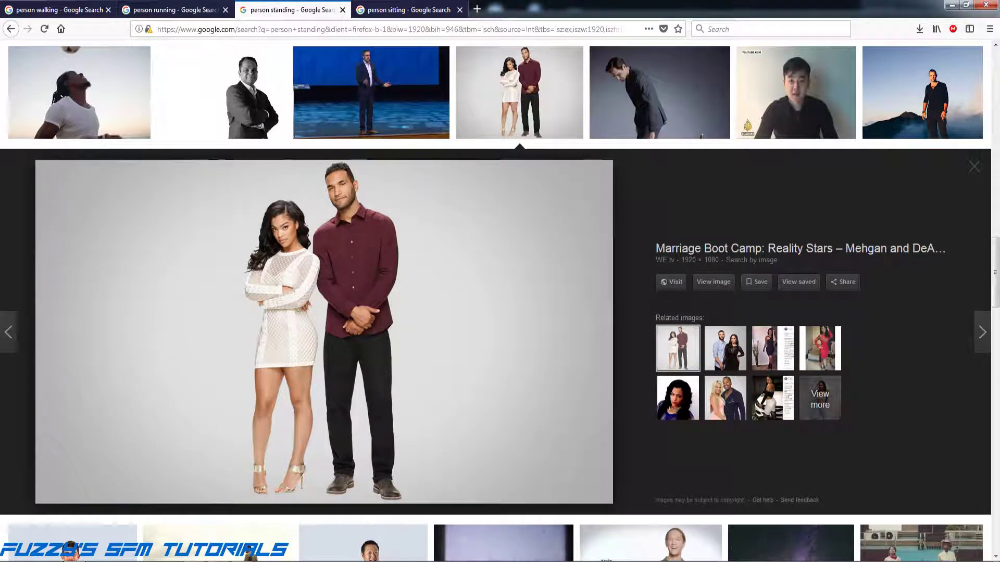
key("alt+Tab")
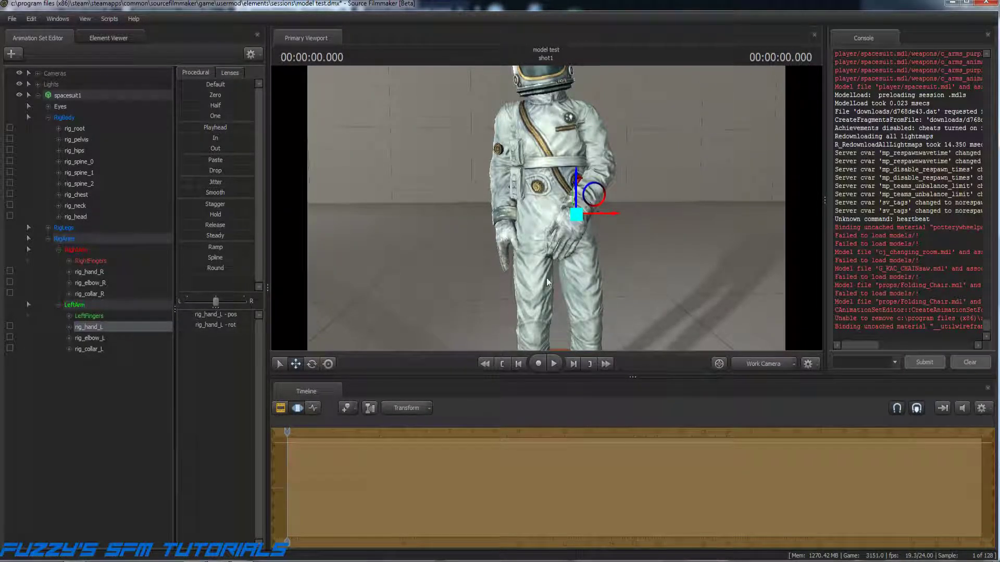
Set the rotation mode to World and curl the left hand's base finger bones Finger1, Finger2, Finger3 and Finger4 together.
left_click(69, 315)
key("Return")
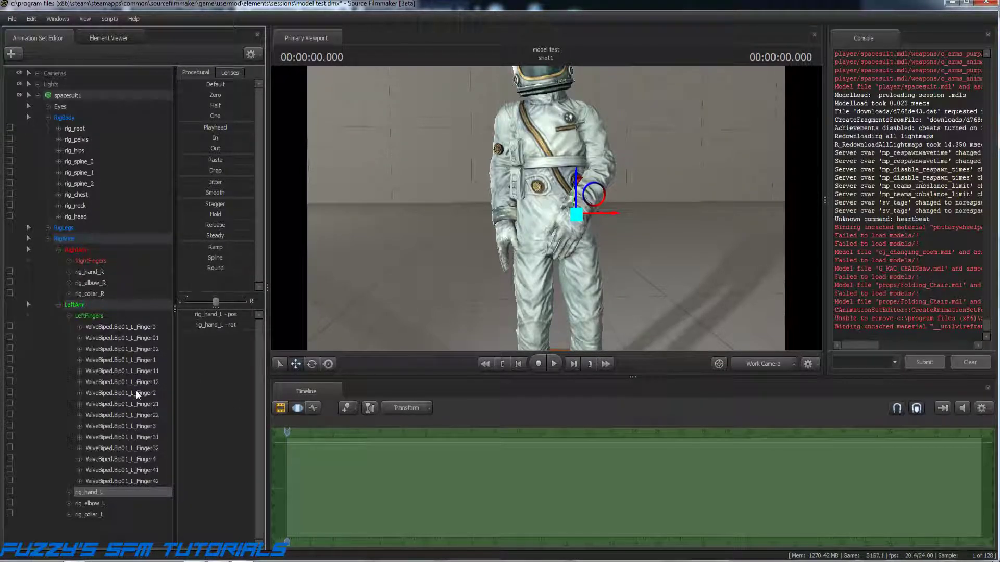
left_click(143, 361)
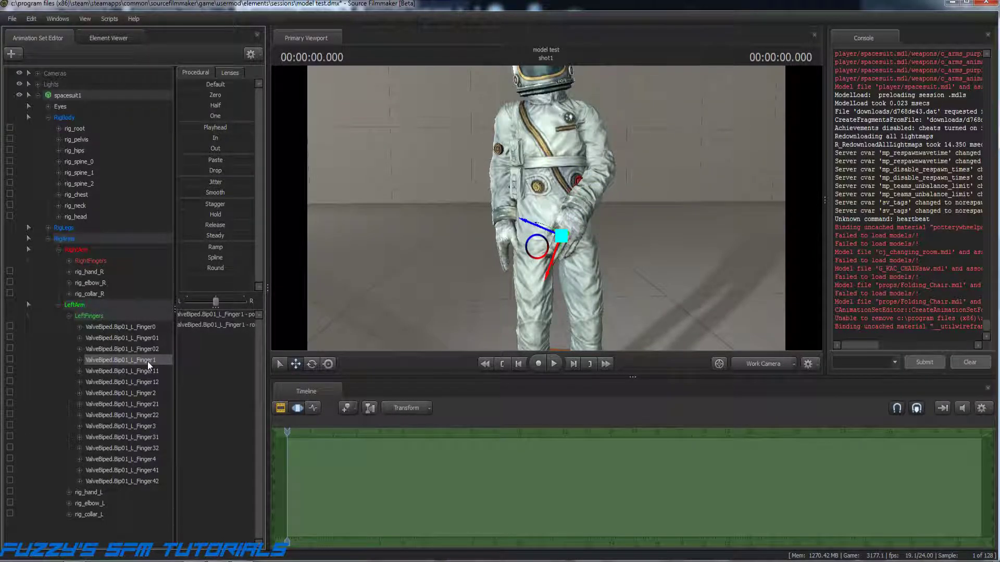
left_click(145, 394, "ctrl")
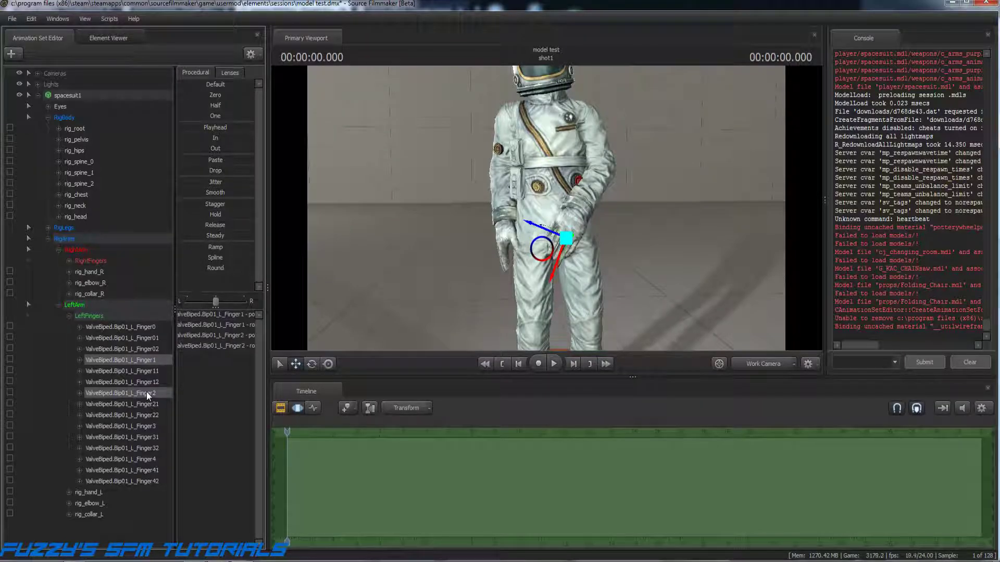
left_click(148, 427, "ctrl")
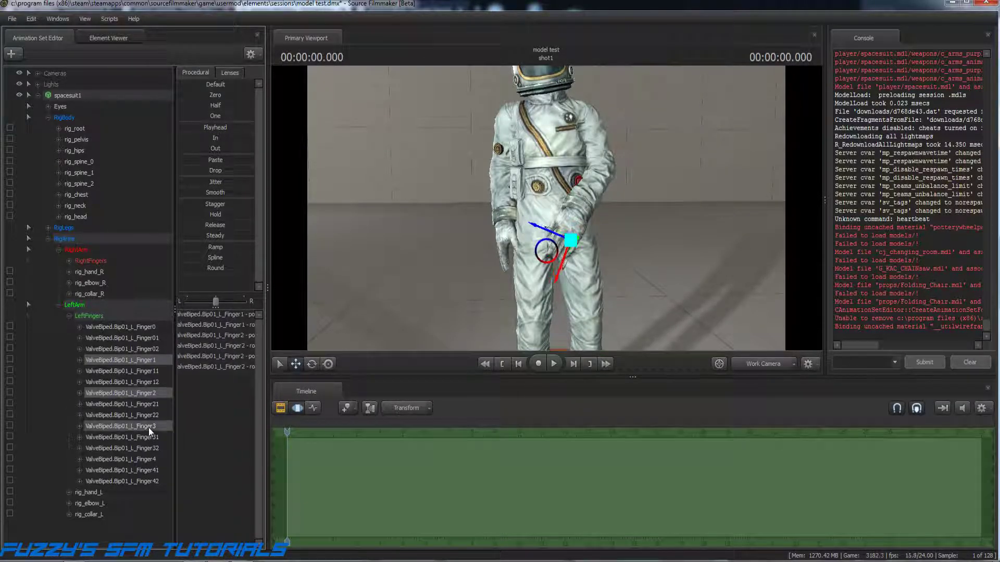
left_click(148, 460, "ctrl")
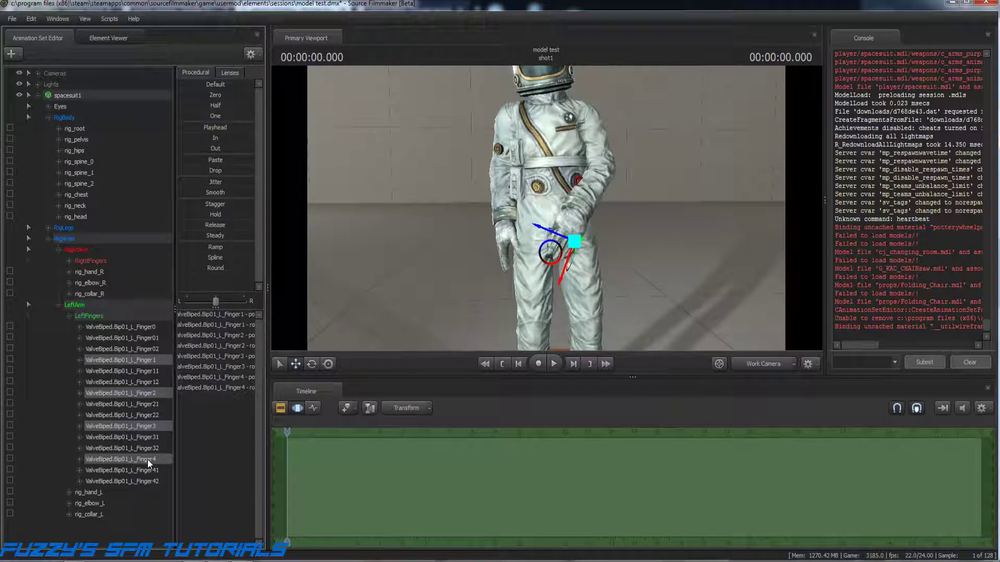
left_click(313, 364)
left_click_drag(672, 271, 725, 286)
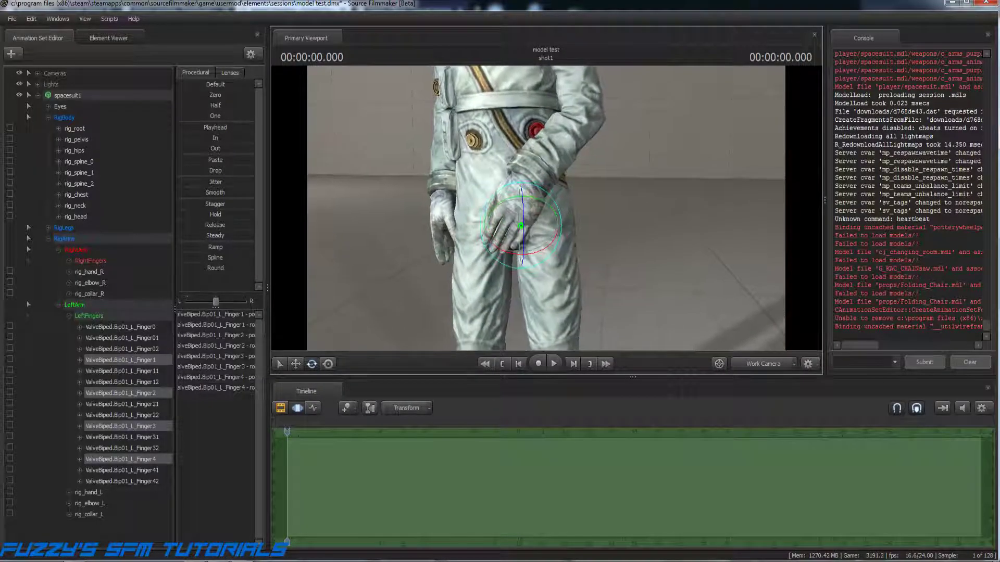
right_click(523, 220)
mouse_move(557, 245)
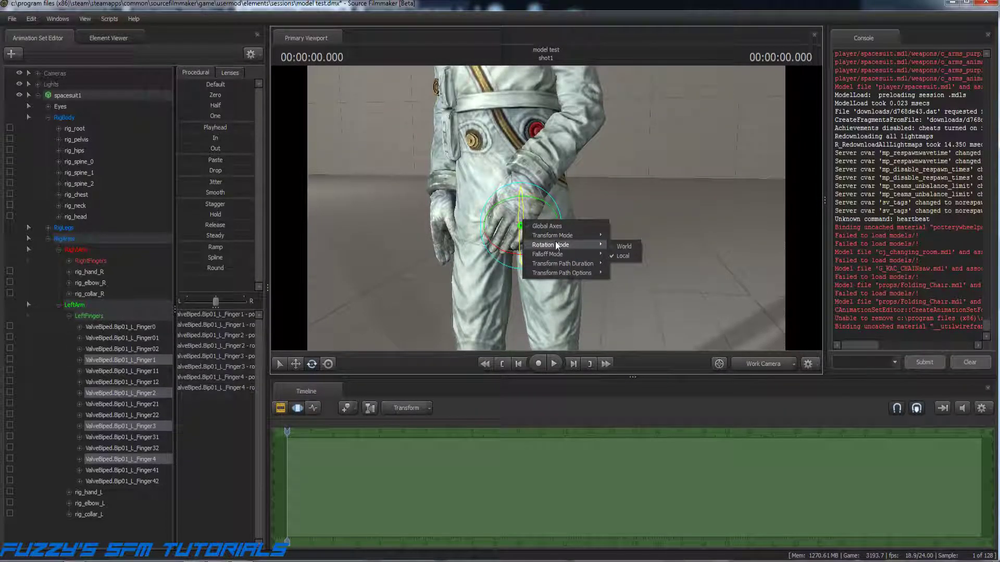
left_click(627, 246)
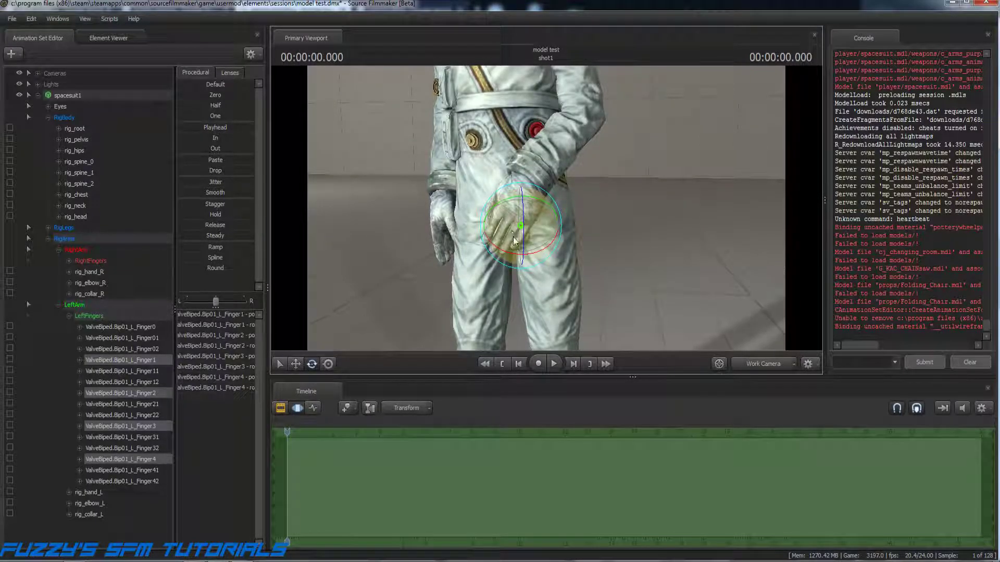
left_click_drag(523, 241, 520, 259)
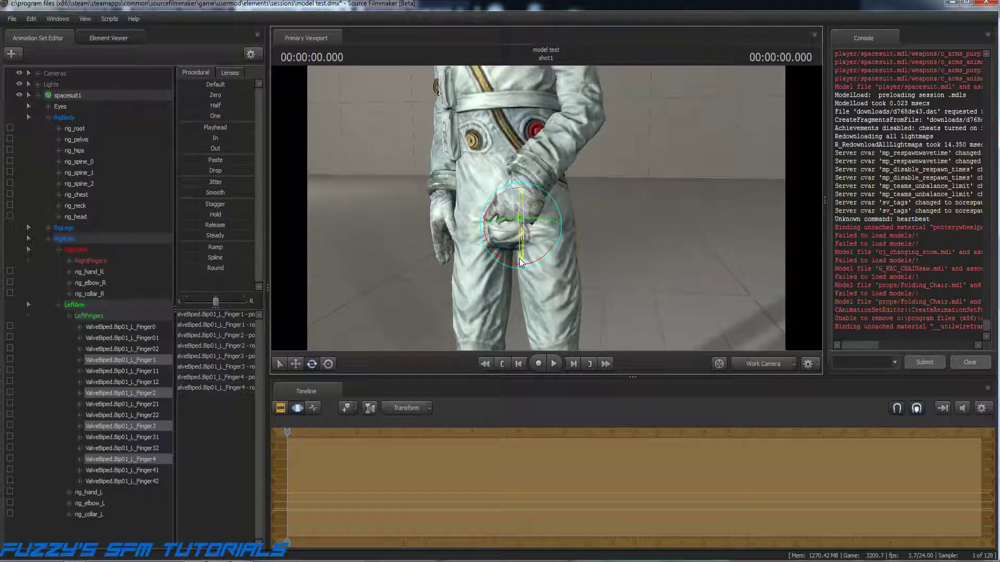
Try curling the left hand's middle finger bones Finger11, Finger21, Finger31 and Finger41 together toward the palm.
left_click_drag(603, 256, 666, 242)
left_click_drag(546, 208, 471, 230)
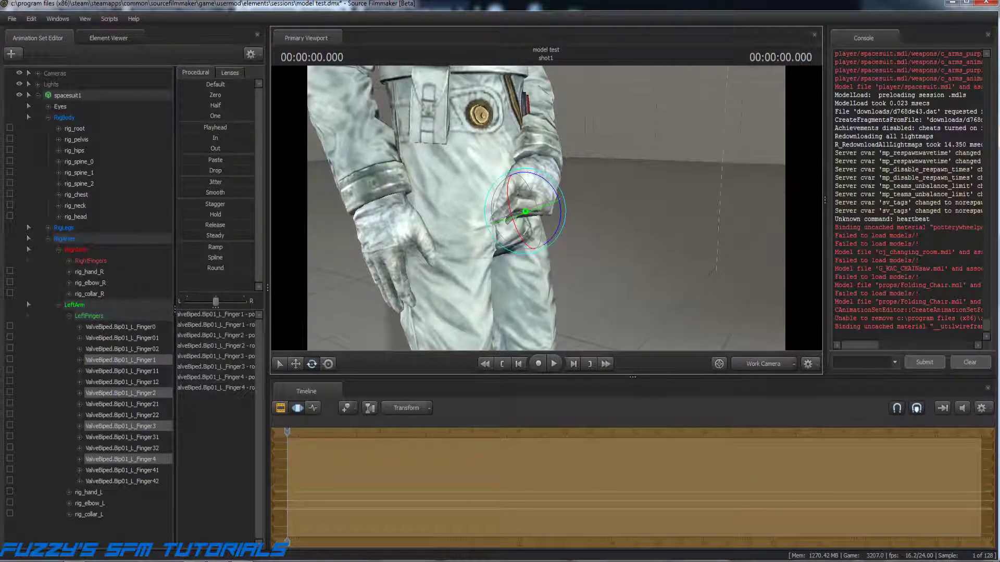
key("d")
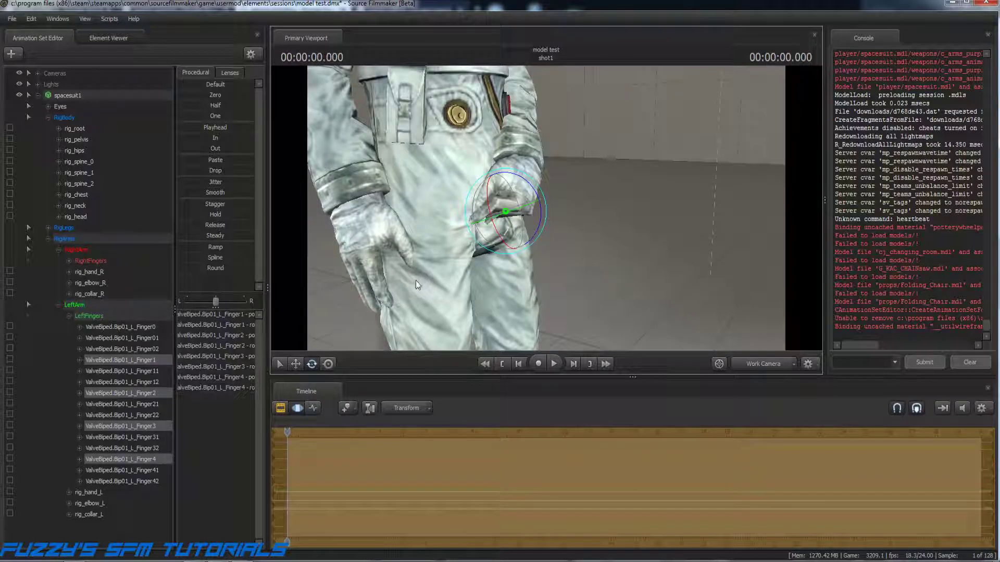
left_click(147, 371)
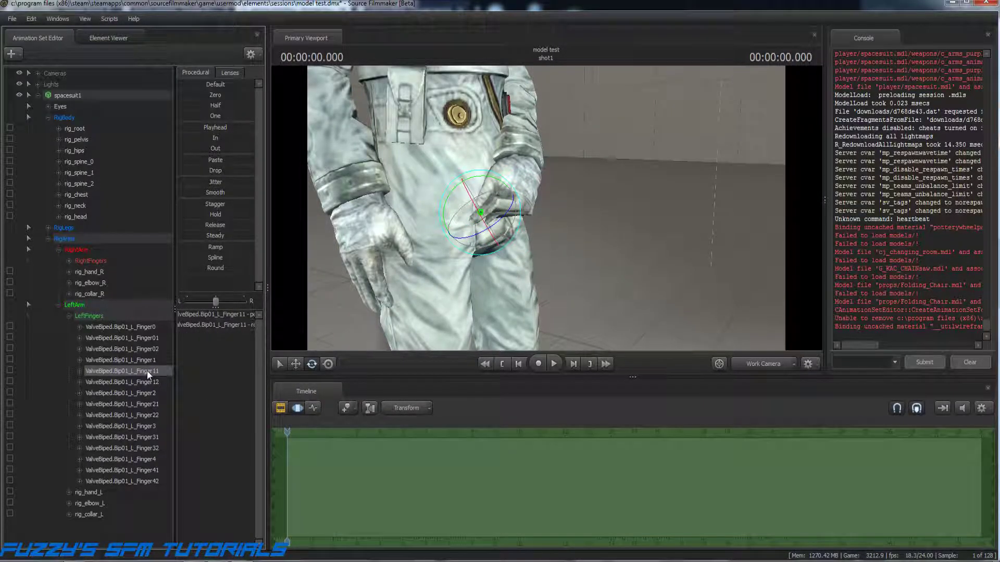
left_click(149, 405, "ctrl")
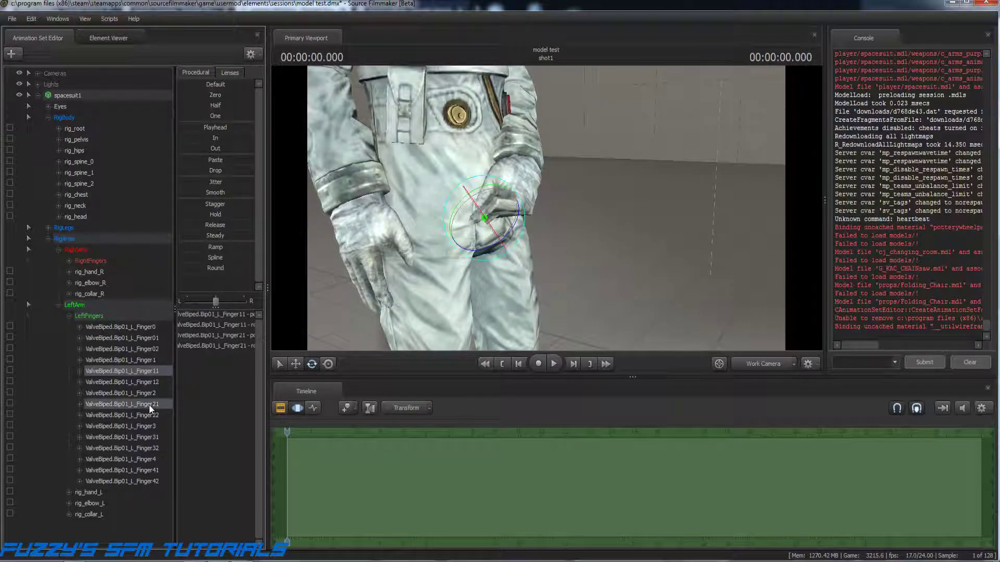
left_click(145, 438, "ctrl")
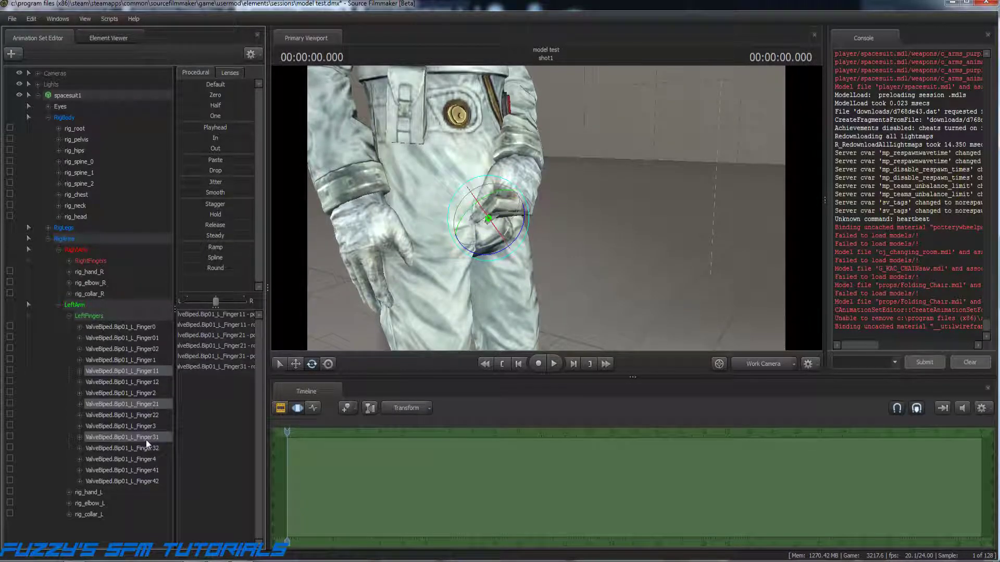
left_click(149, 470, "ctrl")
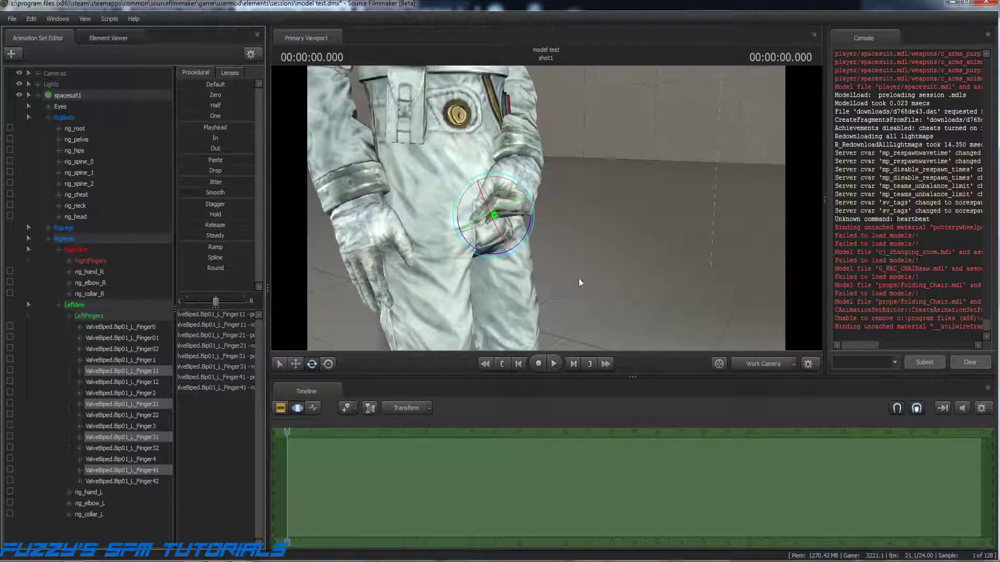
left_click_drag(528, 243, 512, 265)
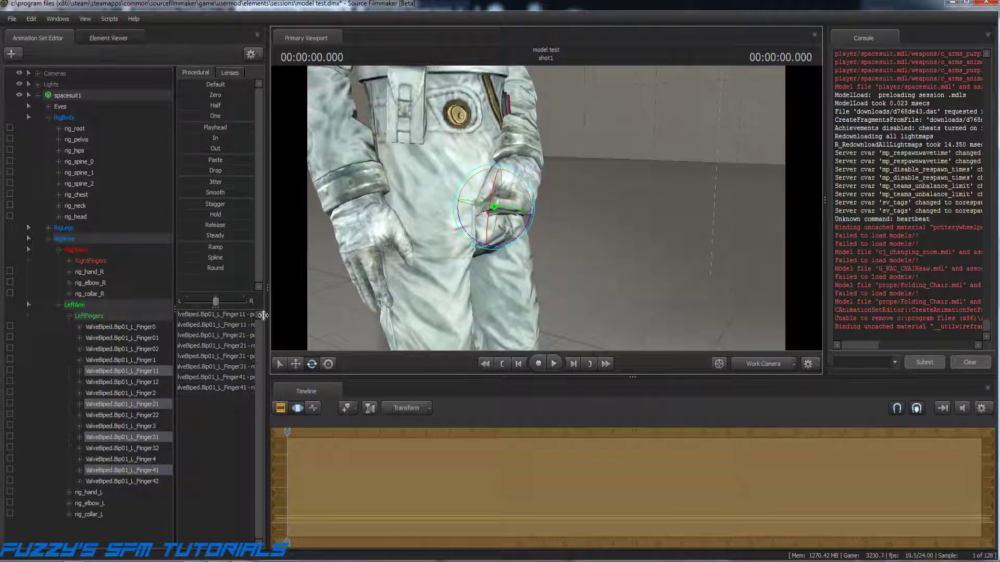
Try curling the left hand's fingertip bones Finger12, Finger22, Finger32 and Finger42 together.
left_click(151, 382)
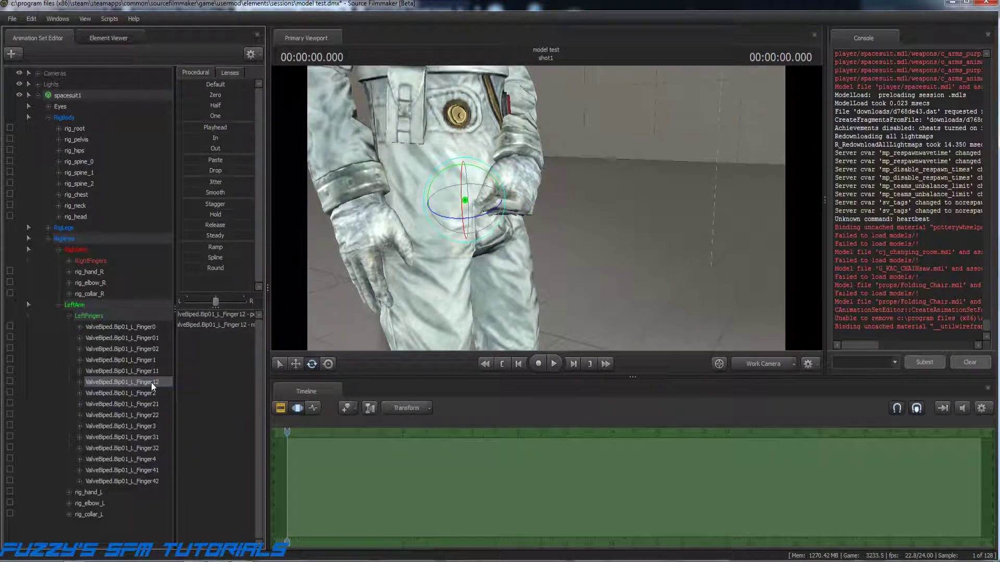
left_click(145, 414, "ctrl")
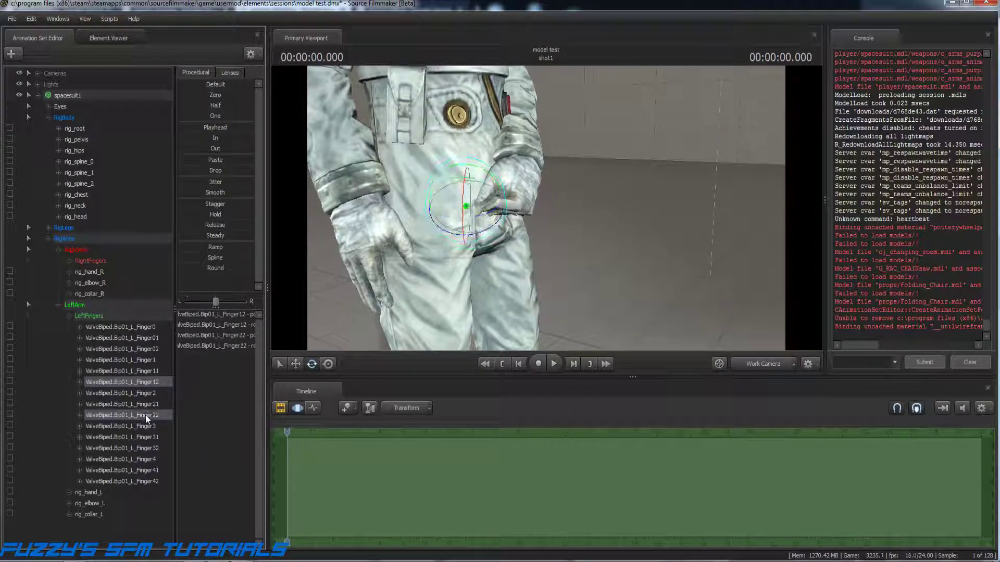
left_click(140, 447, "ctrl")
left_click(142, 480, "ctrl")
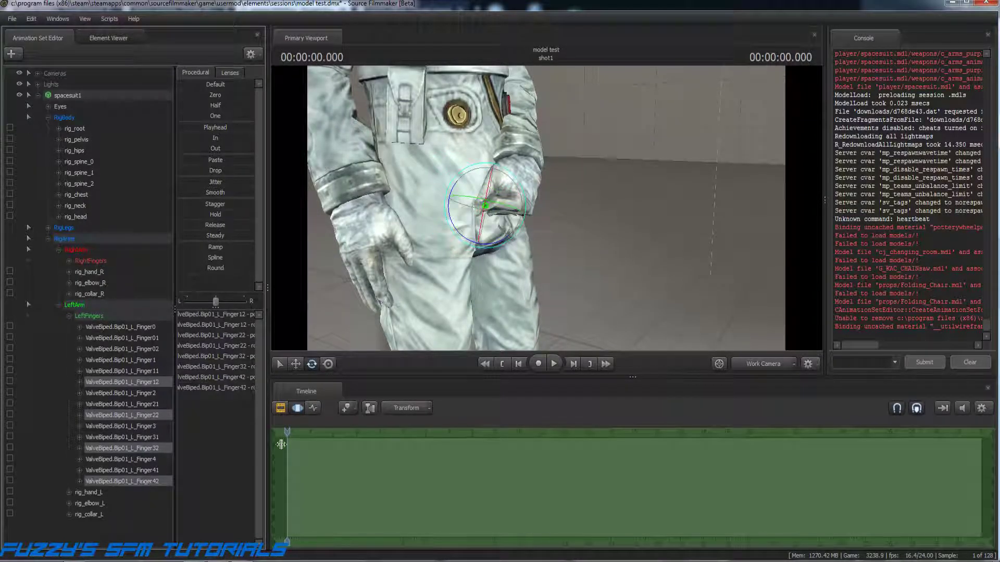
left_click_drag(457, 184, 523, 218)
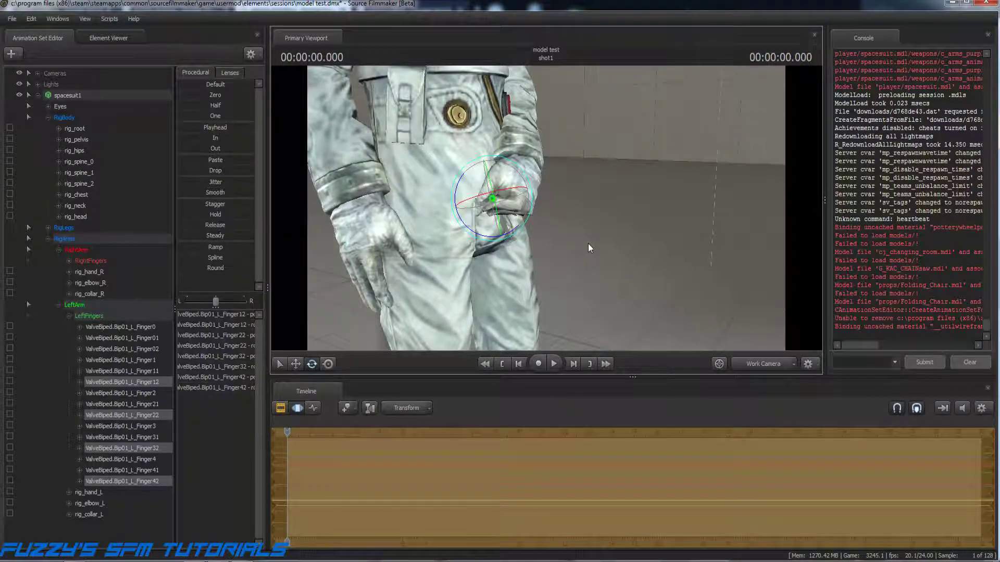
Try nudging rig_hand_L slightly to adjust the left hand's distance from the pelvis.
left_click(86, 492)
left_click(295, 363)
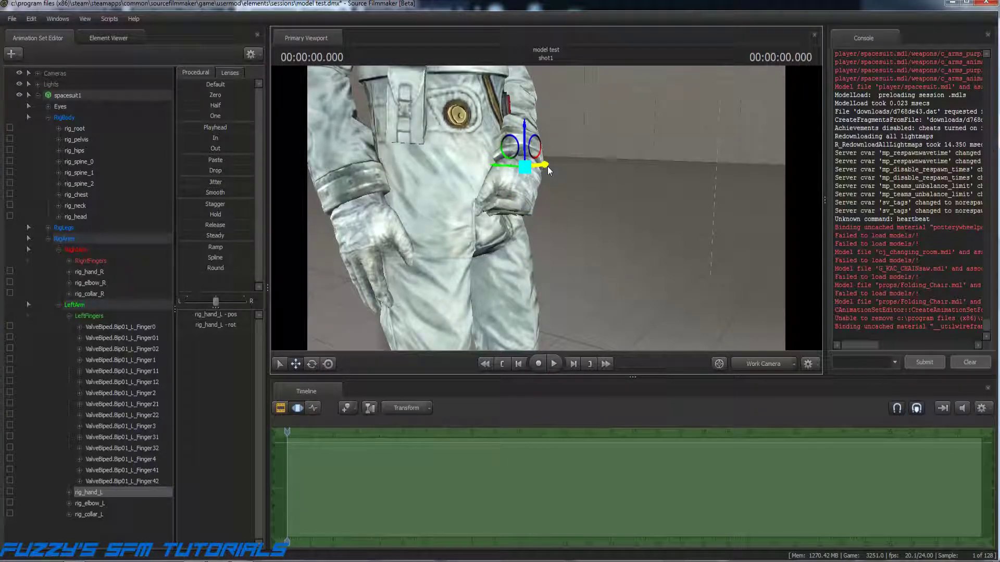
left_click_drag(511, 166, 516, 167)
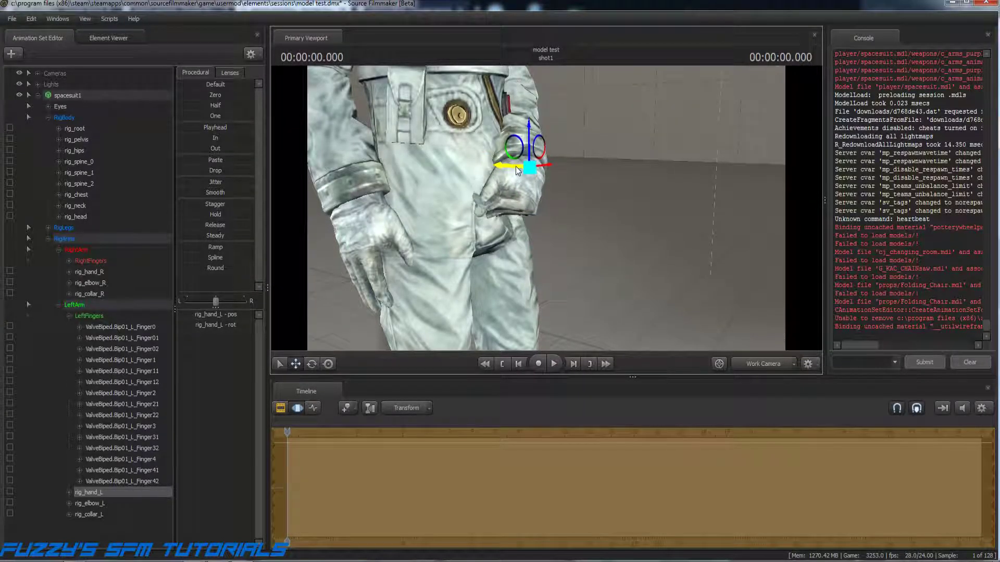
left_click_drag(611, 214, 545, 208)
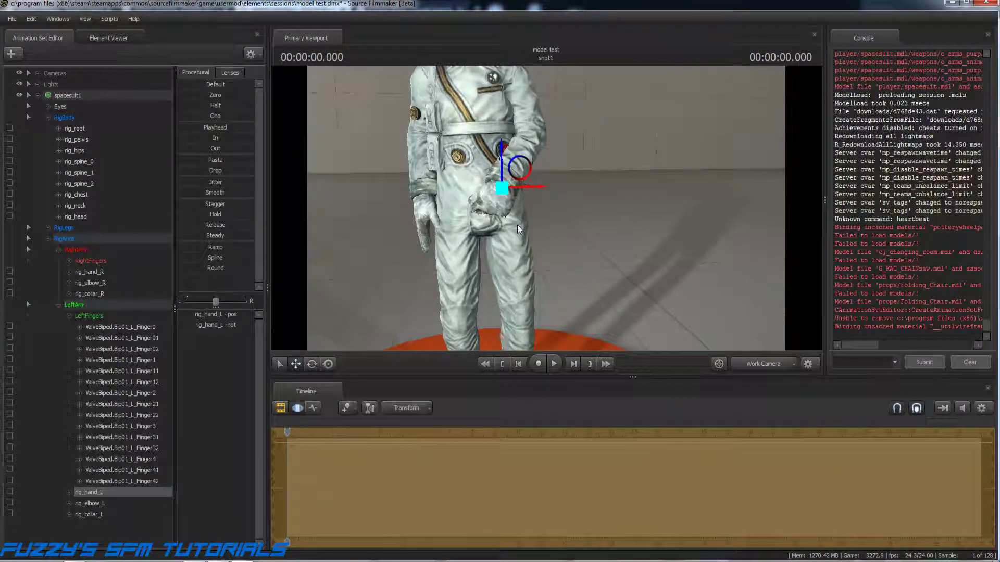
Undo the last left hand move and the curls of the middle and tip finger bones.
key("ctrl")
key("ctrl+z")
key("ctrl+z")
key("ctrl+z")
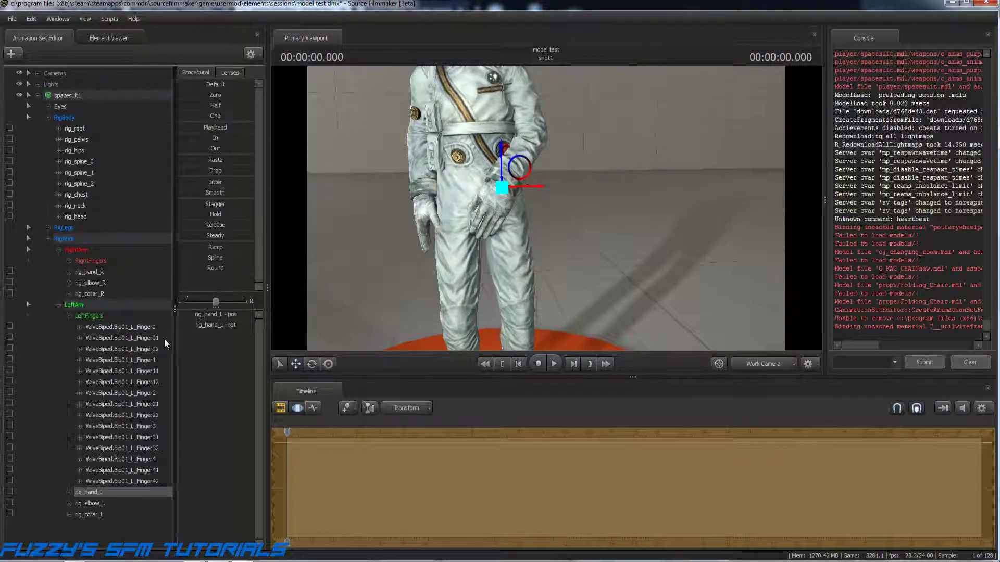
Rotate the left hand's Finger11, Finger21, Finger31 and Finger41 bones together on several axes to curl the fingers inward.
left_click(145, 370)
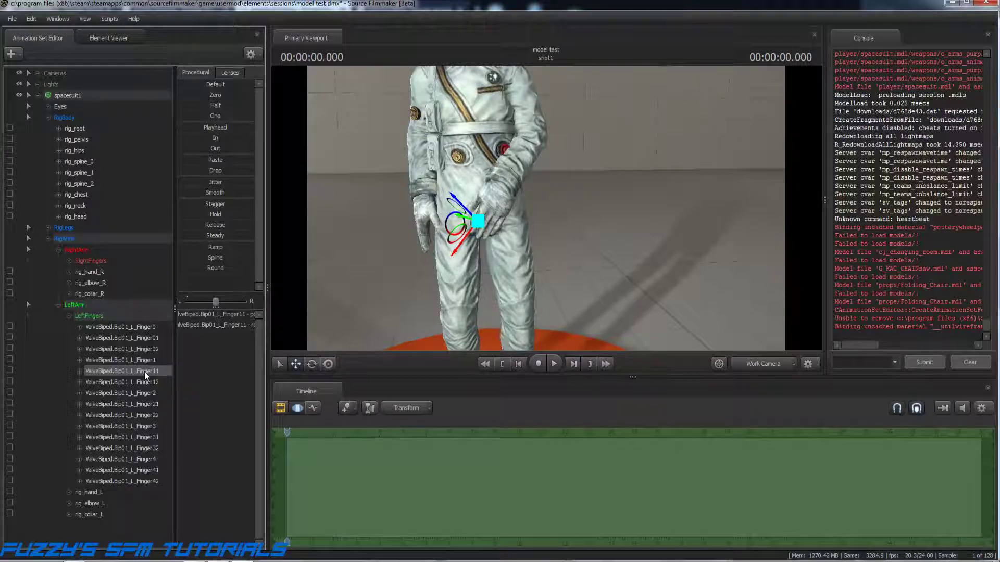
left_click(139, 405, "ctrl")
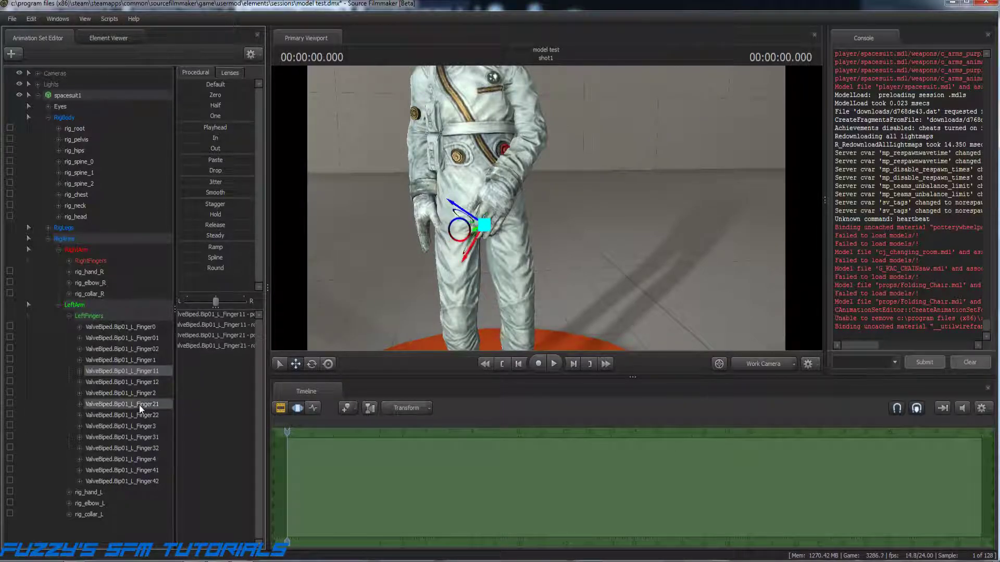
left_click(139, 437, "ctrl")
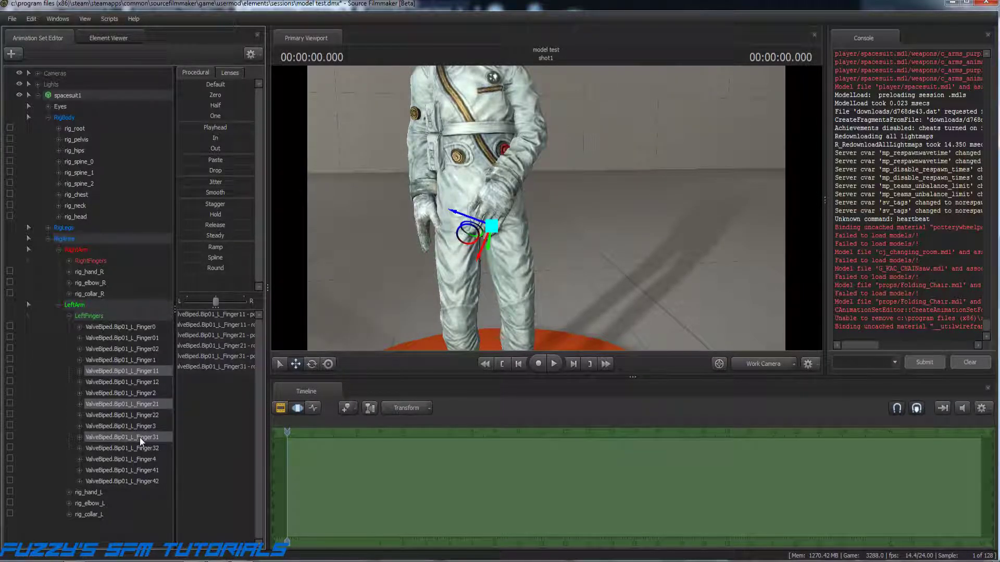
left_click(141, 471, "ctrl")
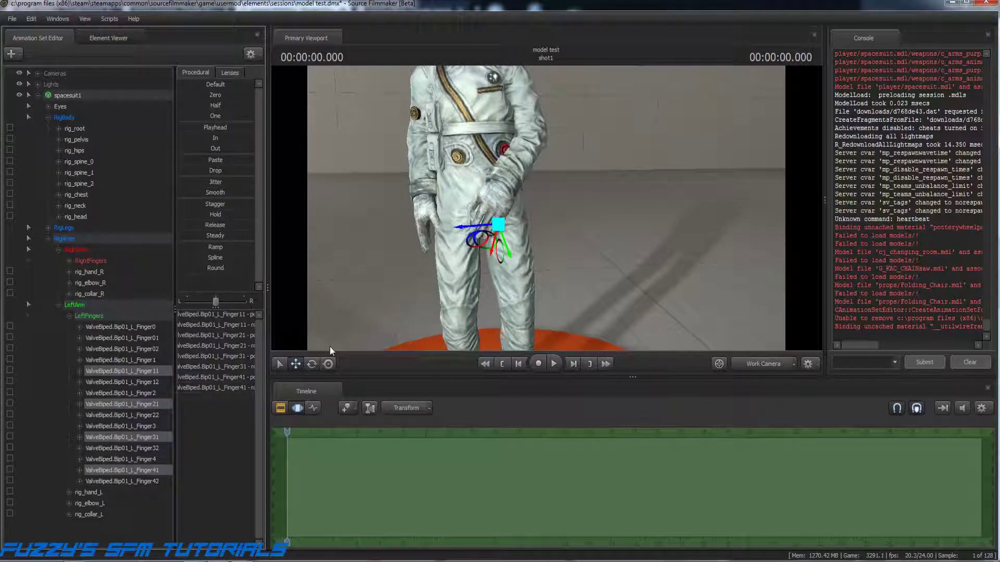
left_click(313, 362)
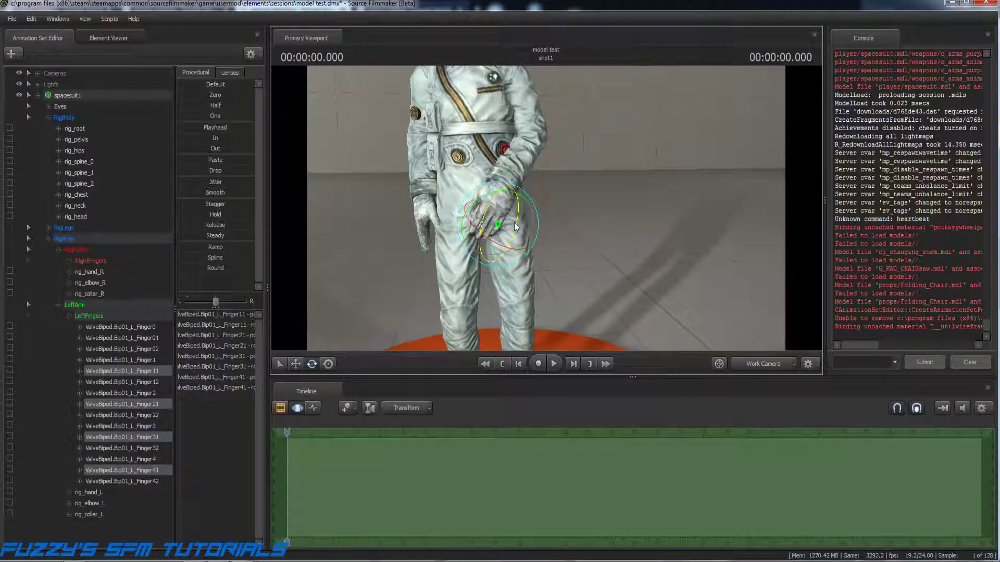
left_click_drag(513, 223, 506, 248)
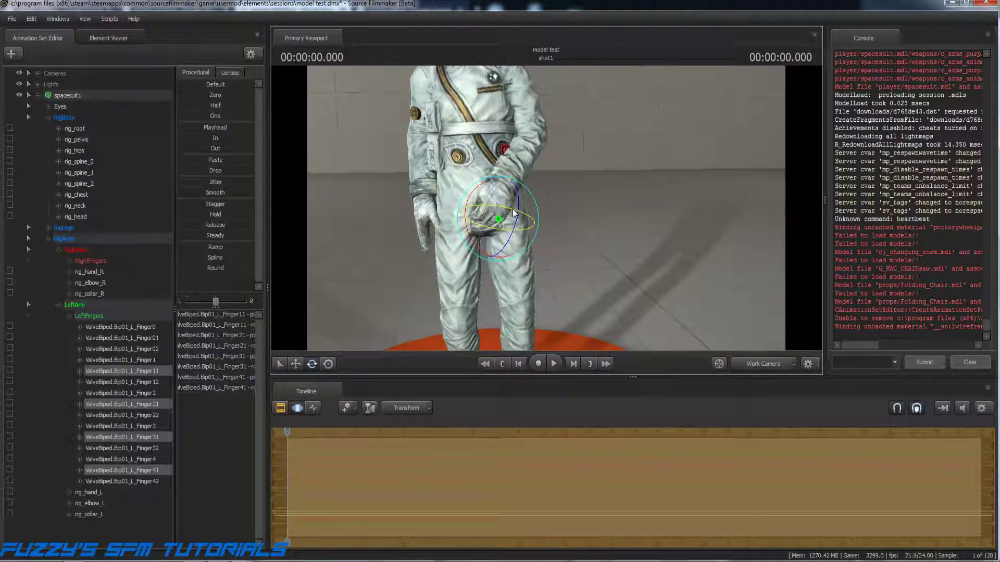
left_click_drag(514, 213, 500, 213)
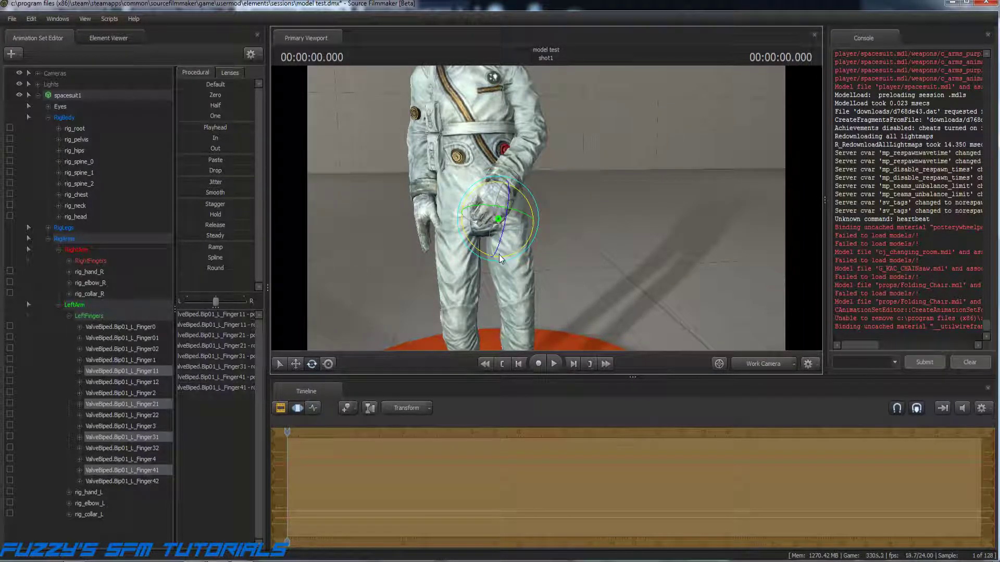
left_click_drag(497, 259, 491, 258)
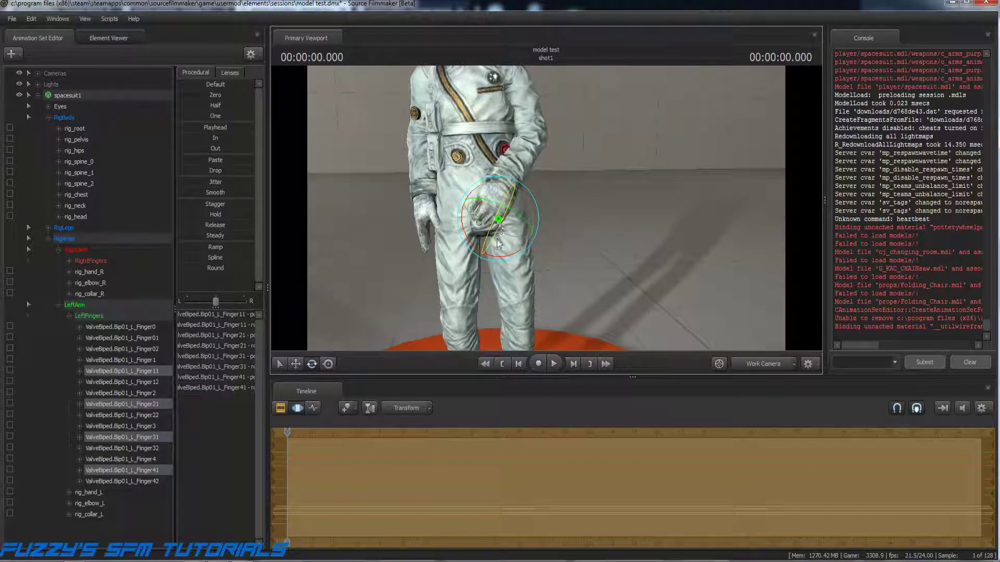
left_click_drag(504, 225, 495, 238)
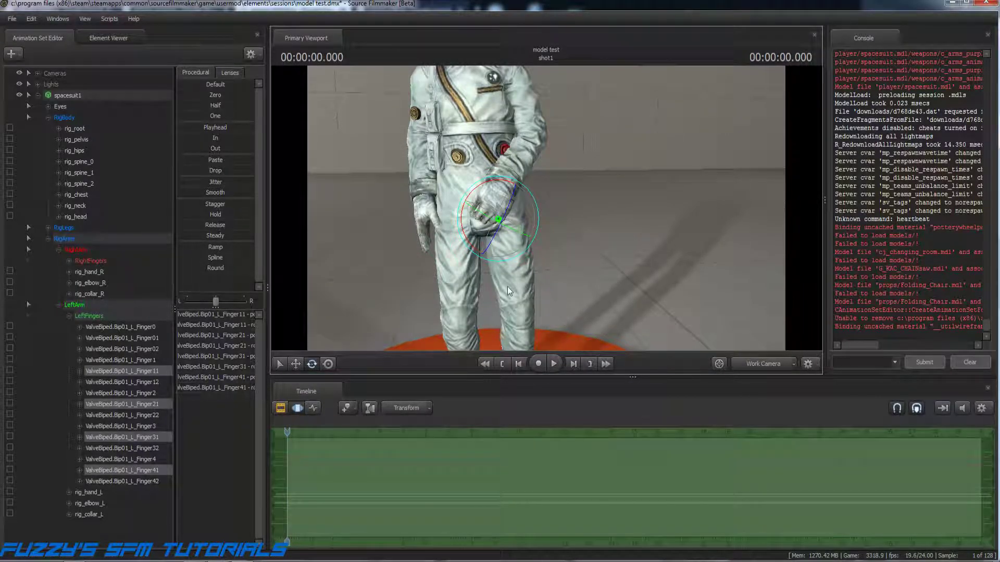
Adjust the position of rig_hand_L in front of the pelvis and collapse the LeftFingers group.
left_click(294, 364)
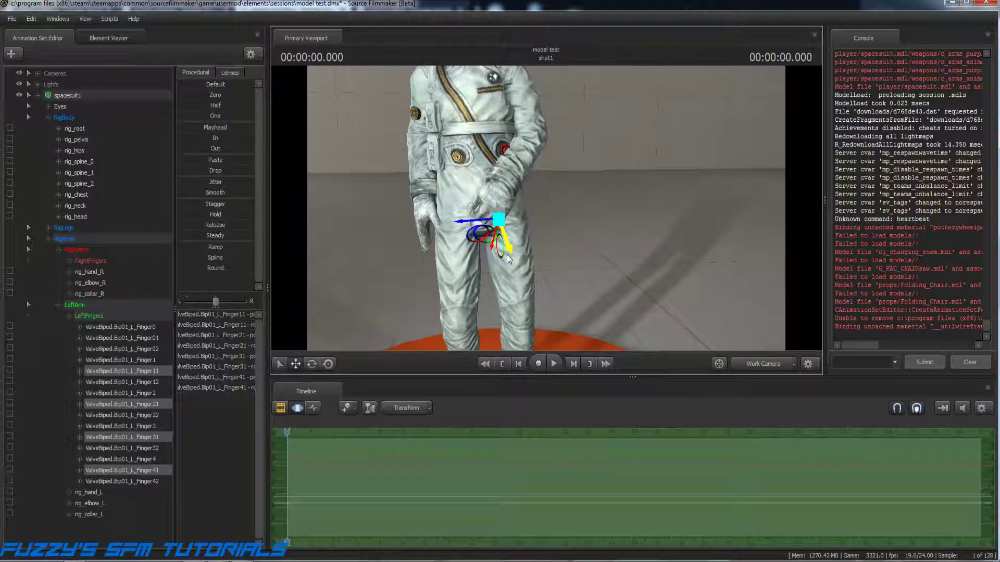
left_click(86, 491)
mouse_move(532, 207)
left_mouse_down()
mouse_move(635, 208)
mouse_move(551, 204)
mouse_move(592, 183)
mouse_move(366, 190)
mouse_move(488, 194)
mouse_move(473, 195)
mouse_move(546, 209)
left_mouse_up()
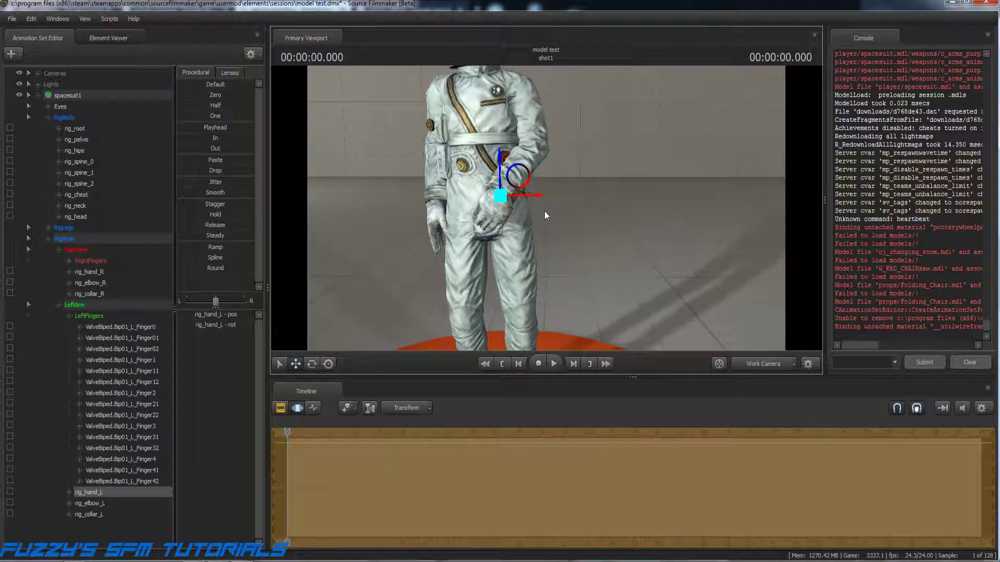
key("Return")
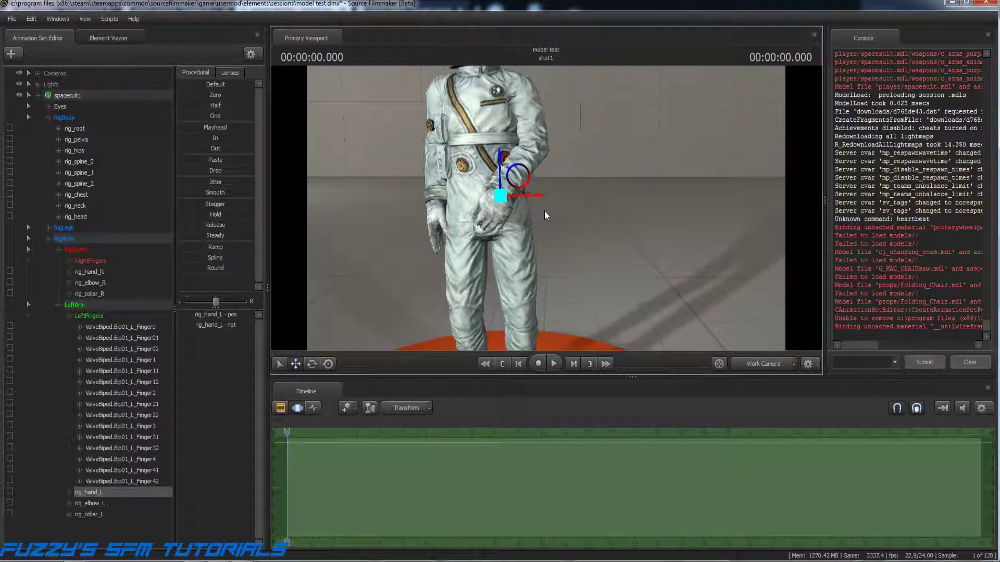
left_click(71, 316)
left_click_drag(368, 342, 294, 334)
left_click_drag(544, 275, 552, 275)
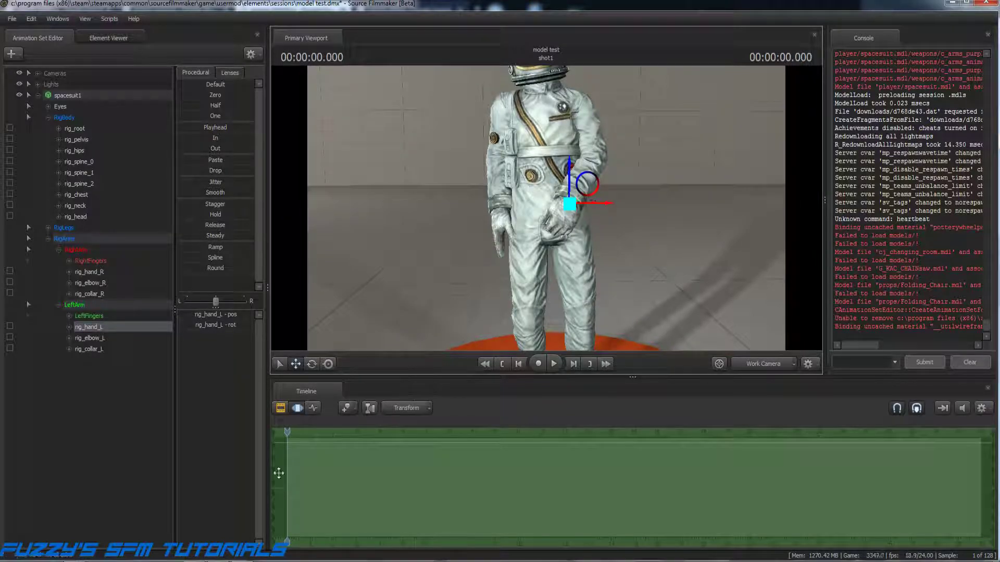
Check the standing couple reference photo in the browser, and raise rig_hand_R so the right elbow bends.
key("alt+Tab")
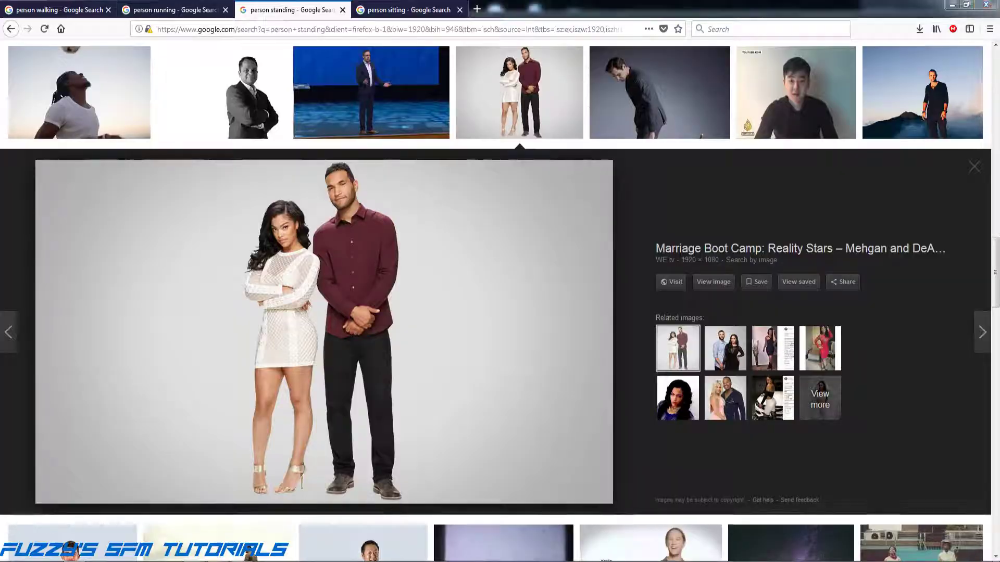
key("alt+Tab")
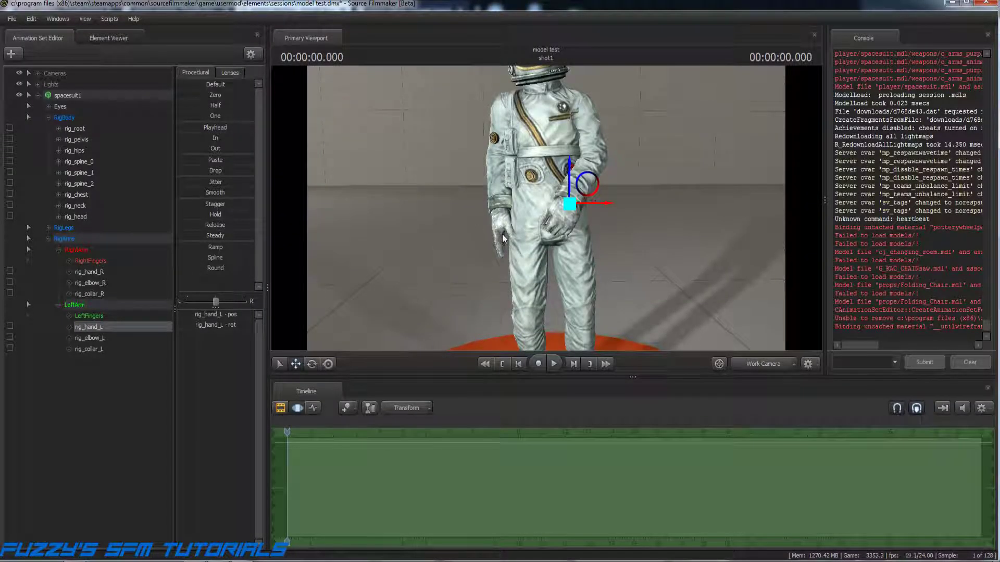
left_click(91, 273)
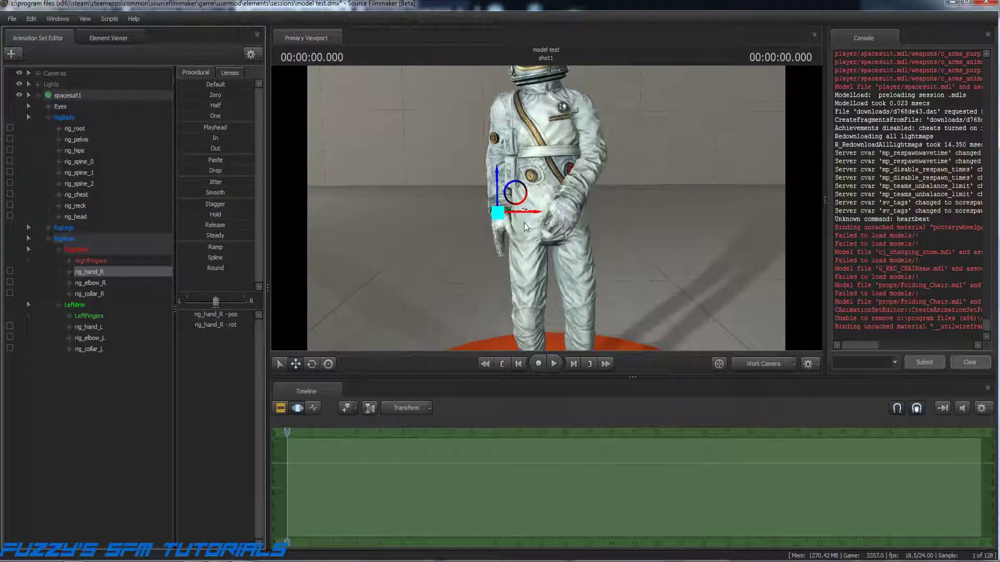
left_click_drag(523, 211, 500, 170)
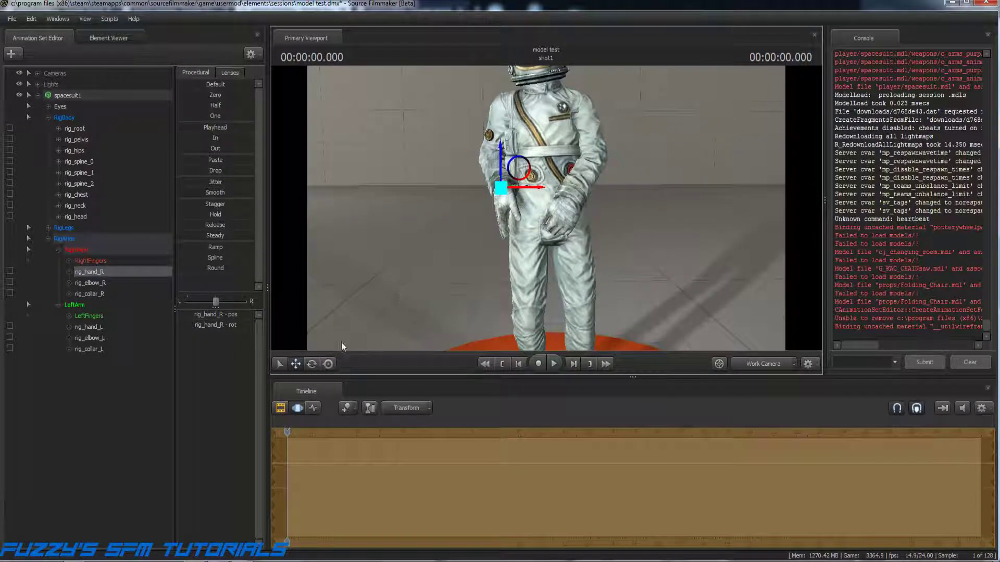
Rotate rig_hand_R so the back of the right hand faces forward and the fingers angle toward the left hand.
left_click(311, 364)
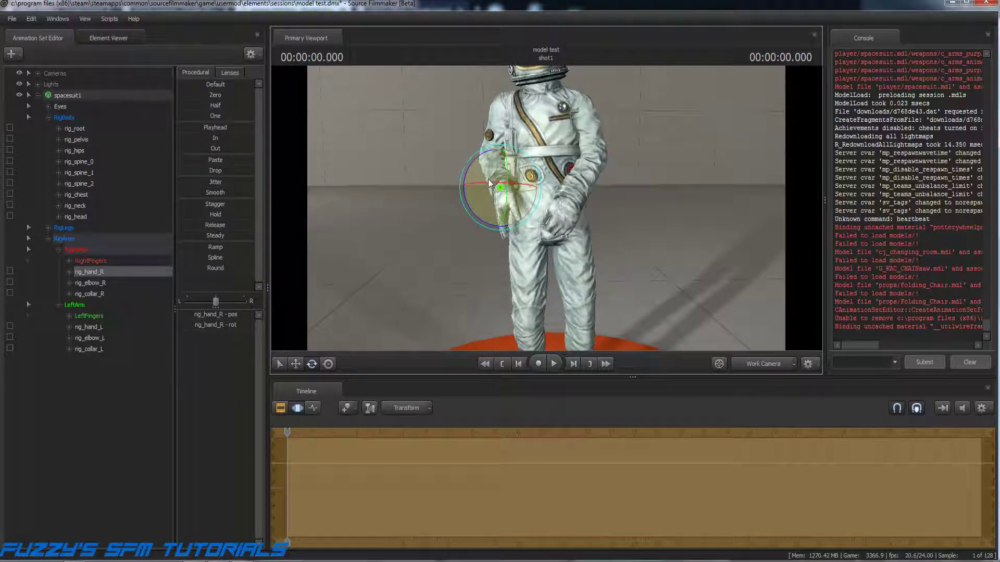
left_click_drag(477, 183, 524, 185)
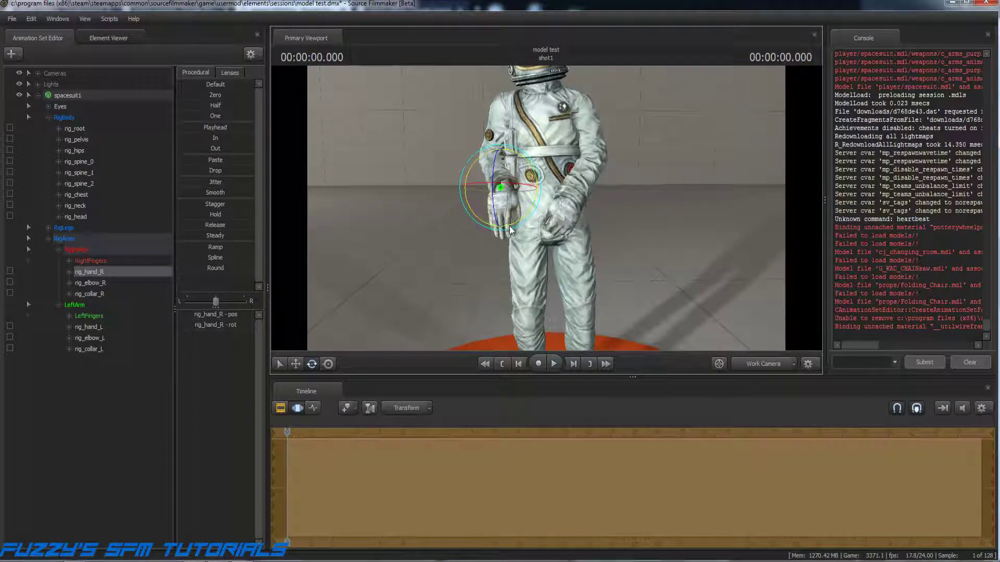
mouse_move(514, 224)
left_mouse_down()
mouse_move(539, 215)
mouse_move(533, 223)
left_mouse_up()
left_click_drag(480, 249, 480, 345)
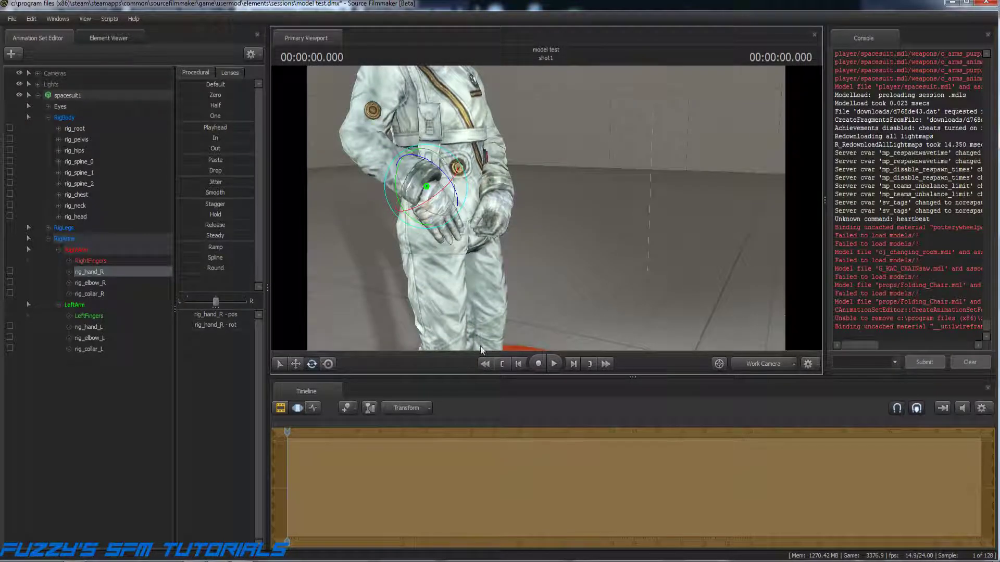
Move rig_hand_R across the body so the right hand rests over the left hand in front of the pelvis.
left_click(296, 362)
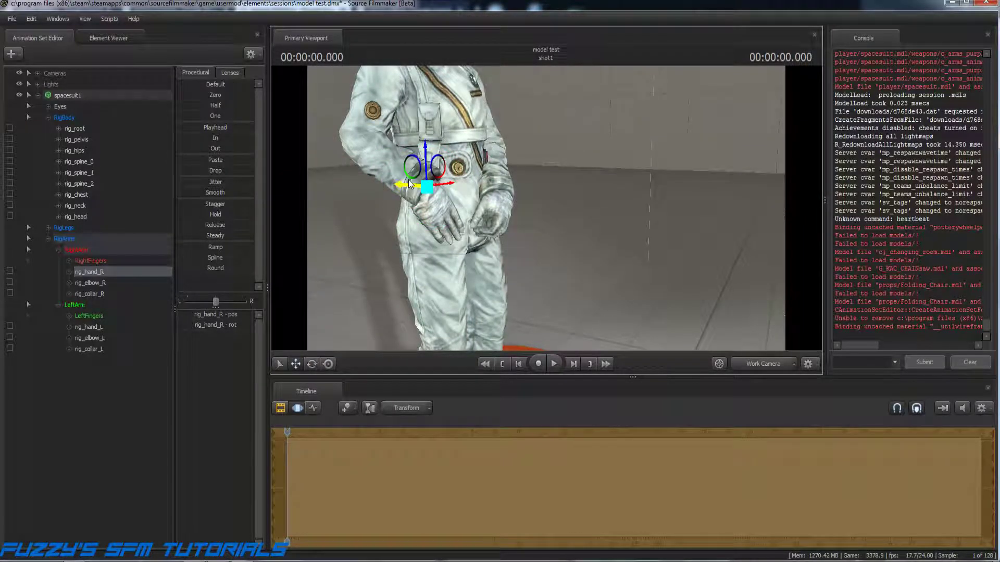
left_click_drag(412, 186, 504, 178)
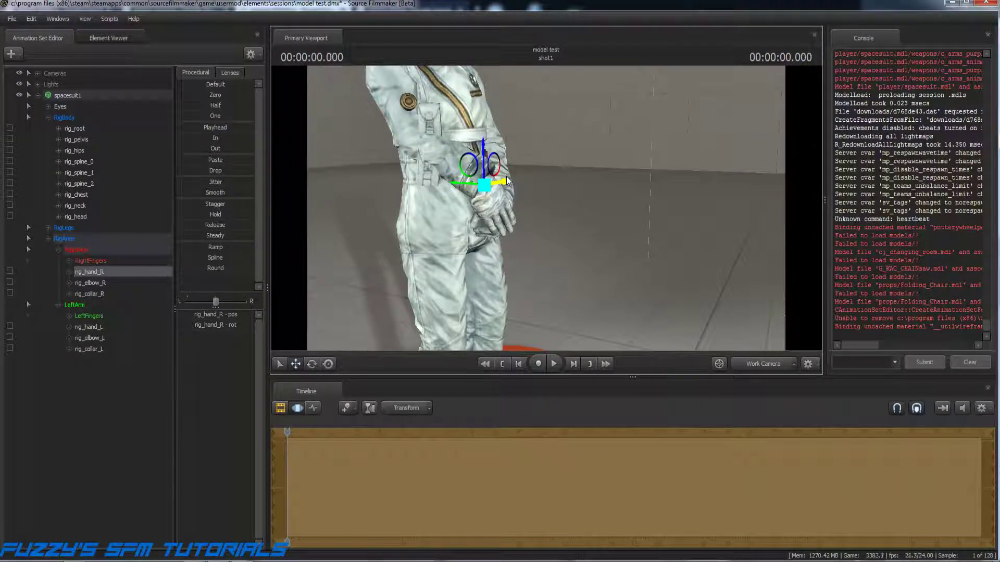
left_click_drag(596, 210, 487, 151)
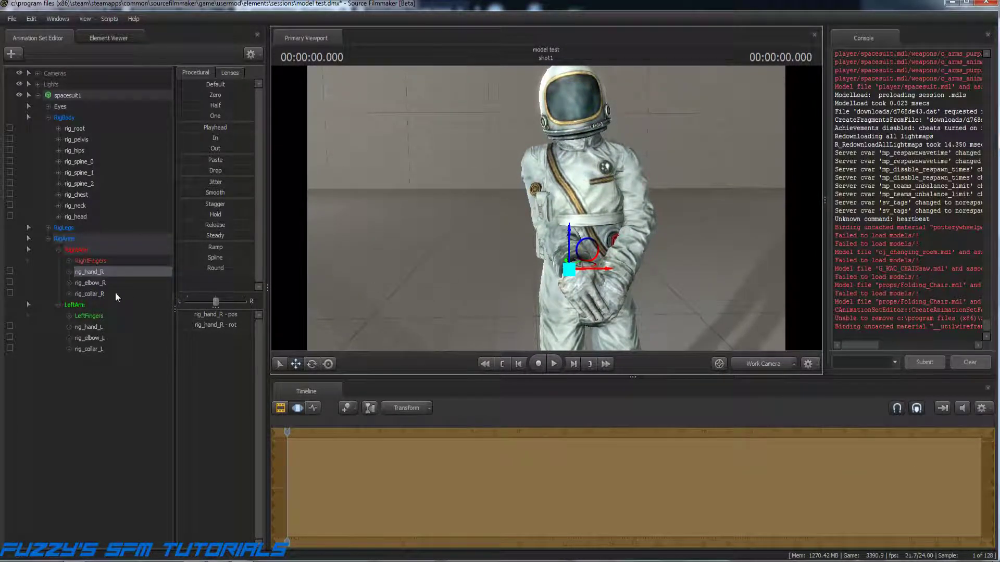
Rotate rig_collar_R to bring the right shoulder outward so the upper arm sits naturally beside the torso.
left_click(93, 293)
left_click(311, 365)
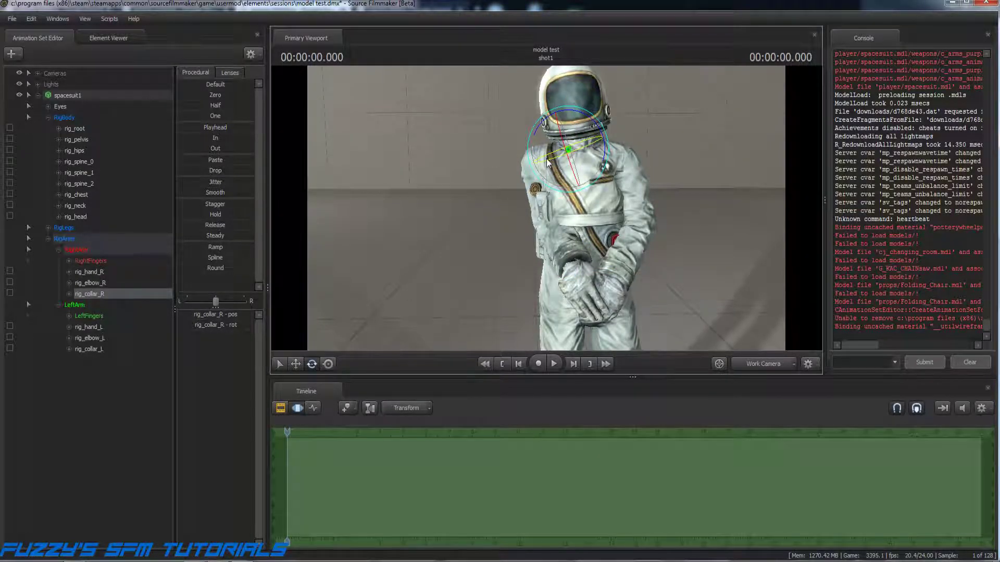
mouse_move(546, 160)
left_mouse_down()
mouse_move(586, 167)
mouse_move(586, 154)
mouse_move(585, 168)
left_mouse_up()
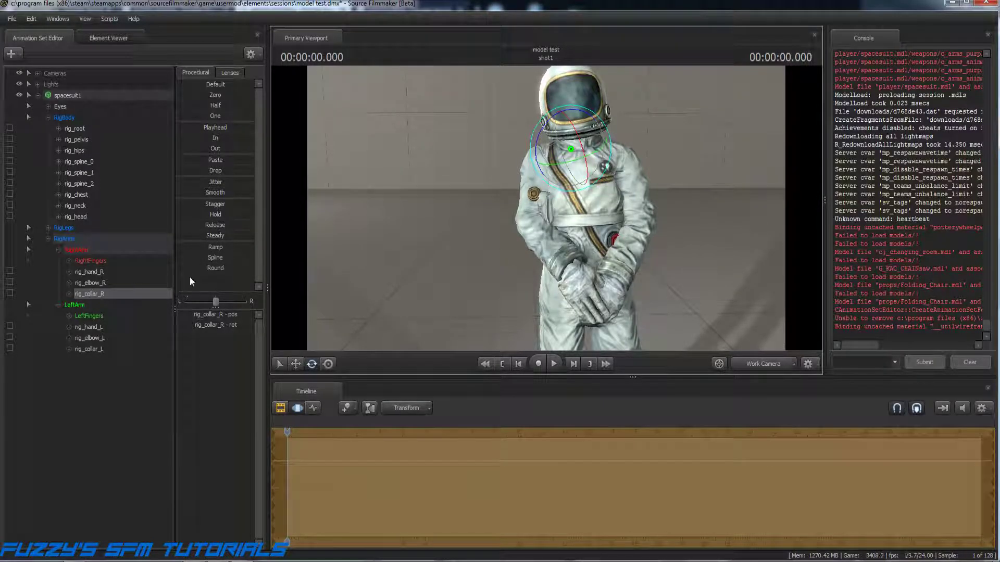
Move rig_elbow_R outward and upward to push the right elbow away from the torso.
left_click(90, 282)
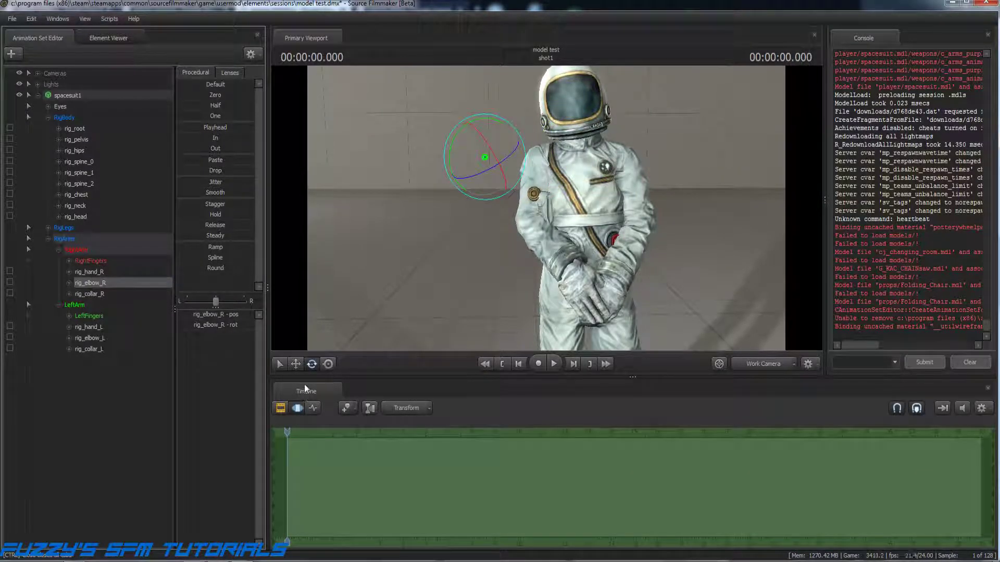
left_click(296, 364)
left_click_drag(455, 173, 440, 178)
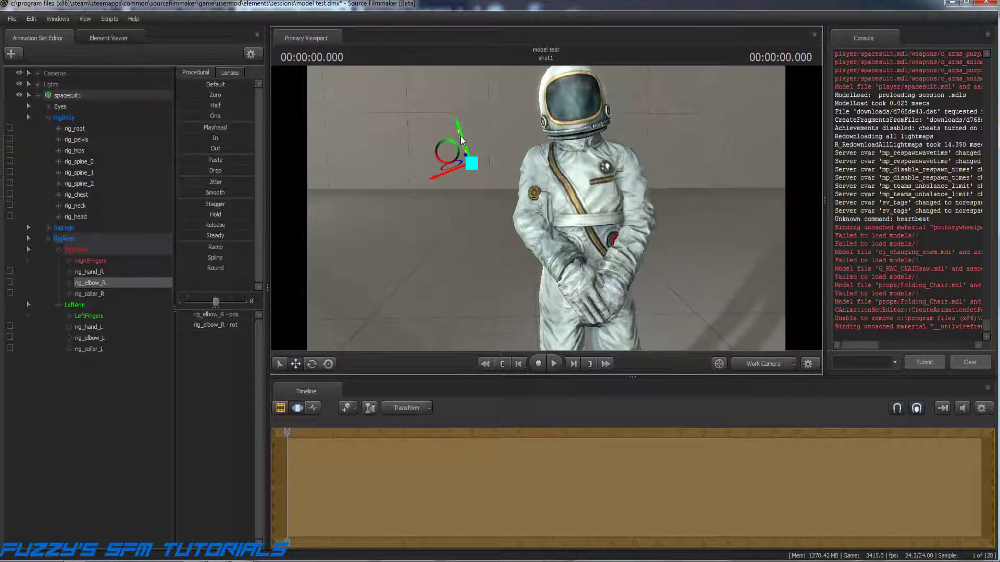
left_click_drag(460, 136, 462, 120)
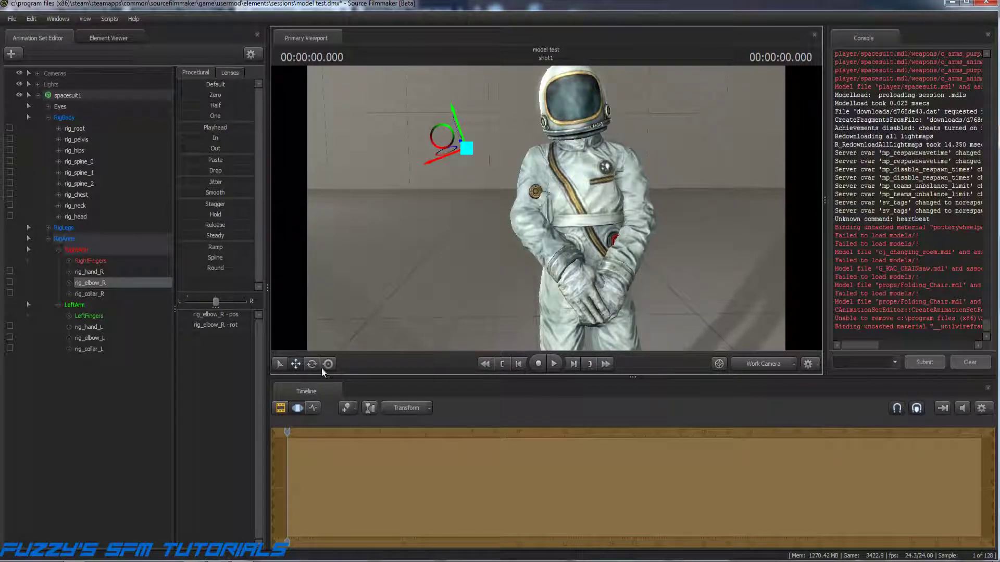
Rotate rig_hand_R on two axes so the right hand lies diagonally across the left hand.
left_click(96, 326)
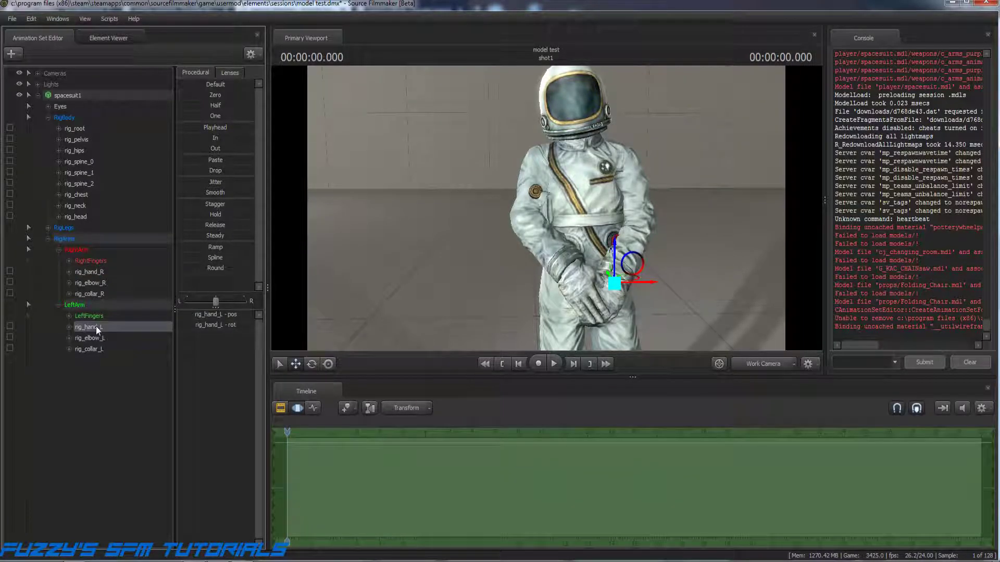
left_click(102, 272)
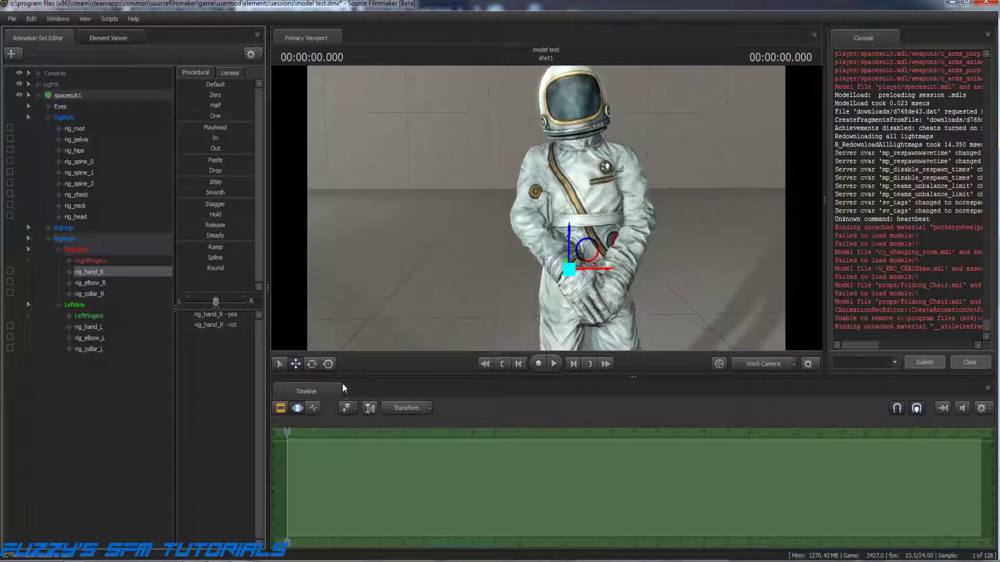
left_click(305, 364)
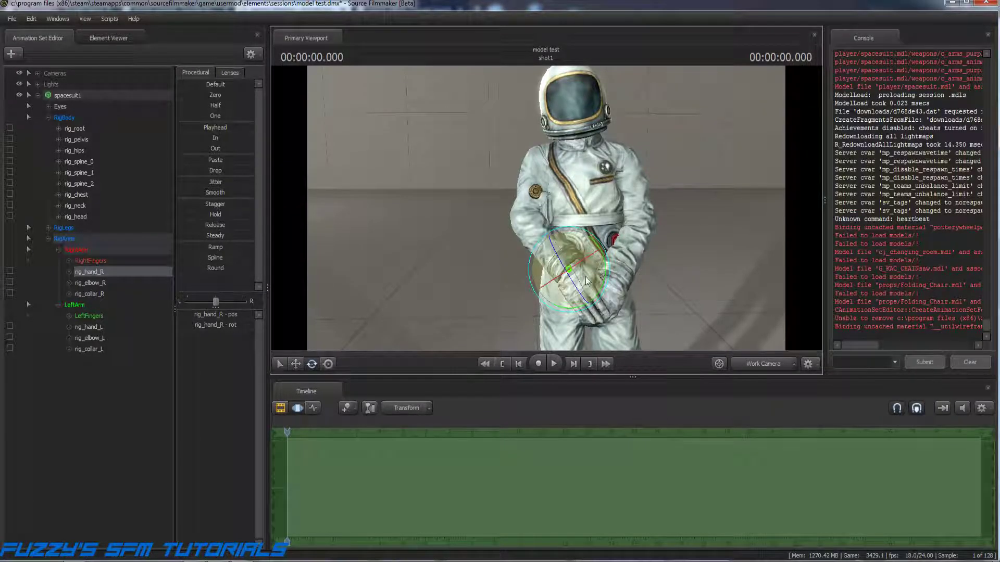
left_click_drag(597, 298, 608, 291)
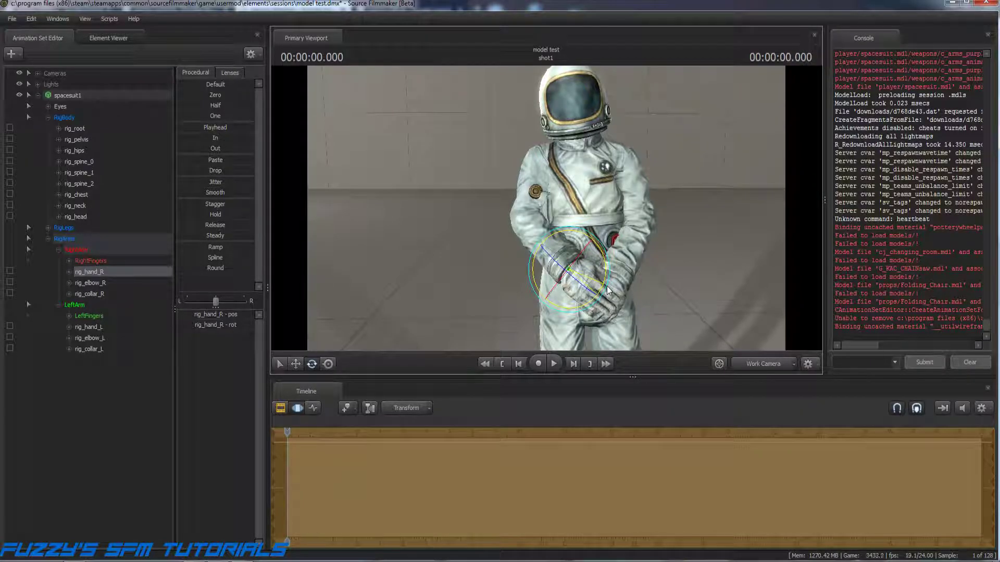
left_click_drag(552, 291, 558, 286)
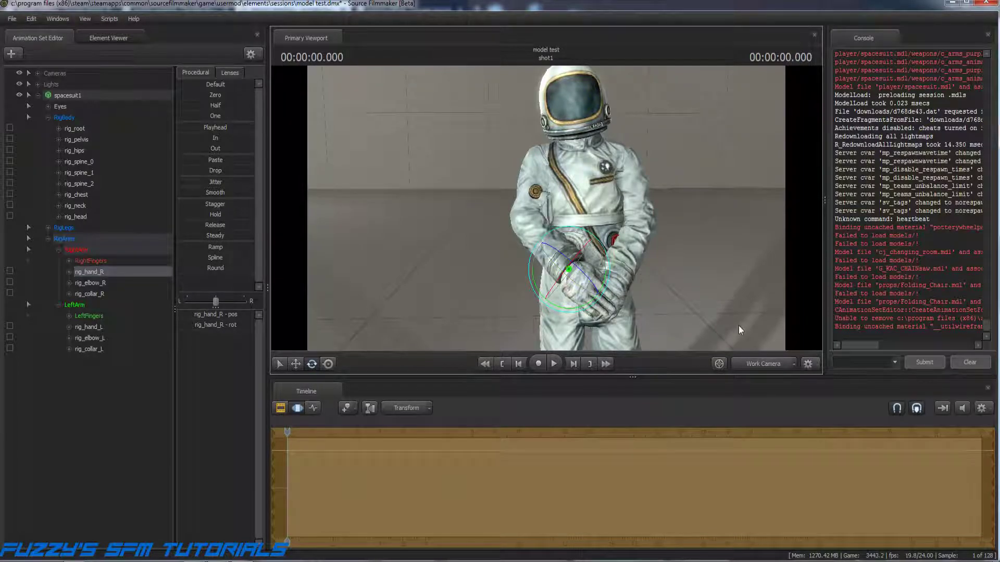
Compare the spacesuit's full-body pose with the full-size standing couple photo in a smaller browser window beside it.
left_click_drag(723, 308, 700, 282)
key("s")
key("x")
key("d")
key("s")
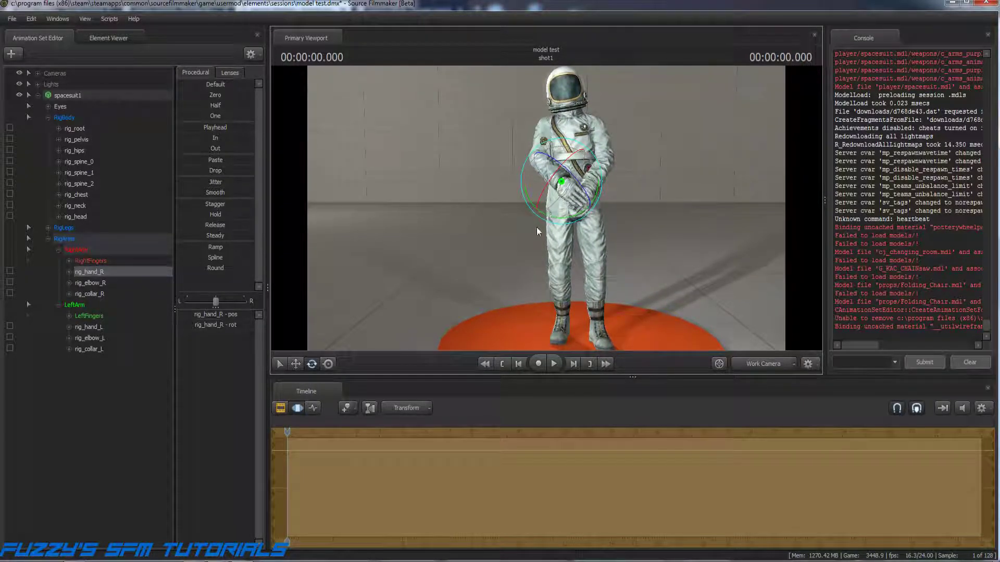
key("s")
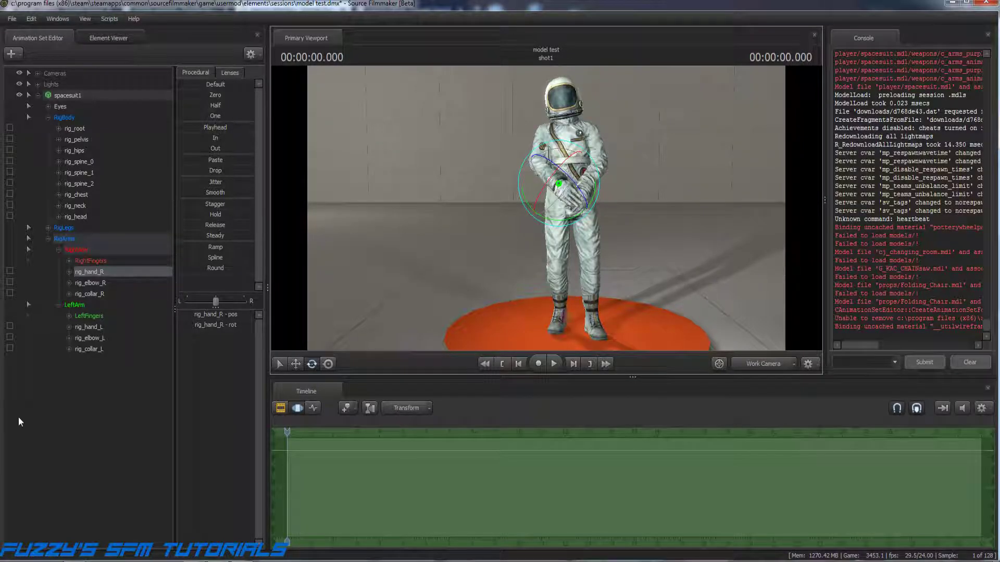
left_click(60, 426)
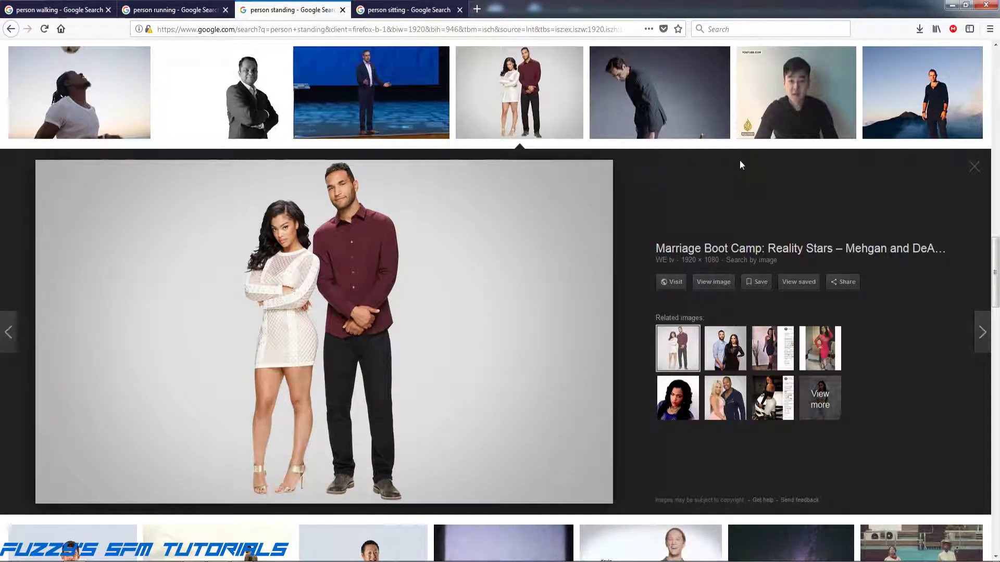
left_click(719, 281)
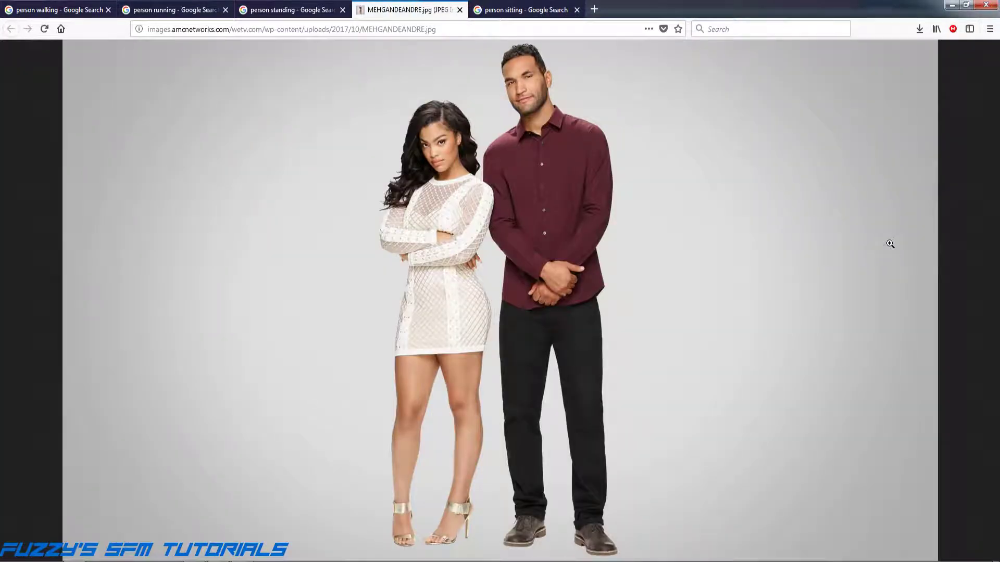
left_click(969, 6)
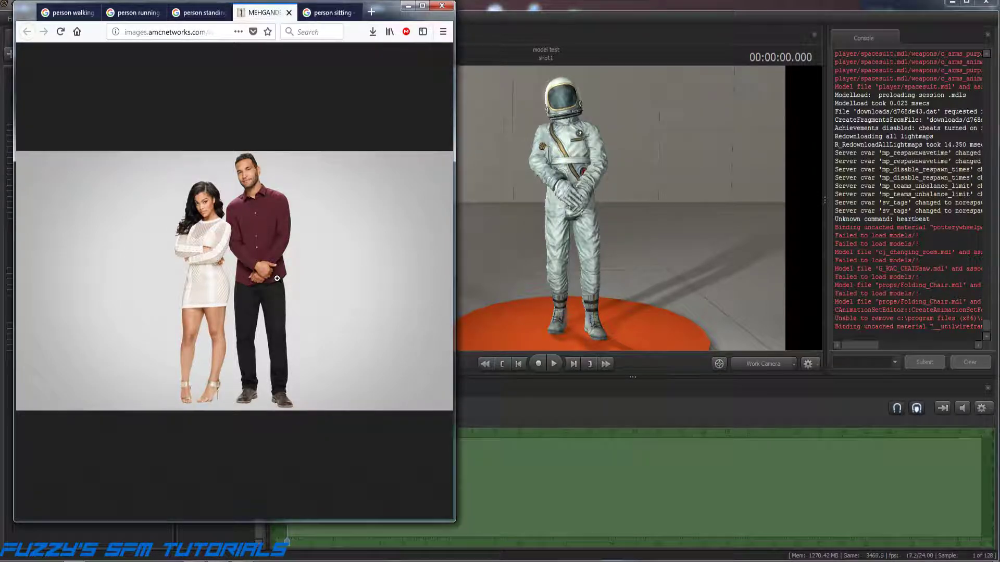
left_click(629, 3)
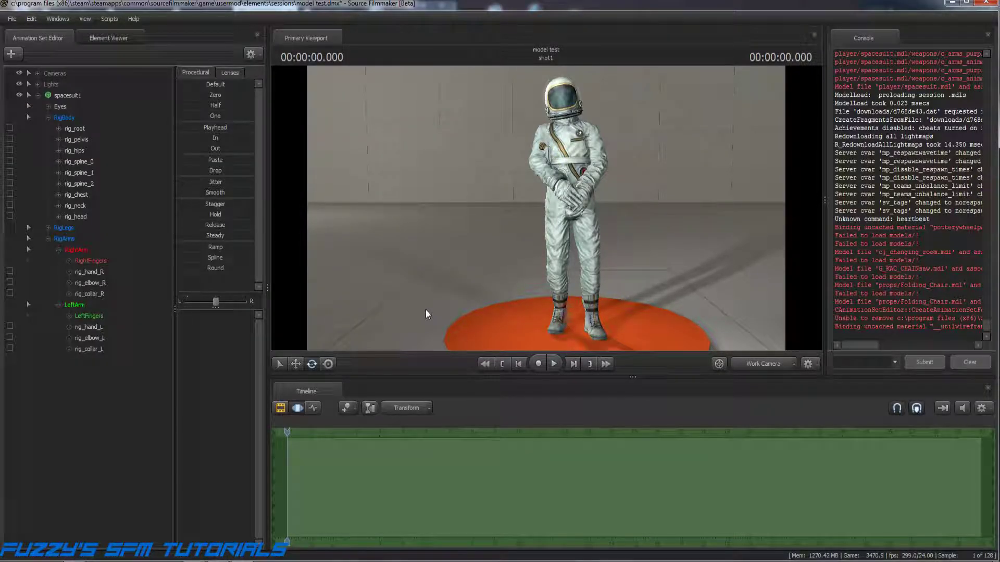
Rotate rig_collar_R slightly to fine-tune the angle of the right shoulder.
left_click(91, 293)
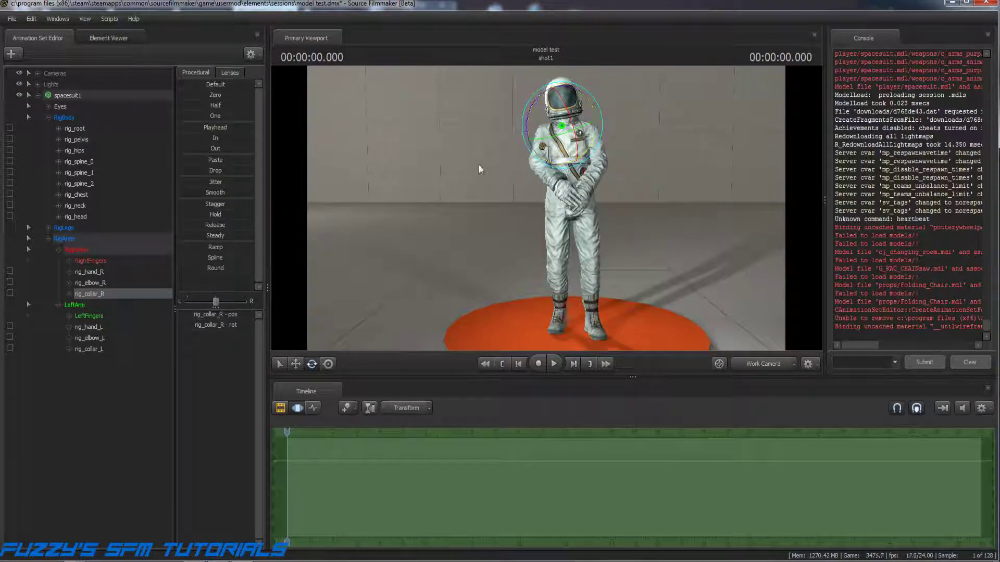
left_click(86, 349)
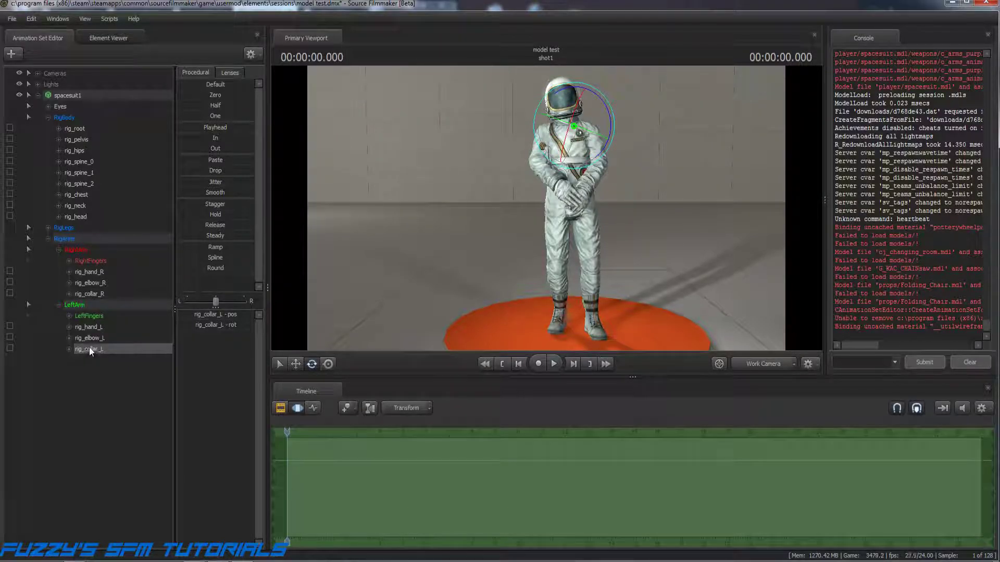
left_click(93, 295)
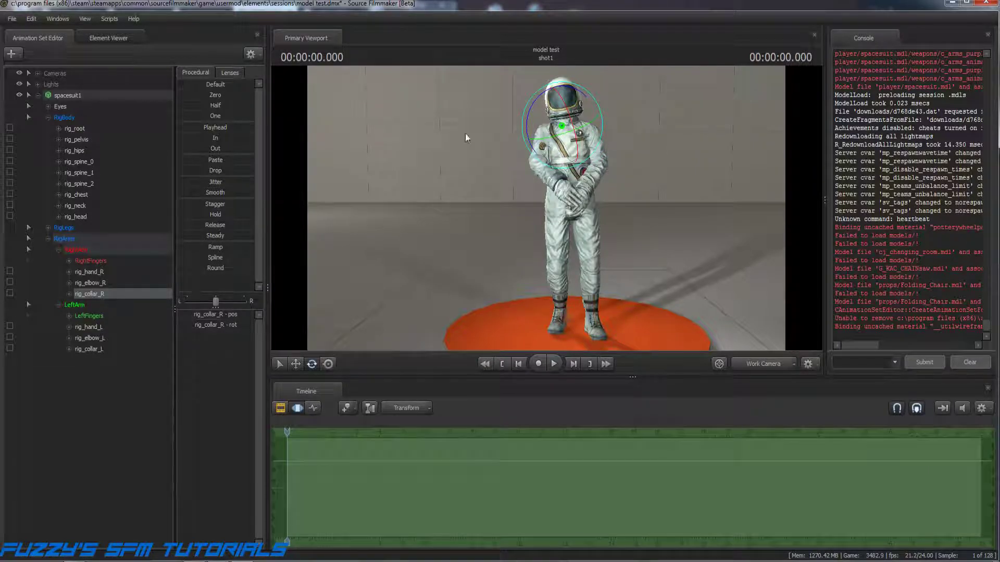
left_click(530, 120)
left_click_drag(530, 123, 531, 127)
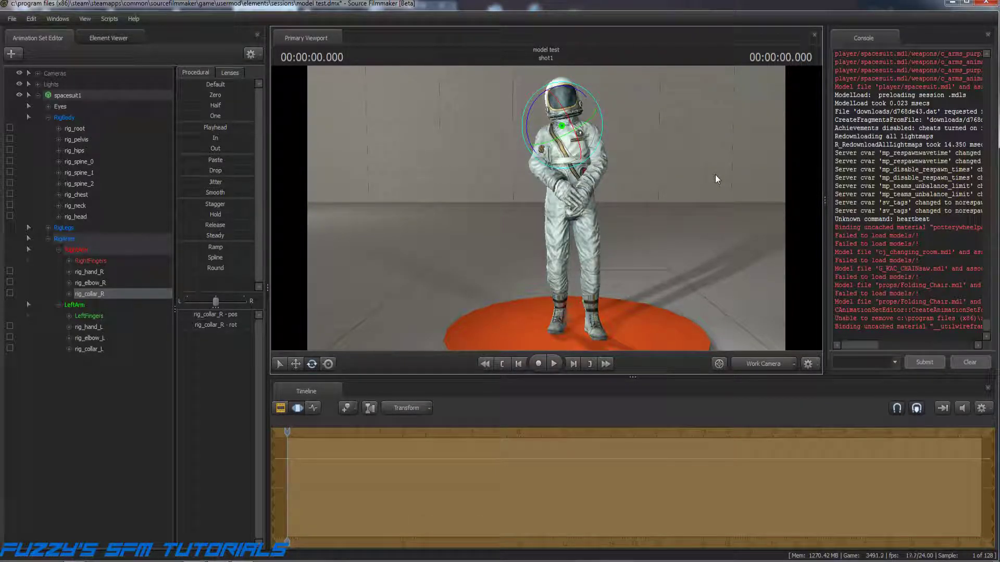
Move rig_elbow_R slightly downward along its green axis to refine the bend of the right arm.
left_click(91, 283)
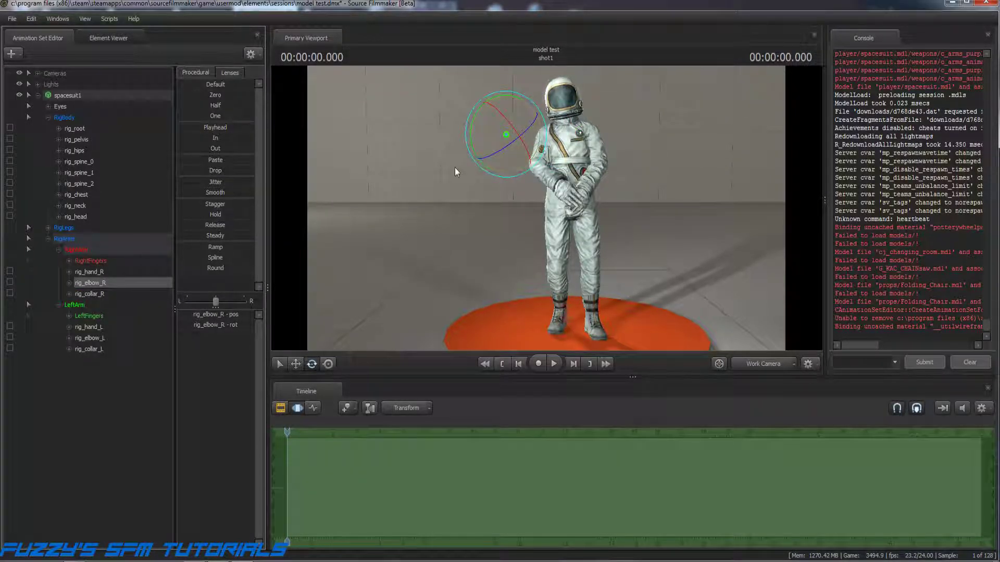
left_click(295, 363)
left_click_drag(495, 109, 498, 115)
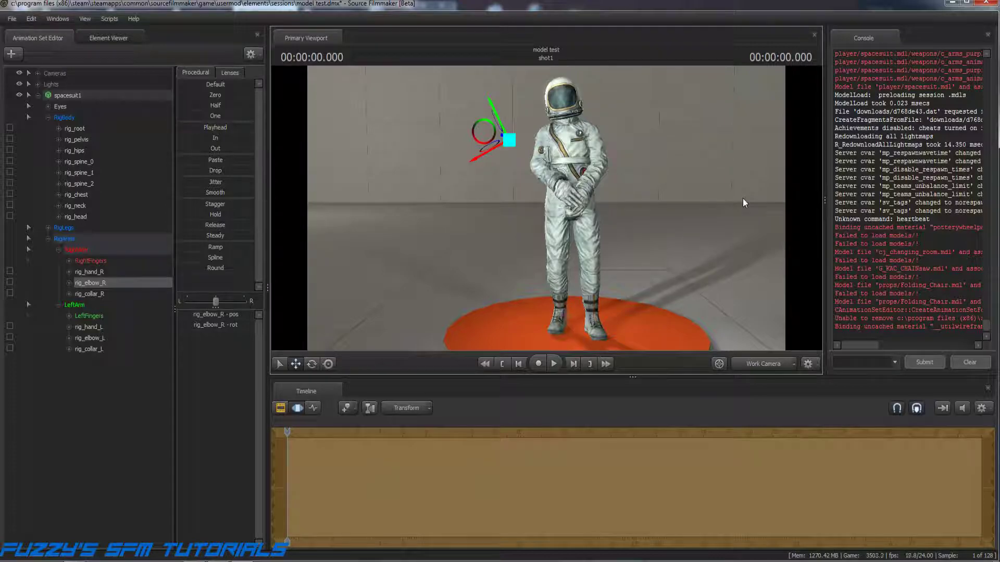
key("Return")
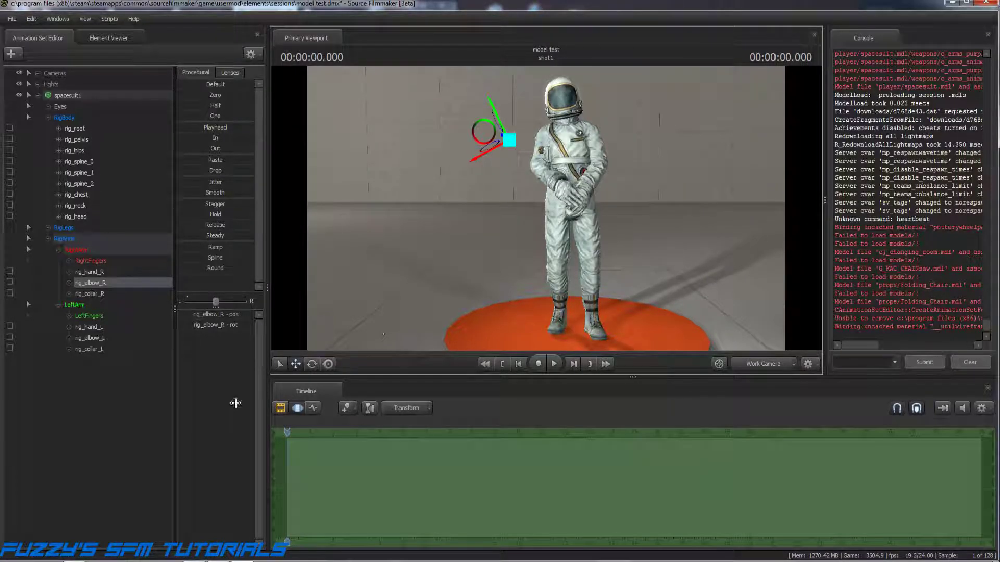
Check the pose against the full-size standing couple photo, close that image, and return to Source Filmmaker.
mouse_move(74, 561)
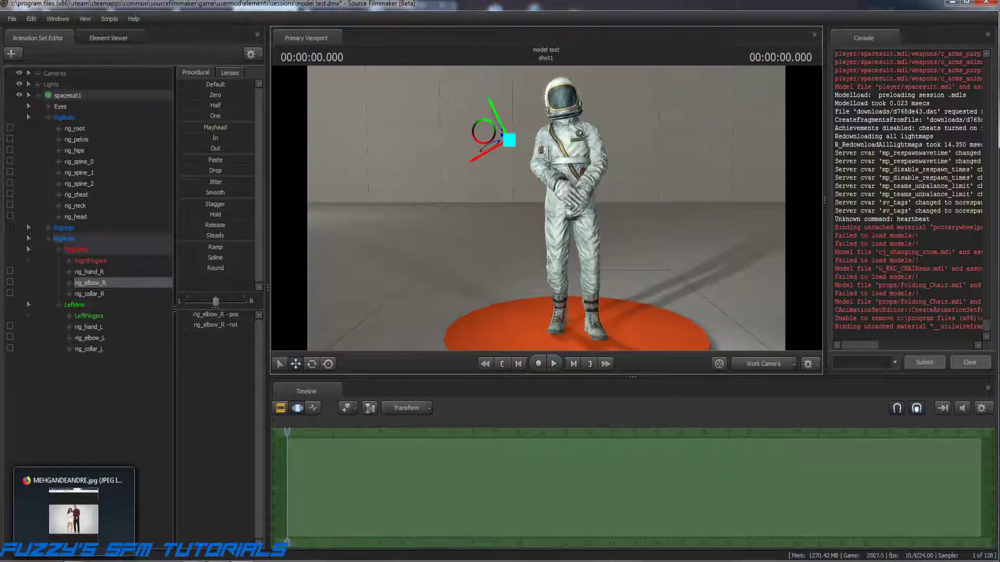
left_click(73, 510)
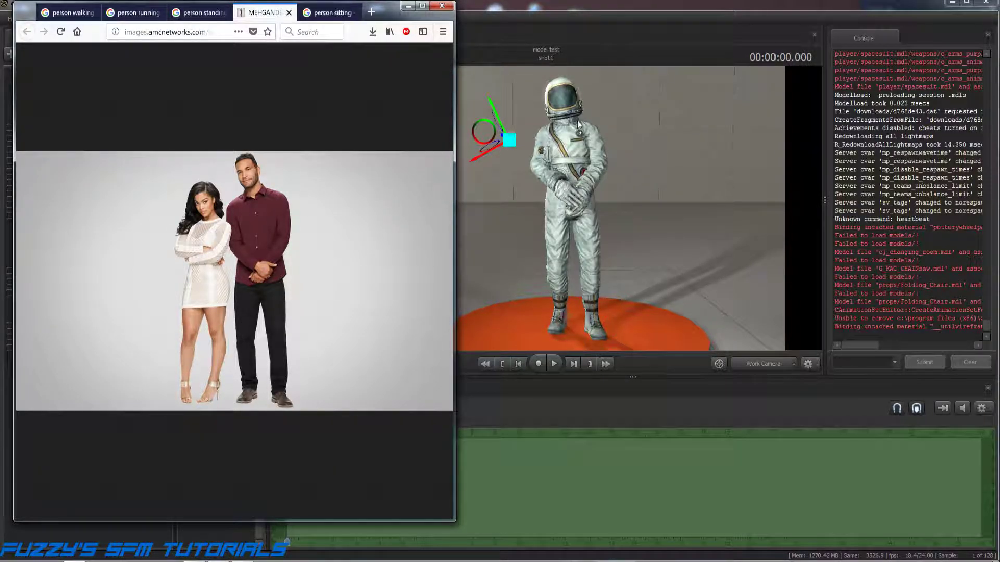
left_click(289, 16)
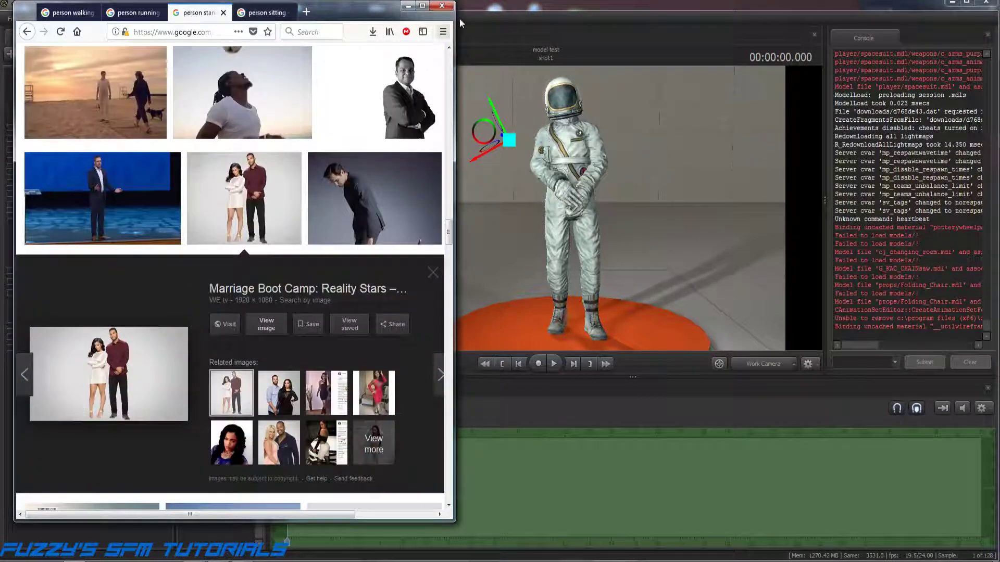
left_click(423, 6)
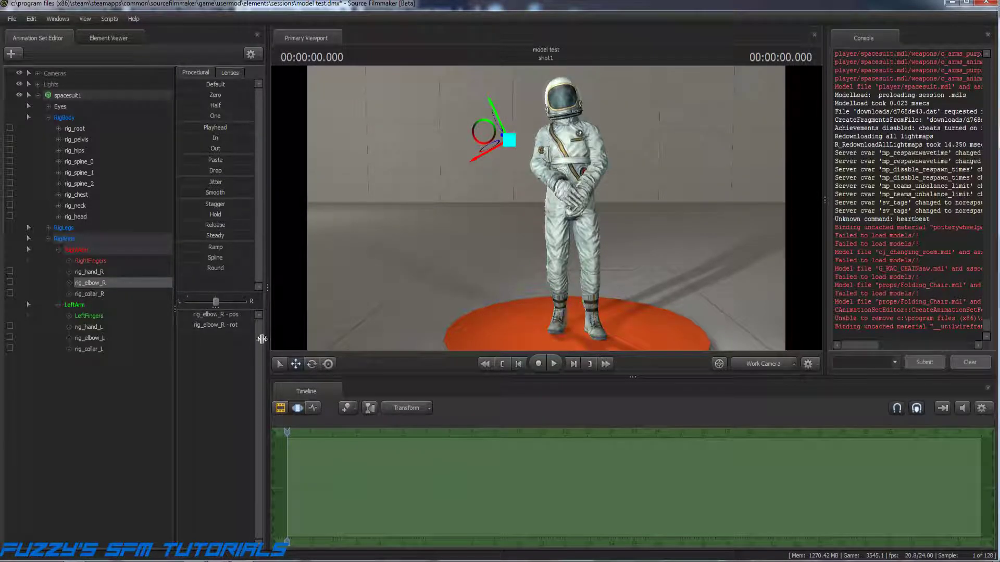
Switch to the browser, close the enlarged couple photo, and look through the person running and person walking image results.
left_click(121, 424)
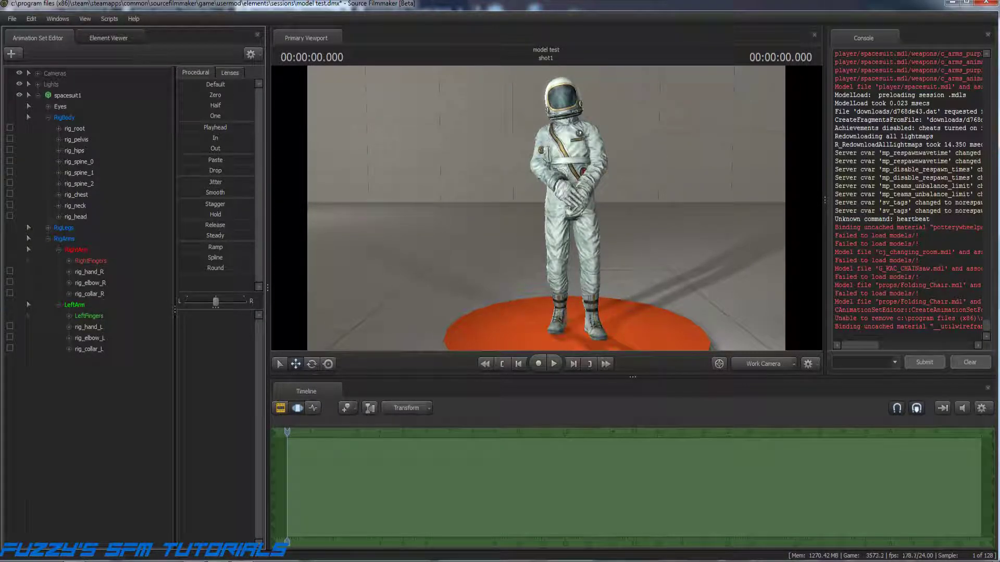
key("alt+Tab")
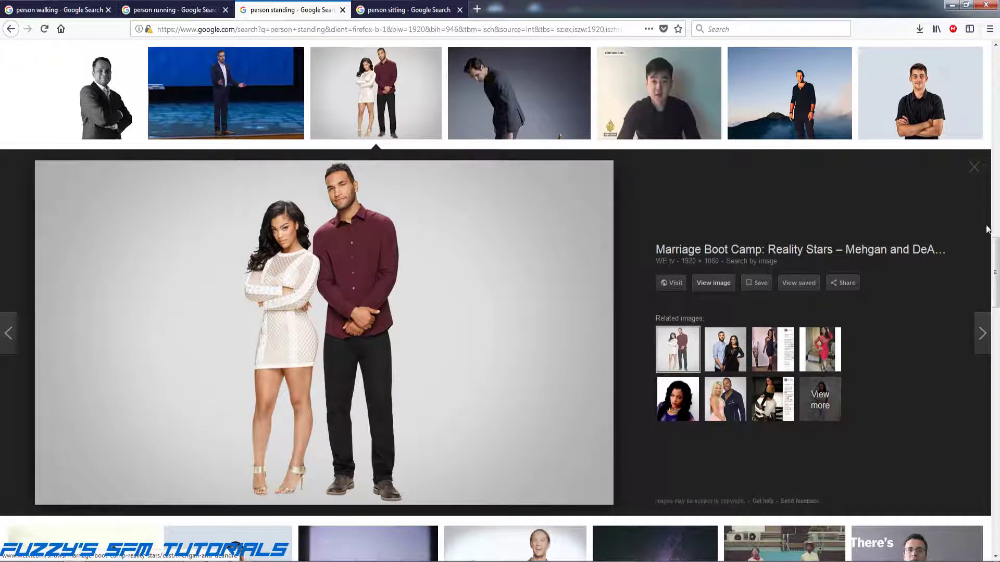
left_click(973, 167)
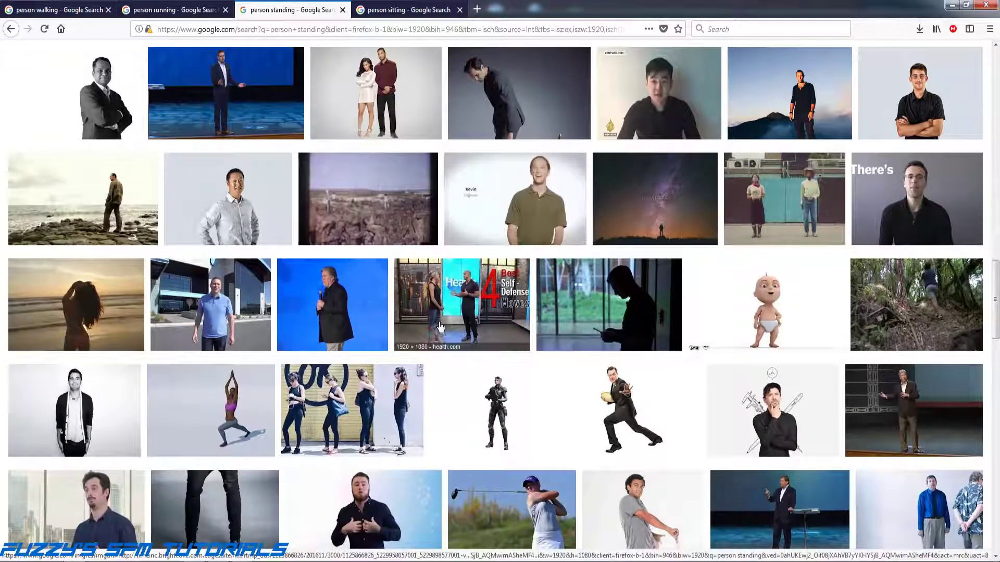
left_click(157, 13)
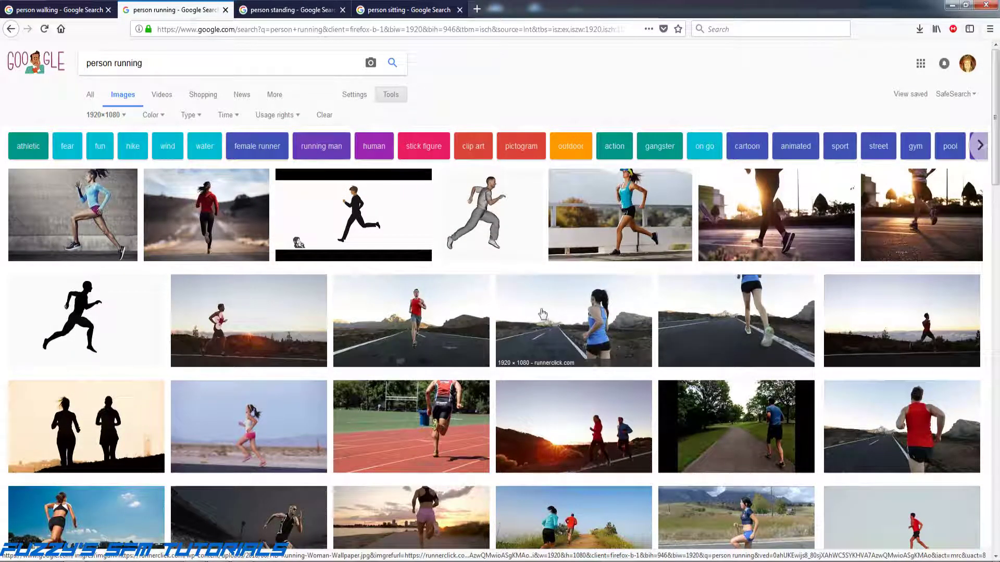
left_click(57, 10)
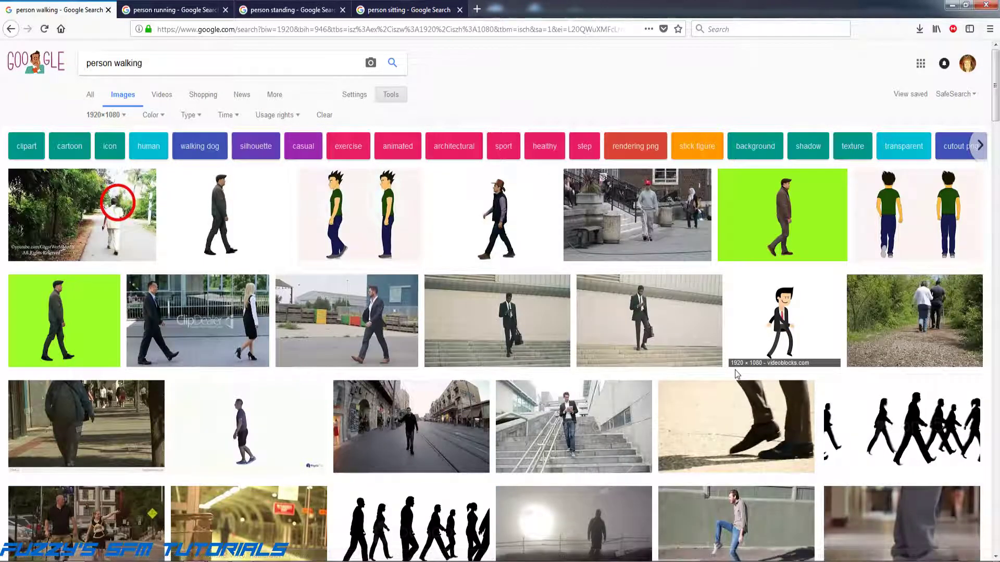
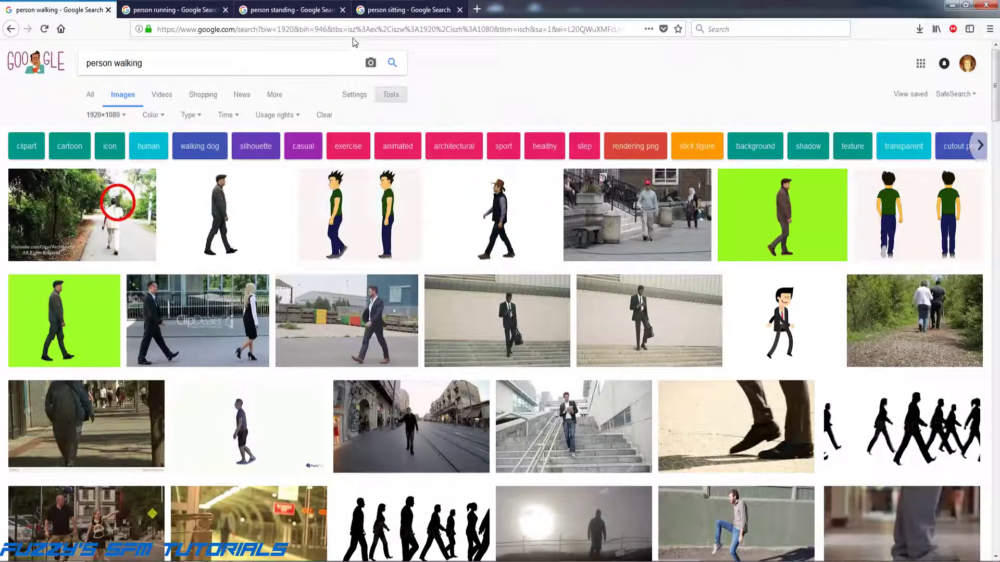
Look over the person standing and person sitting image results from the start of each results page.
left_click(308, 10)
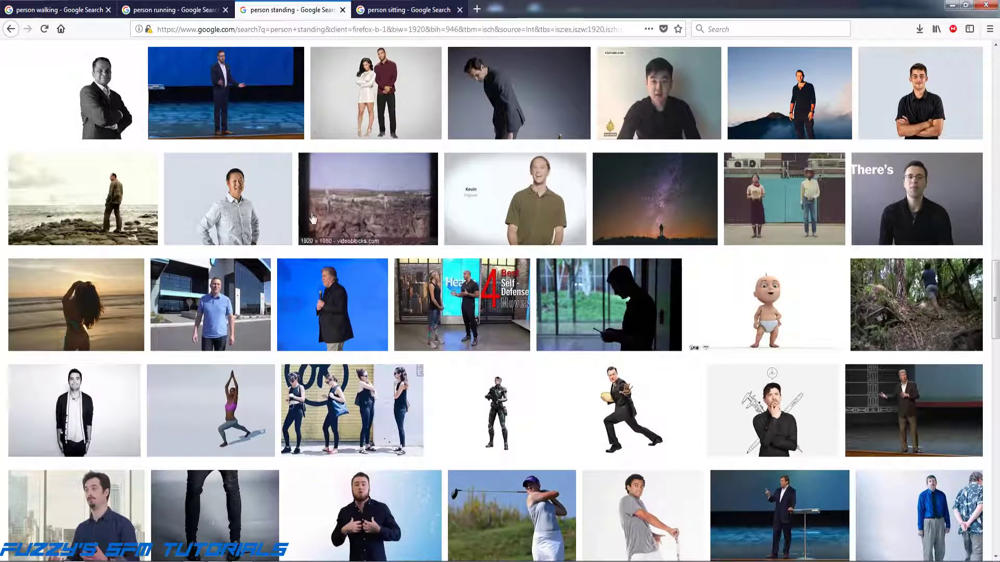
scroll(313, 218, "up", 10)
scroll(313, 219, "up", 10)
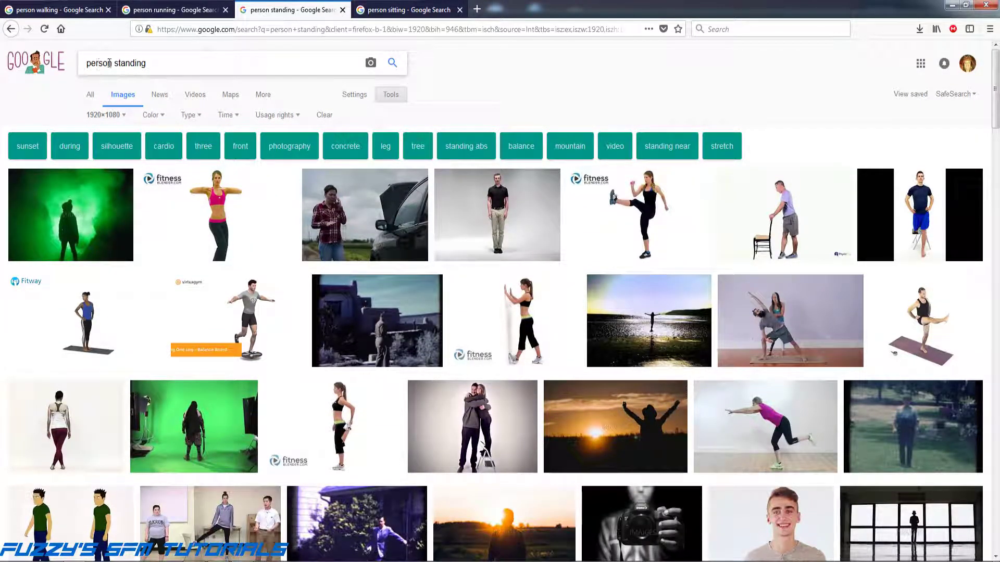
left_click(395, 9)
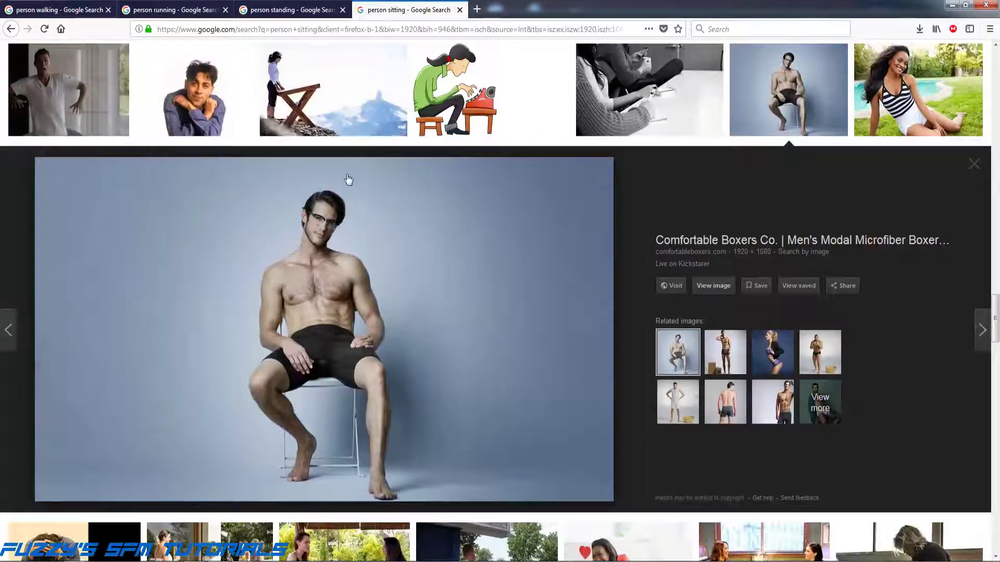
scroll(346, 178, "up", 10)
scroll(348, 179, "up", 15)
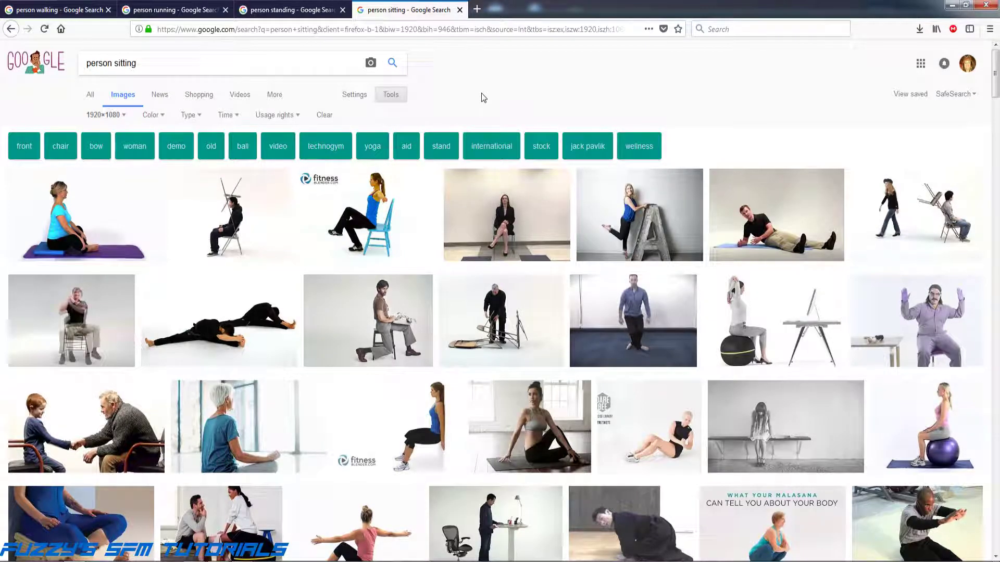
Search the web for "Fight pose" in a new browser tab and show the image results.
left_click(476, 9)
left_click(366, 73)
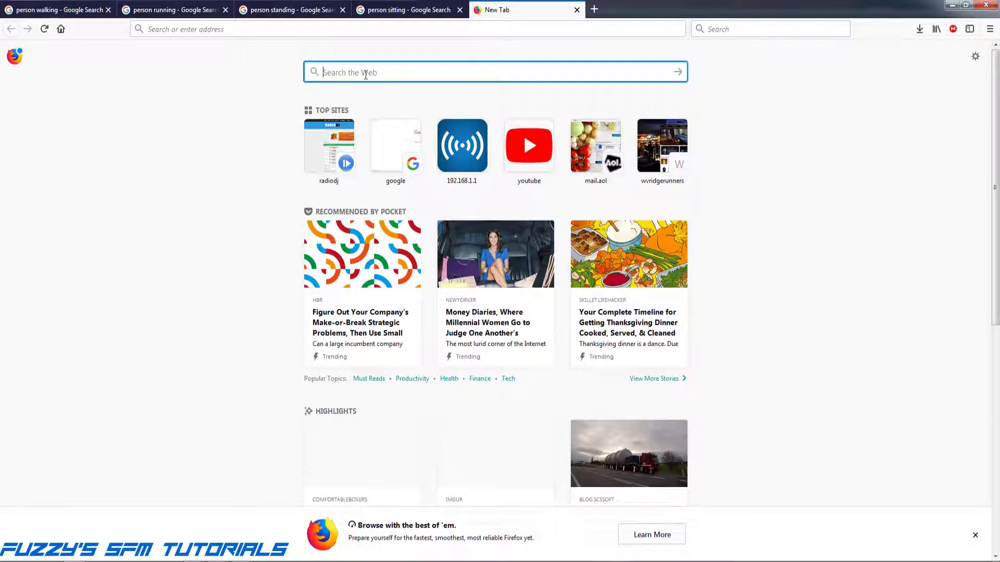
type("Fight p")
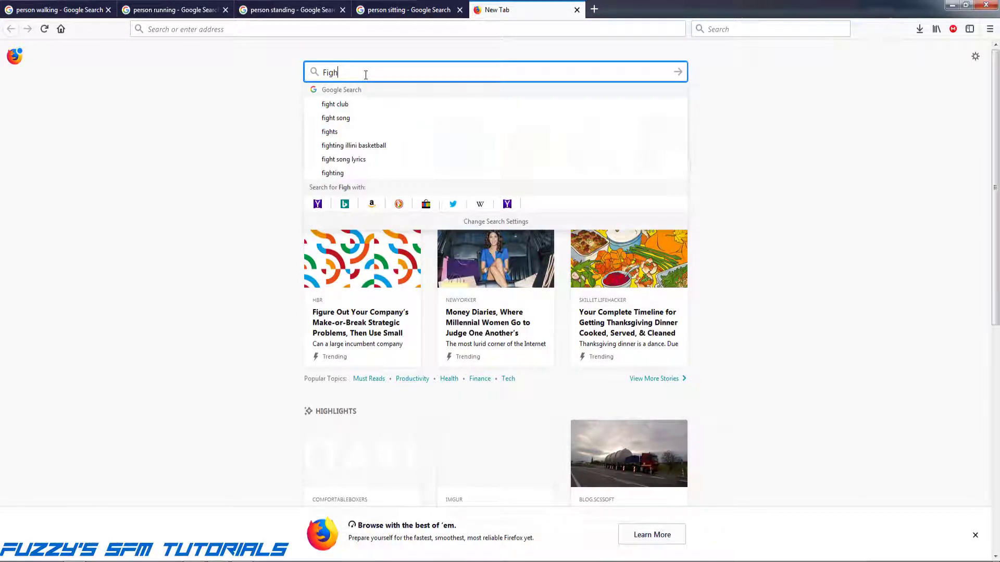
type("e")
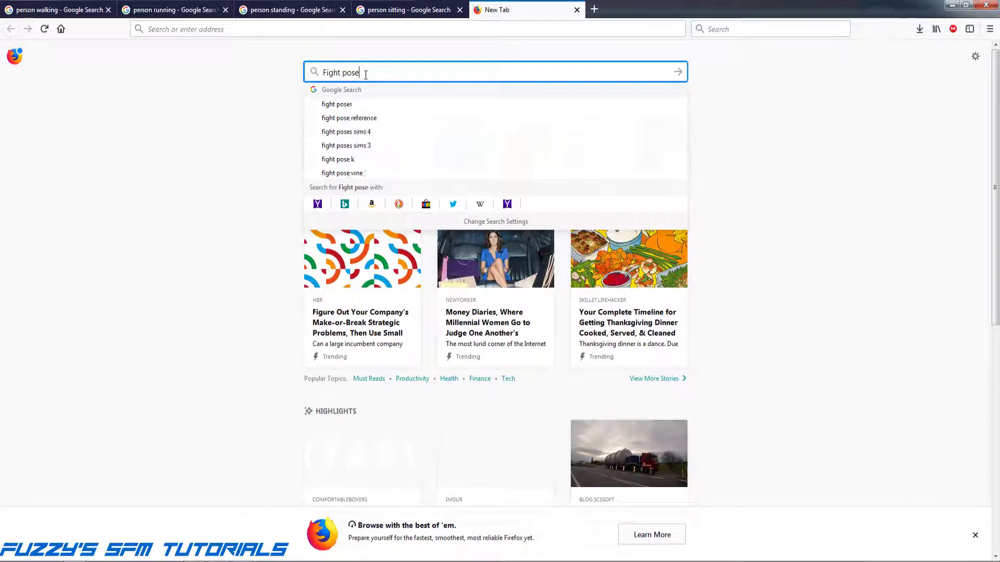
key("Return")
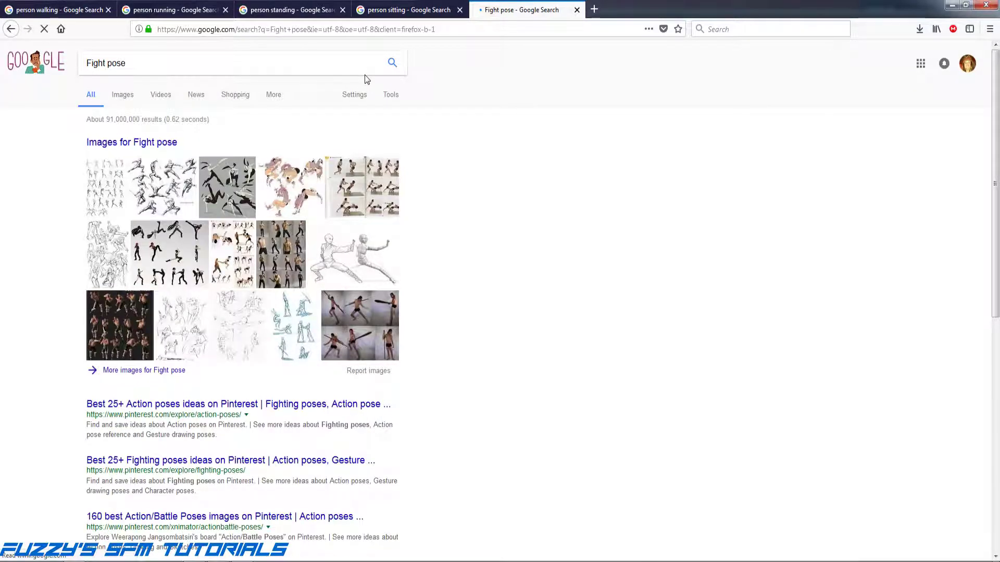
left_click(124, 96)
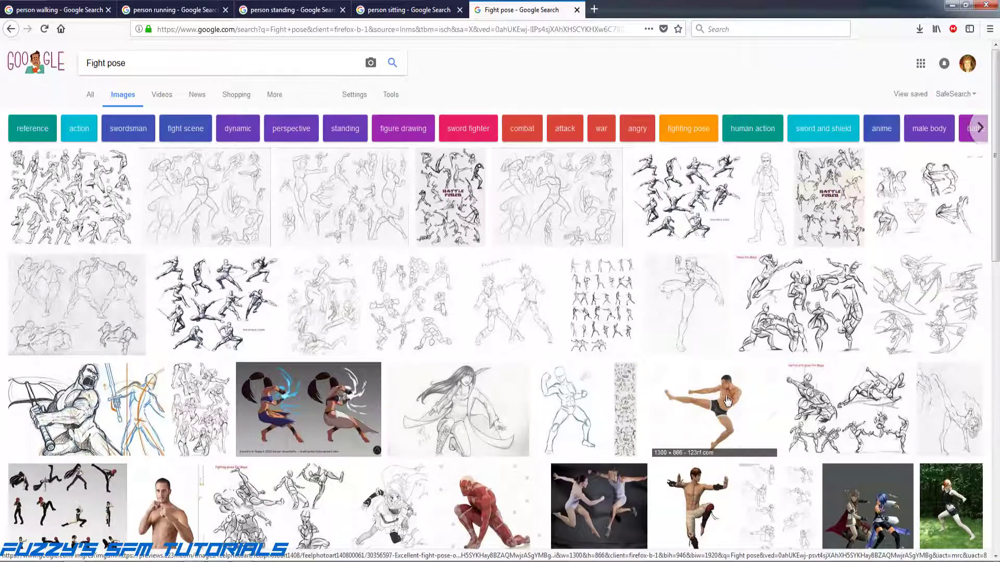
Look through the first fight pose images, enlarge the crouching red muscle-anatomy figure, and close its preview.
scroll(722, 427, "down", 2)
scroll(722, 427, "down", 4)
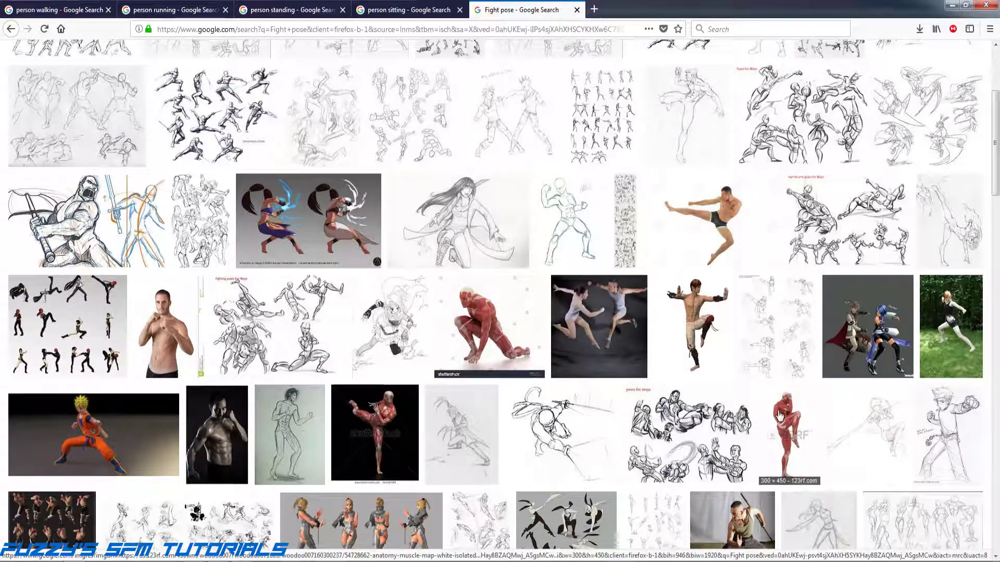
left_click(495, 333)
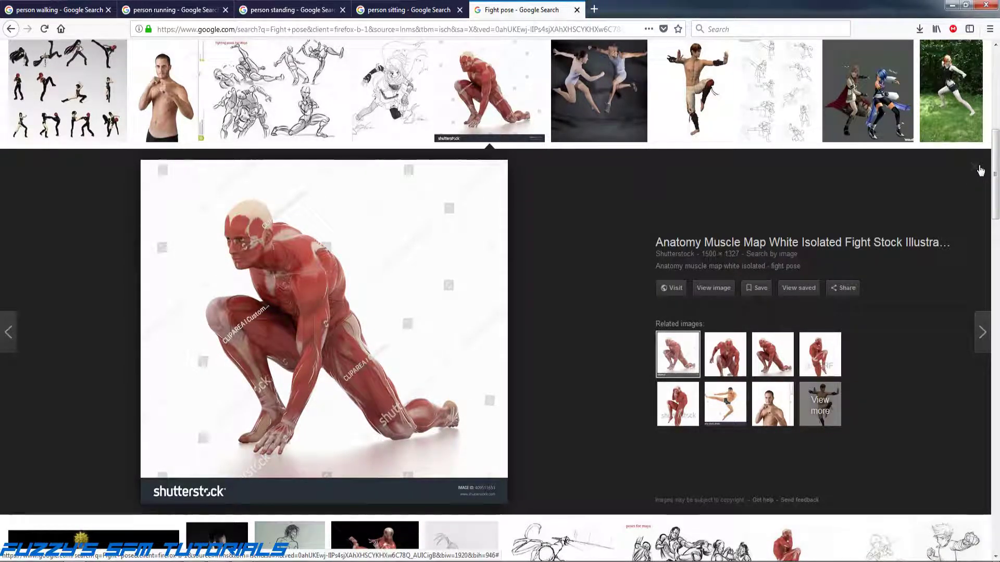
left_click(977, 169)
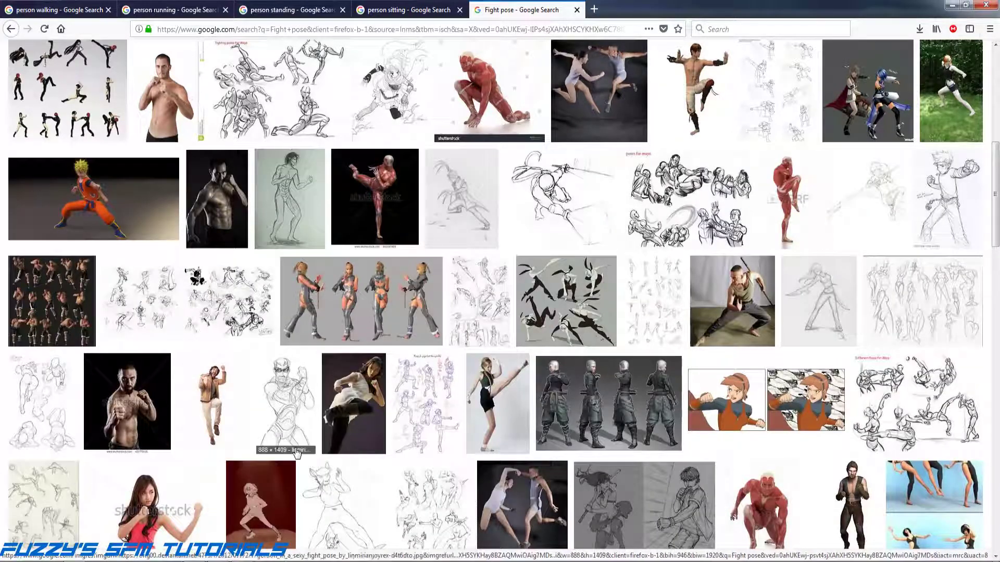
Browse further down the unfiltered fight pose images for usable references and return to the start of the results.
scroll(403, 418, "down", 2)
scroll(403, 418, "down", 2)
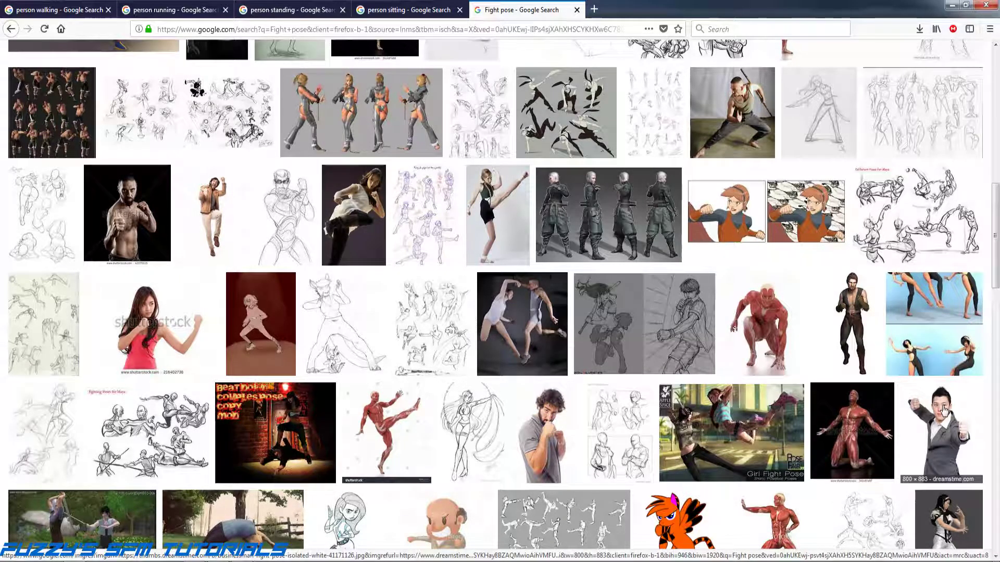
scroll(675, 449, "down", 1)
scroll(675, 448, "down", 3)
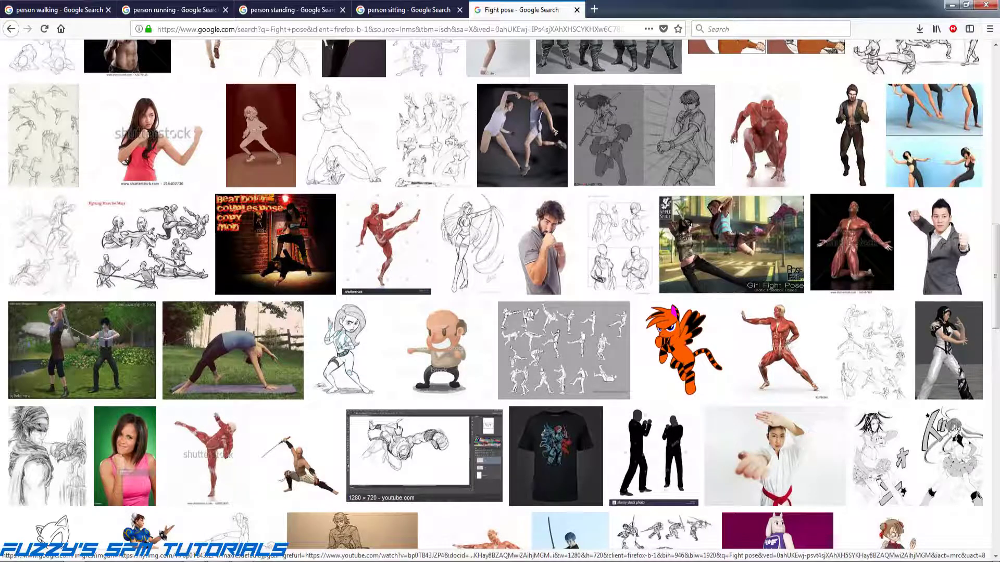
scroll(397, 428, "down", 3)
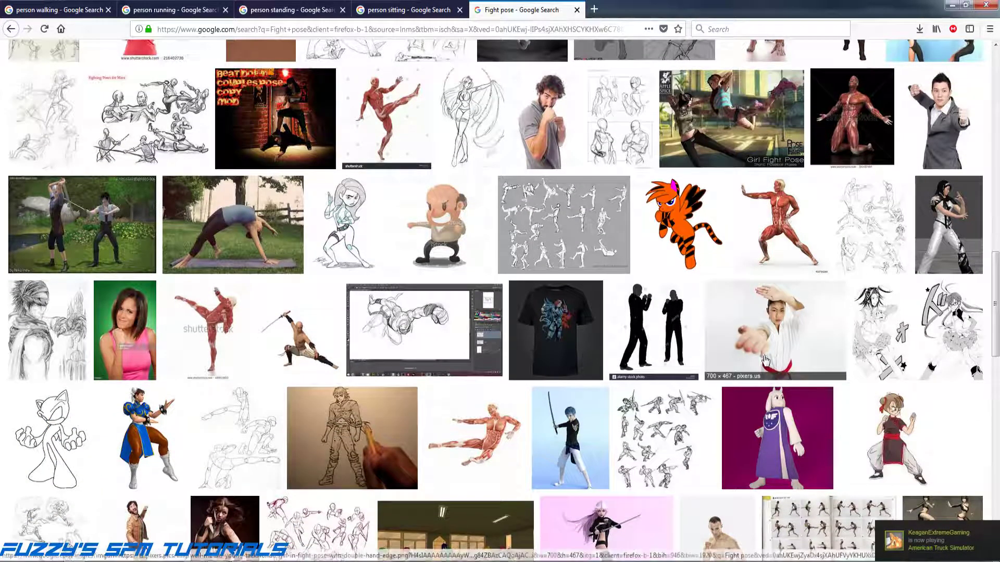
scroll(639, 447, "down", 3)
scroll(638, 446, "down", 3)
scroll(638, 443, "up", 5)
scroll(638, 443, "up", 15)
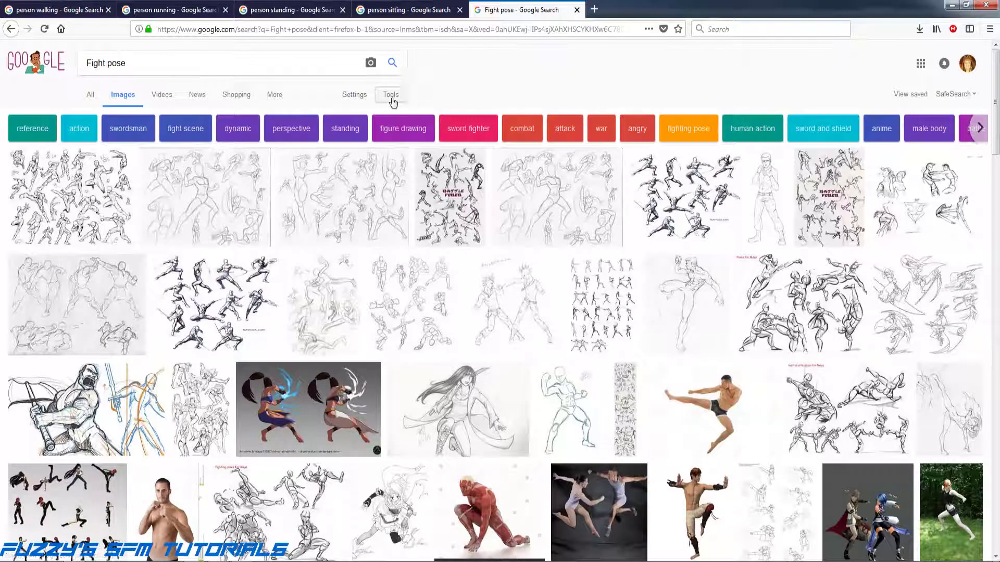
Filter the fight pose images to an exact size of 1920 × 1080 px.
left_click(391, 97)
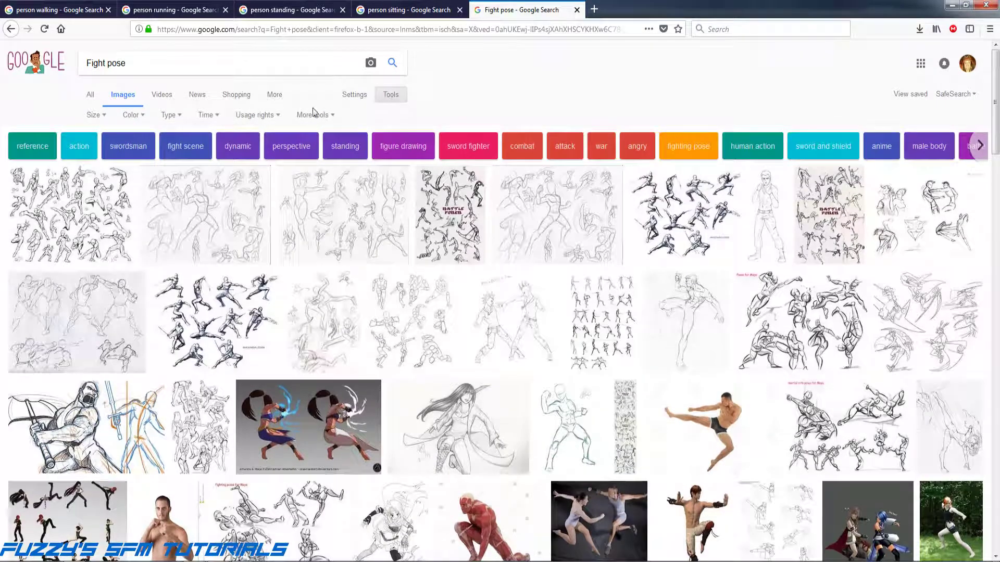
left_click(101, 119)
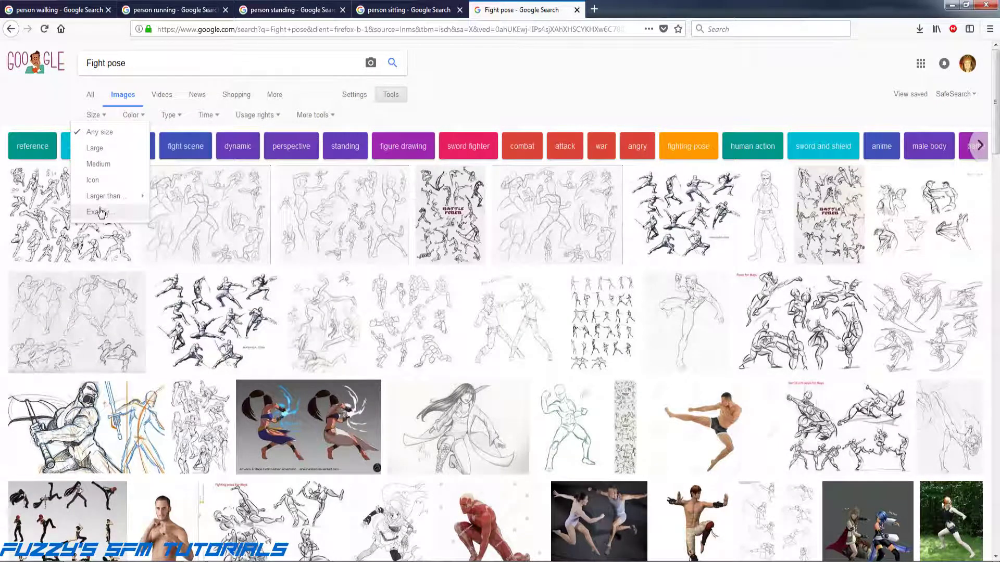
left_click(99, 212)
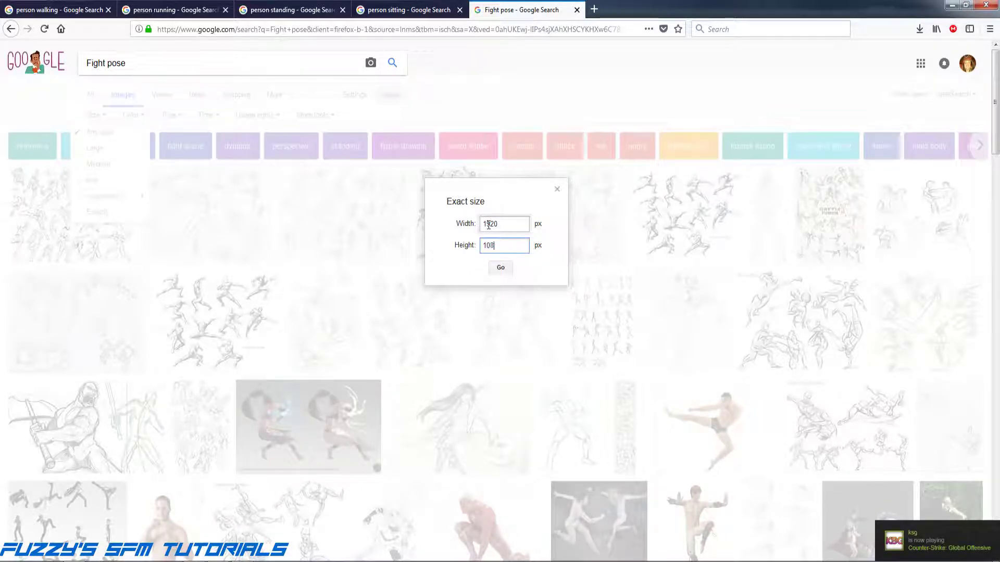
key("Return")
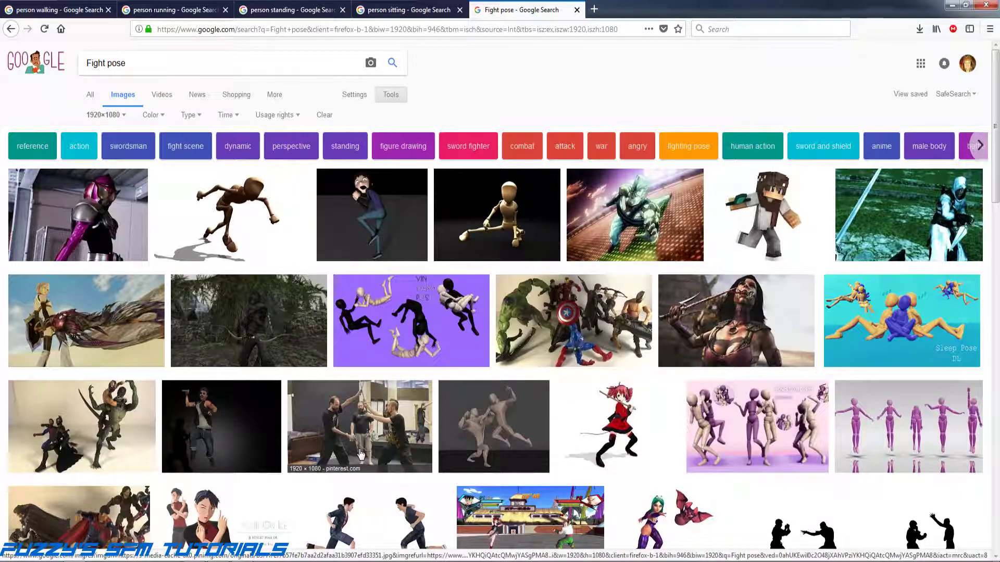
Examine the dual wielding sword instructors photo and the posing skeleton image in turn, closing each preview.
left_click(360, 454)
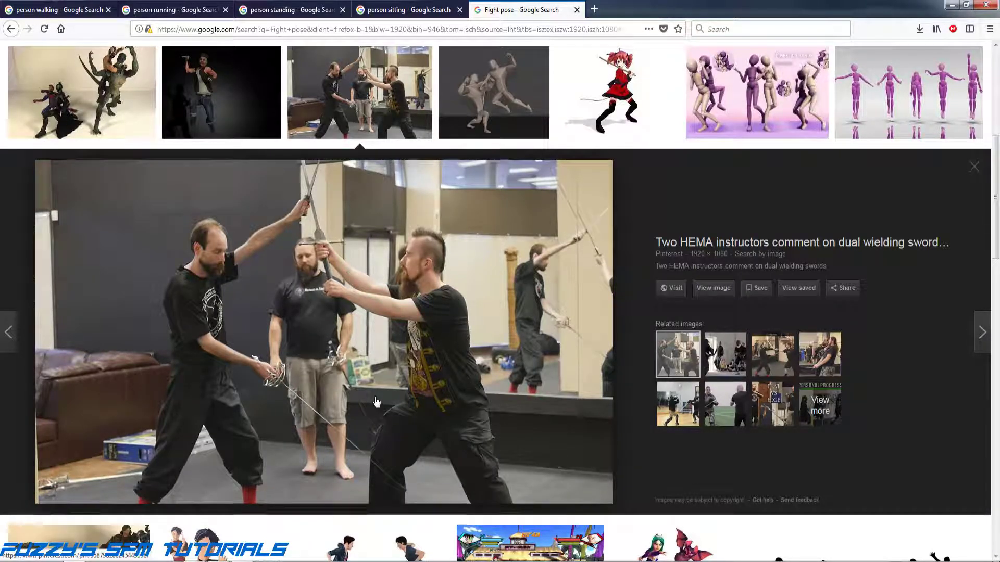
left_click(974, 167)
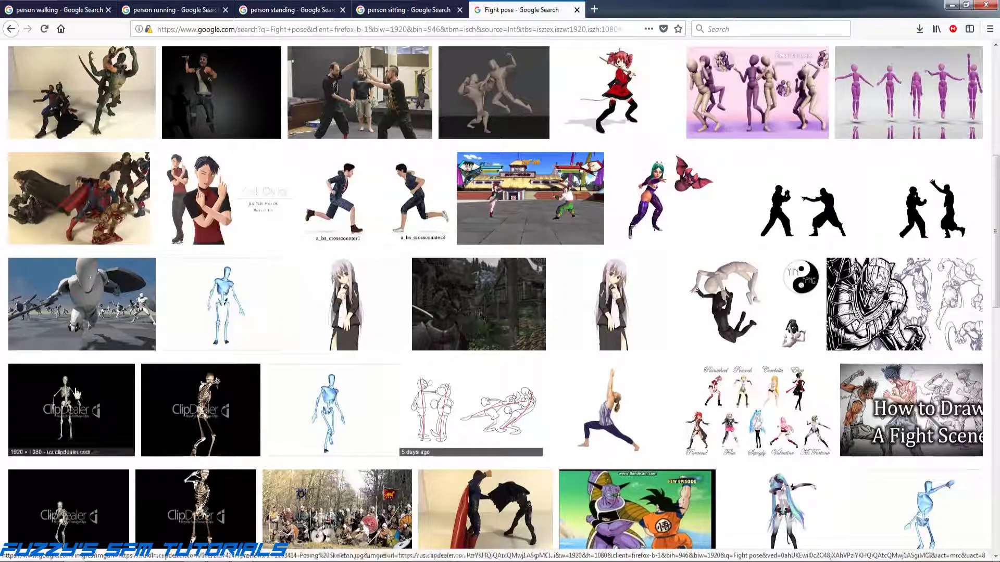
scroll(89, 391, "down", 3)
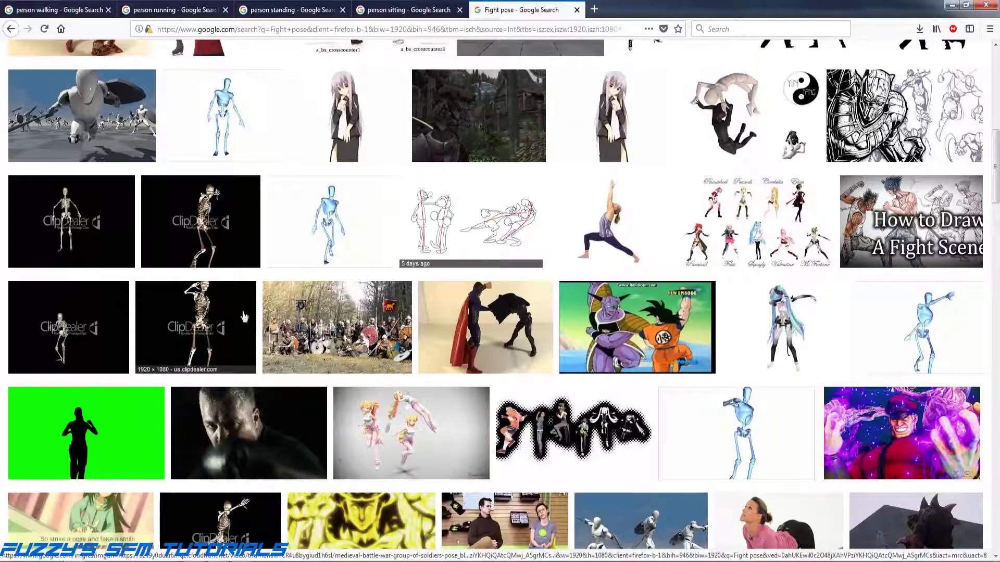
left_click(195, 230)
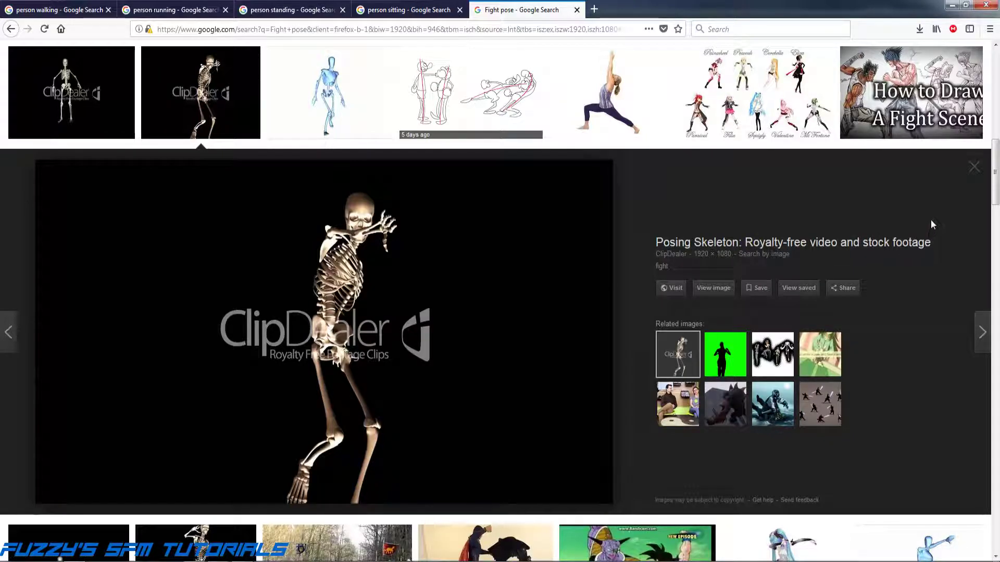
left_click(967, 175)
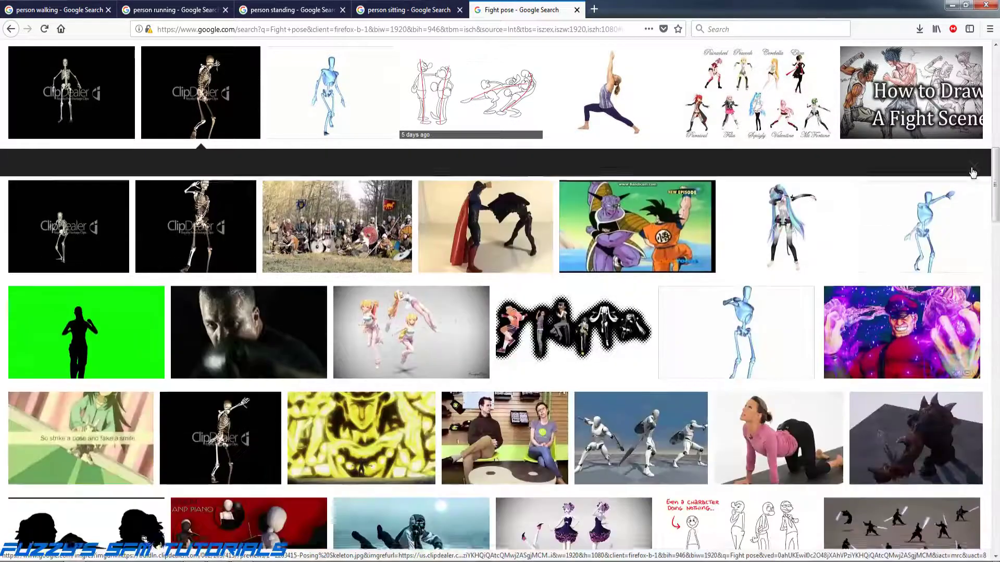
Look further through the 1920 × 1080 fight pose results and enlarge the Dynamic Sword Animset image of white robot figures.
scroll(490, 338, "down", 3)
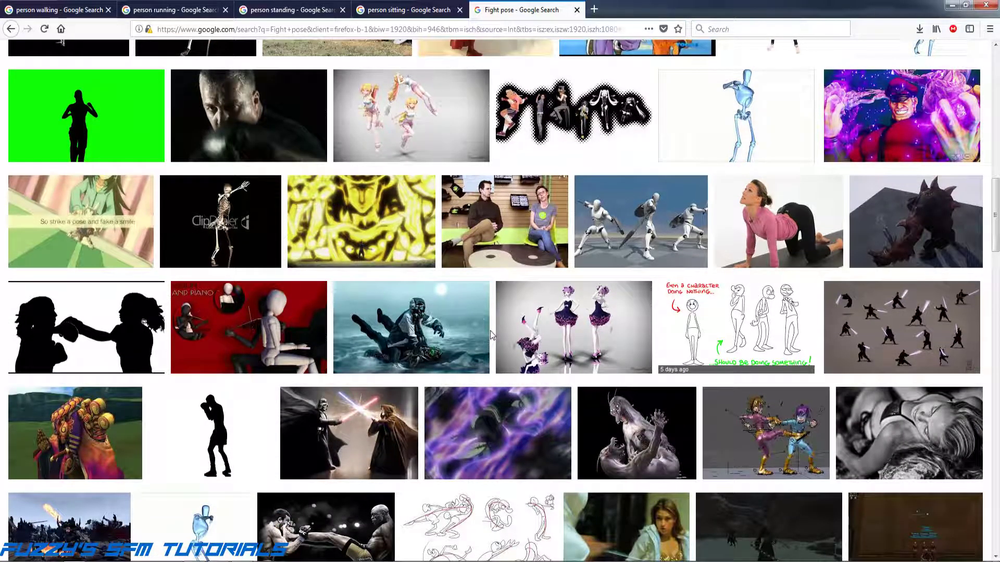
scroll(491, 333, "down", 3)
scroll(492, 335, "down", 3)
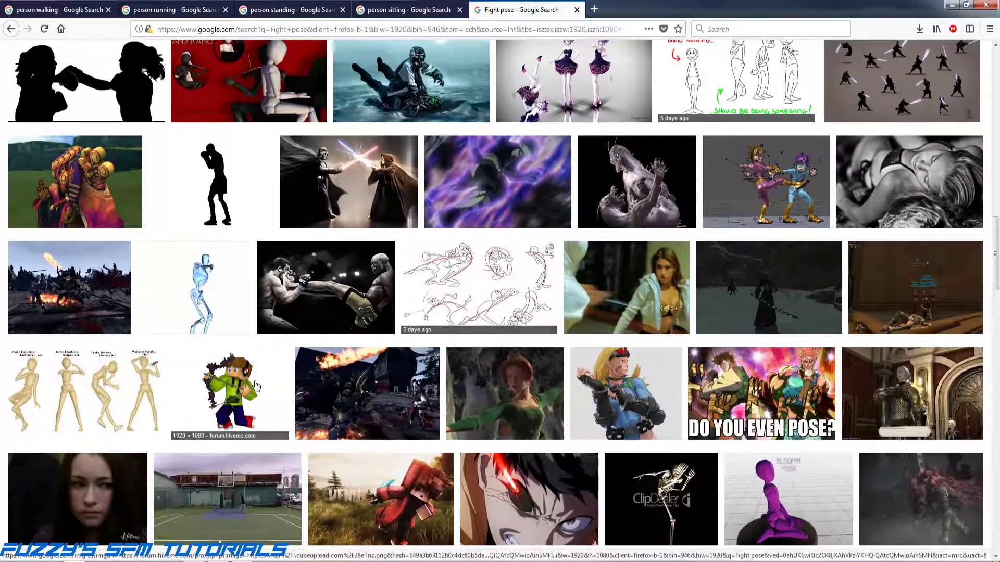
scroll(256, 383, "down", 5)
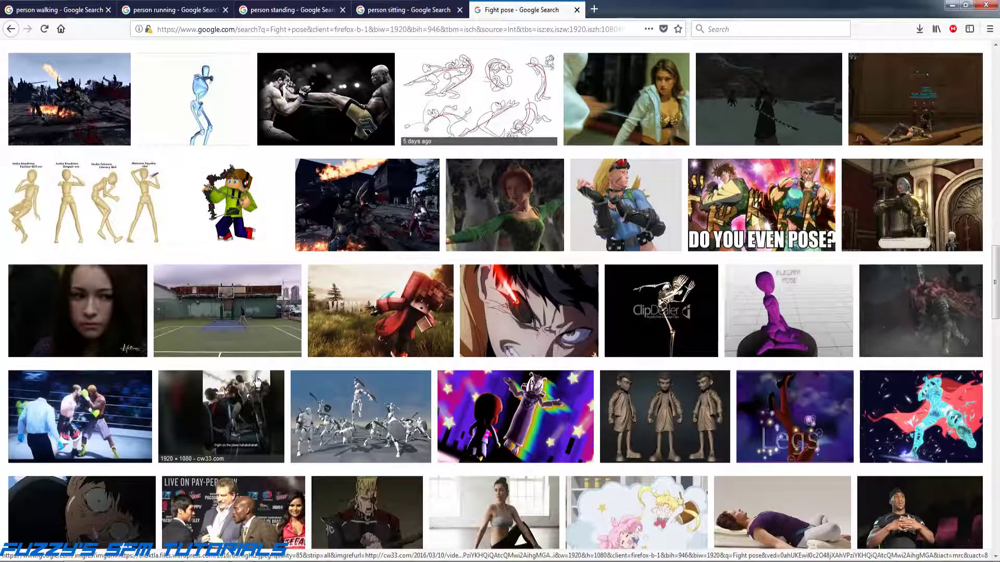
scroll(257, 380, "down", 5)
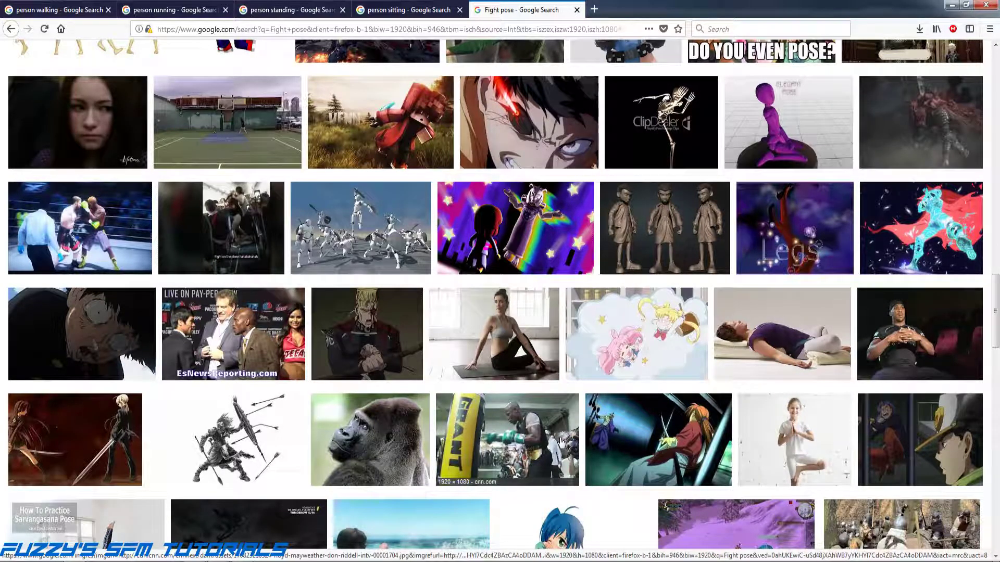
scroll(786, 451, "down", 5)
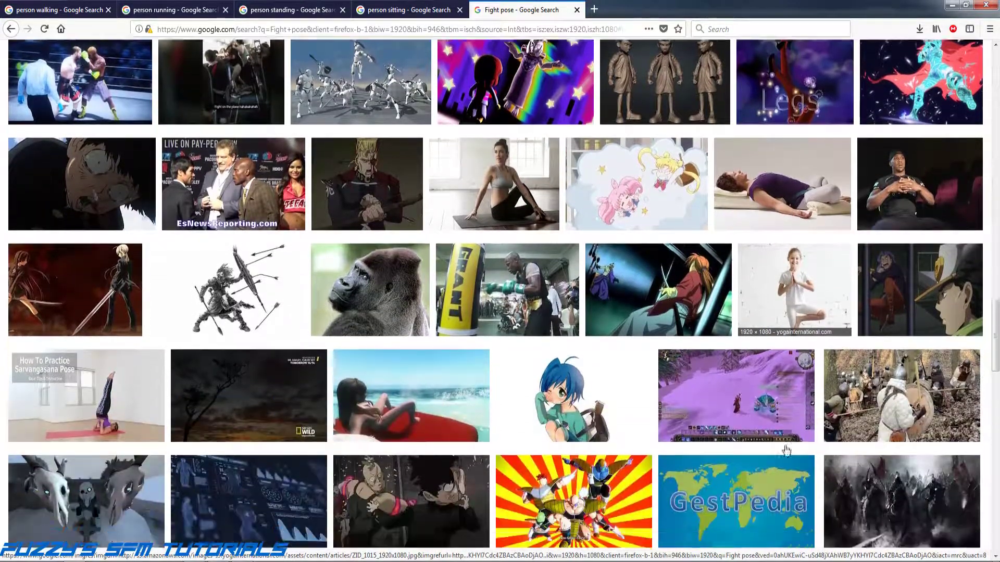
scroll(786, 451, "down", 6)
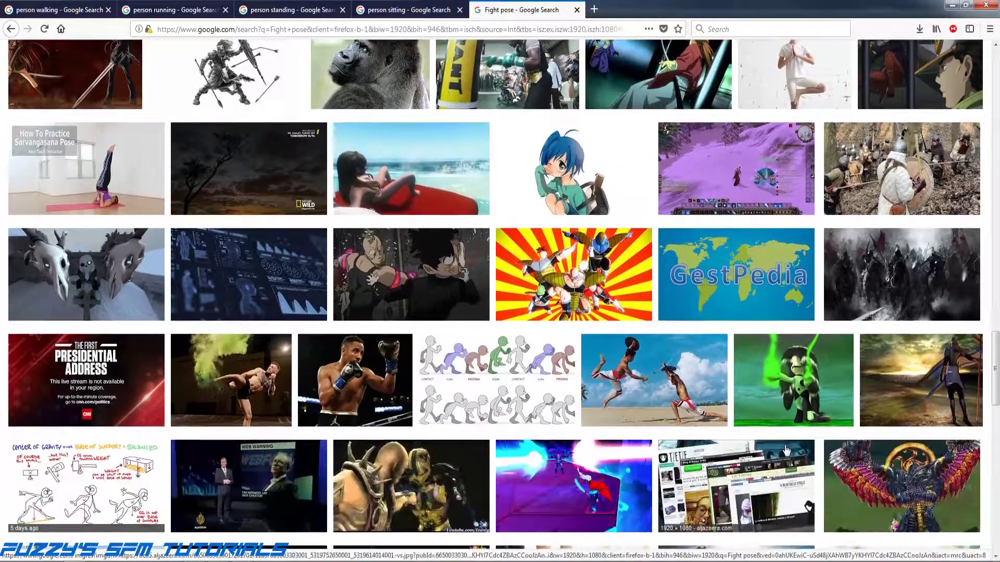
scroll(786, 451, "down", 3)
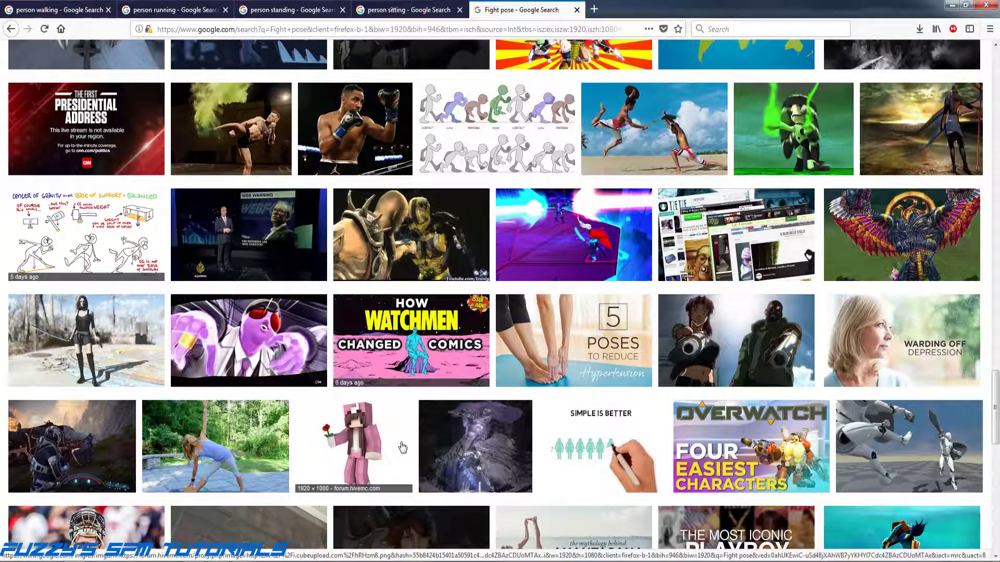
scroll(402, 448, "down", 3)
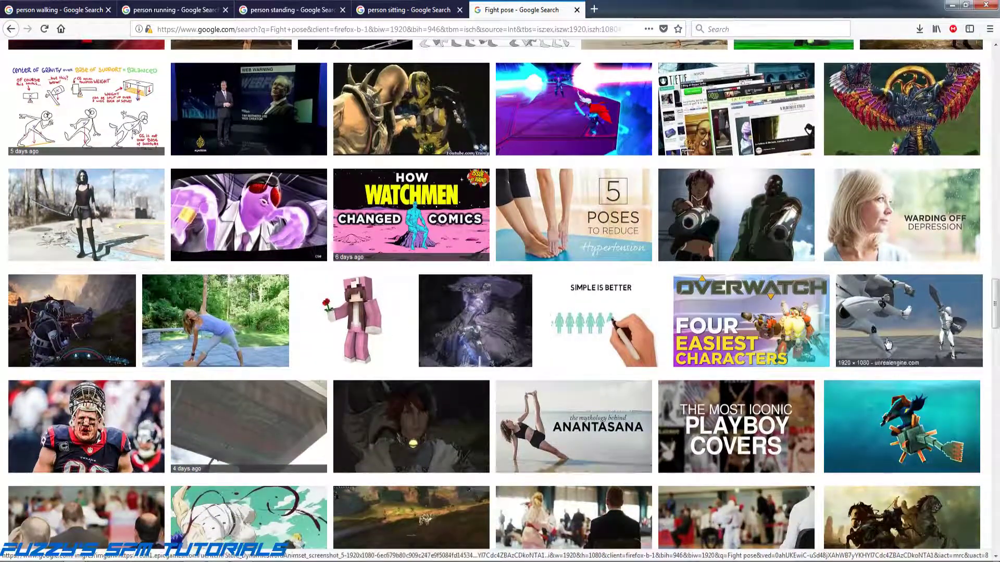
left_click(889, 339)
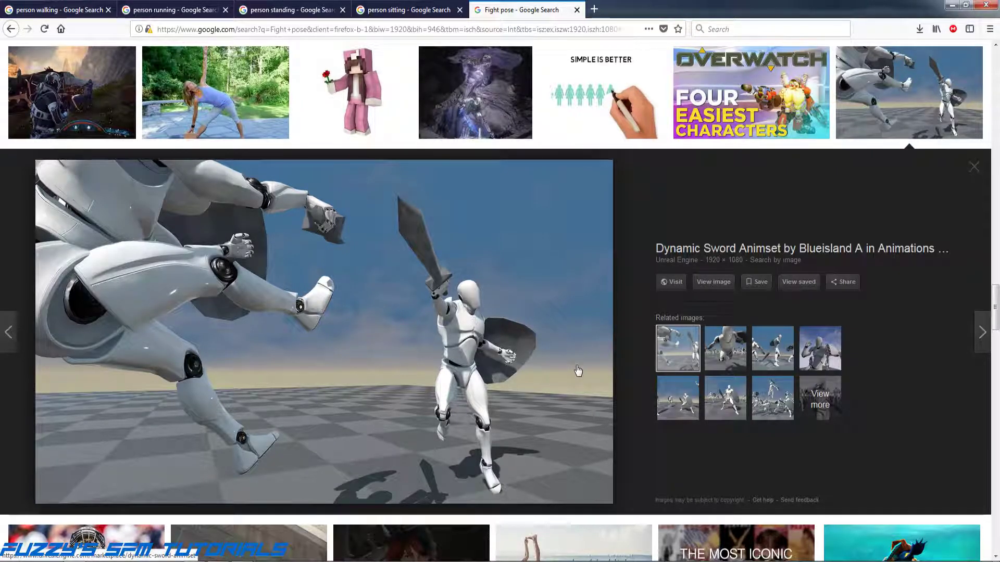
Close the Dynamic Sword Animset preview and look further down the 1920 × 1080 fight pose results.
left_click(974, 167)
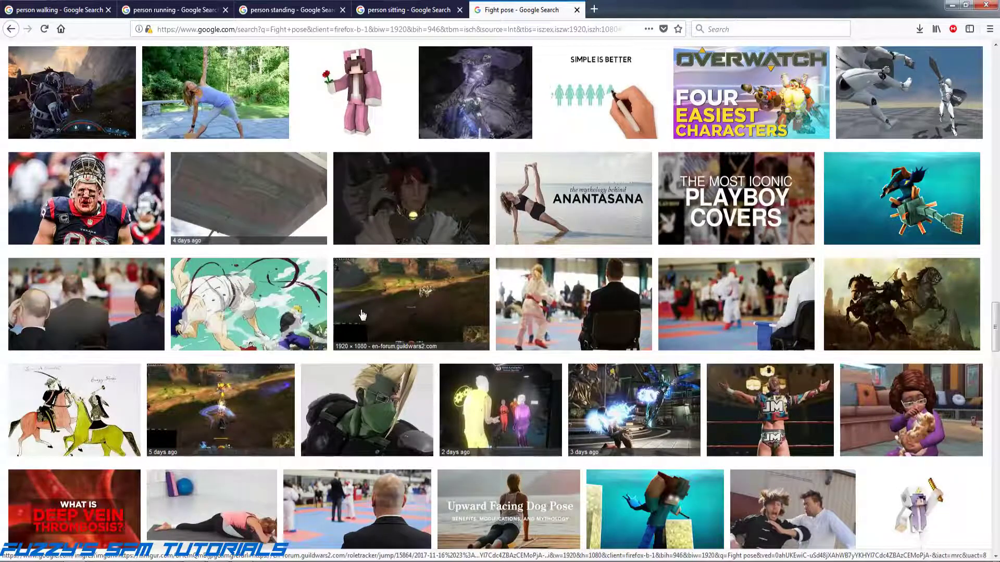
scroll(208, 432, "down", 2)
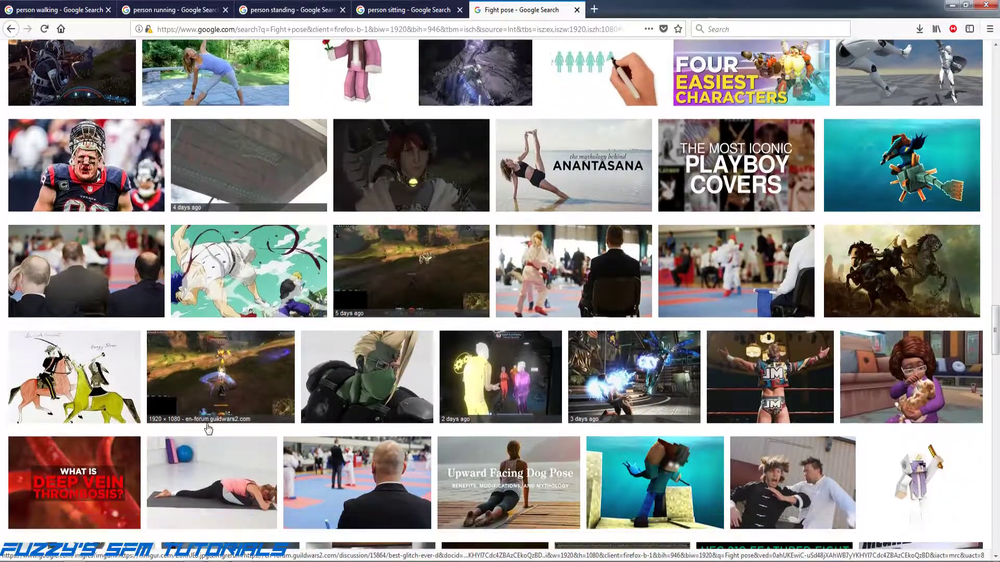
scroll(208, 429, "down", 1)
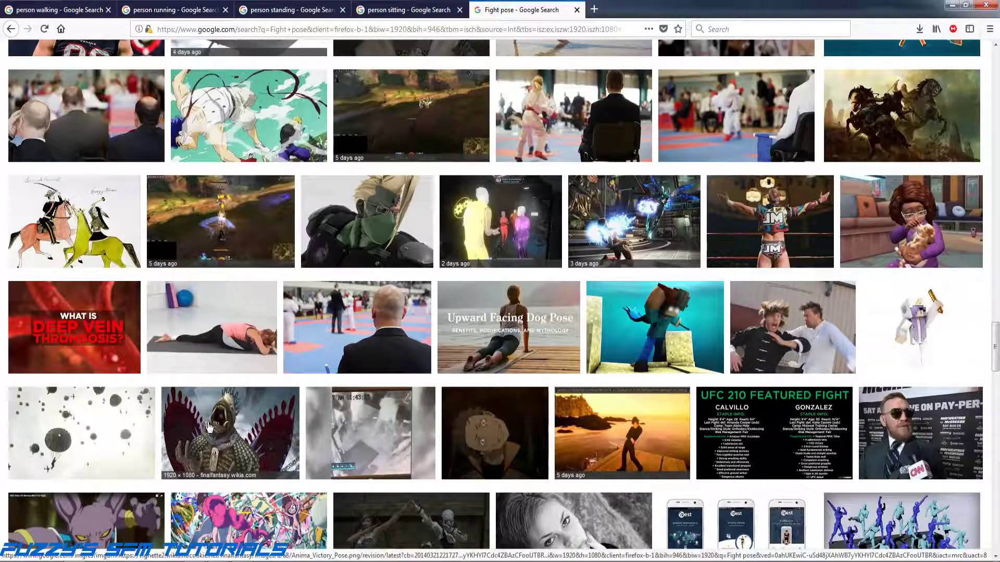
scroll(208, 426, "down", 2)
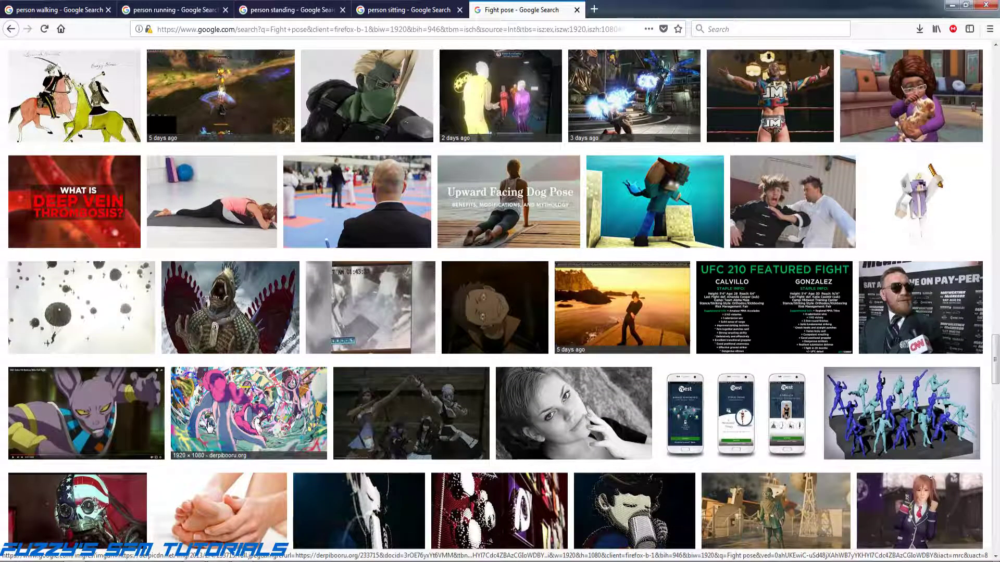
scroll(208, 427, "up", 6)
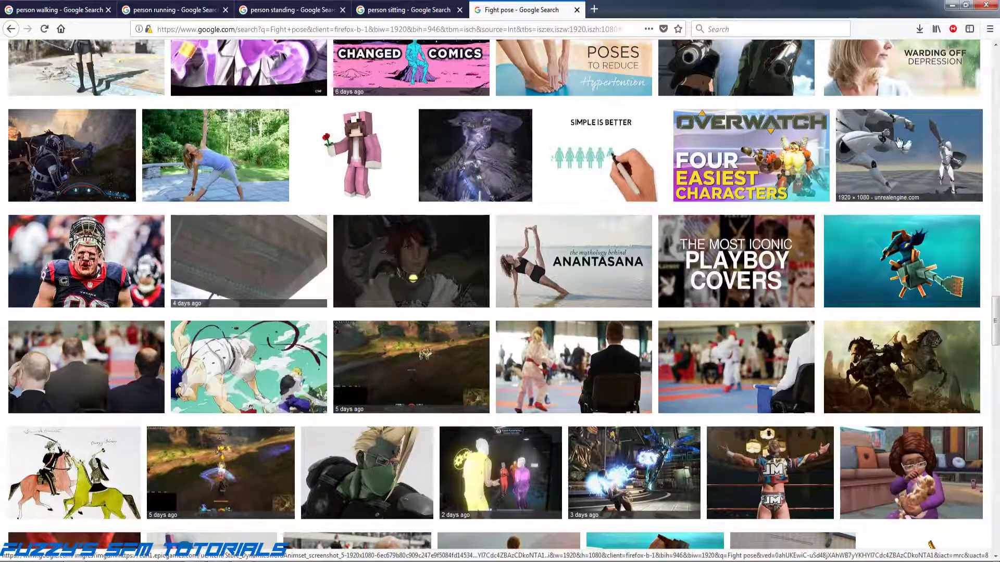
Go back up the fight pose results and enlarge the photo of the fighter kicking through green powder, closing the preview when examined.
scroll(488, 394, "up", 5)
scroll(489, 394, "up", 3)
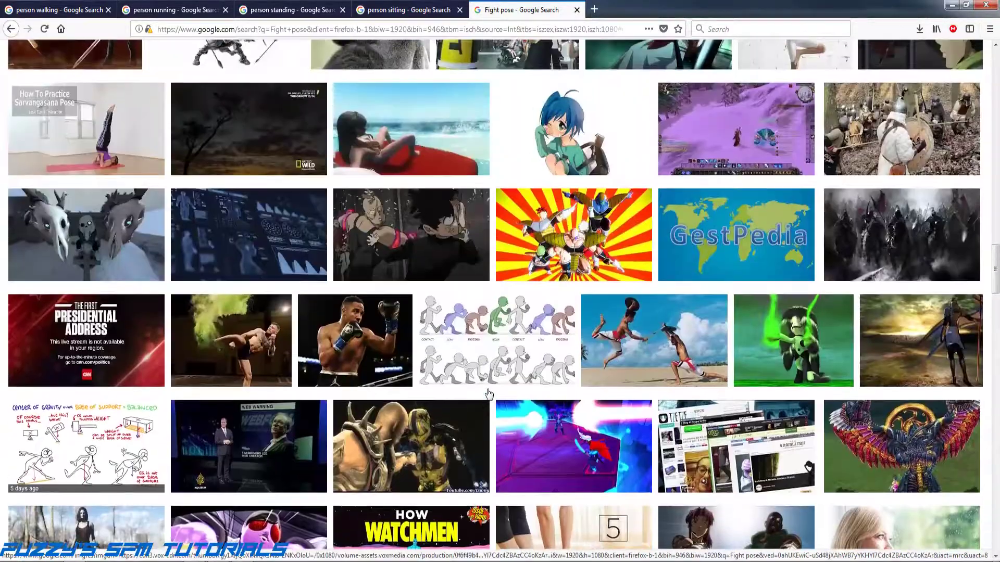
left_click(247, 333)
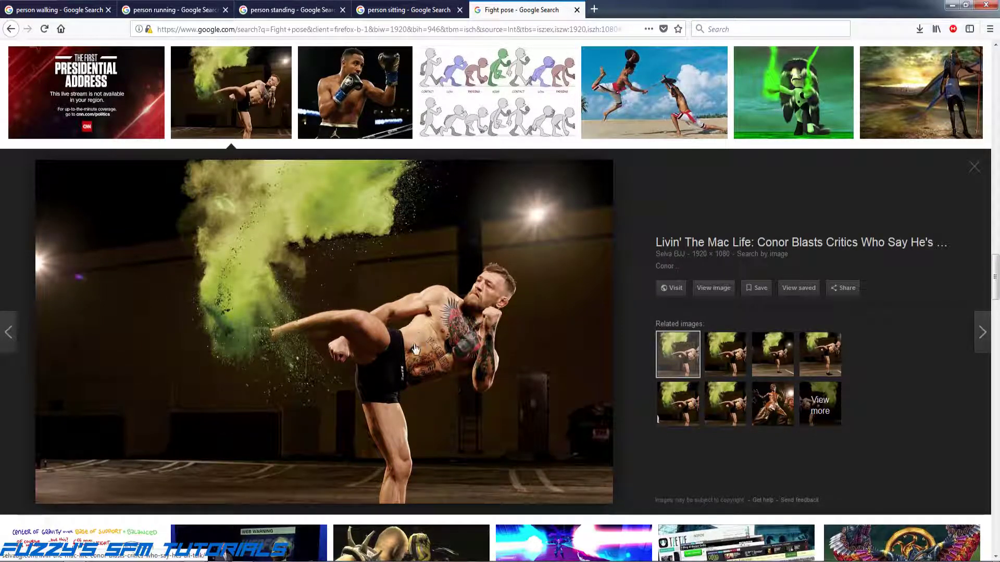
left_click(972, 168)
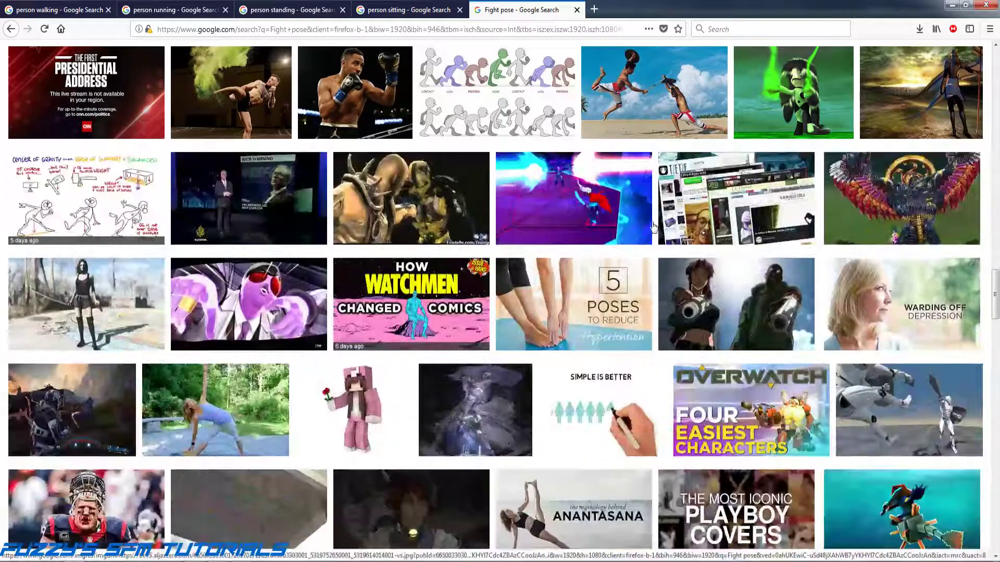
Examine the Fight pose Sketch of the warrior shielding against arrows, close its preview and return to the start of the results.
scroll(566, 305, "up", 4)
scroll(566, 305, "up", 4)
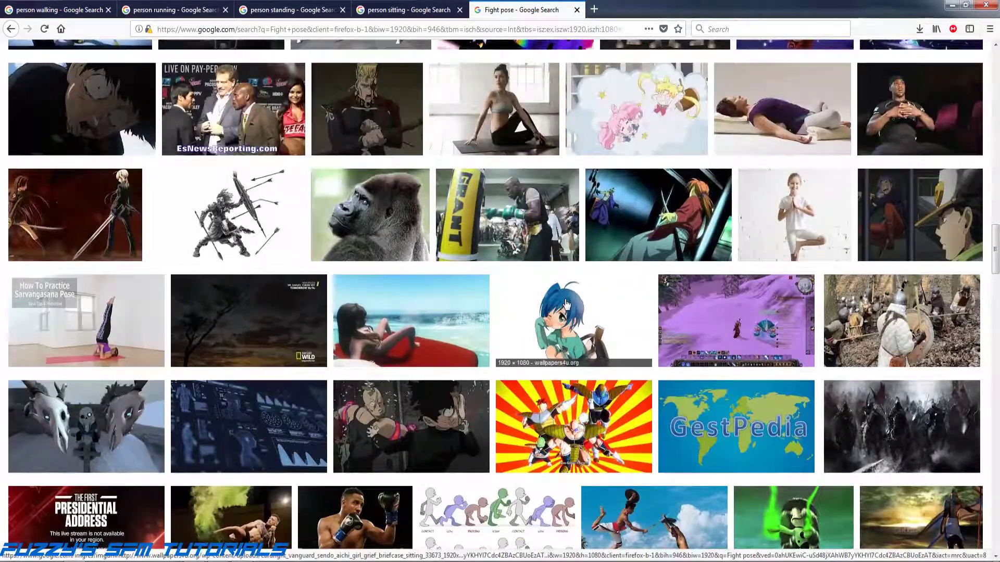
scroll(566, 305, "up", 2)
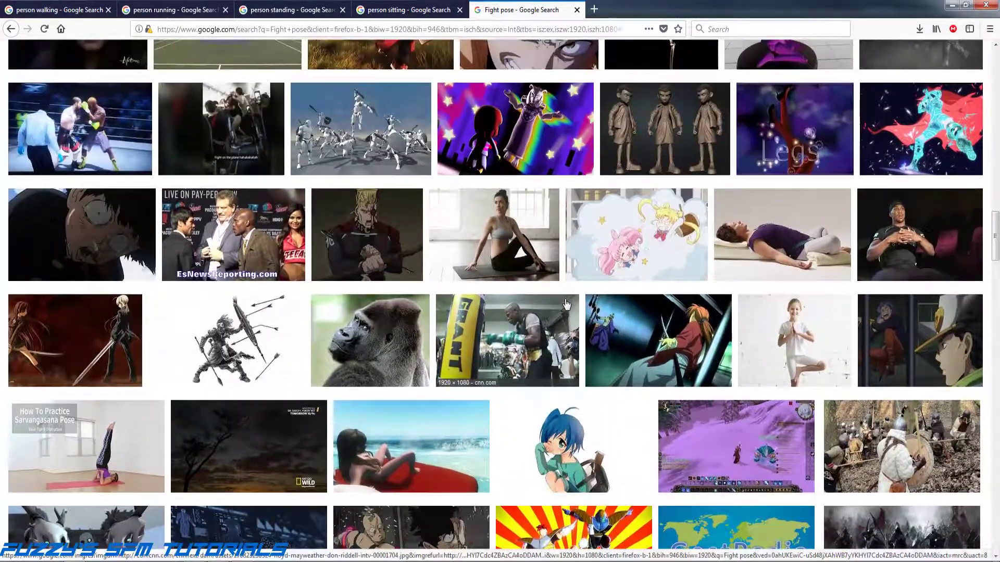
left_click(264, 357)
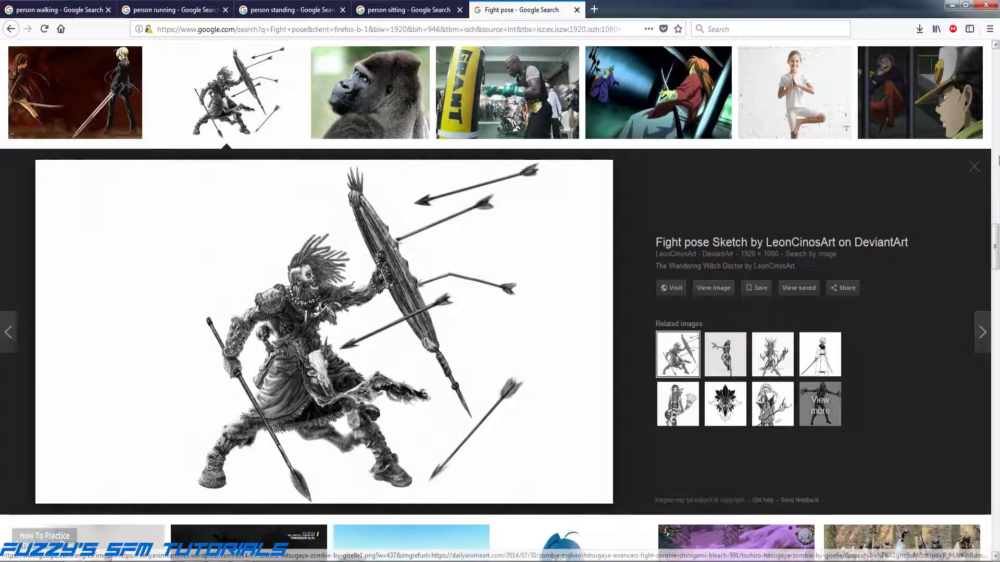
left_click(973, 172)
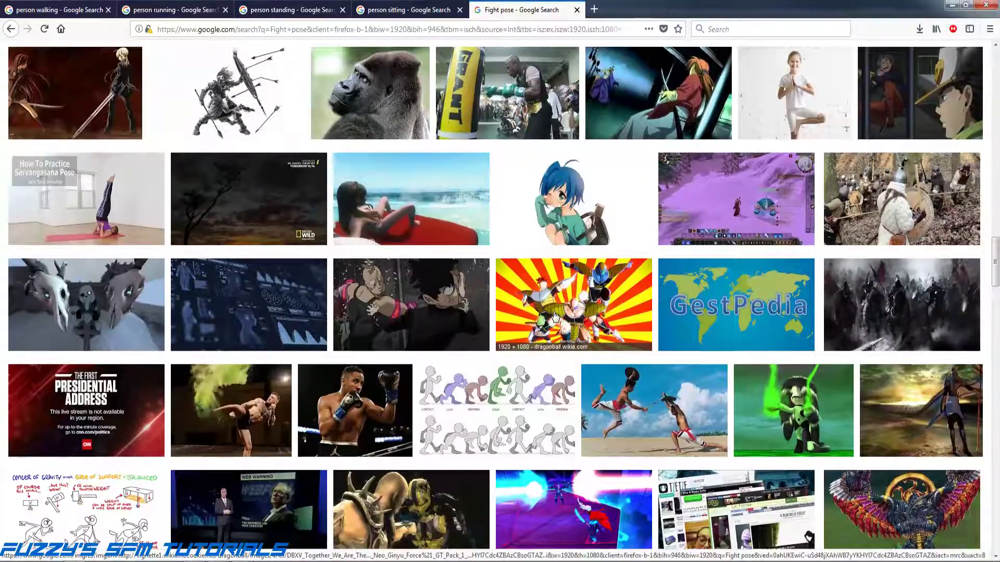
scroll(555, 316, "up", 8)
scroll(555, 316, "up", 10)
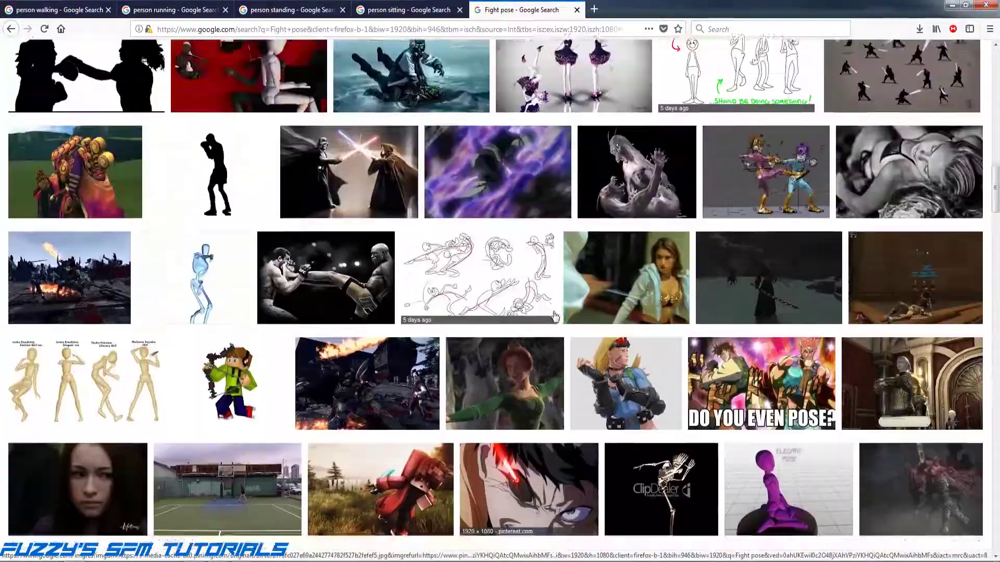
scroll(554, 316, "up", 15)
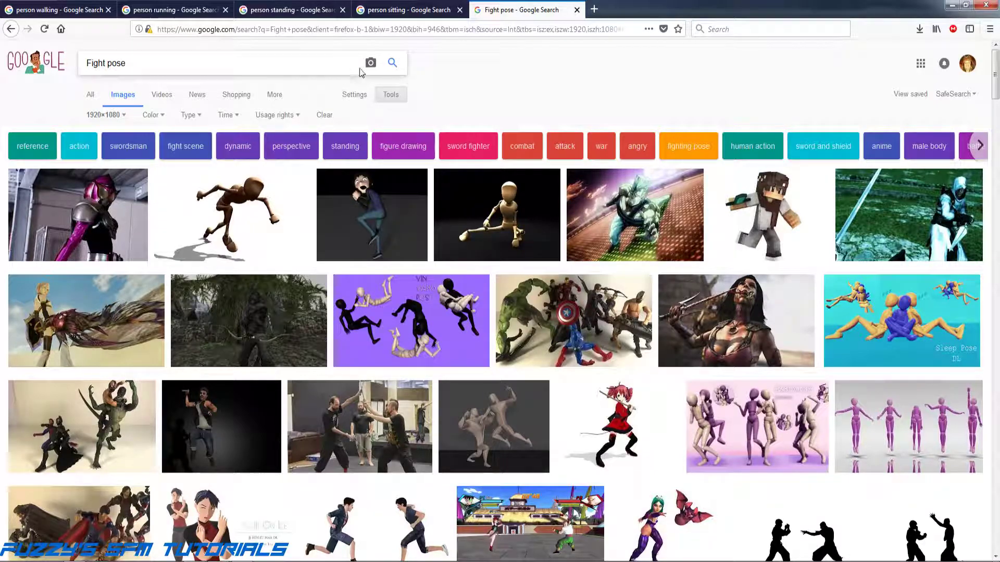
Search for "person sipping coffee" in a new browser tab and show the image results.
left_click(594, 10)
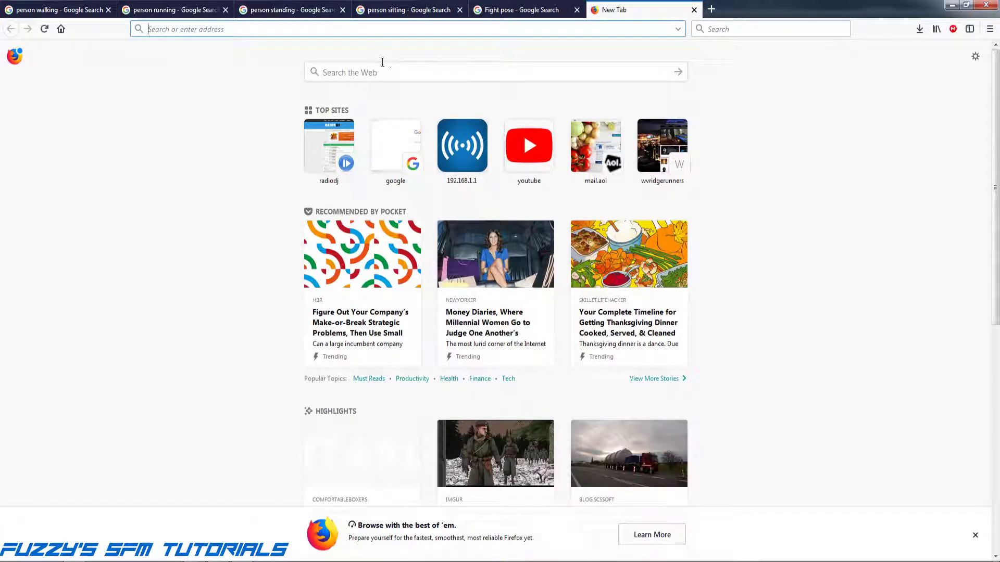
left_click(382, 74)
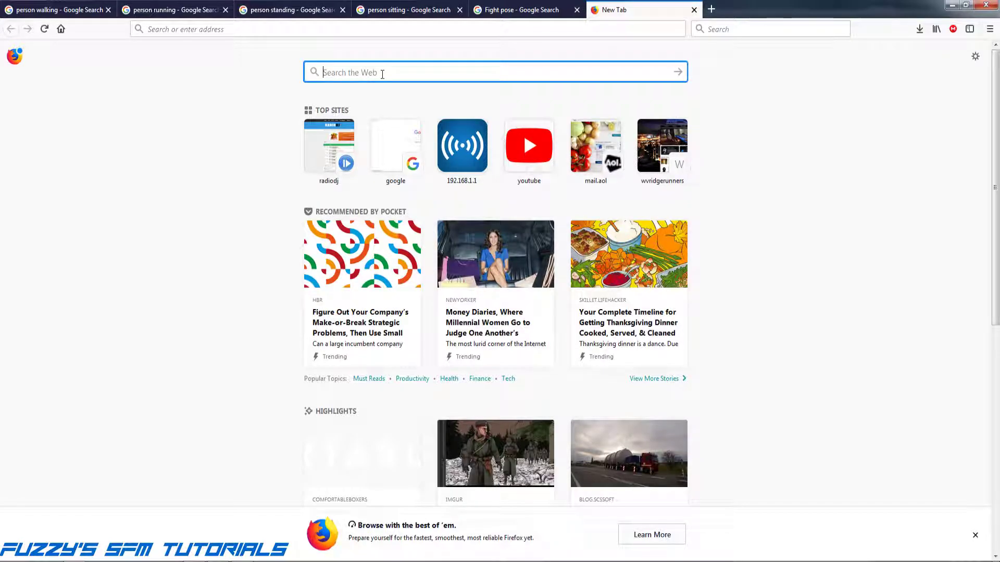
type("person sipping coffee")
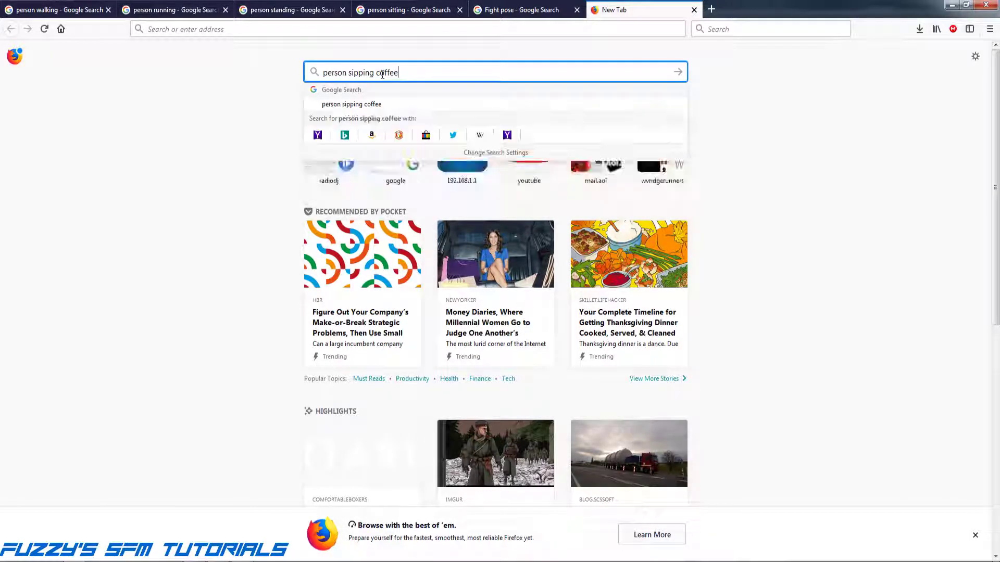
key("Return")
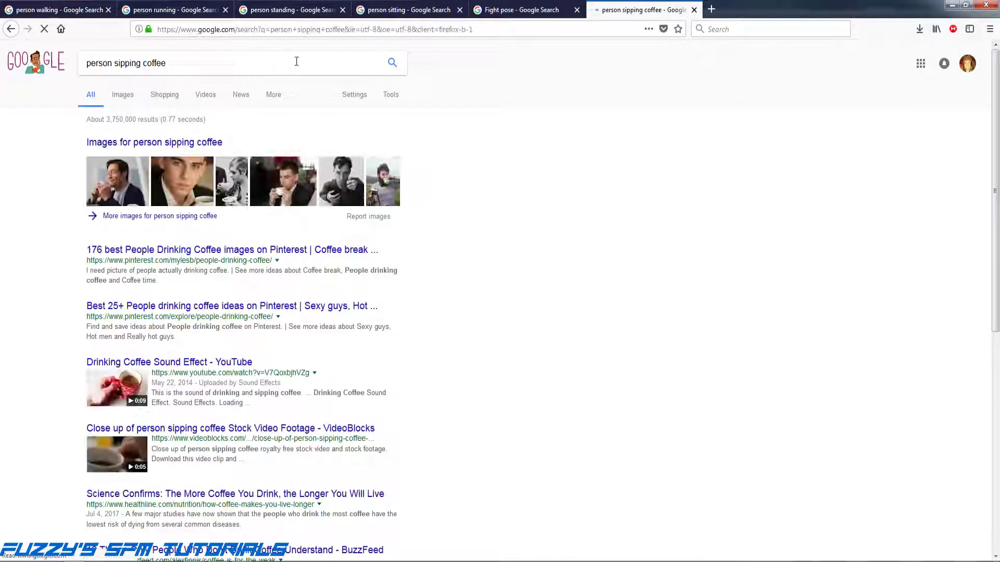
left_click(127, 98)
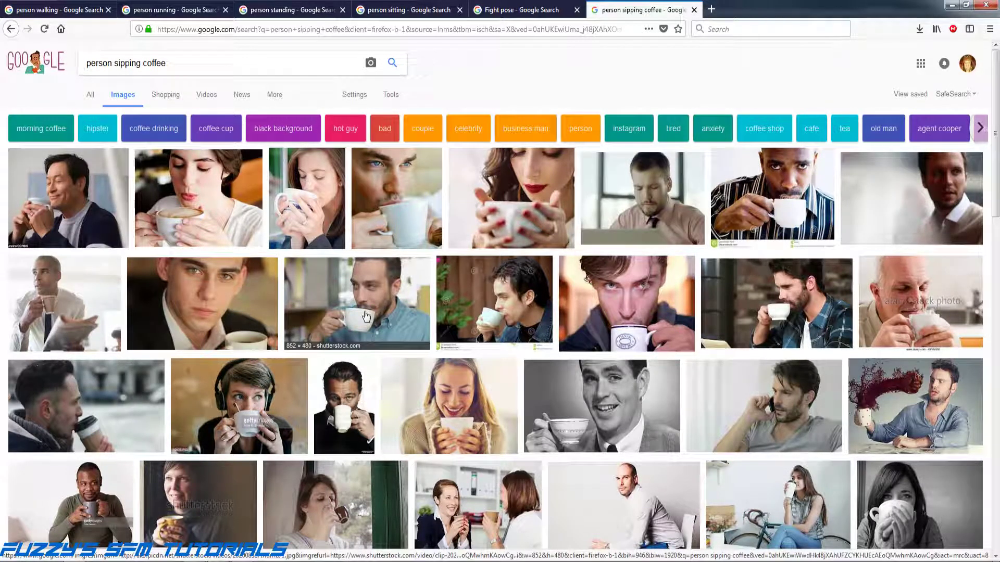
Examine the Young Man Drinking Coffee stock photo and further coffee-sipping images, and switch back to Source Filmmaker.
left_click(502, 326)
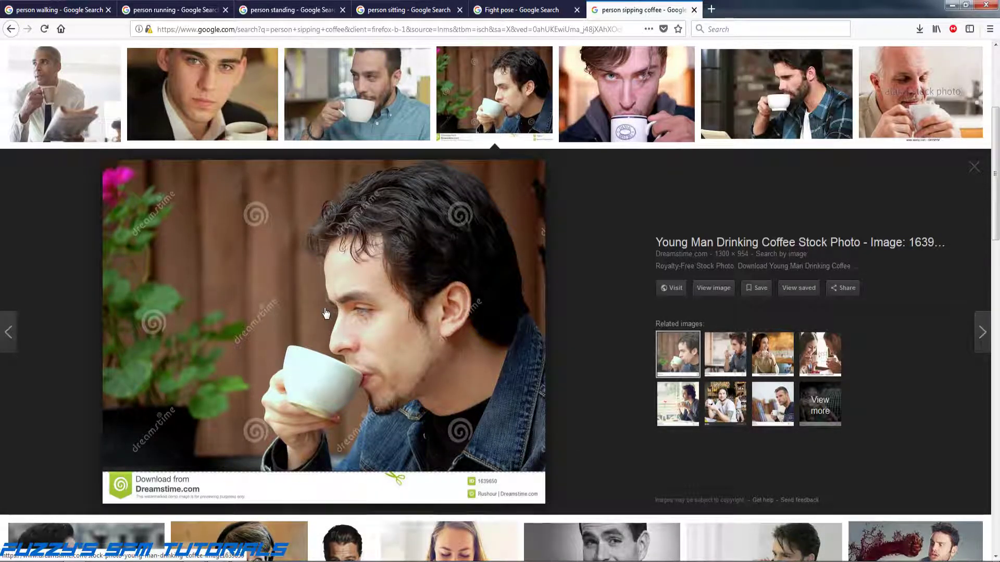
left_click(973, 168)
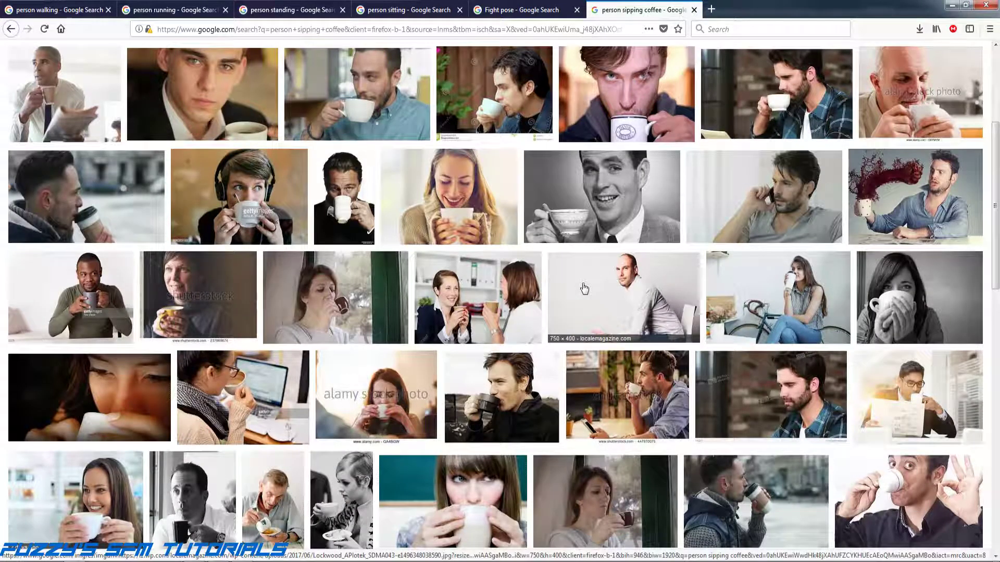
scroll(531, 325, "down", 5)
scroll(530, 323, "down", 3)
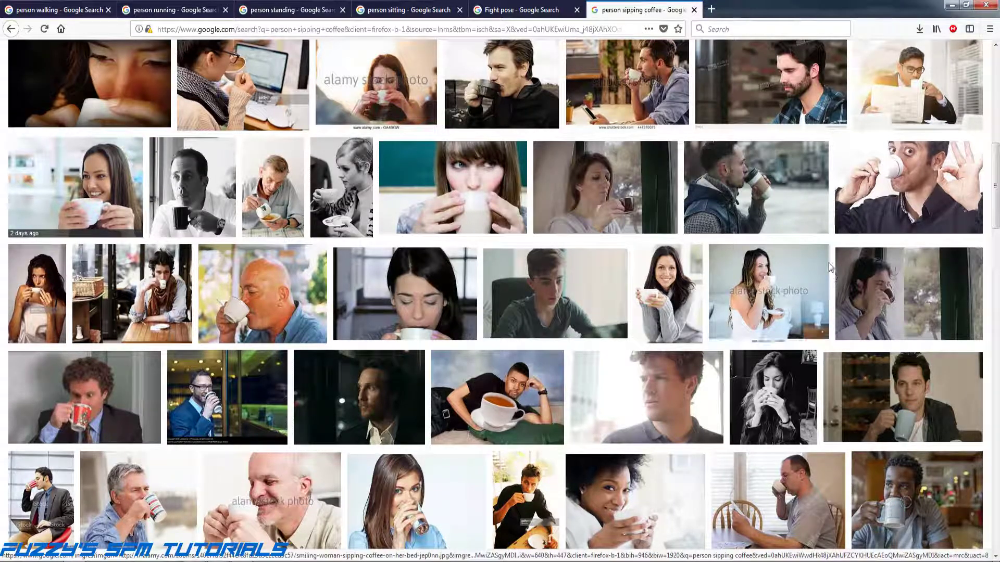
key("alt+Tab")
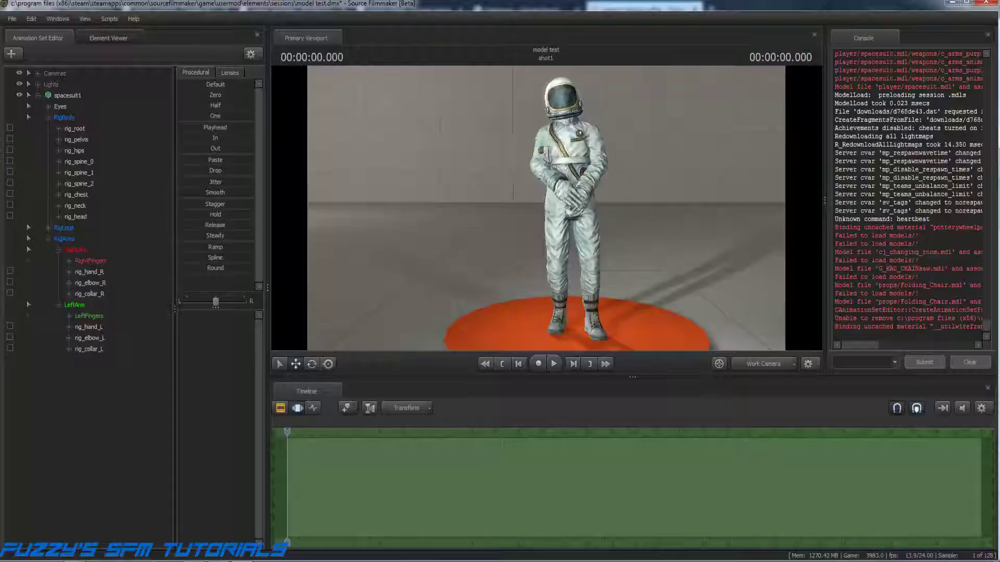